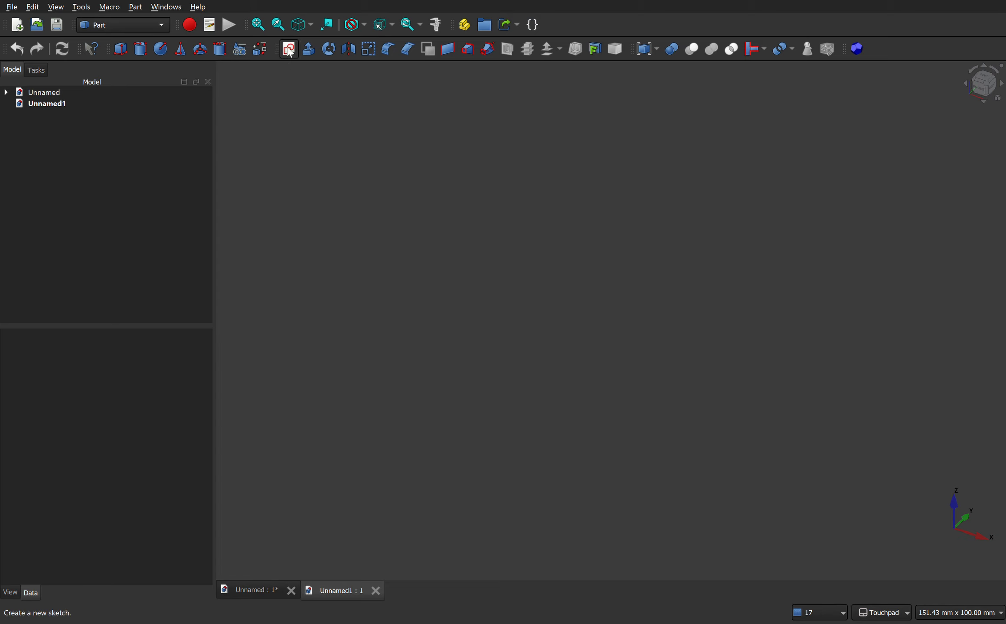
Create a new sketch on the XY plane.
{"action": "left_click", "coordinate": [289, 51]}
{"action": "left_click", "coordinate": [475, 363]}
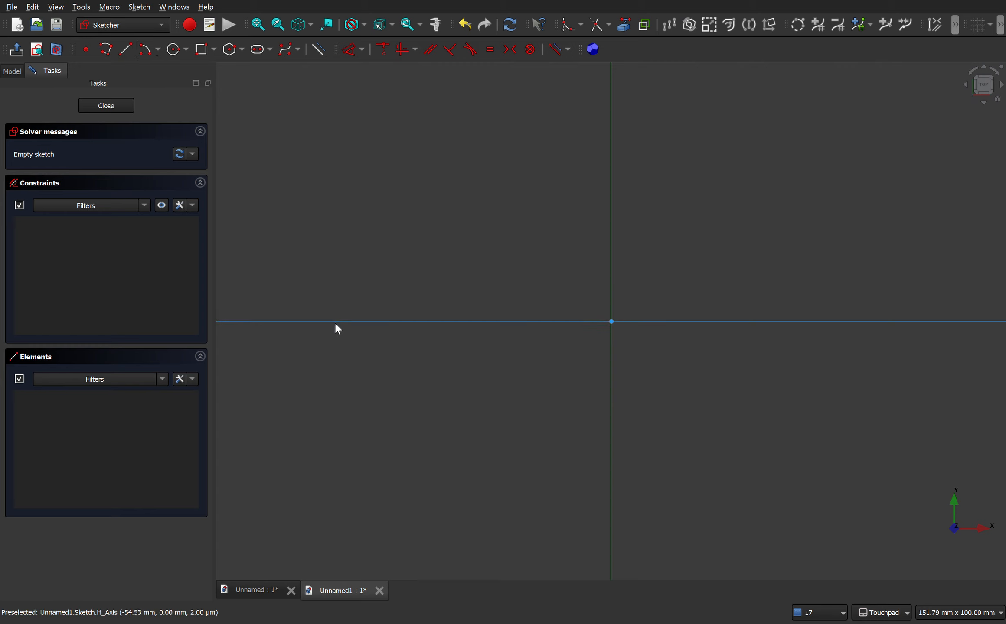
Draw a left-bulging centre-point arc of about 10 mm radius, centred on the horizontal axis about 45 mm left of the origin.
{"action": "left_click", "coordinate": [148, 49]}
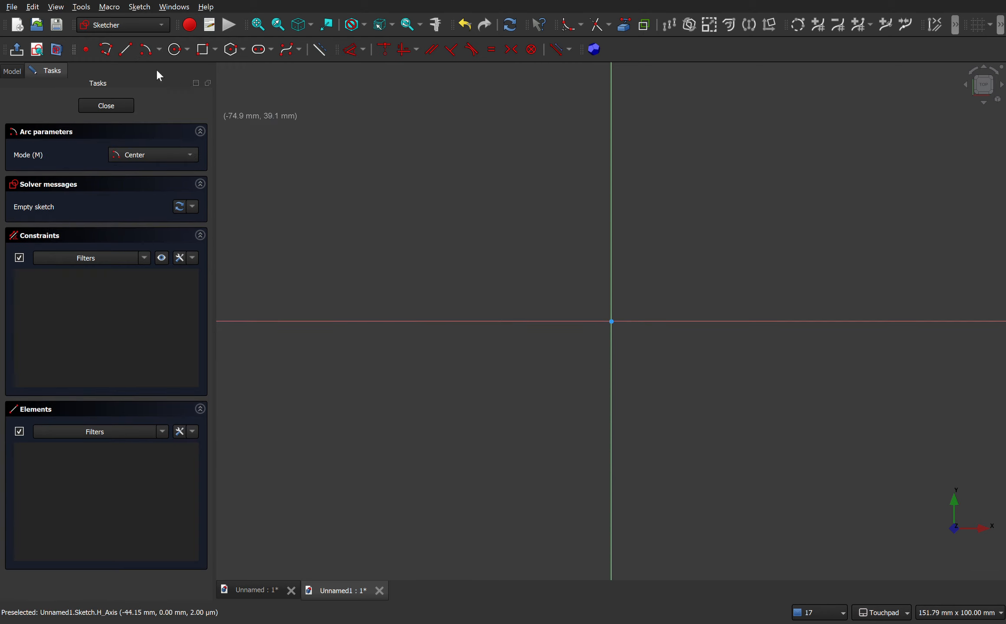
{"action": "left_click", "coordinate": [382, 326]}
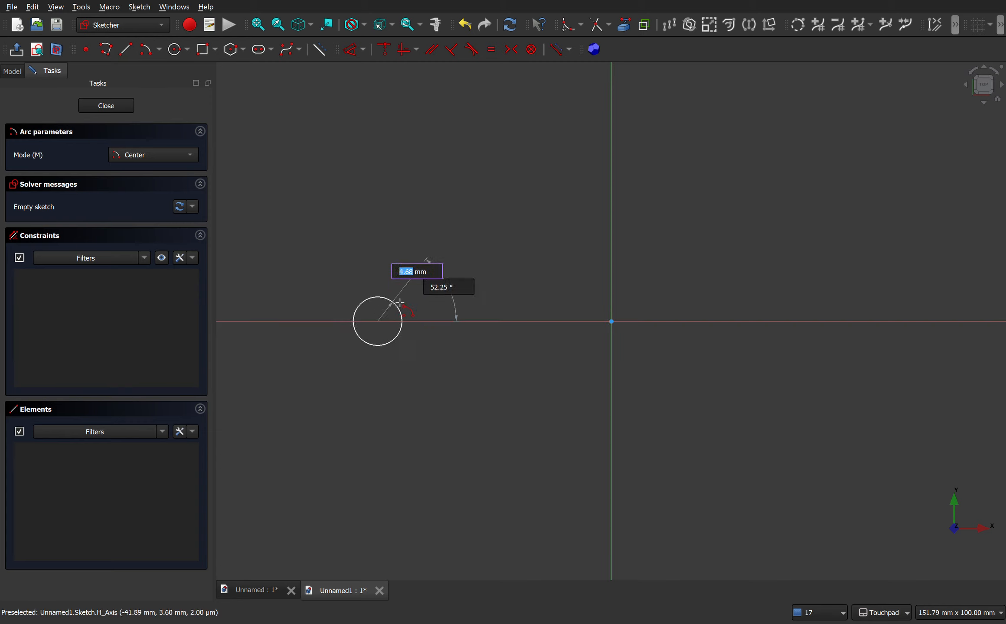
{"action": "left_click", "coordinate": [365, 274]}
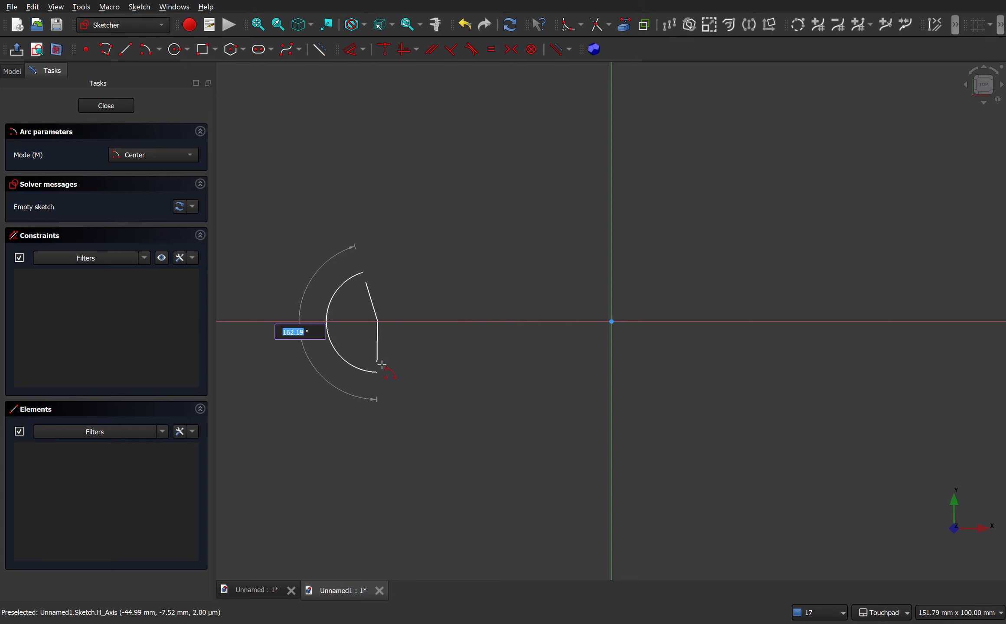
{"action": "left_click", "coordinate": [367, 365]}
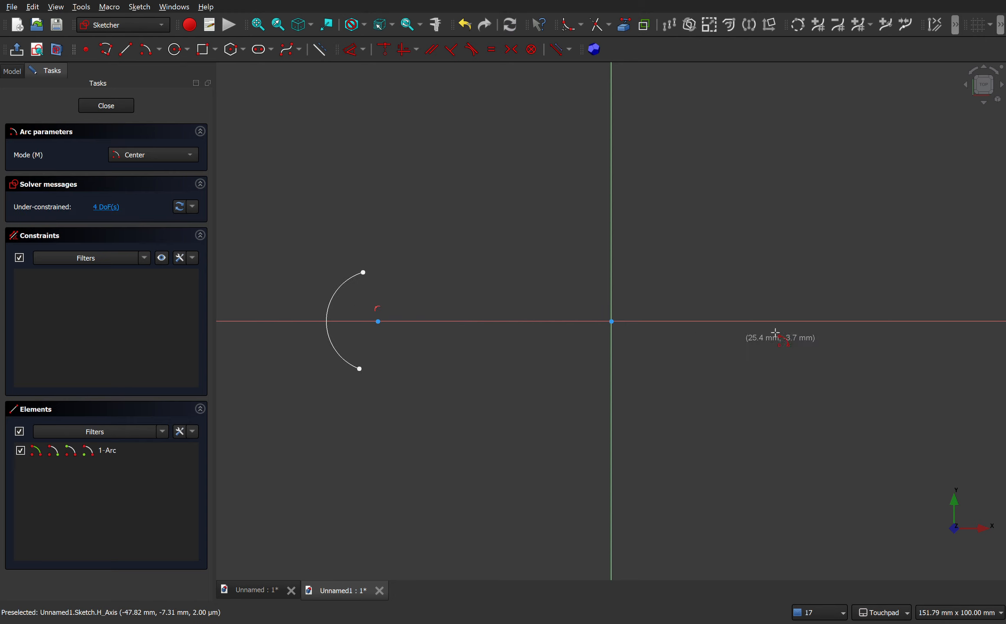
Draw an opposing right-bulging arc of about 10 mm radius, centred on the horizontal axis right of the origin.
{"action": "scroll", "coordinate": [631, 315], "scroll_direction": "down", "scroll_amount": 3}
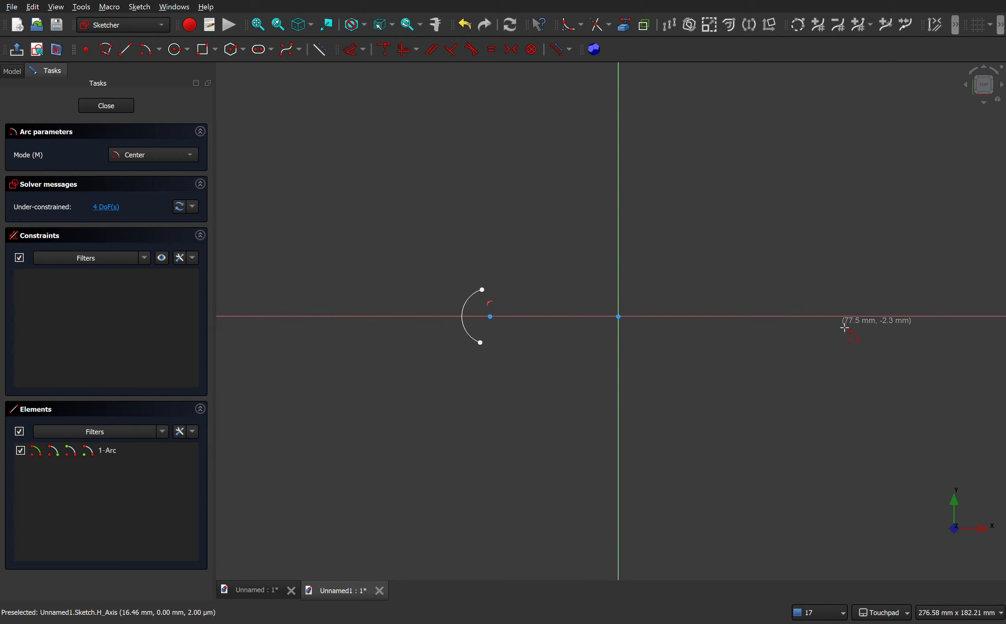
{"action": "left_click", "coordinate": [813, 316]}
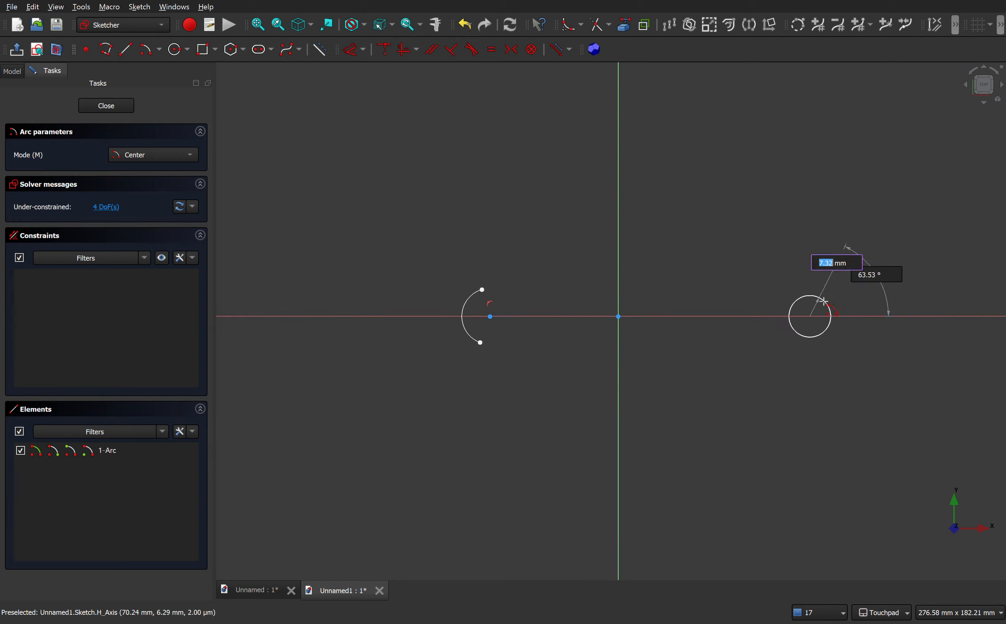
{"action": "left_click", "coordinate": [835, 242]}
{"action": "left_click", "coordinate": [834, 373]}
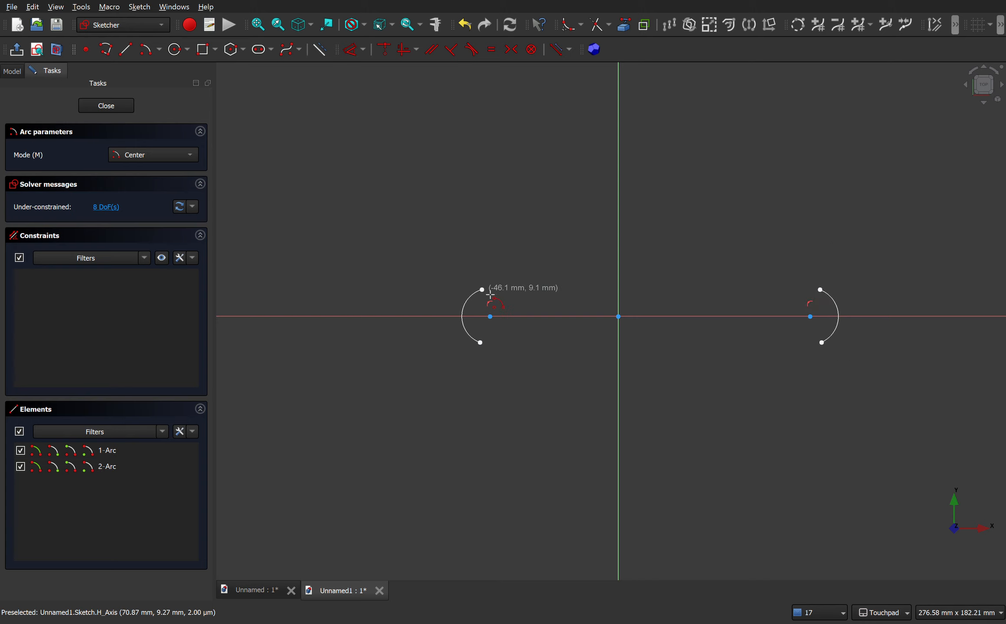
Draw an arc centred on the origin that joins the upper endpoints of the left and right arcs.
{"action": "left_click", "coordinate": [620, 317]}
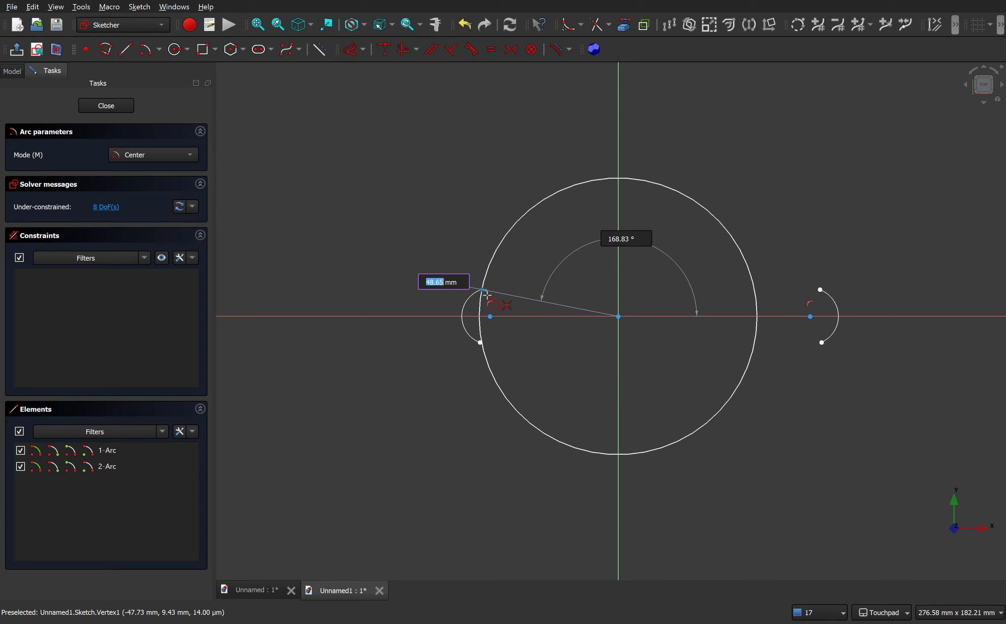
{"action": "left_click", "coordinate": [487, 294]}
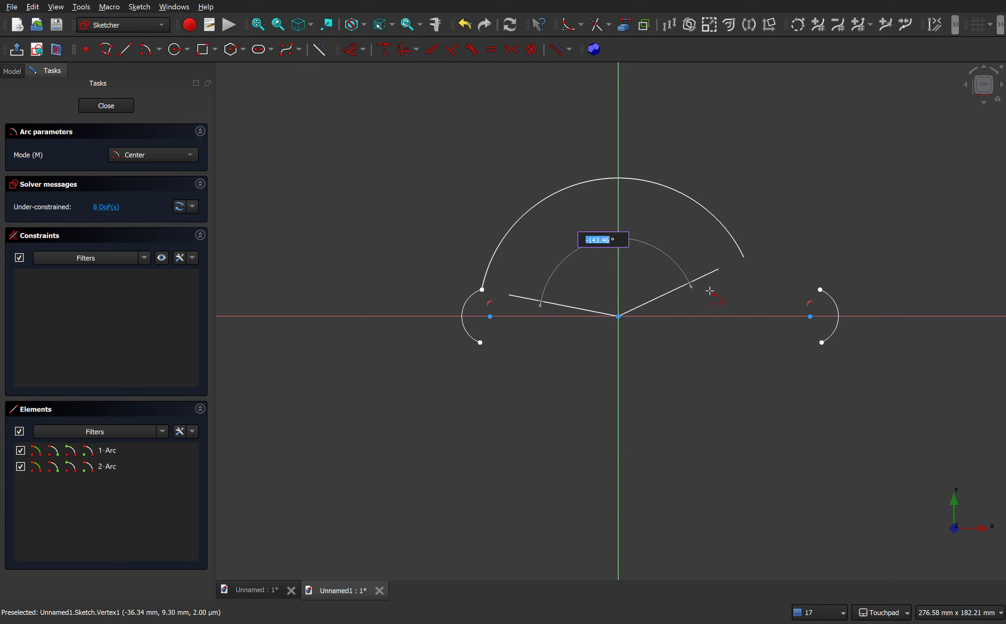
{"action": "left_click", "coordinate": [824, 294]}
{"action": "right_click", "coordinate": [741, 346]}
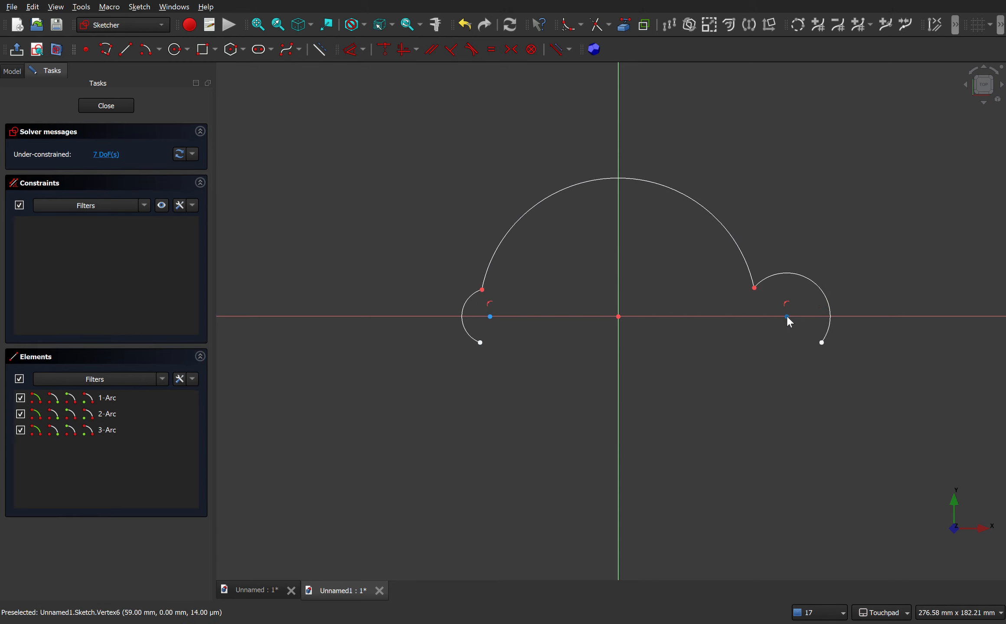
Shrink the centre arc and move the centres of both side arcs closer to the origin along the horizontal axis.
{"action": "left_click_drag", "start_coordinate": [787, 317], "coordinate": [677, 323]}
{"action": "left_click_drag", "start_coordinate": [607, 189], "coordinate": [611, 226]}
{"action": "left_click_drag", "start_coordinate": [534, 306], "coordinate": [541, 270]}
{"action": "left_click_drag", "start_coordinate": [499, 318], "coordinate": [580, 323]}
{"action": "left_click_drag", "start_coordinate": [518, 342], "coordinate": [548, 338]}
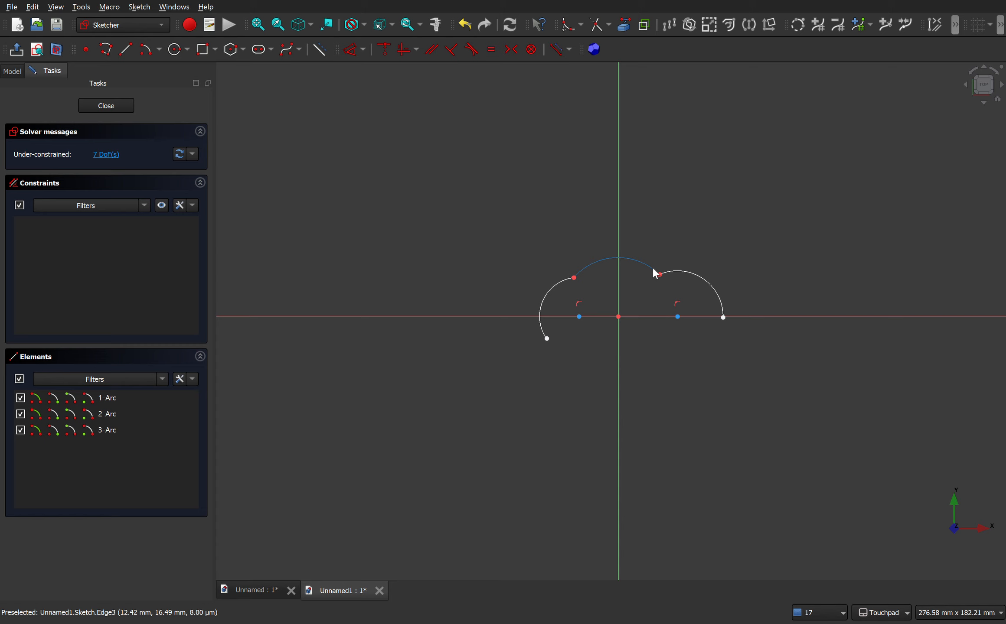
Make the right and left side arcs each tangent to the centre arc.
{"action": "left_click", "coordinate": [675, 273]}
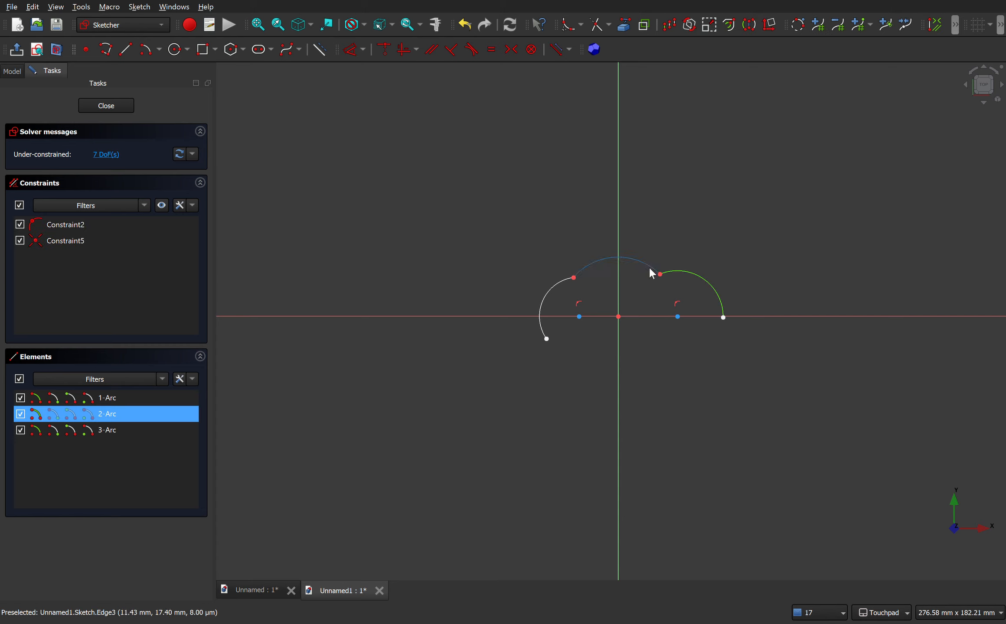
{"action": "left_click", "coordinate": [652, 274]}
{"action": "left_click", "coordinate": [472, 49]}
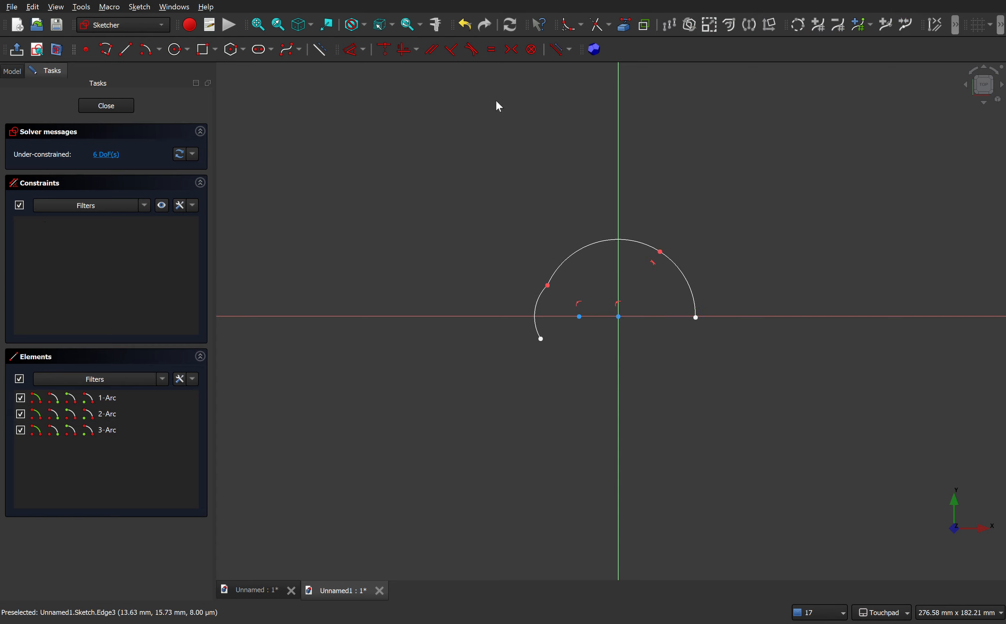
{"action": "left_click", "coordinate": [551, 283]}
{"action": "left_click", "coordinate": [539, 297]}
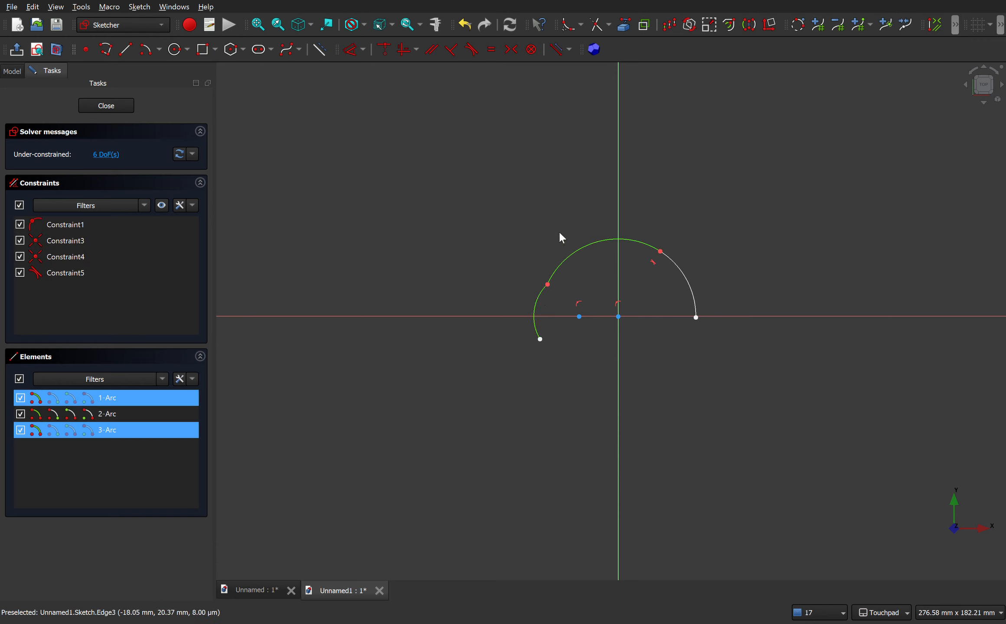
{"action": "left_click", "coordinate": [472, 50]}
Extend both side arcs below the horizontal axis and lower the right tangent joint to roughly mirror the left one.
{"action": "scroll", "coordinate": [636, 250], "scroll_direction": "up", "scroll_amount": 5}
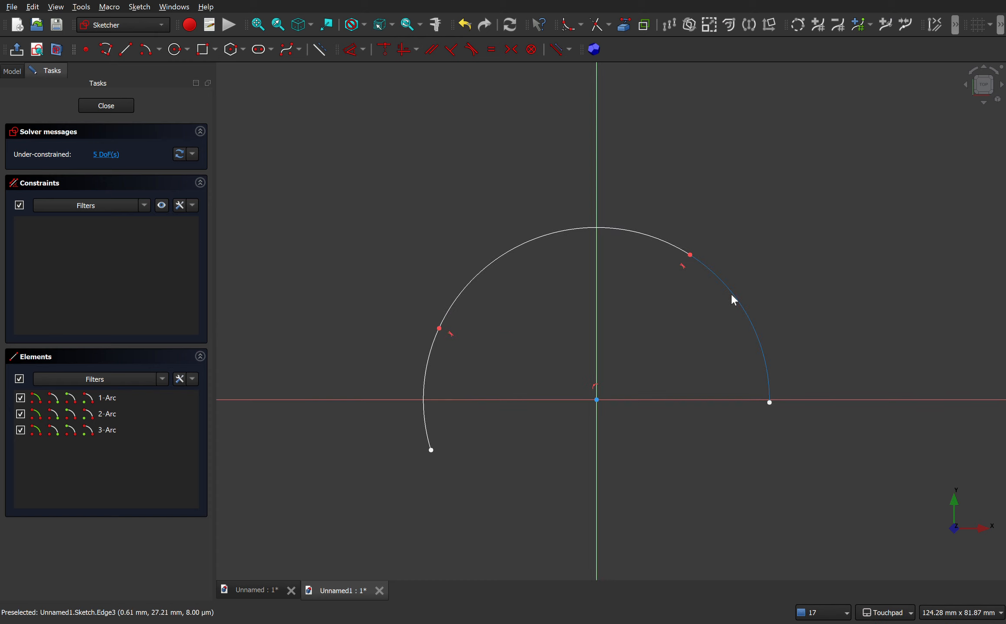
{"action": "mouse_move", "coordinate": [733, 296]}
{"action": "left_mouse_down"}
{"action": "mouse_move", "coordinate": [769, 403]}
{"action": "mouse_move", "coordinate": [732, 477]}
{"action": "left_mouse_up"}
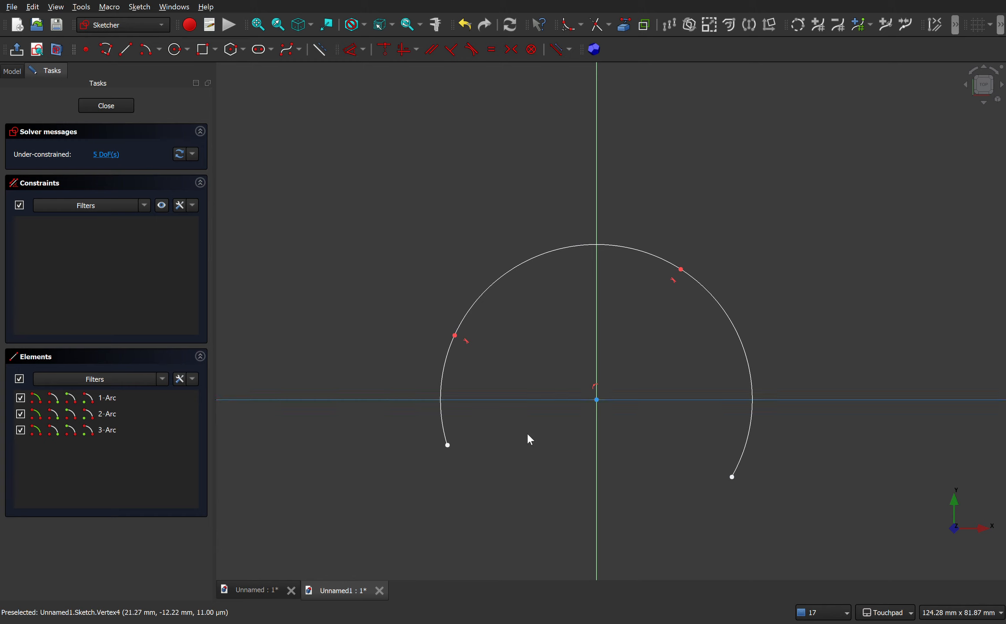
{"action": "left_click_drag", "start_coordinate": [447, 445], "coordinate": [484, 469]}
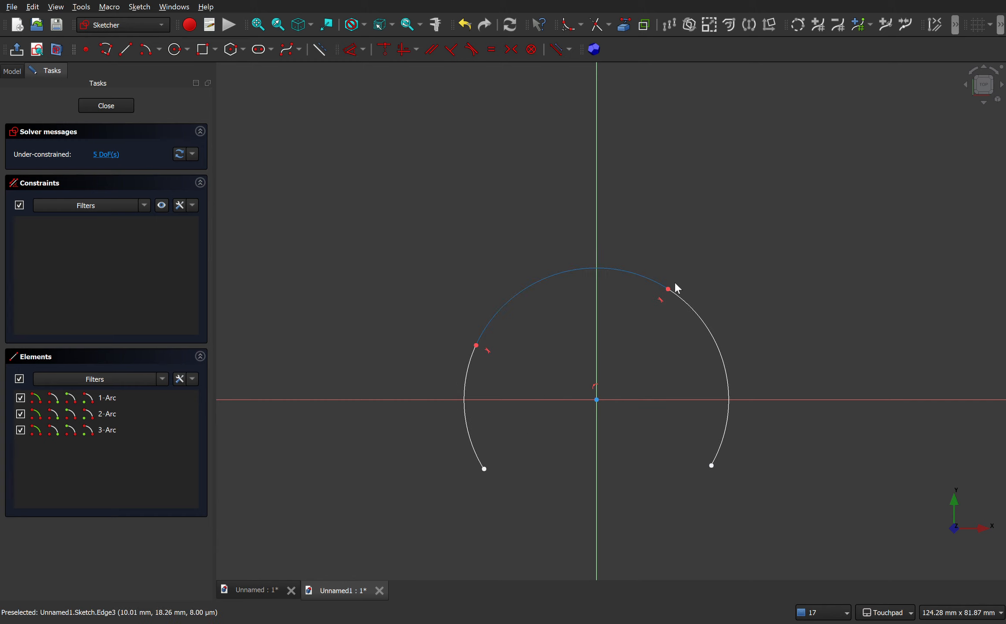
{"action": "left_click_drag", "start_coordinate": [668, 289], "coordinate": [720, 343]}
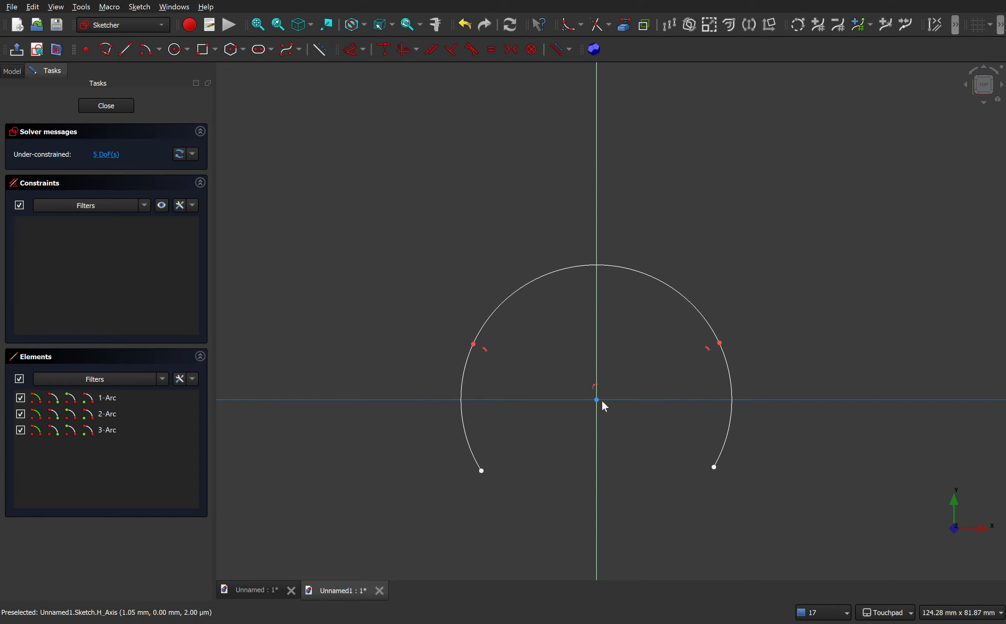
Resize the tangent arc chain by moving the left arc, its lower endpoint and the right arc.
{"action": "mouse_move", "coordinate": [461, 416]}
{"action": "left_mouse_down"}
{"action": "mouse_move", "coordinate": [444, 419]}
{"action": "mouse_move", "coordinate": [476, 418]}
{"action": "mouse_move", "coordinate": [447, 417]}
{"action": "mouse_move", "coordinate": [448, 428]}
{"action": "left_mouse_up"}
{"action": "left_click", "coordinate": [453, 458]}
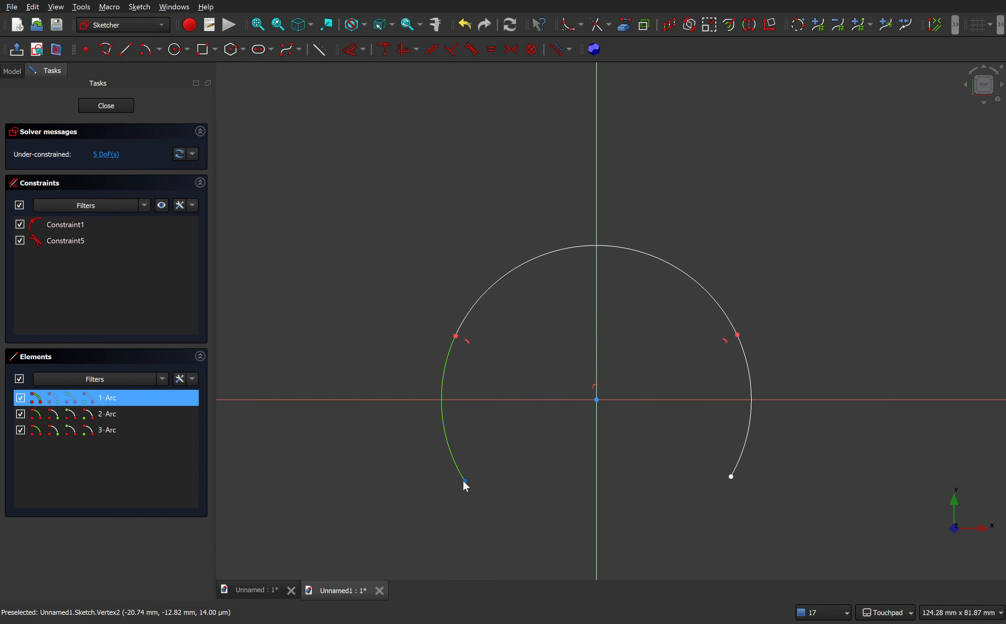
{"action": "left_click_drag", "start_coordinate": [465, 481], "coordinate": [496, 437]}
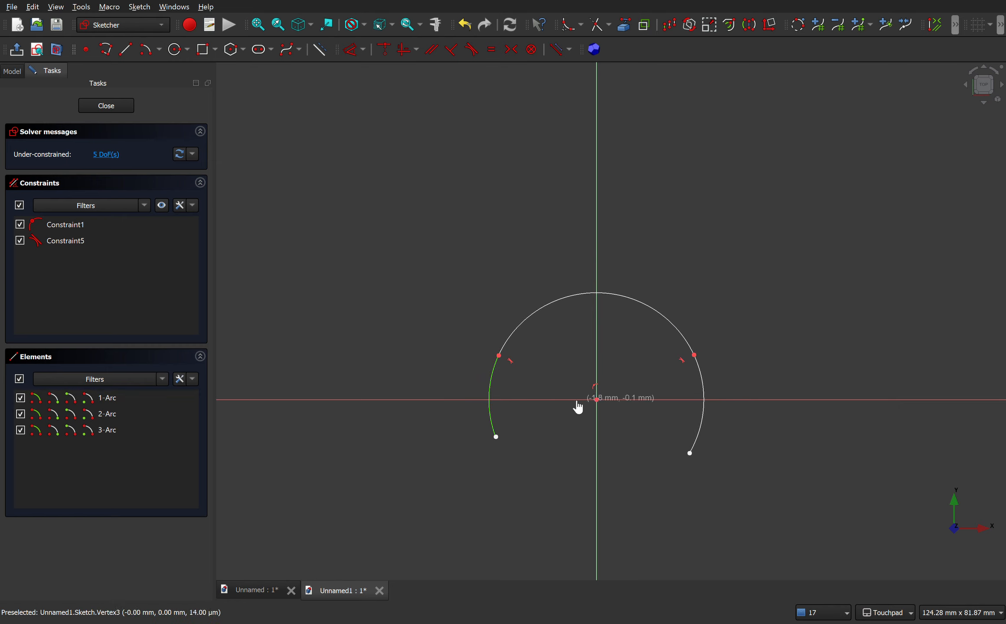
{"action": "left_click", "coordinate": [597, 401]}
{"action": "scroll", "coordinate": [600, 397], "scroll_direction": "down", "scroll_amount": 2}
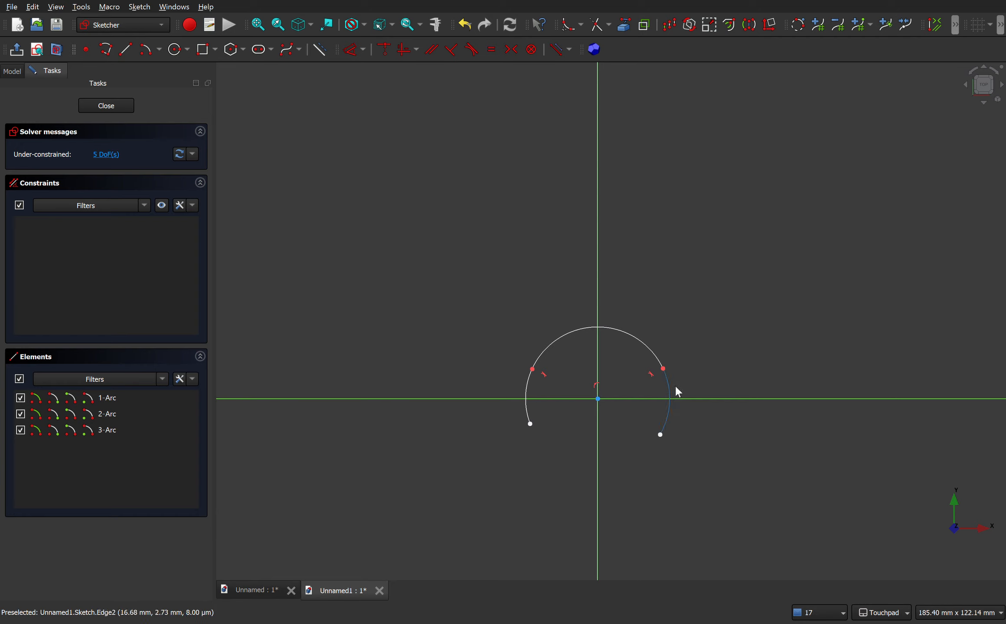
{"action": "left_click_drag", "start_coordinate": [670, 387], "coordinate": [679, 355]}
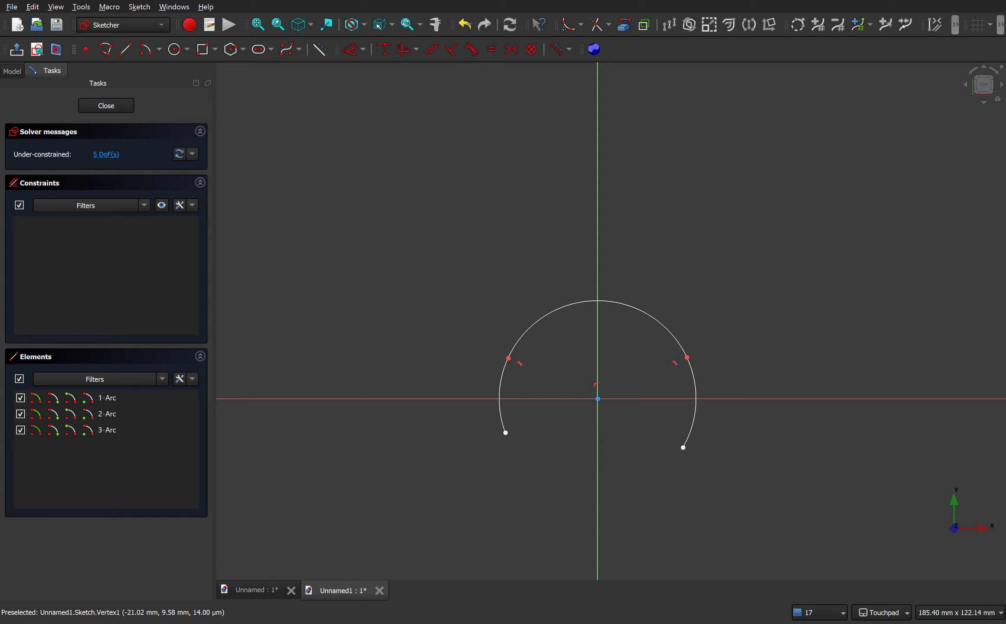
Delete the left and right side arcs and the remaining centre arc to empty the sketch.
{"action": "left_click", "coordinate": [501, 376]}
{"action": "key", "text": "Delete"}
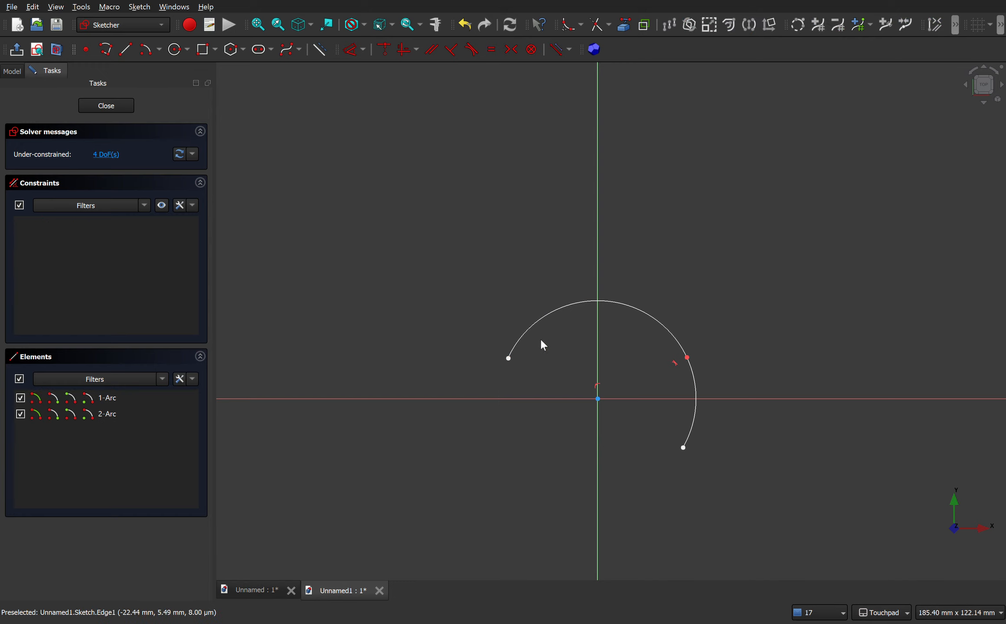
{"action": "left_click", "coordinate": [696, 388]}
{"action": "key", "text": "Delete"}
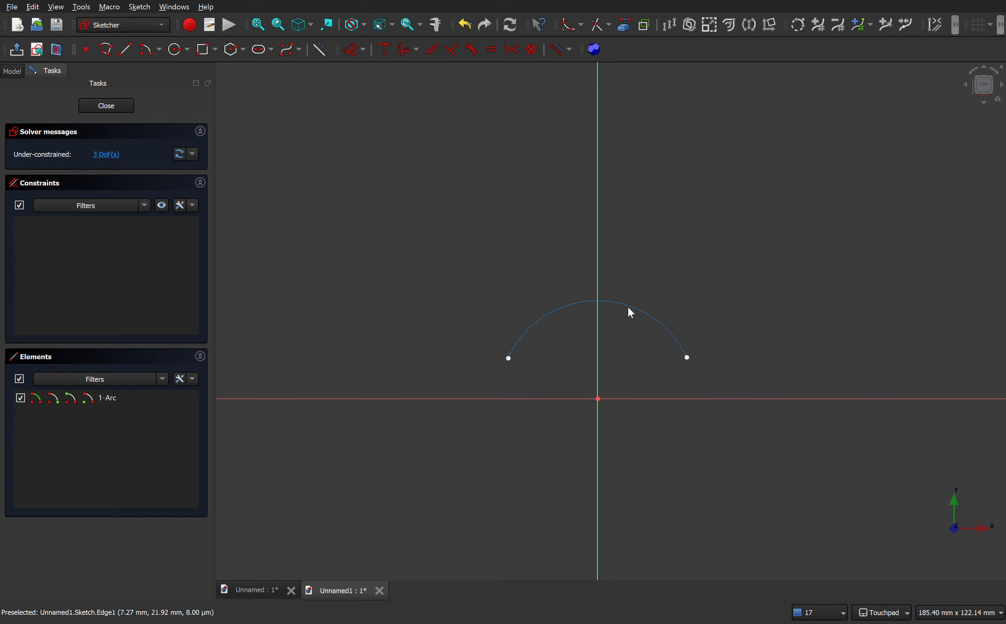
{"action": "left_click_drag", "start_coordinate": [623, 310], "coordinate": [632, 339]}
{"action": "left_click", "coordinate": [598, 398]}
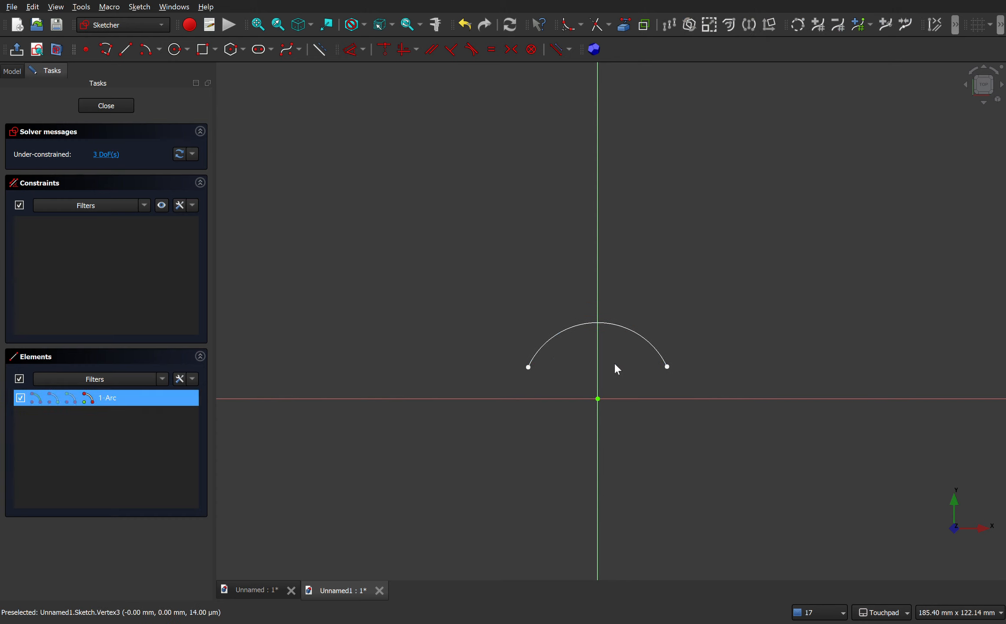
{"action": "left_click", "coordinate": [628, 333]}
{"action": "key", "text": "Delete"}
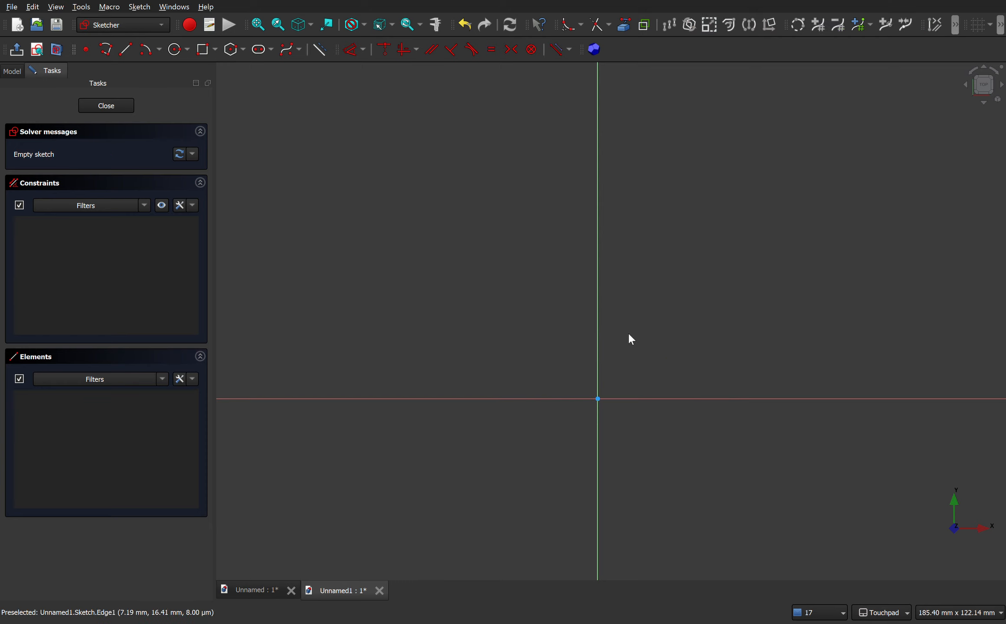
Draw a shallow arc above the origin spanning both sides of the vertical axis, centred on that axis about 14 mm below the origin.
{"action": "left_click", "coordinate": [152, 49]}
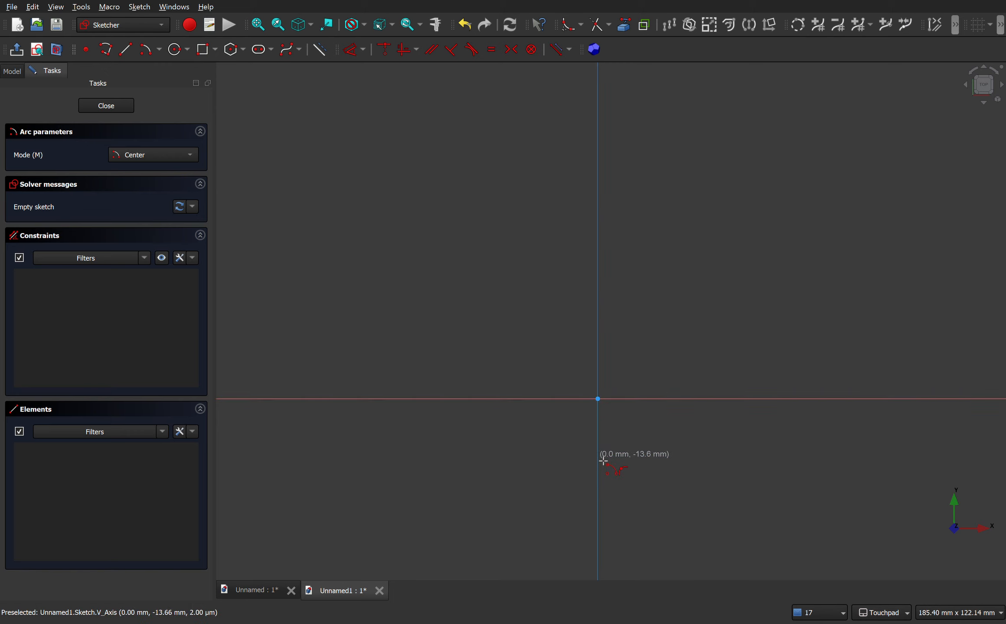
{"action": "left_click", "coordinate": [603, 462]}
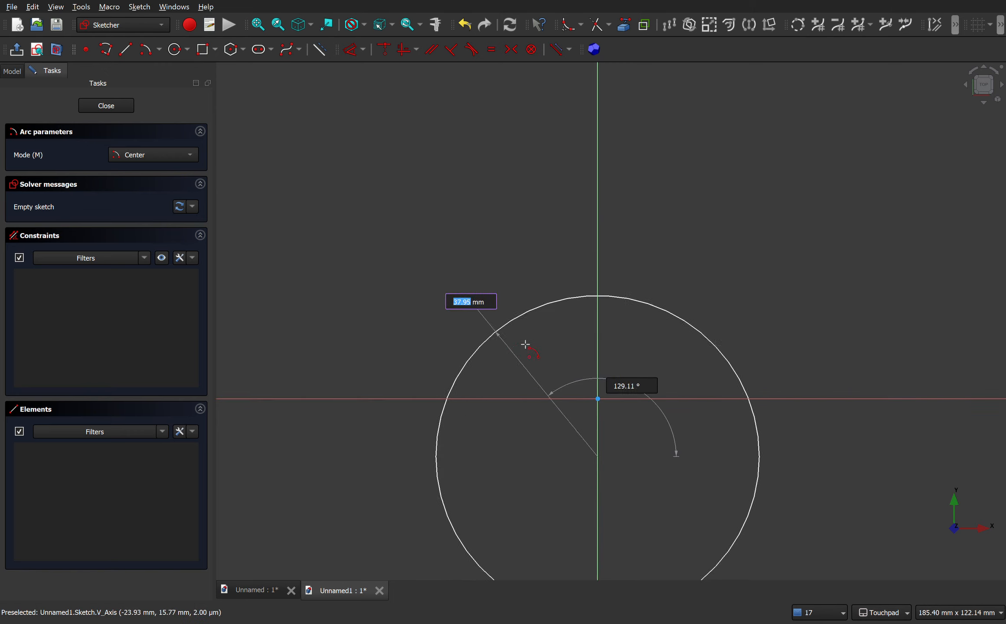
{"action": "left_click", "coordinate": [524, 343]}
{"action": "left_click", "coordinate": [663, 353]}
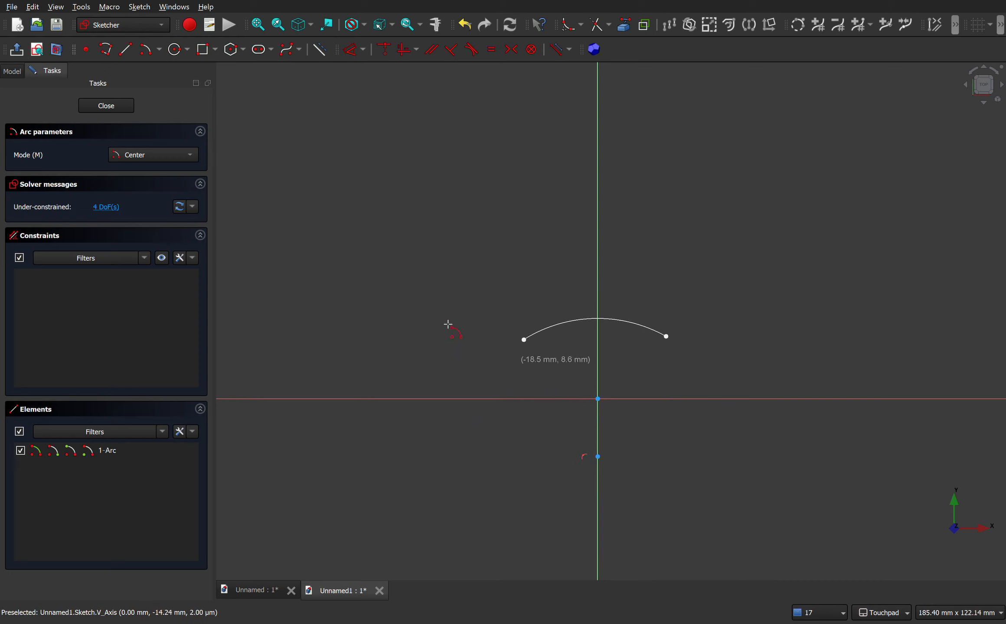
Draw a left side arc of about 15 mm radius centred on the horizontal axis, from the top arc's left endpoint to below the axis.
{"action": "left_click", "coordinate": [550, 399]}
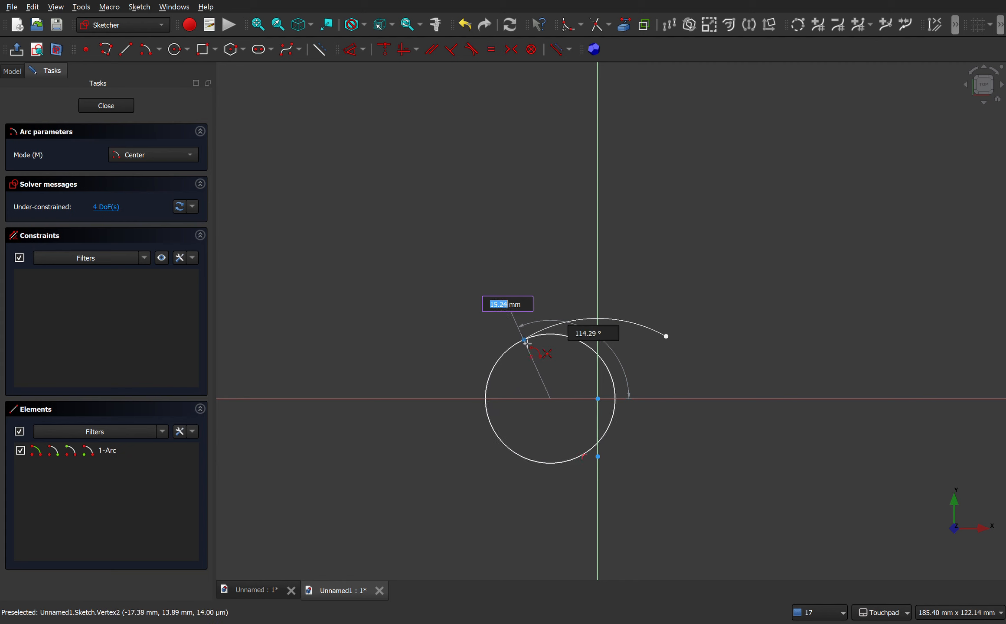
{"action": "left_click", "coordinate": [524, 340]}
{"action": "left_click", "coordinate": [534, 453]}
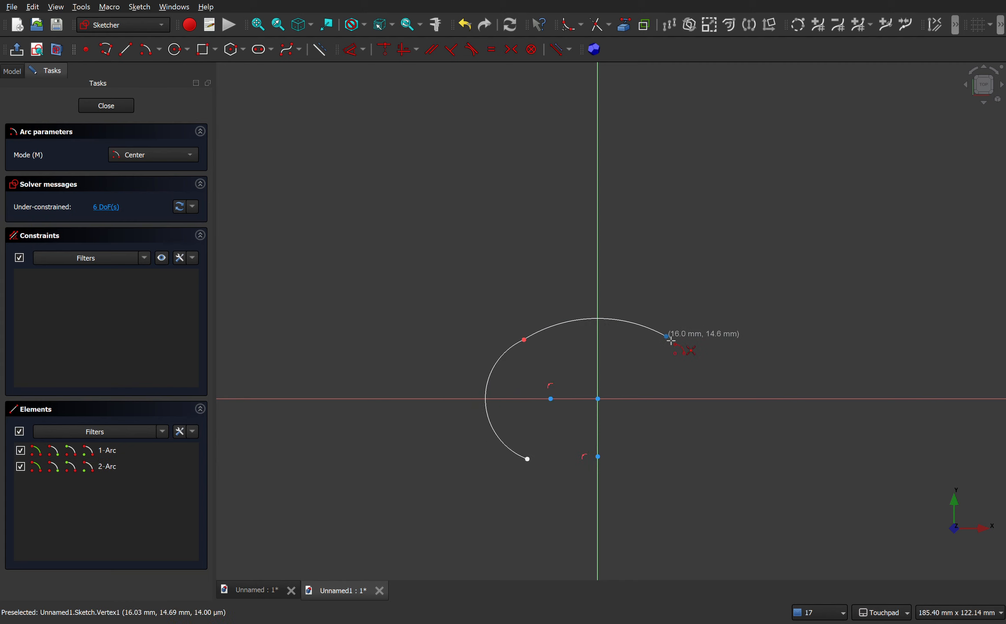
Draw a right side arc centred on the horizontal axis, from the top arc's right endpoint to below the axis.
{"action": "left_click", "coordinate": [671, 342]}
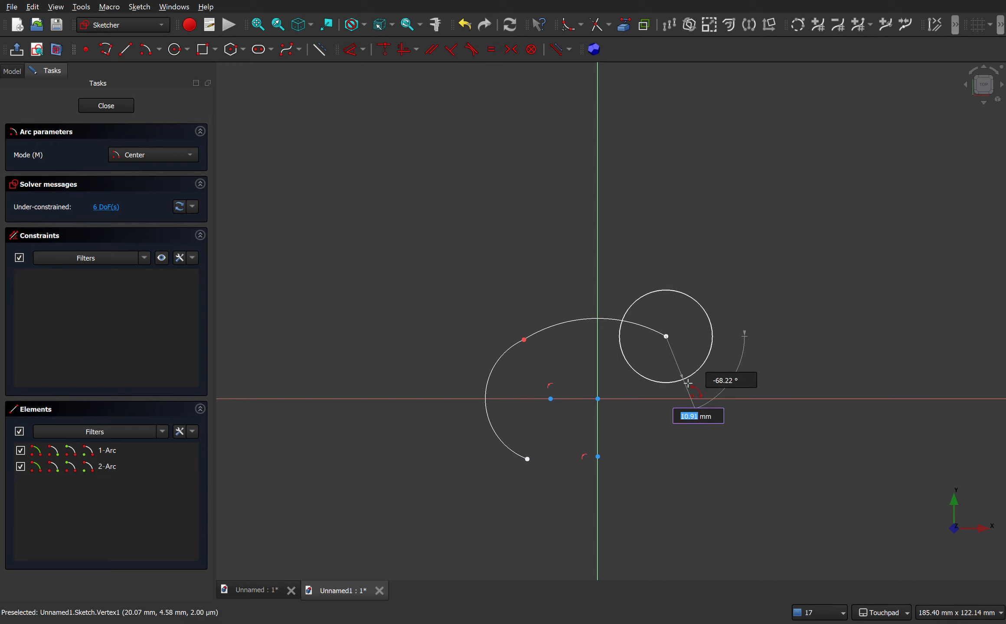
{"action": "key", "text": "Escape"}
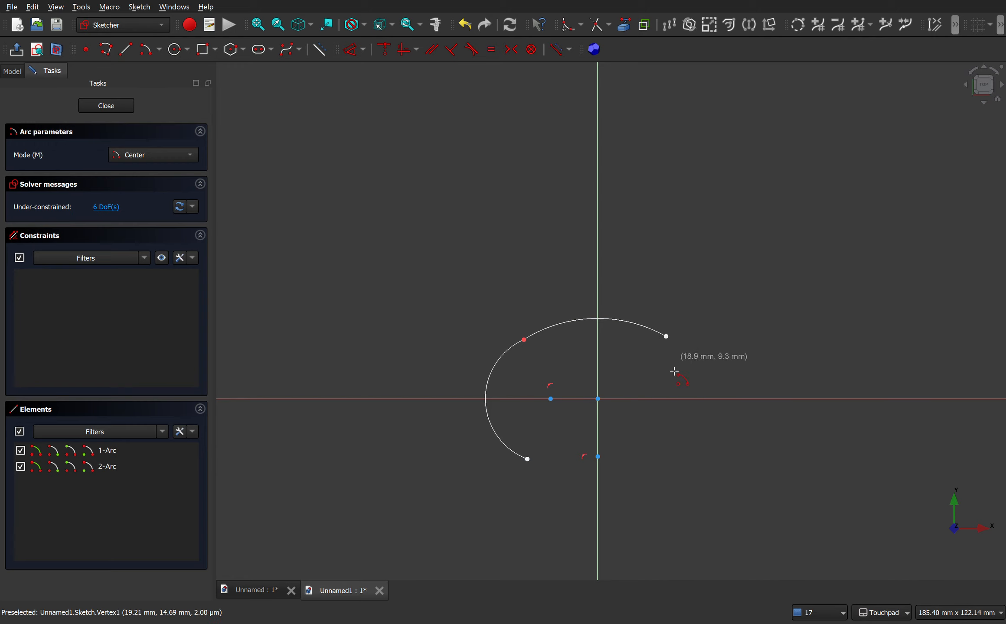
{"action": "left_click", "coordinate": [646, 398]}
{"action": "left_click", "coordinate": [668, 338]}
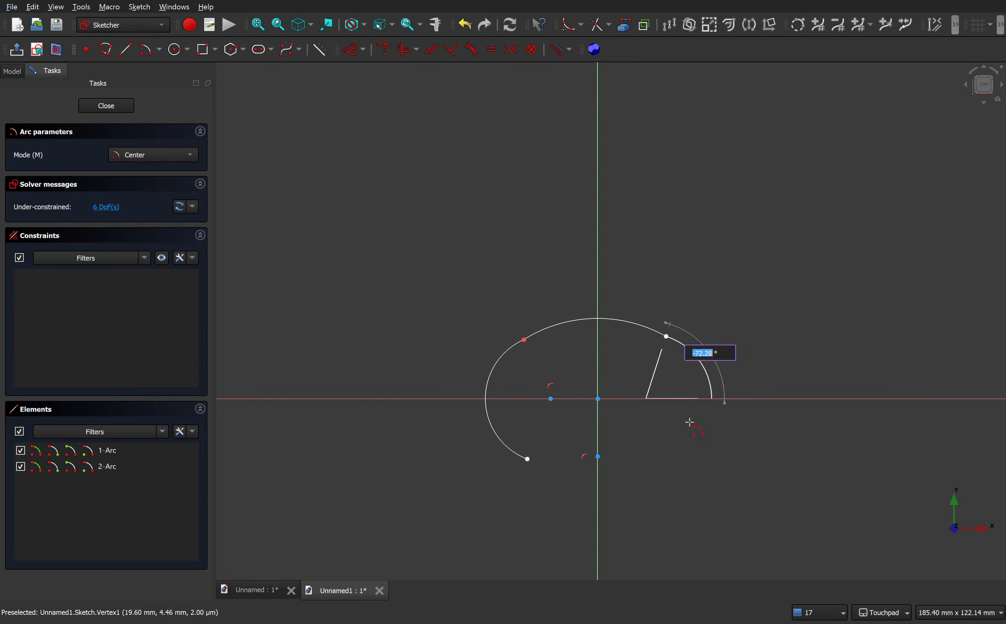
{"action": "left_click", "coordinate": [673, 459]}
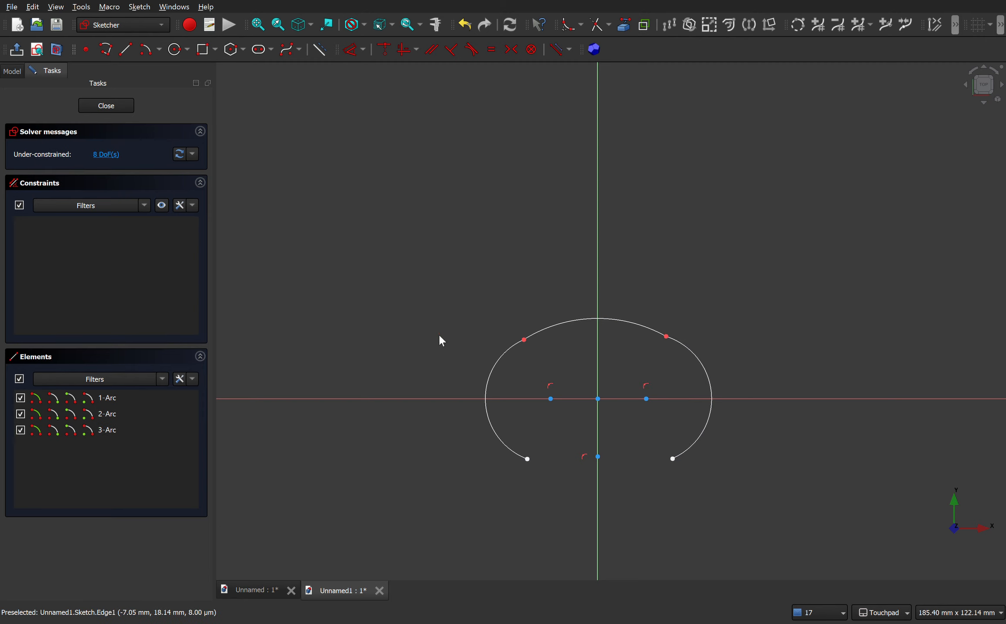
Close the profile with a bottom arc centred on the vertical axis above the origin, joining the side arcs' lower endpoints.
{"action": "left_click", "coordinate": [146, 49]}
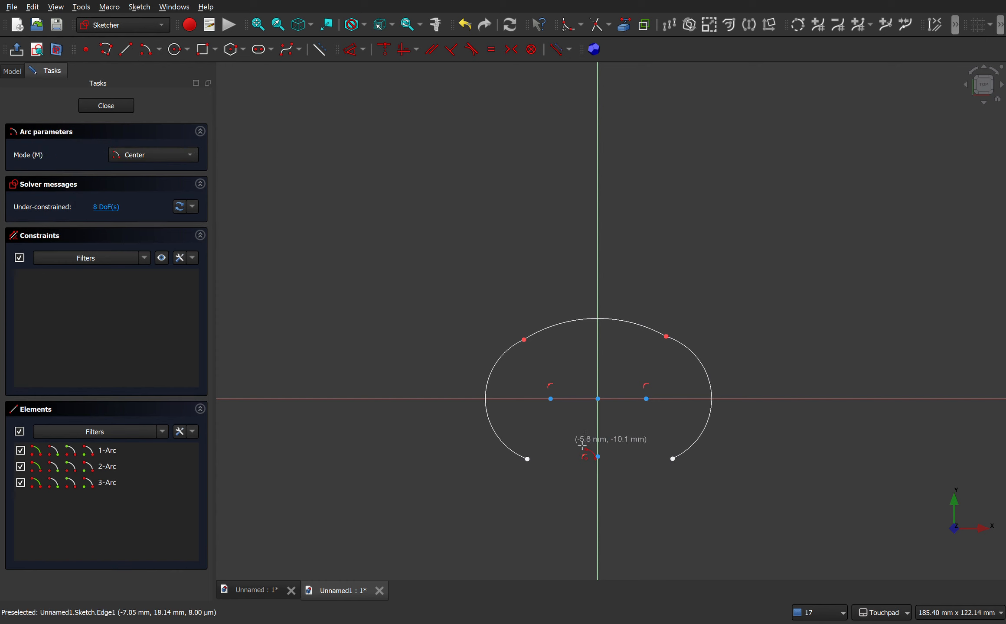
{"action": "left_click", "coordinate": [602, 361]}
{"action": "left_click", "coordinate": [527, 459]}
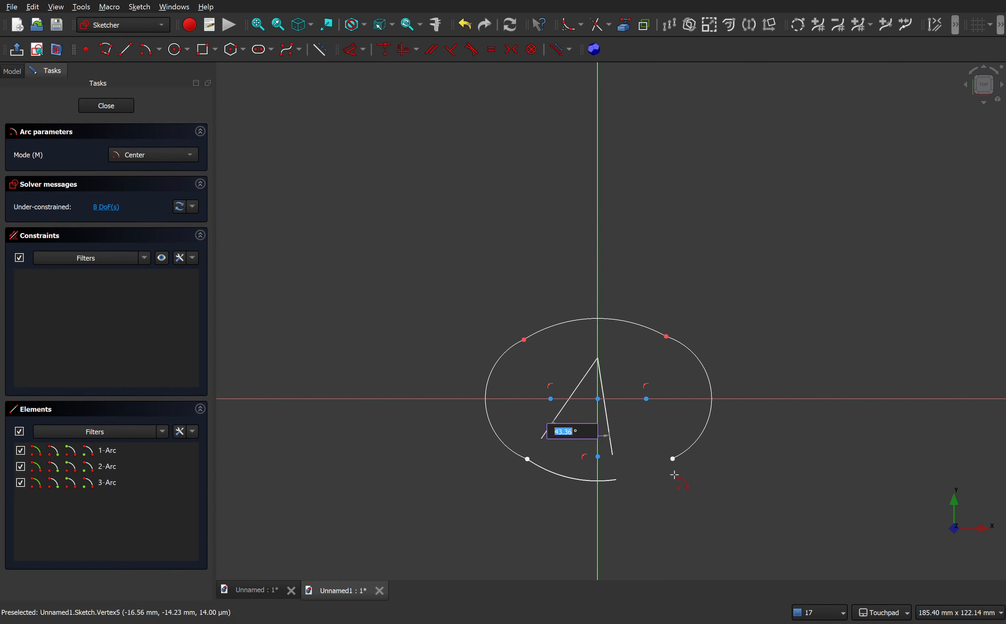
{"action": "left_click", "coordinate": [677, 462]}
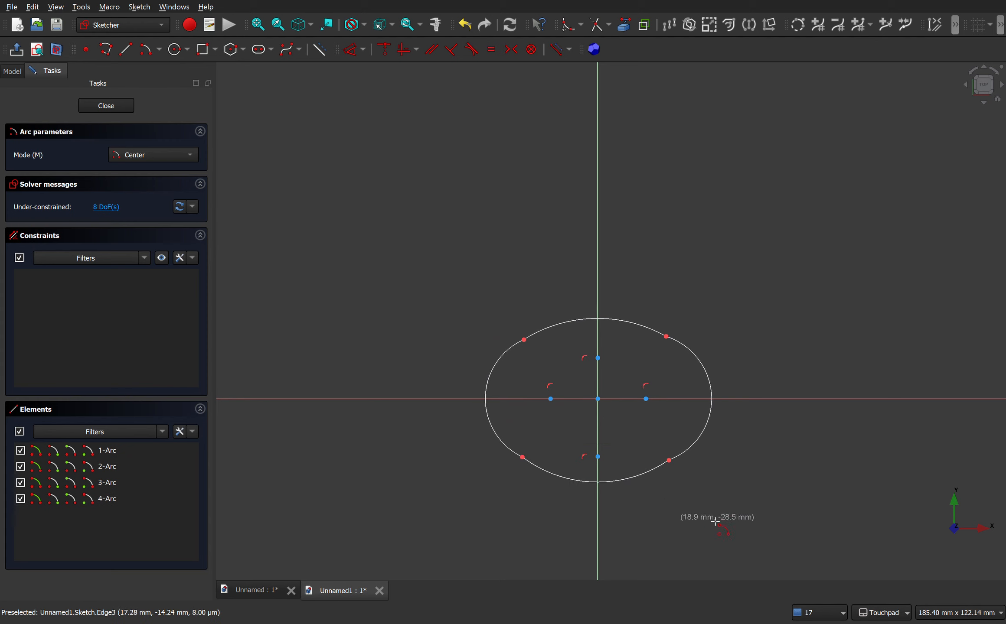
{"action": "key", "text": "Escape"}
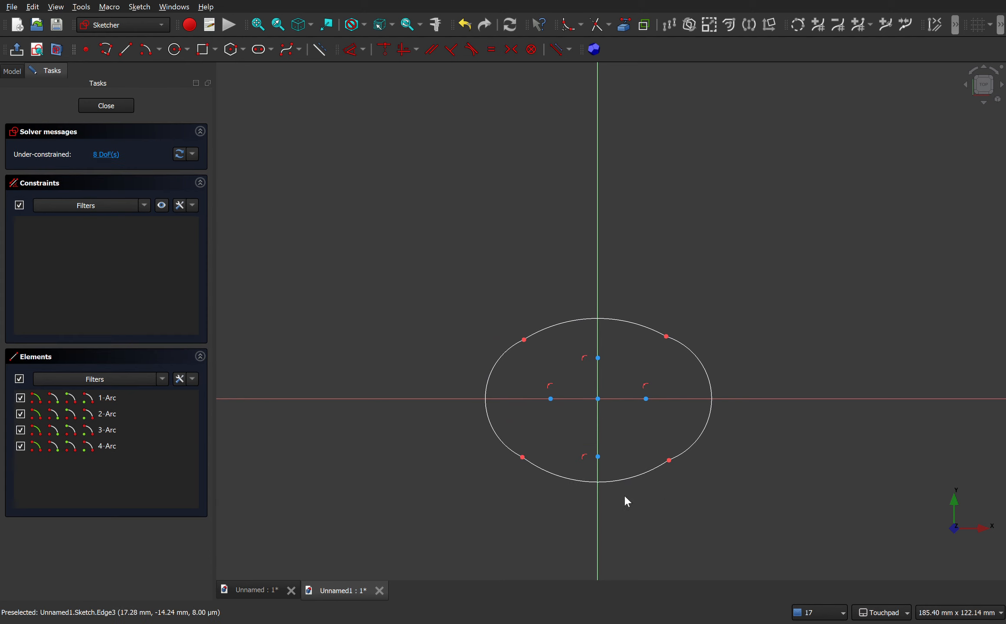
Constrain the centres of the left and right side arcs to be symmetric about the origin.
{"action": "left_click", "coordinate": [646, 399]}
{"action": "left_click", "coordinate": [597, 407]}
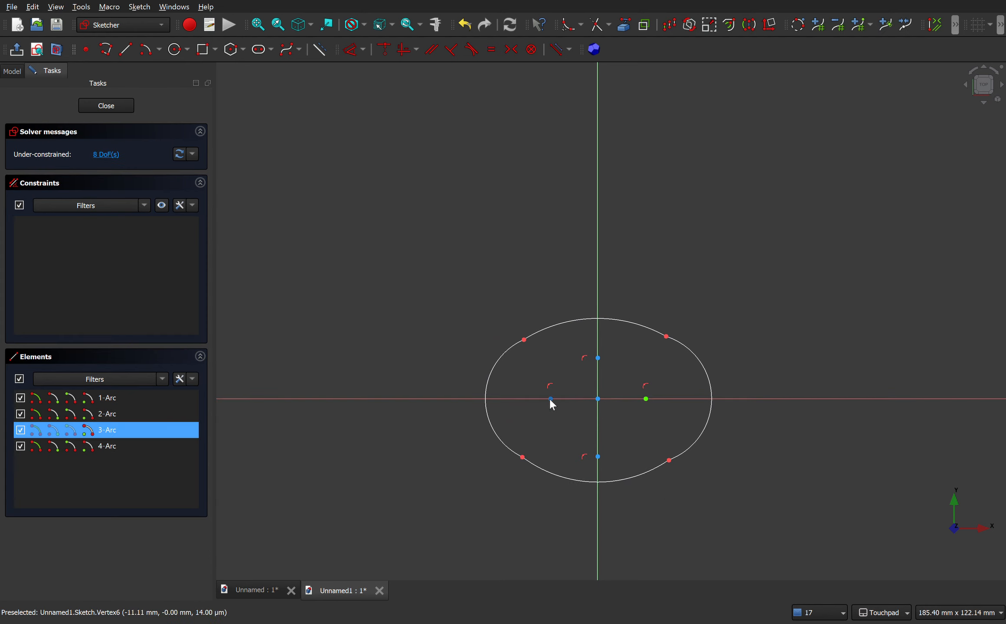
{"action": "left_click", "coordinate": [551, 399]}
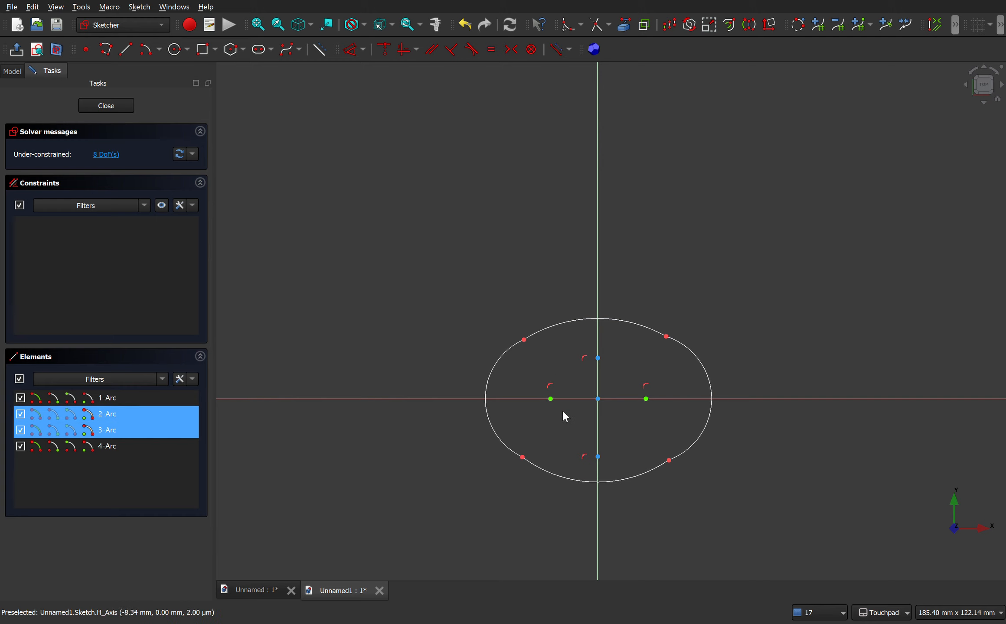
{"action": "left_click", "coordinate": [598, 399]}
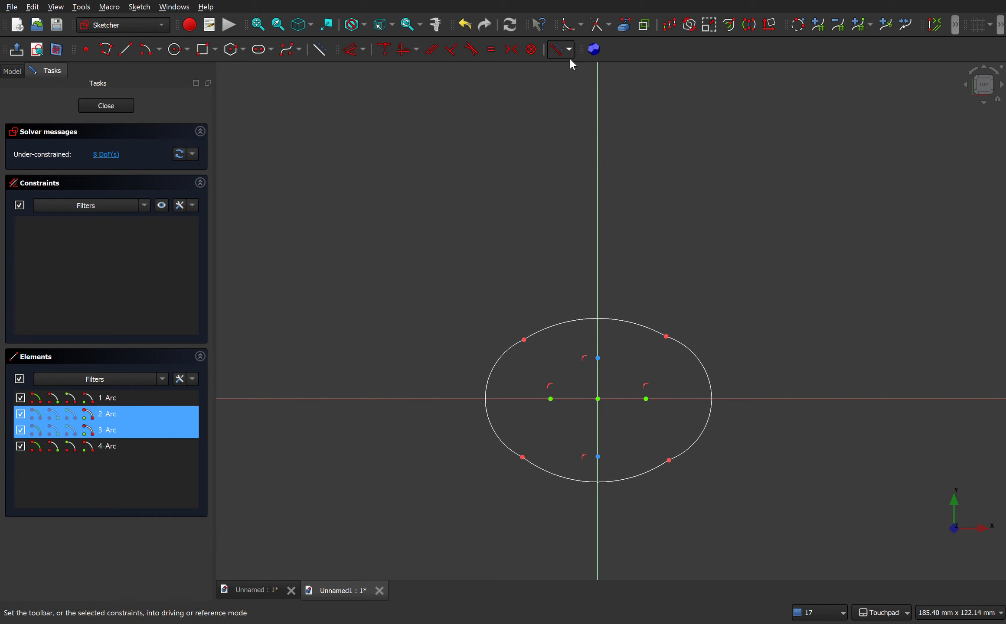
{"action": "left_click", "coordinate": [512, 49]}
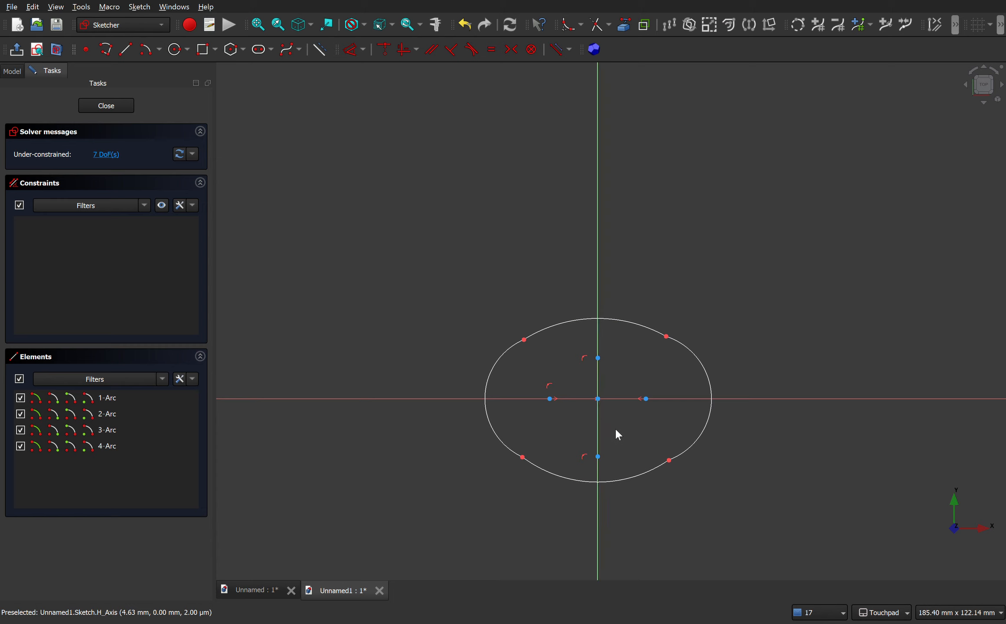
Constrain the centres of the top and bottom arcs to be symmetric about the origin.
{"action": "left_click", "coordinate": [598, 457]}
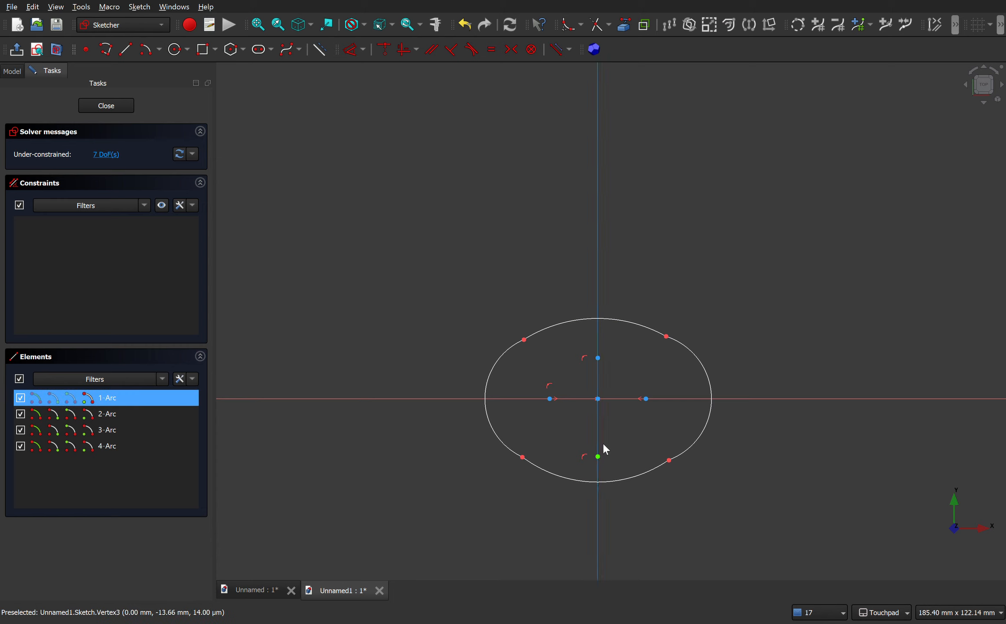
{"action": "left_click", "coordinate": [597, 358]}
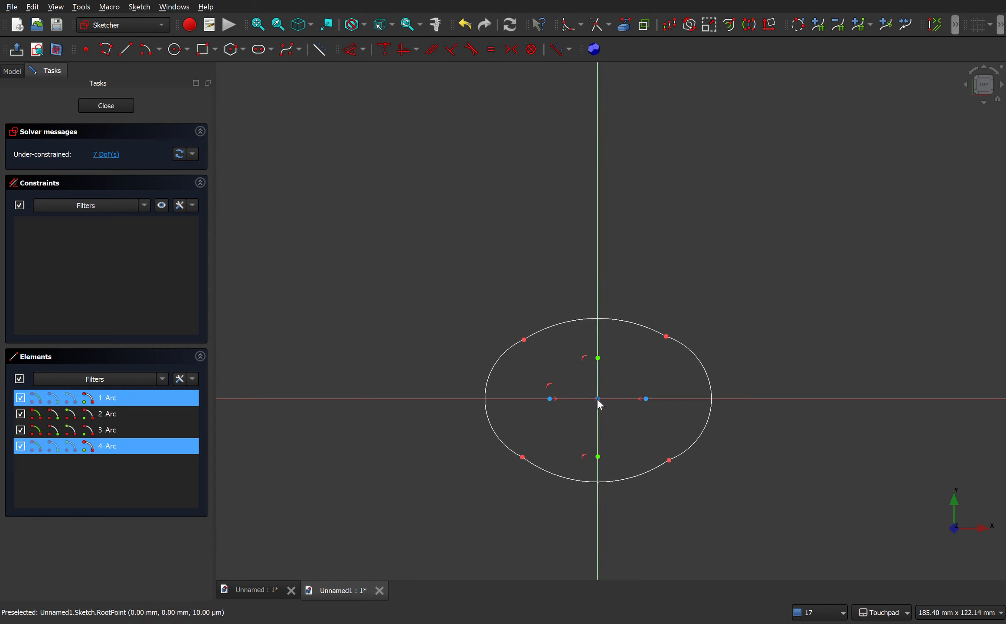
{"action": "scroll", "coordinate": [603, 407], "scroll_direction": "up", "scroll_amount": 10}
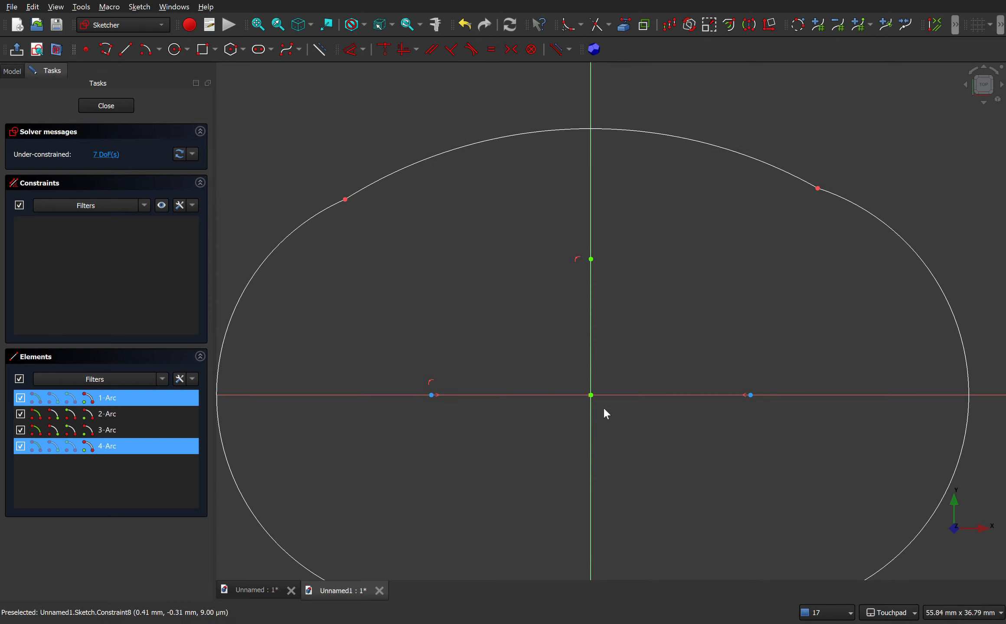
{"action": "scroll", "coordinate": [593, 405], "scroll_direction": "down", "scroll_amount": 7}
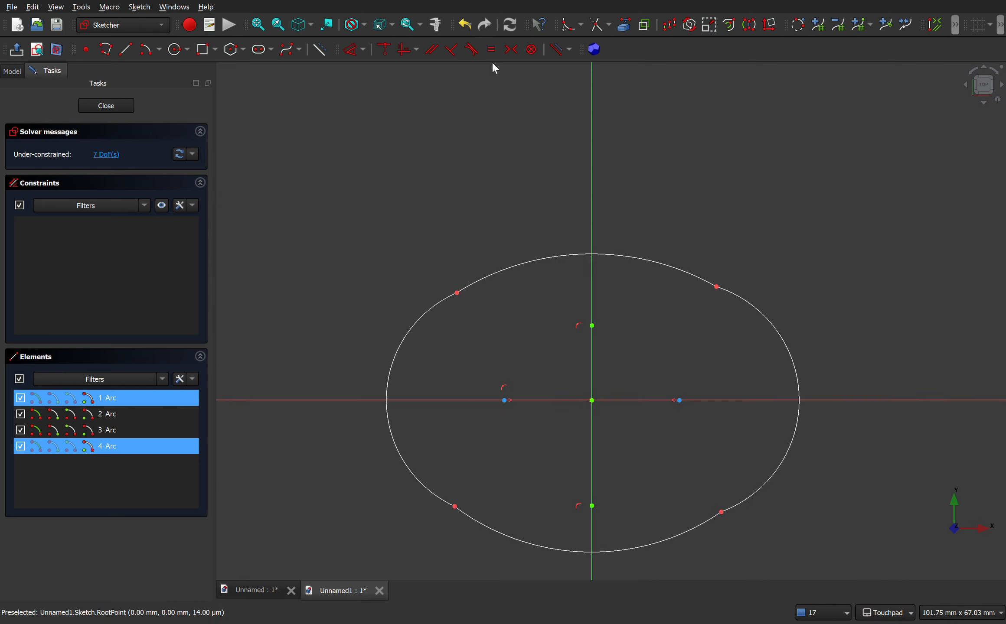
{"action": "left_click", "coordinate": [511, 52]}
Make the left side arc tangent to the top arc and pull the bottom arc outward to enlarge the profile.
{"action": "scroll", "coordinate": [495, 167], "scroll_direction": "down", "scroll_amount": 4}
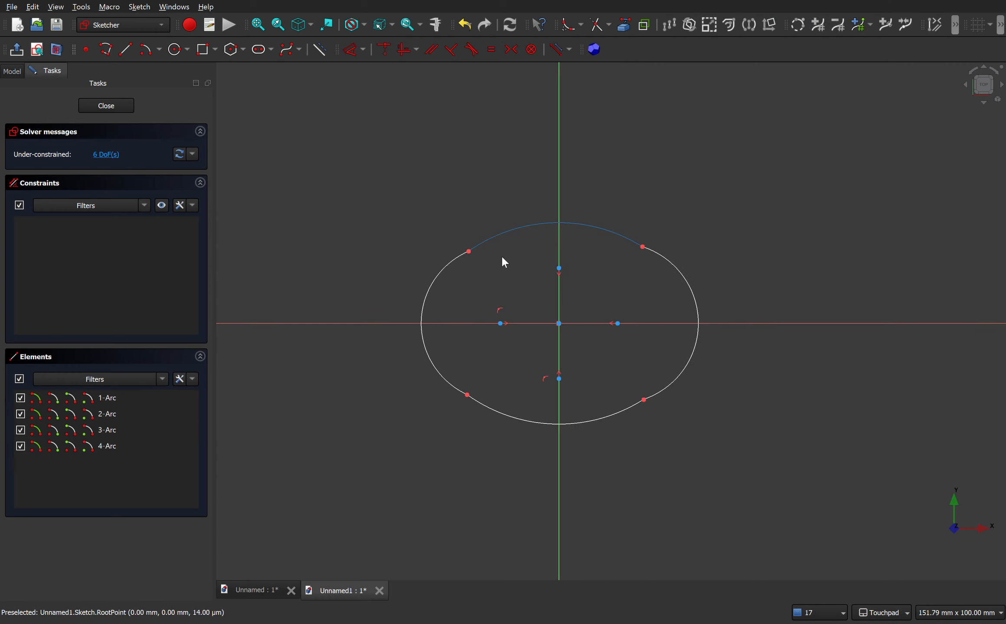
{"action": "left_click", "coordinate": [457, 257]}
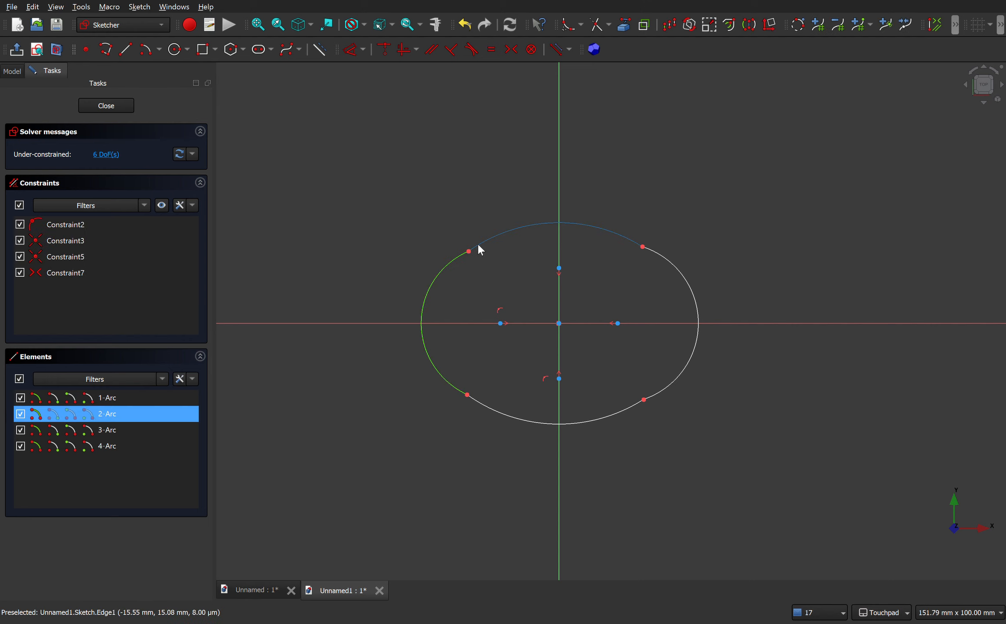
{"action": "left_click", "coordinate": [477, 245]}
{"action": "left_click", "coordinate": [470, 49]}
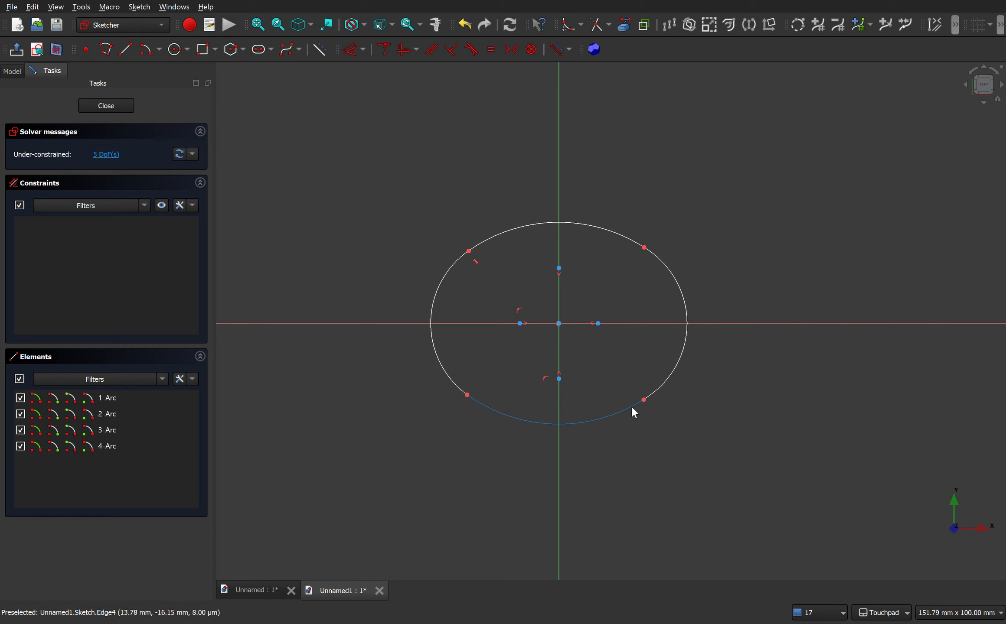
{"action": "left_click_drag", "start_coordinate": [631, 408], "coordinate": [637, 427]}
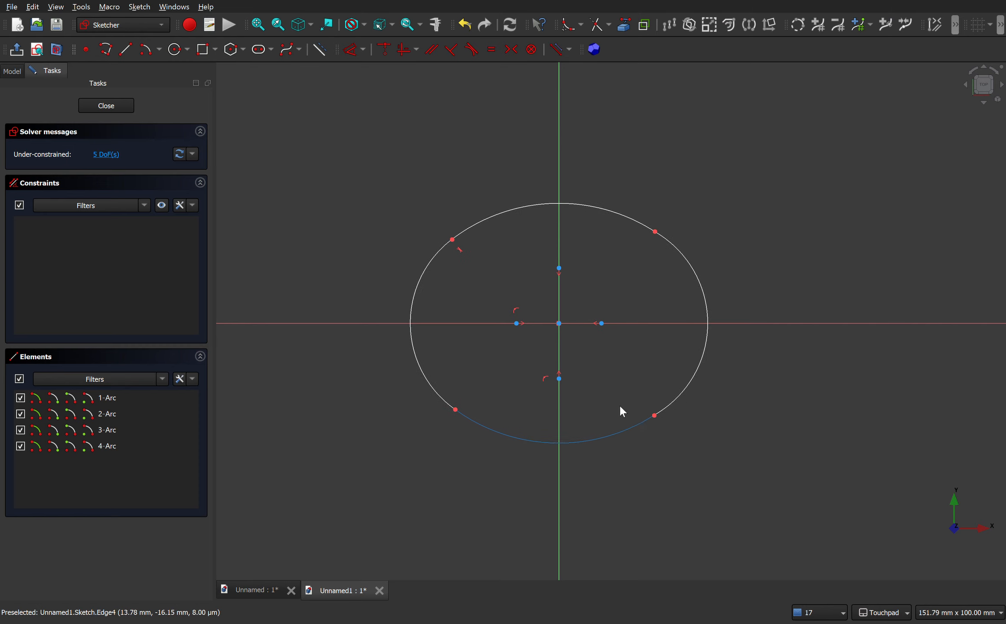
Make the right side arc tangent to the top arc.
{"action": "left_click", "coordinate": [662, 235]}
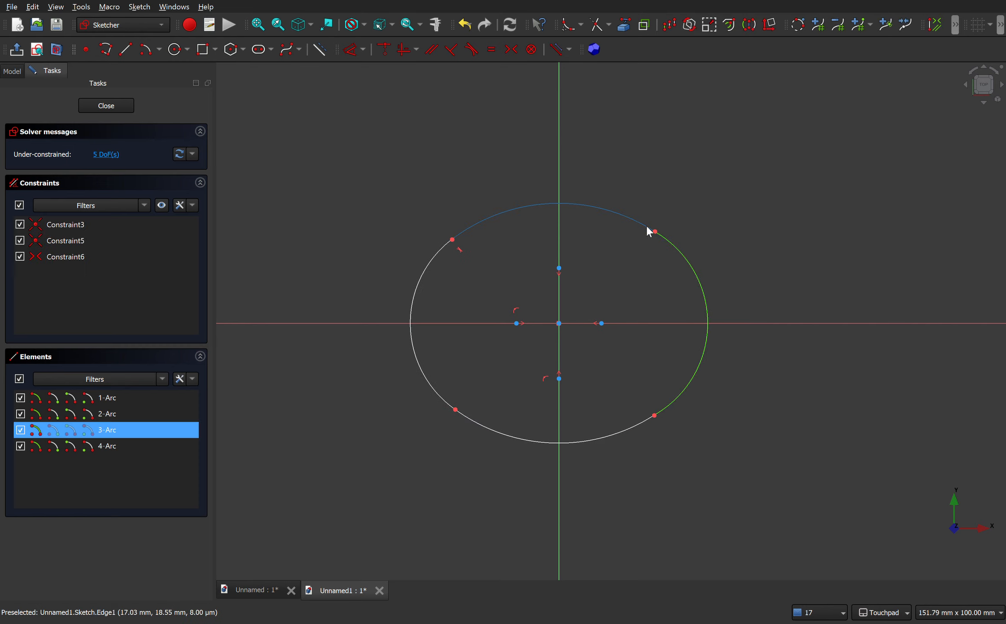
{"action": "left_click", "coordinate": [646, 228]}
{"action": "left_click", "coordinate": [473, 49]}
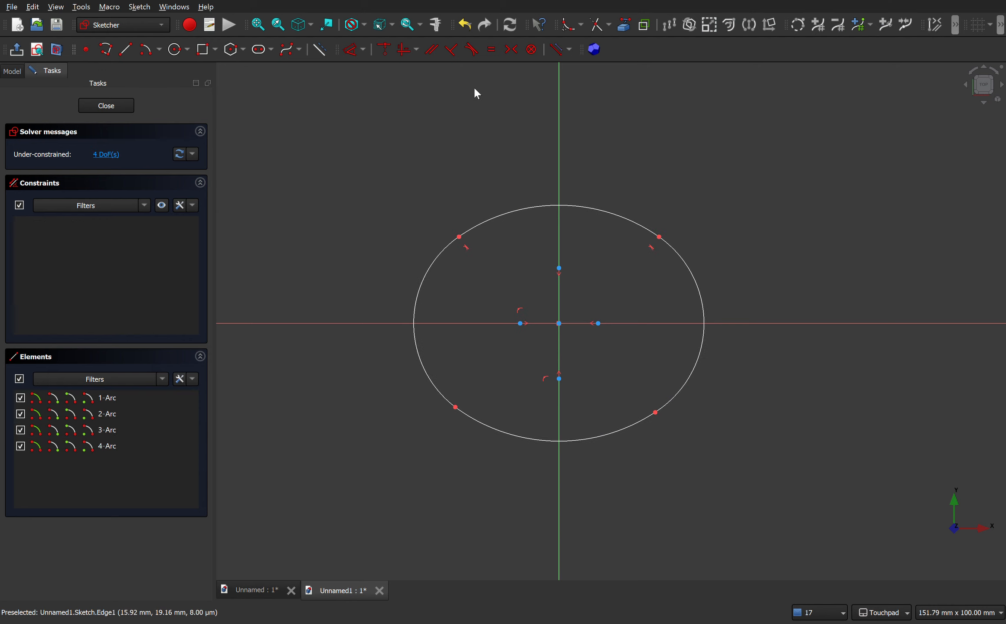
Nudge the lower-left junction and constrain the upper and lower left junctions to be symmetric about the horizontal axis.
{"action": "left_click", "coordinate": [448, 400]}
{"action": "mouse_move", "coordinate": [456, 408]}
{"action": "left_mouse_down"}
{"action": "mouse_move", "coordinate": [487, 424]}
{"action": "mouse_move", "coordinate": [447, 409]}
{"action": "mouse_move", "coordinate": [471, 420]}
{"action": "mouse_move", "coordinate": [461, 410]}
{"action": "left_mouse_up"}
{"action": "left_click", "coordinate": [456, 440]}
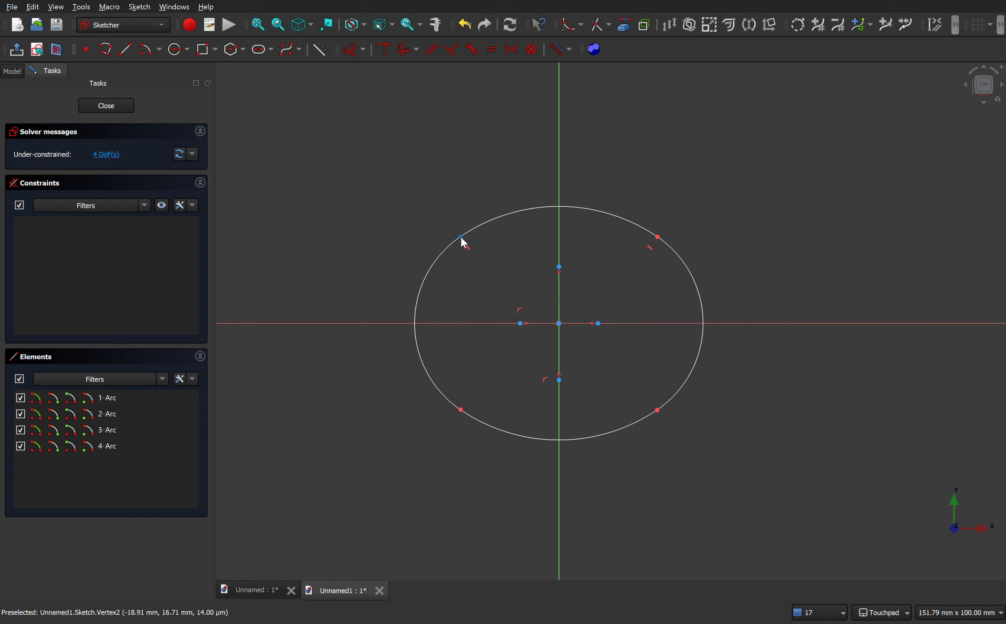
{"action": "left_click", "coordinate": [461, 238]}
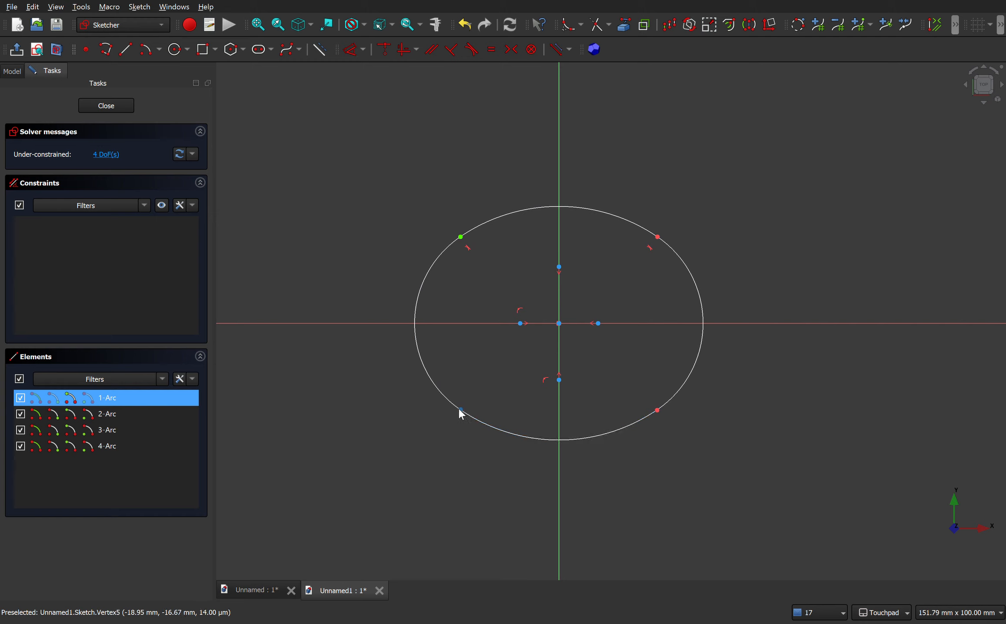
{"action": "left_click", "coordinate": [461, 410]}
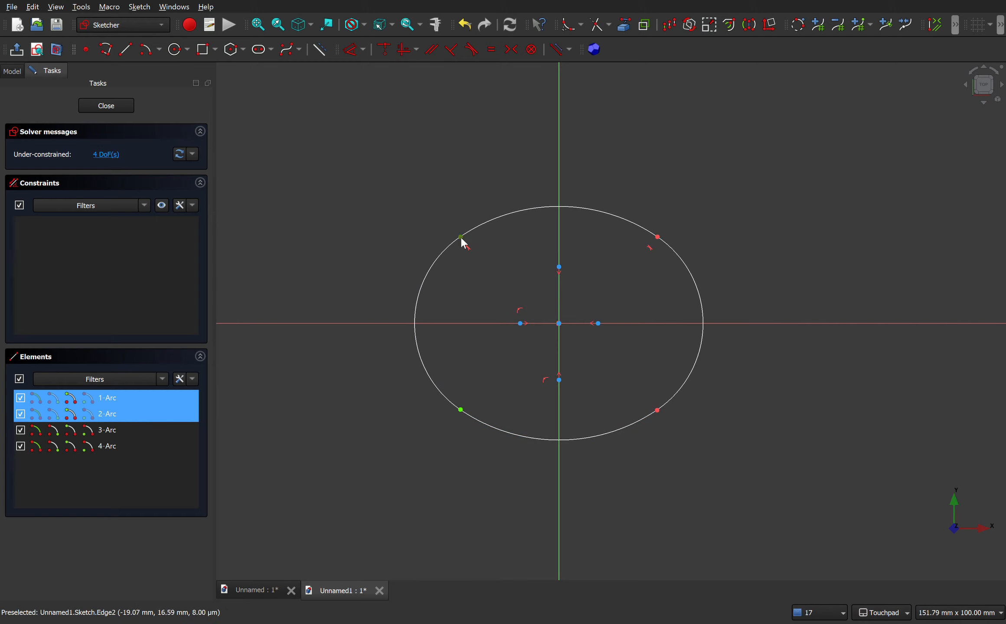
{"action": "left_click", "coordinate": [468, 323]}
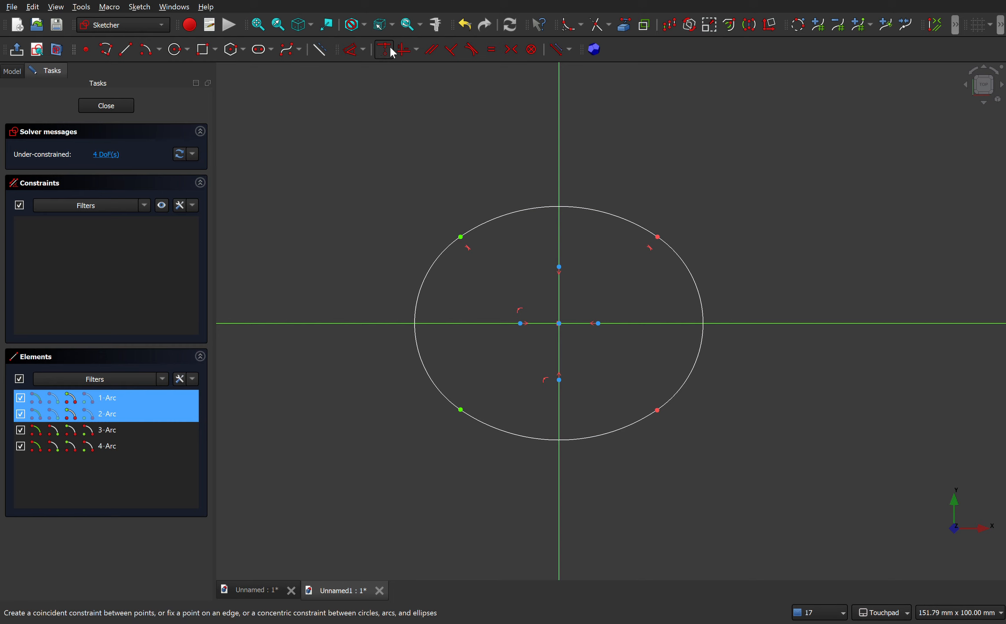
{"action": "left_click", "coordinate": [512, 49]}
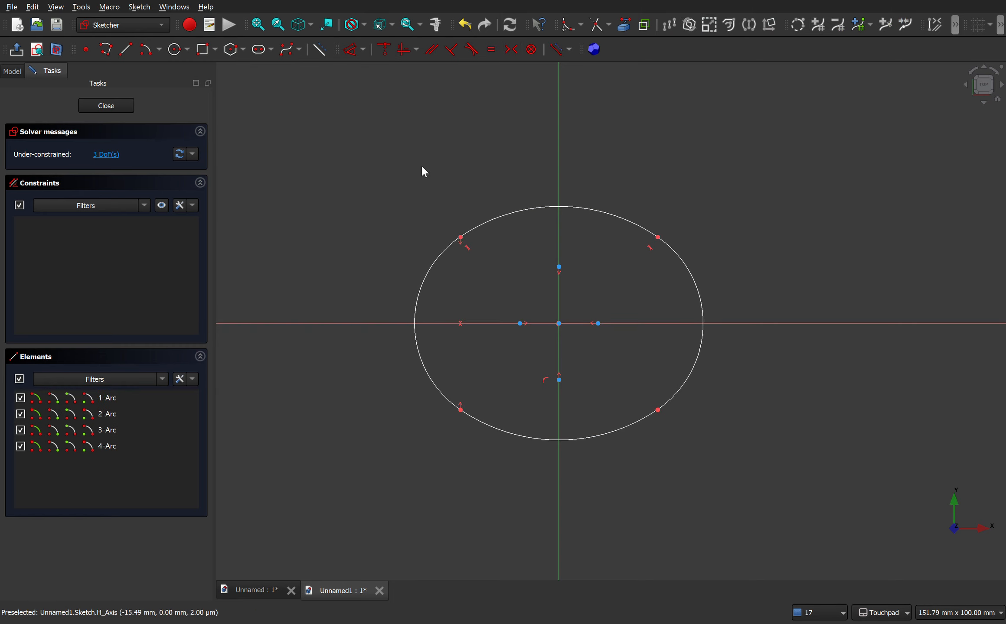
Resize the profile by moving its upper-left junction, the right arc, the right arc's centre and the top arc.
{"action": "left_click_drag", "start_coordinate": [461, 238], "coordinate": [470, 281]}
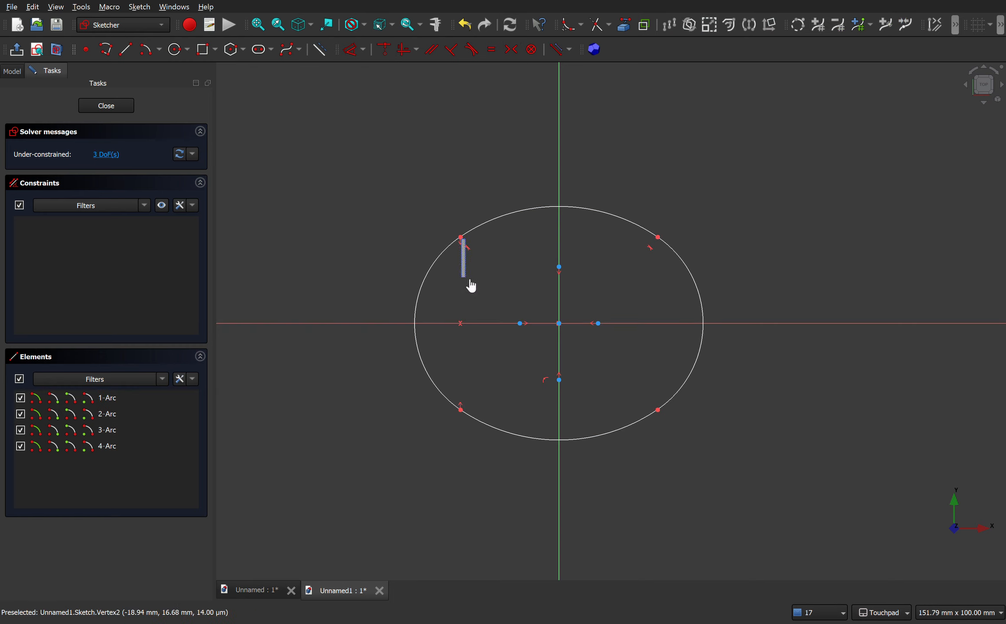
{"action": "mouse_move", "coordinate": [460, 237]}
{"action": "left_mouse_down"}
{"action": "mouse_move", "coordinate": [476, 267]}
{"action": "mouse_move", "coordinate": [479, 221]}
{"action": "mouse_move", "coordinate": [478, 231]}
{"action": "left_mouse_up"}
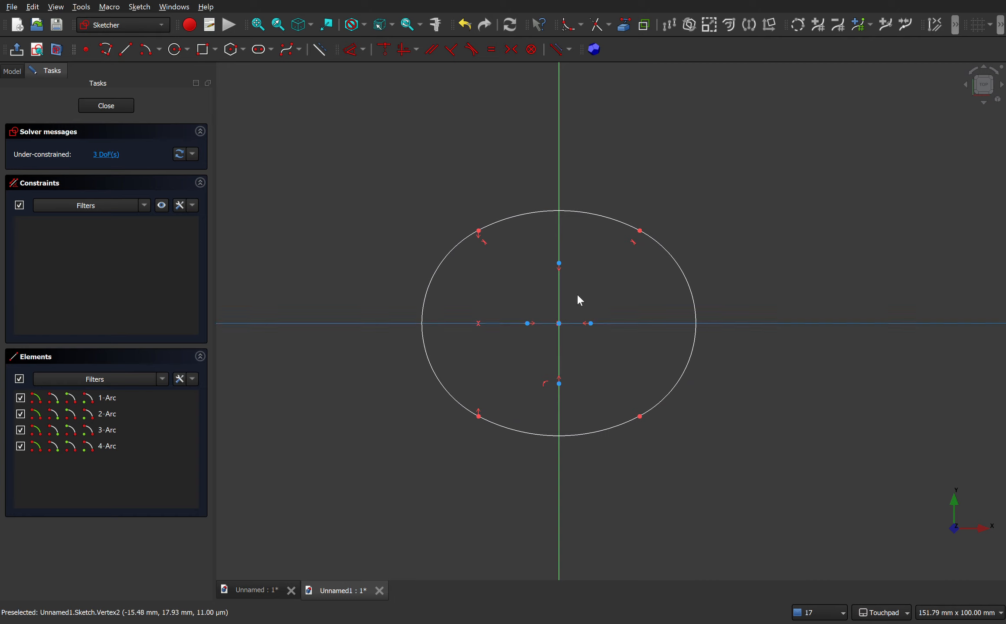
{"action": "left_click_drag", "start_coordinate": [691, 294], "coordinate": [669, 297]}
{"action": "mouse_move", "coordinate": [593, 323]}
{"action": "left_mouse_down"}
{"action": "mouse_move", "coordinate": [613, 328]}
{"action": "mouse_move", "coordinate": [591, 324]}
{"action": "left_mouse_up"}
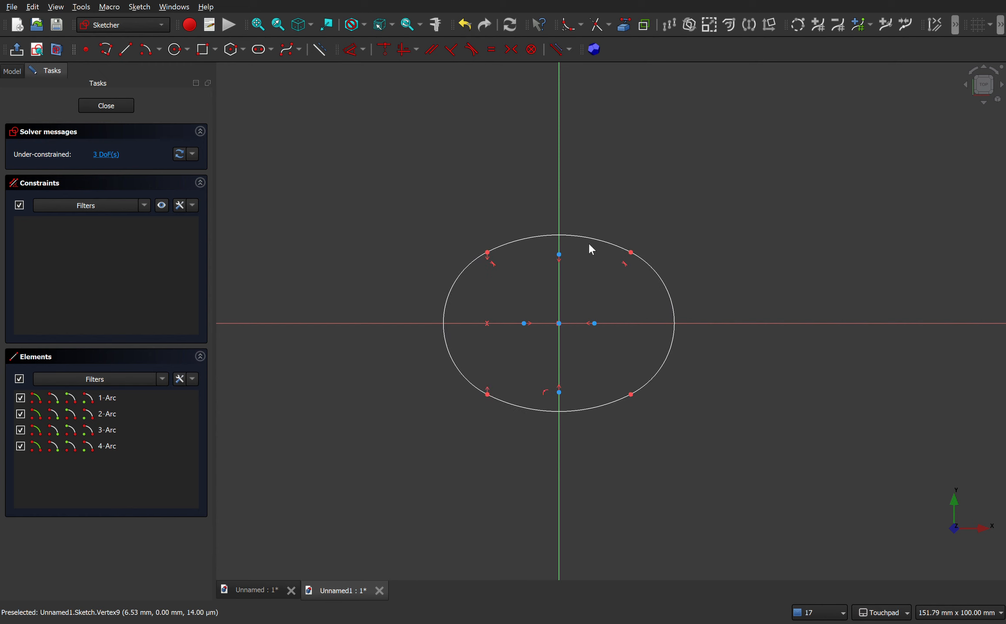
{"action": "left_click_drag", "start_coordinate": [591, 235], "coordinate": [613, 208]}
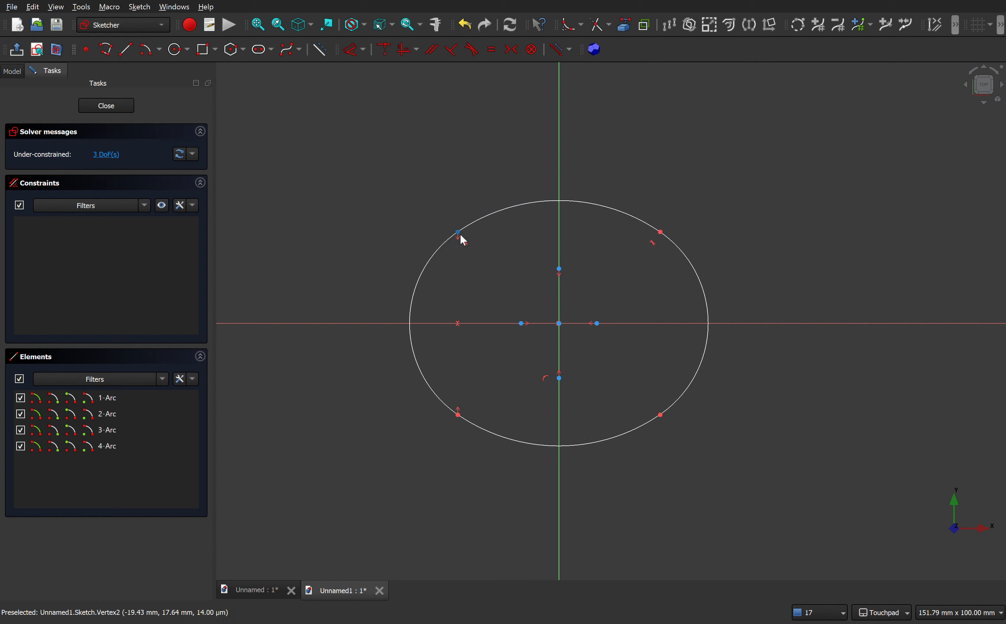
Stretch the profile into a wider oval by moving the left arc's centre and the lower centre point farther from the origin.
{"action": "left_click_drag", "start_coordinate": [521, 324], "coordinate": [517, 329]}
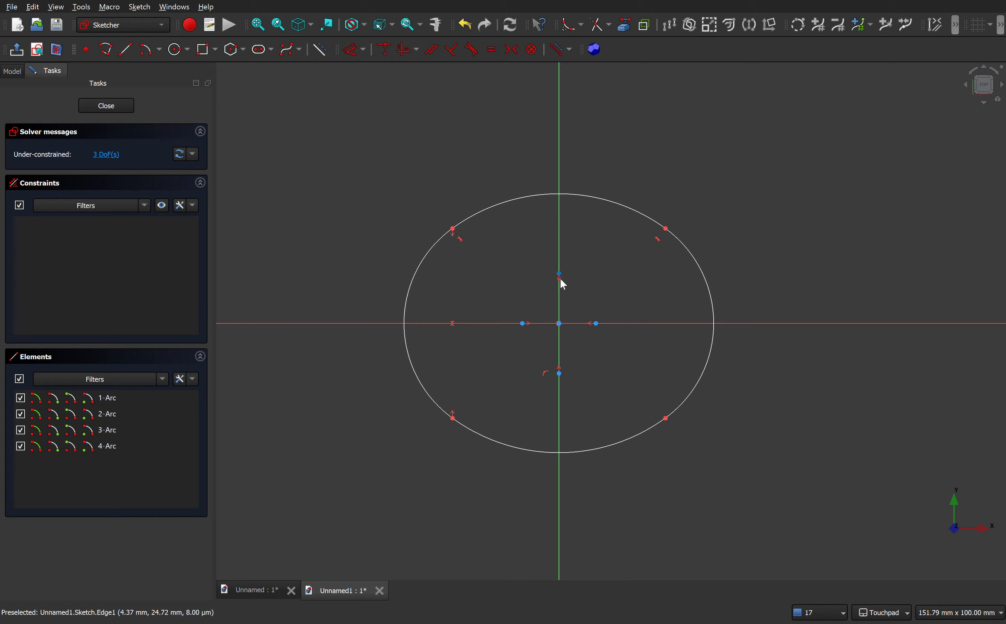
{"action": "left_click_drag", "start_coordinate": [561, 380], "coordinate": [569, 546]}
{"action": "scroll", "coordinate": [664, 297], "scroll_direction": "up", "scroll_amount": 2}
{"action": "scroll", "coordinate": [650, 285], "scroll_direction": "down", "scroll_amount": 4}
{"action": "left_click_drag", "start_coordinate": [588, 301], "coordinate": [522, 317]}
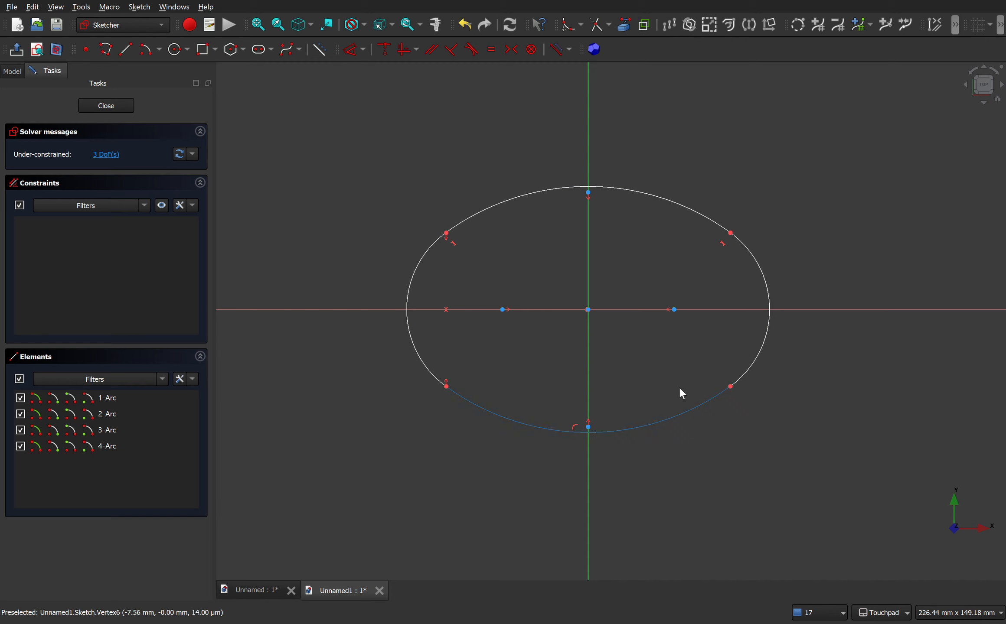
Make the bottom arc tangent to both the right arc and the left arc.
{"action": "left_click", "coordinate": [737, 379]}
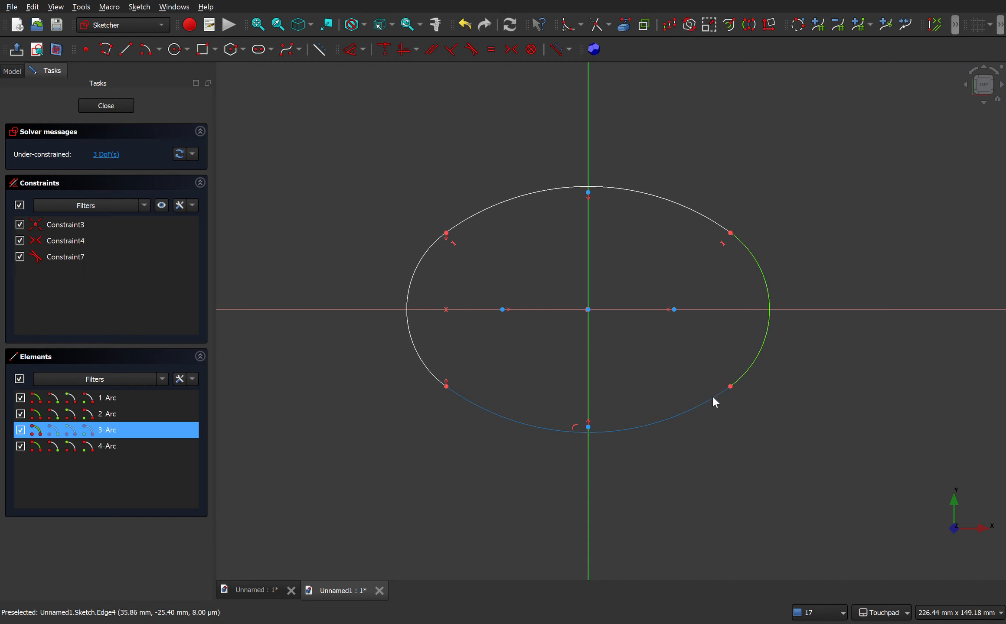
{"action": "left_click", "coordinate": [712, 396]}
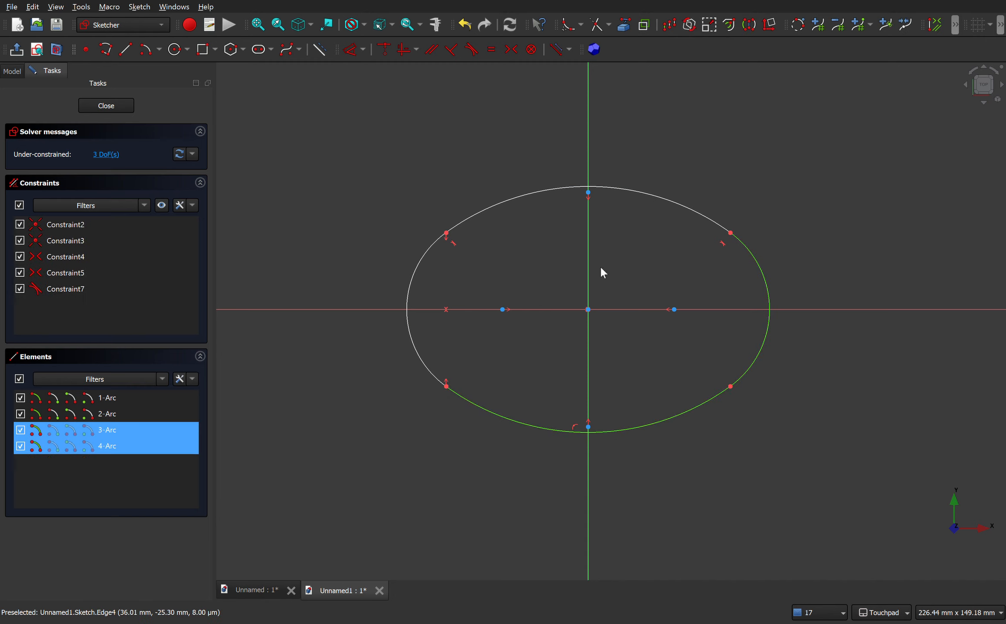
{"action": "left_click", "coordinate": [472, 49]}
{"action": "left_click", "coordinate": [458, 393]}
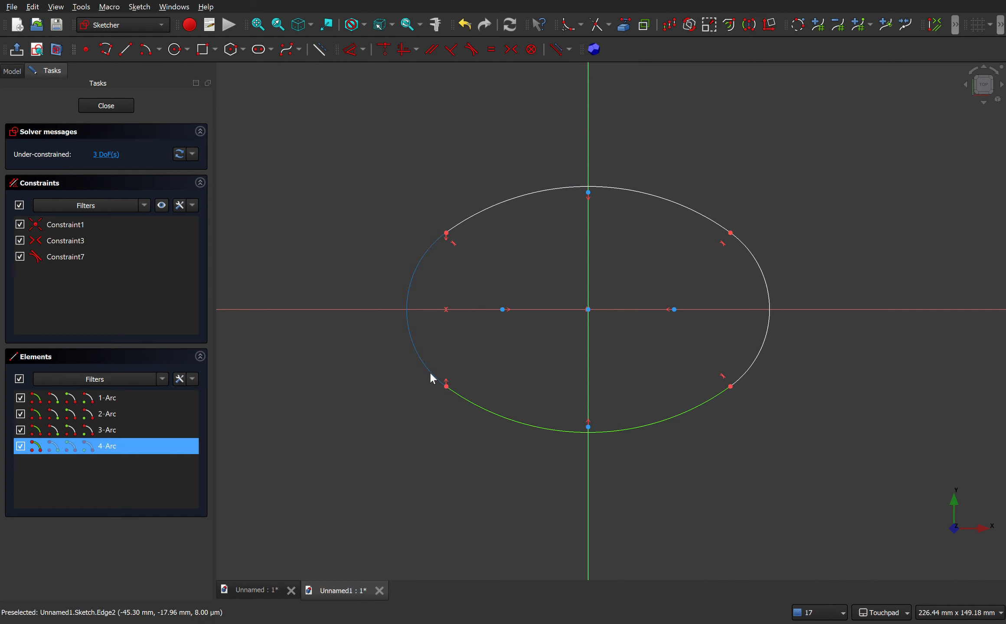
{"action": "left_click", "coordinate": [431, 372]}
{"action": "left_click", "coordinate": [471, 49]}
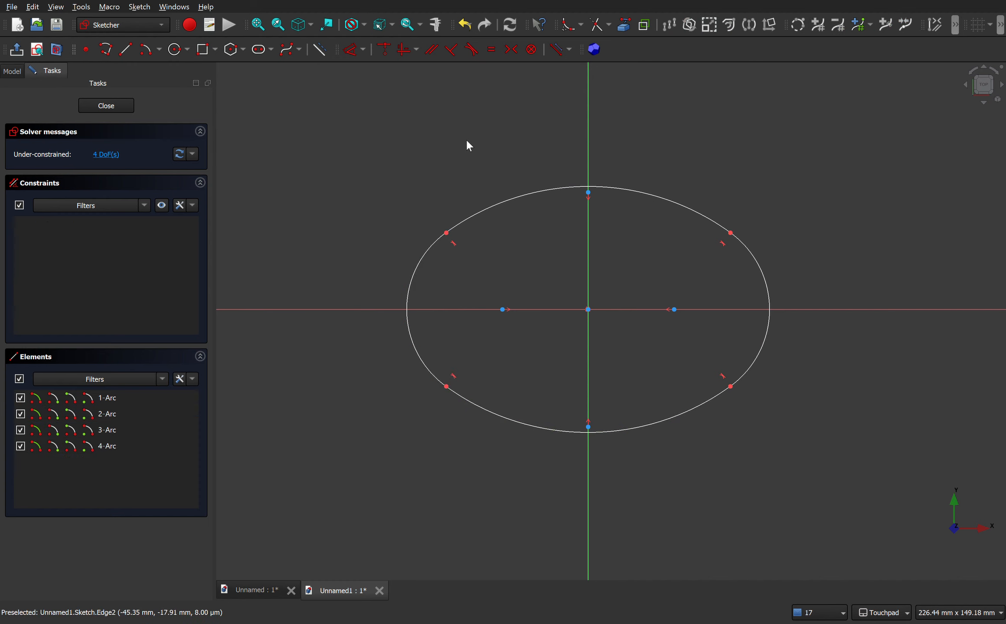
Reshape the oval by its left arc and left centre point, and fix the top arc's centre onto the vertical axis.
{"action": "mouse_move", "coordinate": [405, 321]}
{"action": "left_mouse_down"}
{"action": "mouse_move", "coordinate": [440, 321]}
{"action": "mouse_move", "coordinate": [407, 322]}
{"action": "left_mouse_up"}
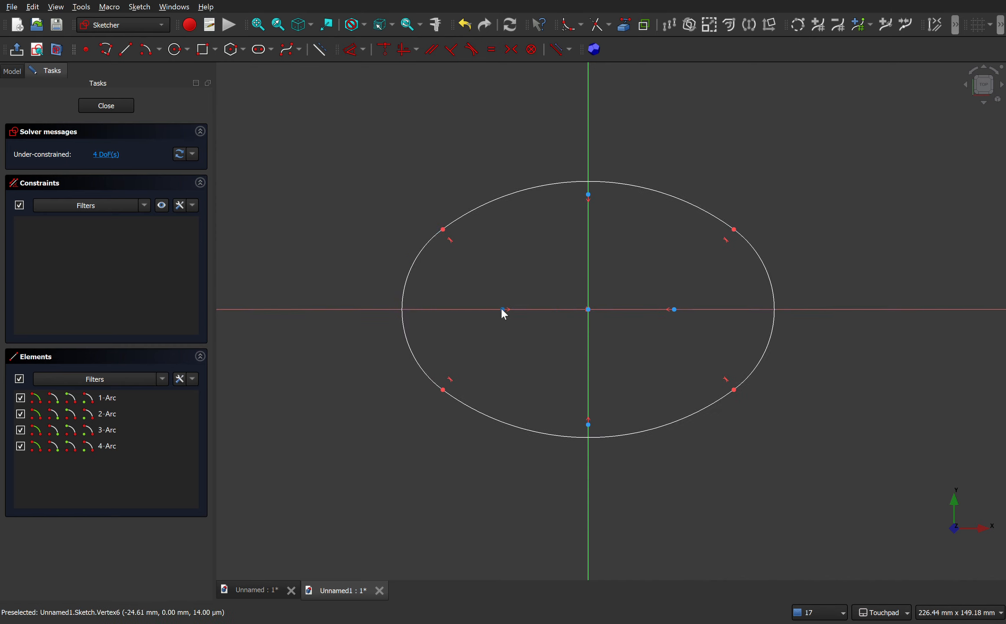
{"action": "mouse_move", "coordinate": [501, 308]}
{"action": "left_mouse_down"}
{"action": "mouse_move", "coordinate": [513, 312]}
{"action": "mouse_move", "coordinate": [485, 314]}
{"action": "mouse_move", "coordinate": [510, 312]}
{"action": "mouse_move", "coordinate": [495, 317]}
{"action": "left_mouse_up"}
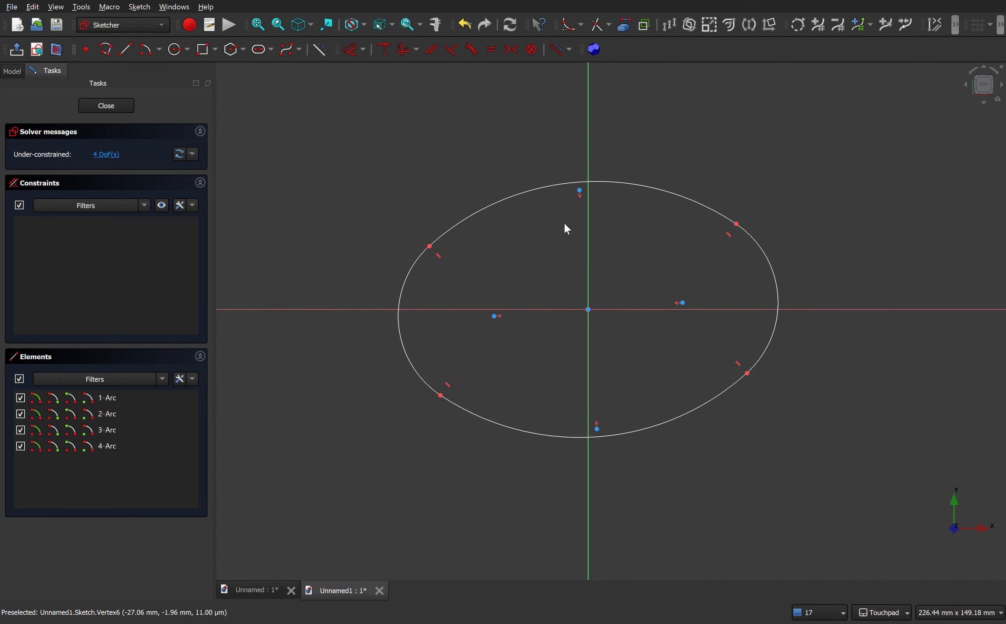
{"action": "left_click", "coordinate": [577, 187]}
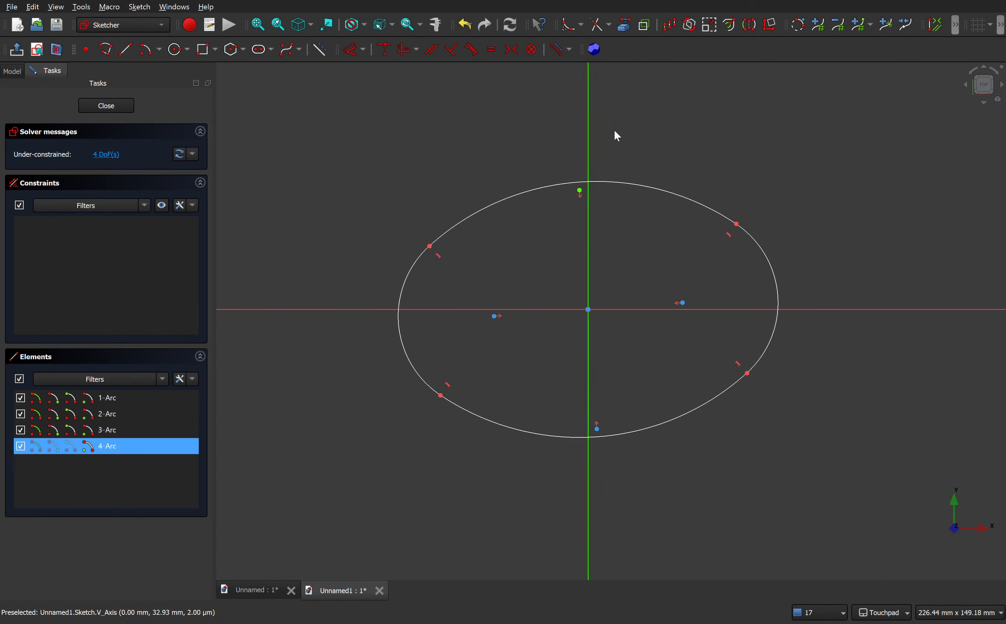
{"action": "left_click", "coordinate": [388, 49]}
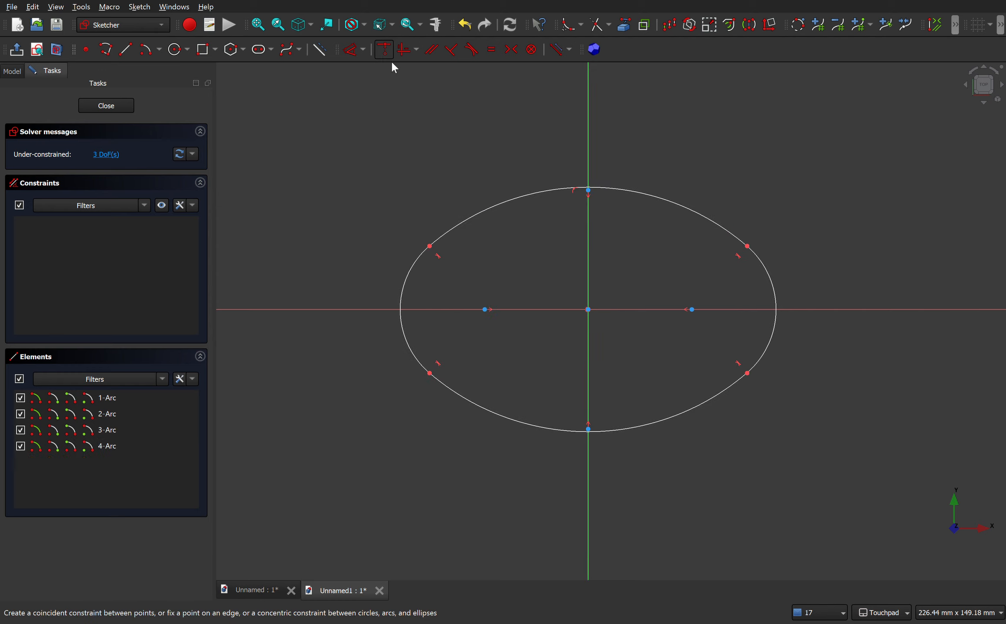
Adjust the oval by moving the top arc's centre toward the origin, the left arc's centre outward and the top arc slightly inward.
{"action": "scroll", "coordinate": [601, 499], "scroll_direction": "up", "scroll_amount": 2}
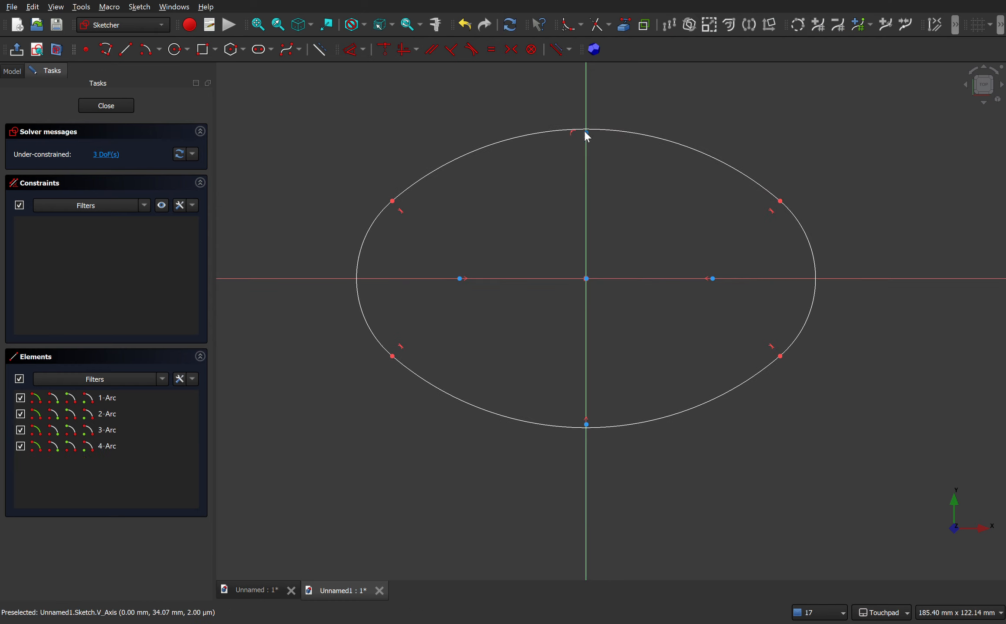
{"action": "left_click_drag", "start_coordinate": [588, 138], "coordinate": [598, 178]}
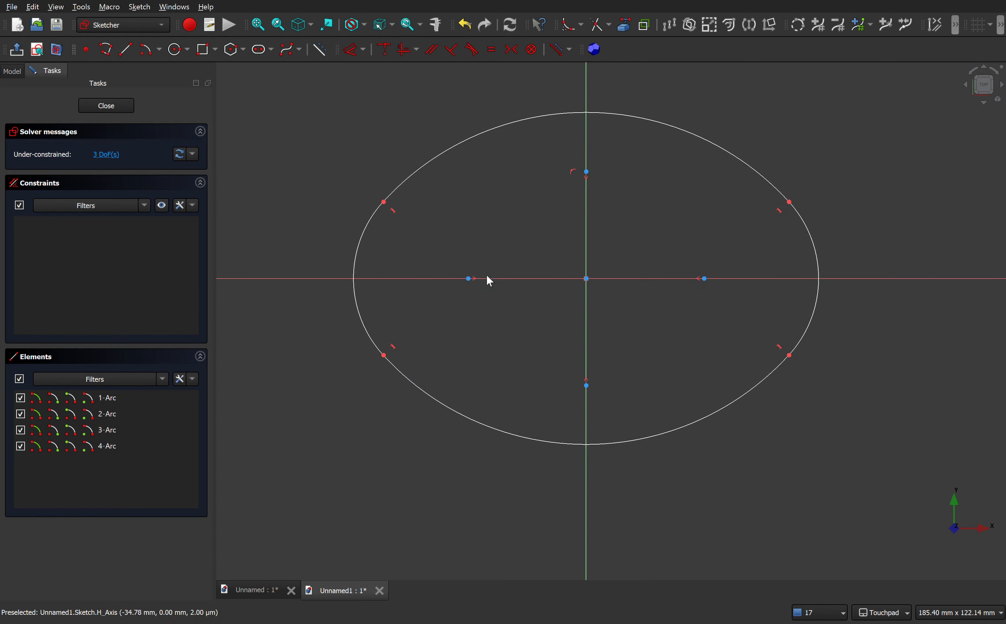
{"action": "mouse_move", "coordinate": [472, 279]}
{"action": "left_mouse_down"}
{"action": "mouse_move", "coordinate": [457, 285]}
{"action": "mouse_move", "coordinate": [496, 283]}
{"action": "mouse_move", "coordinate": [462, 292]}
{"action": "left_mouse_up"}
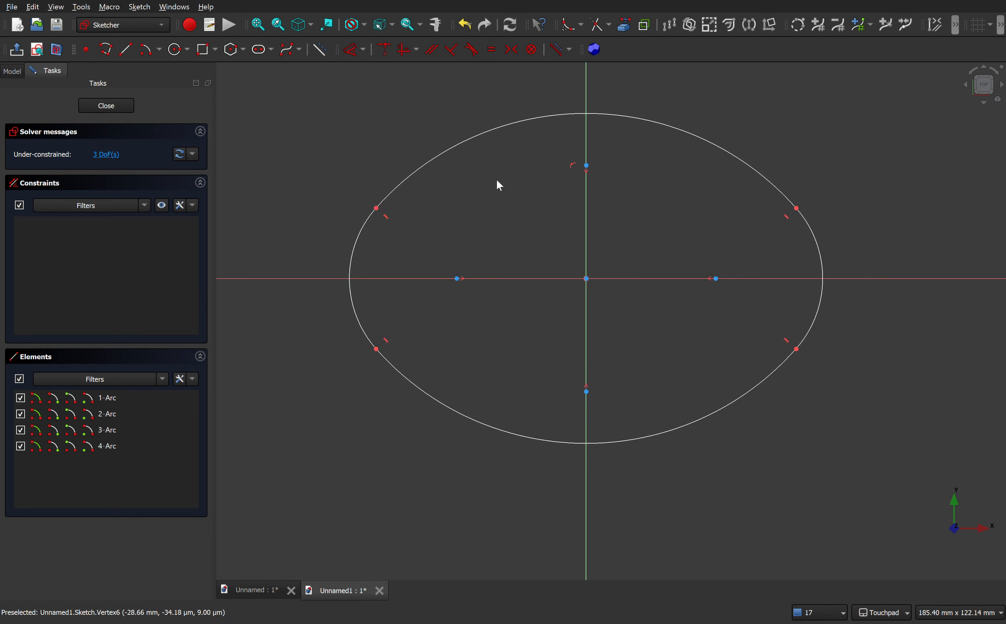
{"action": "mouse_move", "coordinate": [560, 116]}
{"action": "left_mouse_down"}
{"action": "mouse_move", "coordinate": [562, 136]}
{"action": "mouse_move", "coordinate": [555, 120]}
{"action": "left_mouse_up"}
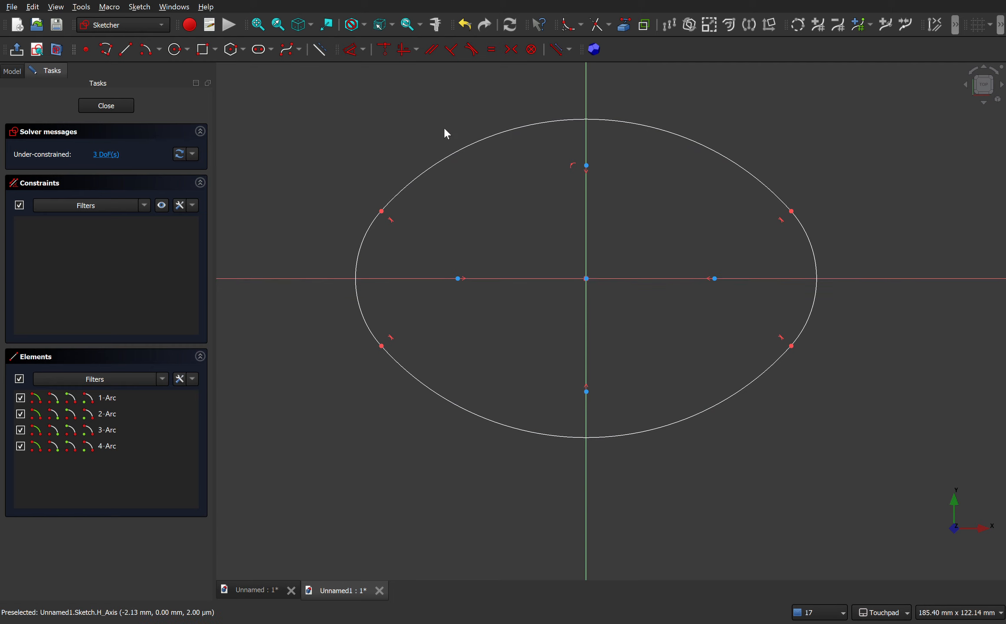
{"action": "scroll", "coordinate": [445, 131], "scroll_direction": "down", "scroll_amount": 2}
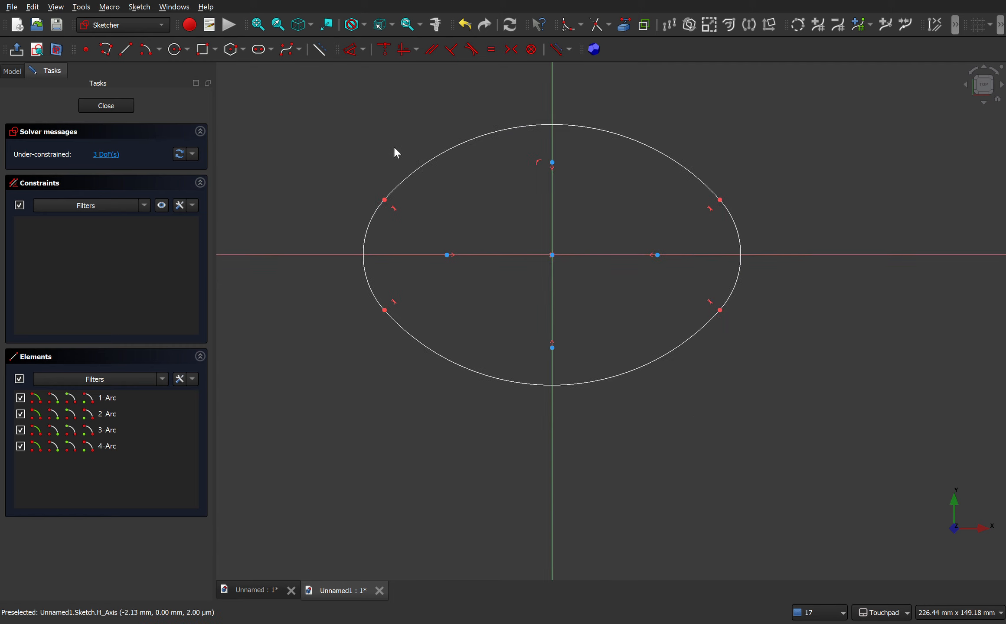
Finish the oval sketch and extrude it 20 mm along its normal as a solid.
{"action": "left_click", "coordinate": [105, 106]}
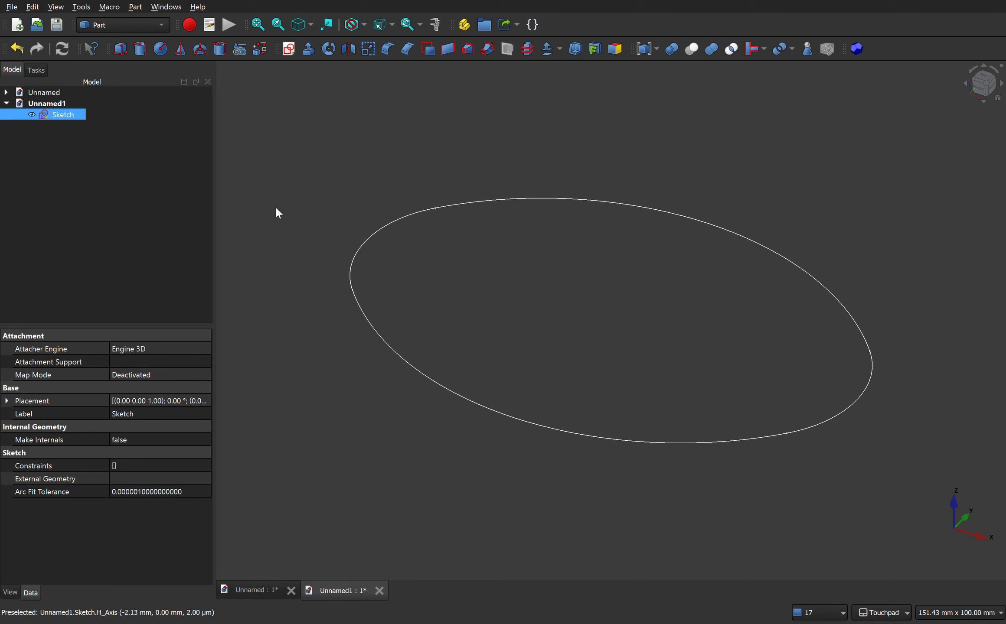
{"action": "left_click", "coordinate": [308, 49]}
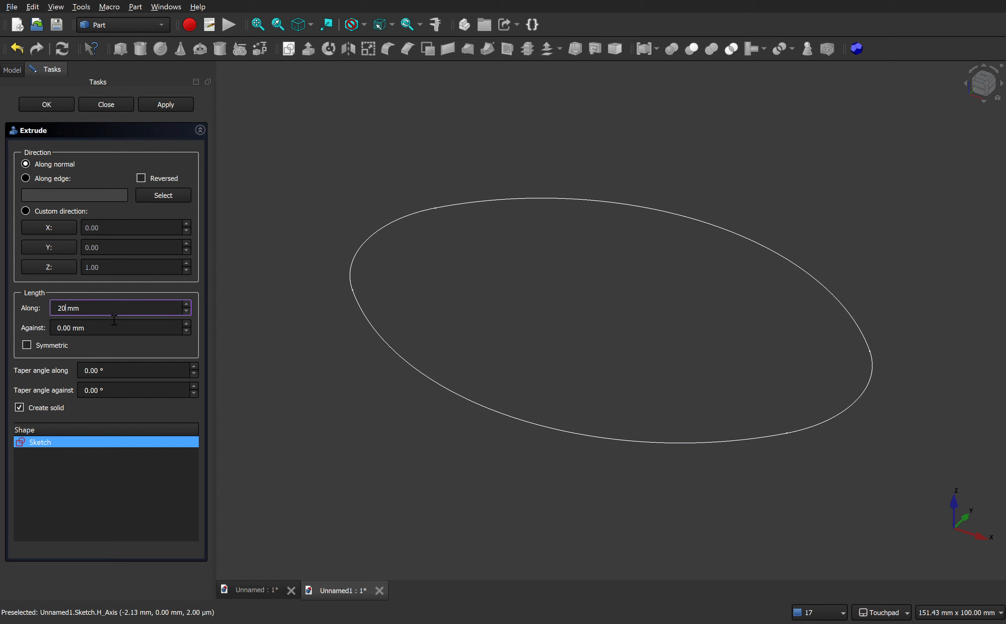
{"action": "key", "text": "Return"}
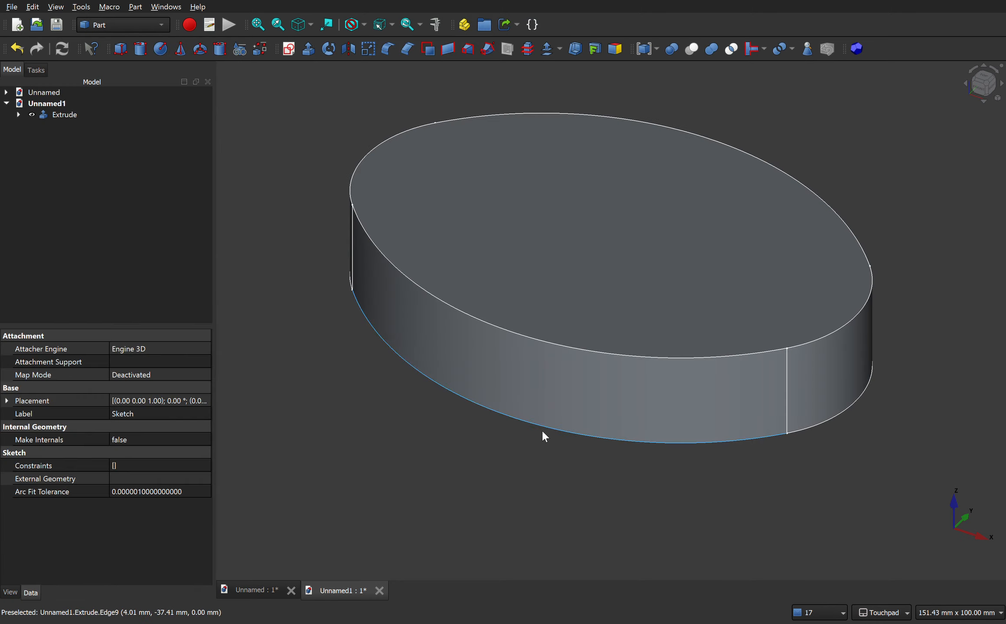
{"action": "left_click_drag", "start_coordinate": [542, 431], "coordinate": [651, 473], "text": "shift"}
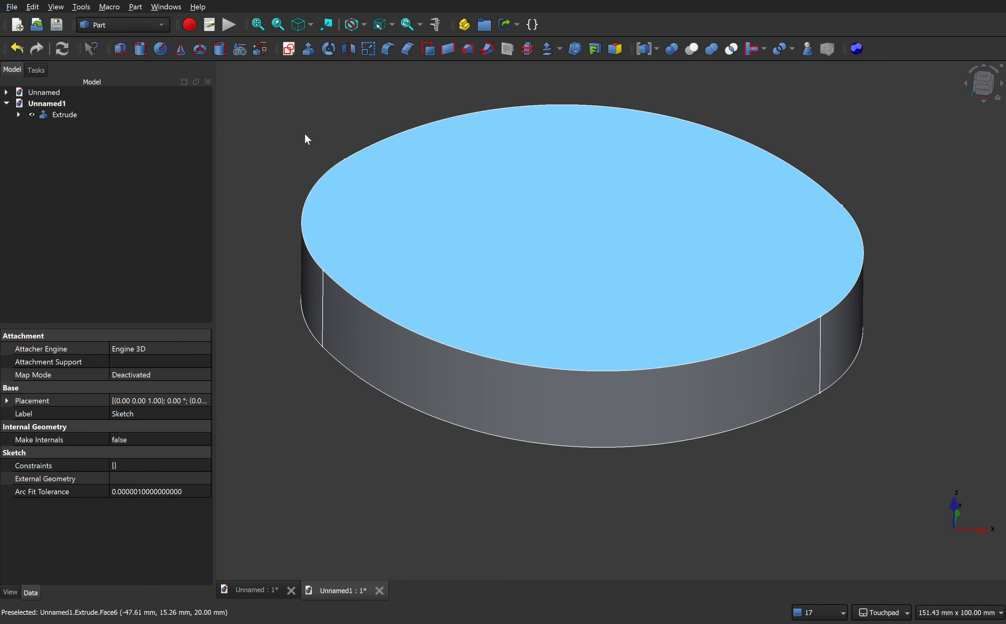
{"action": "left_click", "coordinate": [305, 134]}
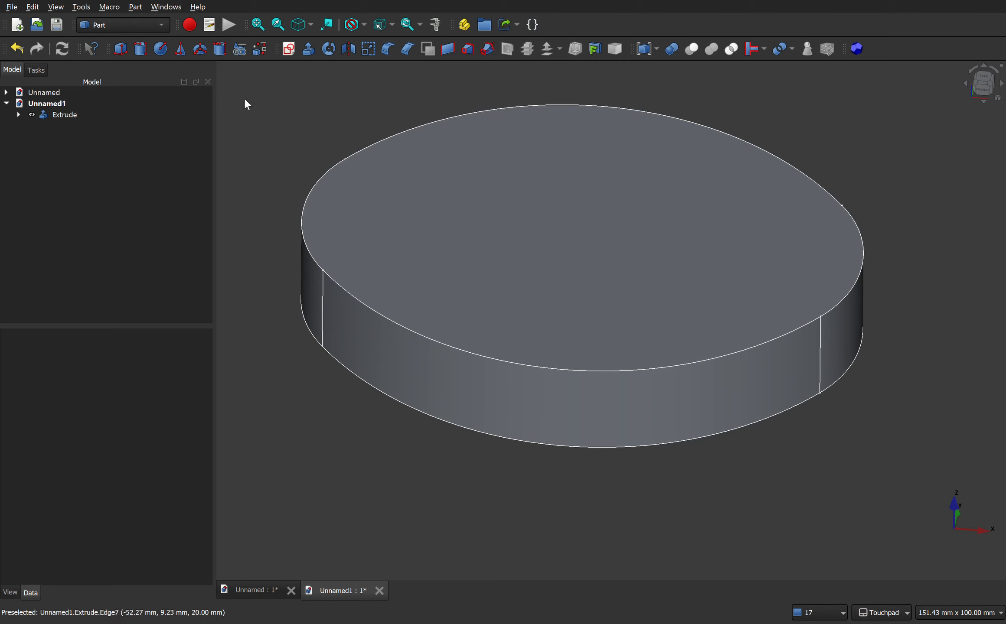
Create a new sketch on the XZ plane and toggle the section view of the extruded solid.
{"action": "left_click", "coordinate": [983, 88]}
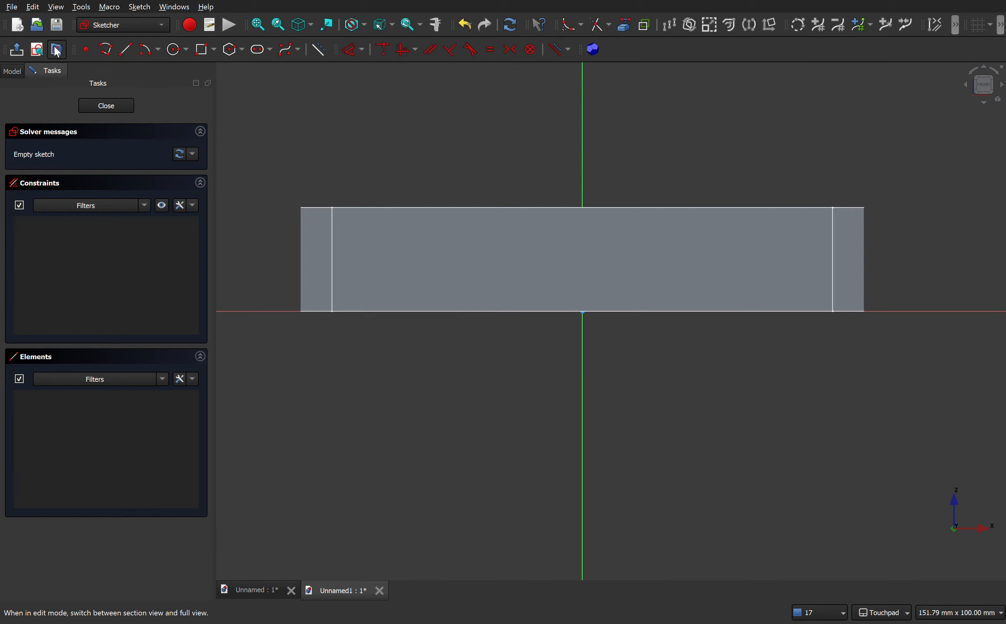
{"action": "left_click", "coordinate": [56, 50]}
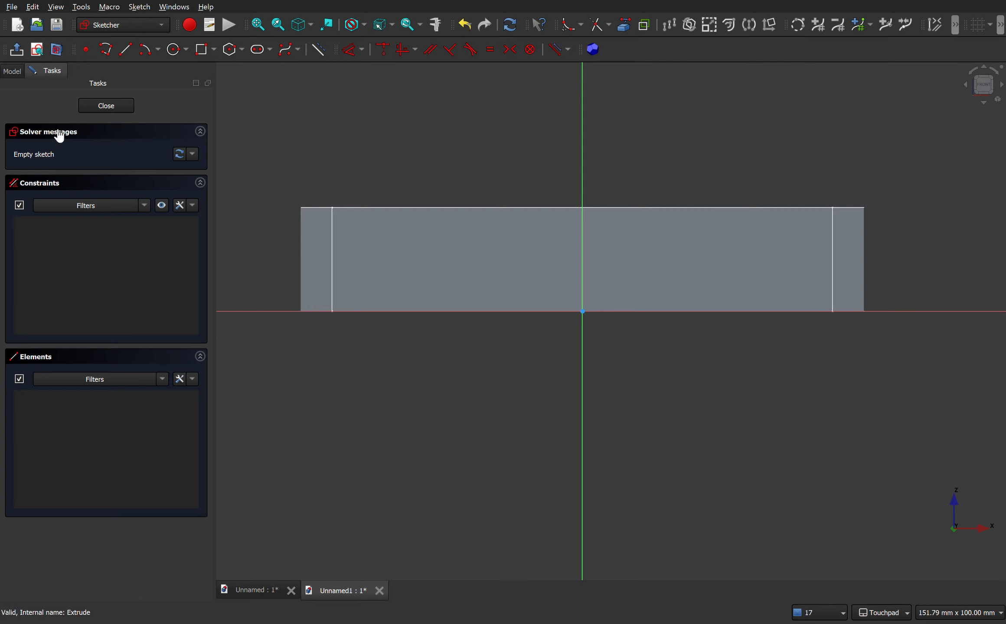
Set the extruded solid's transparency to 50 and realign the view with the sketch plane.
{"action": "left_click", "coordinate": [12, 72]}
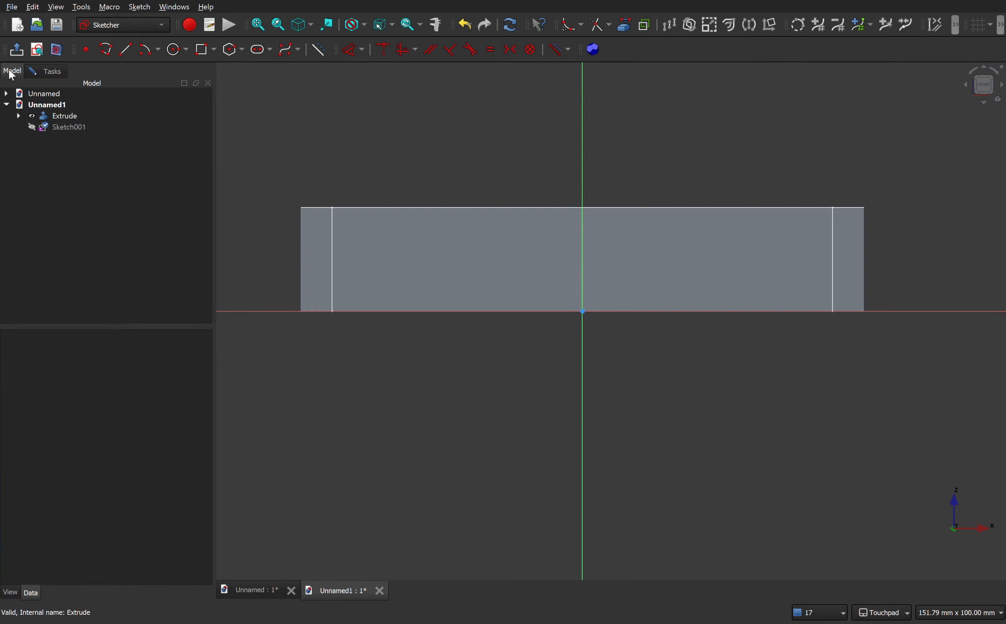
{"action": "left_click", "coordinate": [53, 119]}
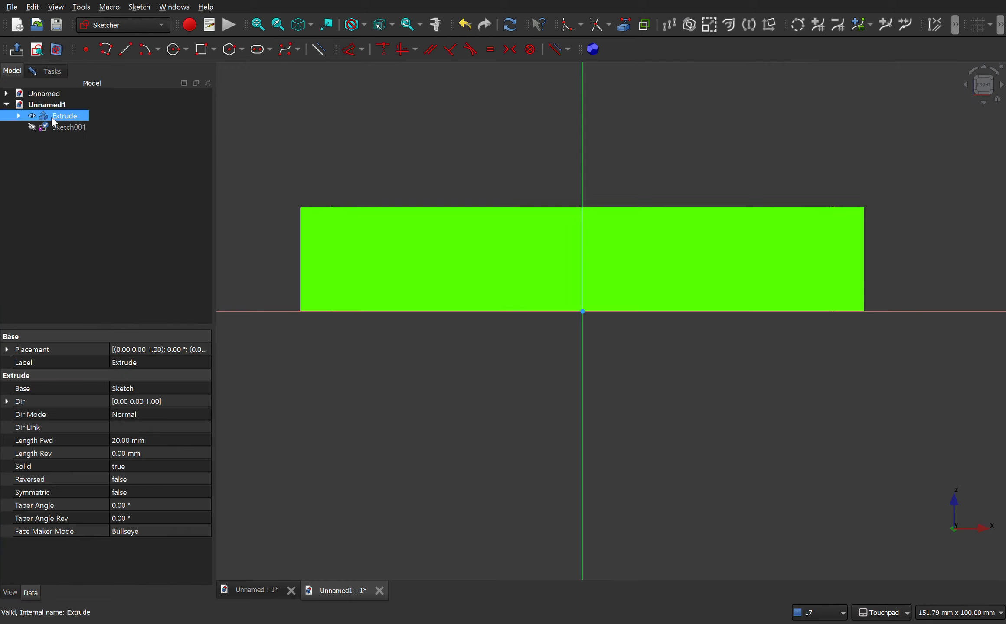
{"action": "left_click", "coordinate": [10, 593]}
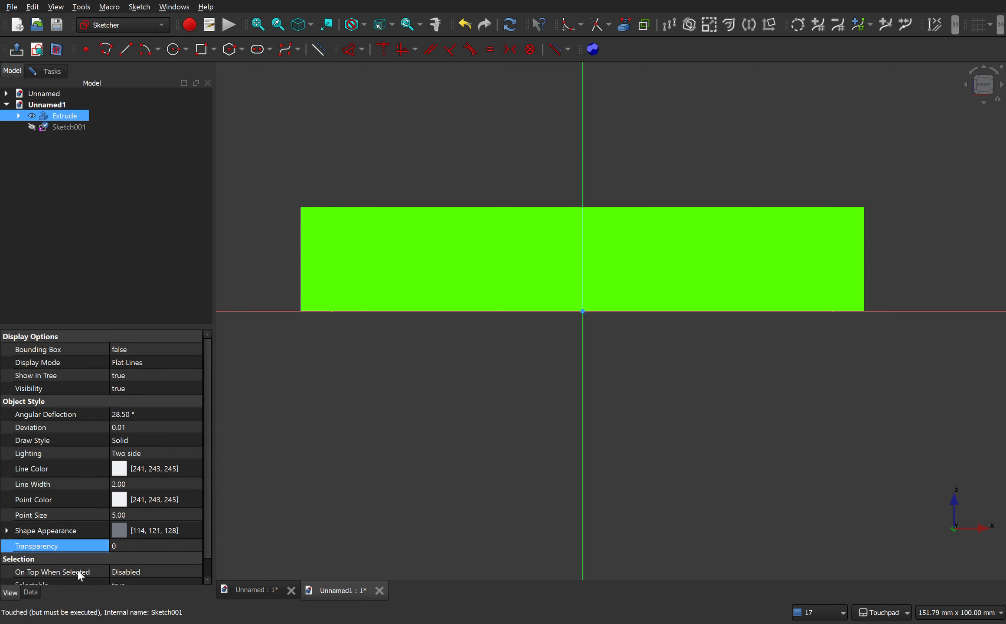
{"action": "left_click", "coordinate": [128, 548]}
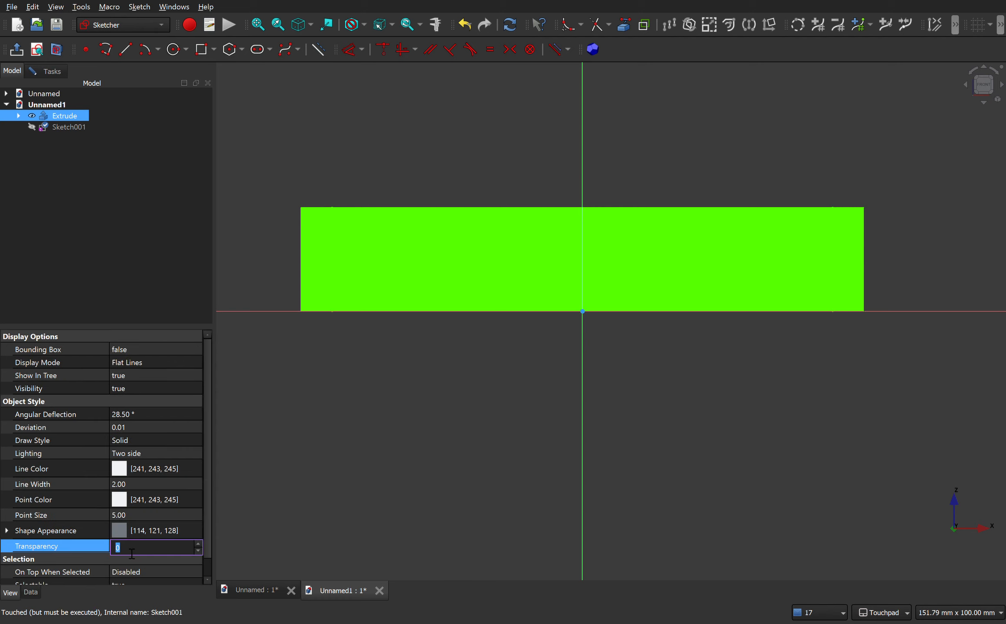
{"action": "type", "text": "50"}
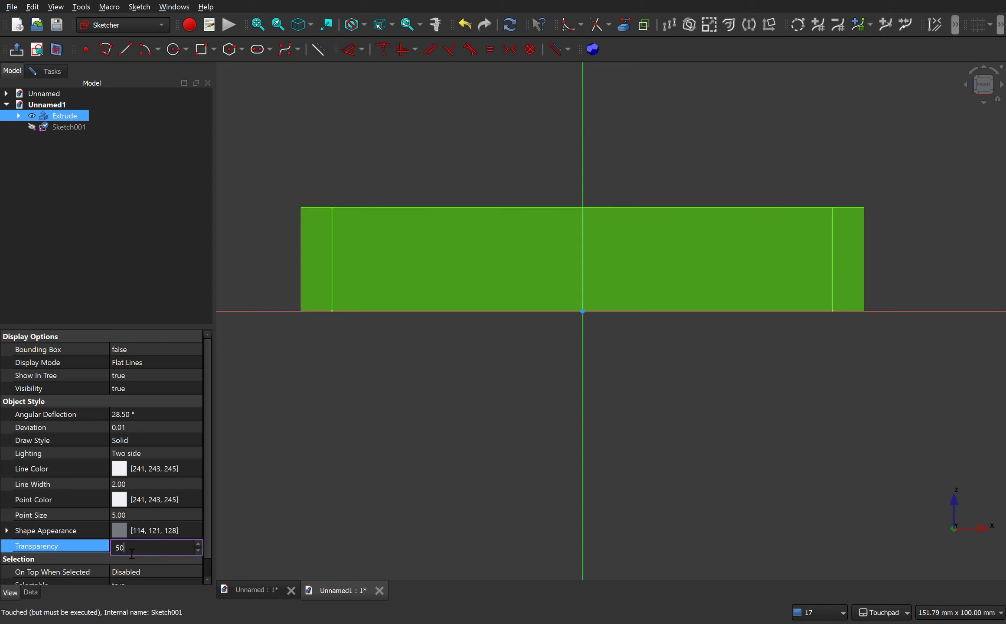
{"action": "left_click", "coordinate": [417, 443]}
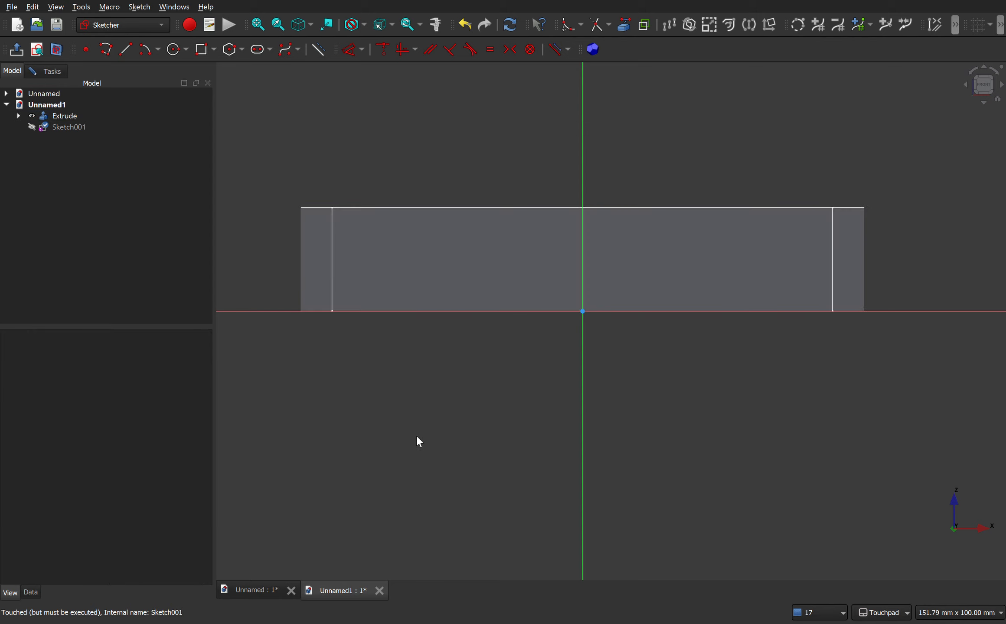
{"action": "mouse_move", "coordinate": [441, 390]}
{"action": "left_mouse_down", "text": "alt"}
{"action": "mouse_move", "coordinate": [449, 441]}
{"action": "mouse_move", "coordinate": [412, 422]}
{"action": "mouse_move", "coordinate": [465, 407]}
{"action": "left_mouse_up", "text": "alt"}
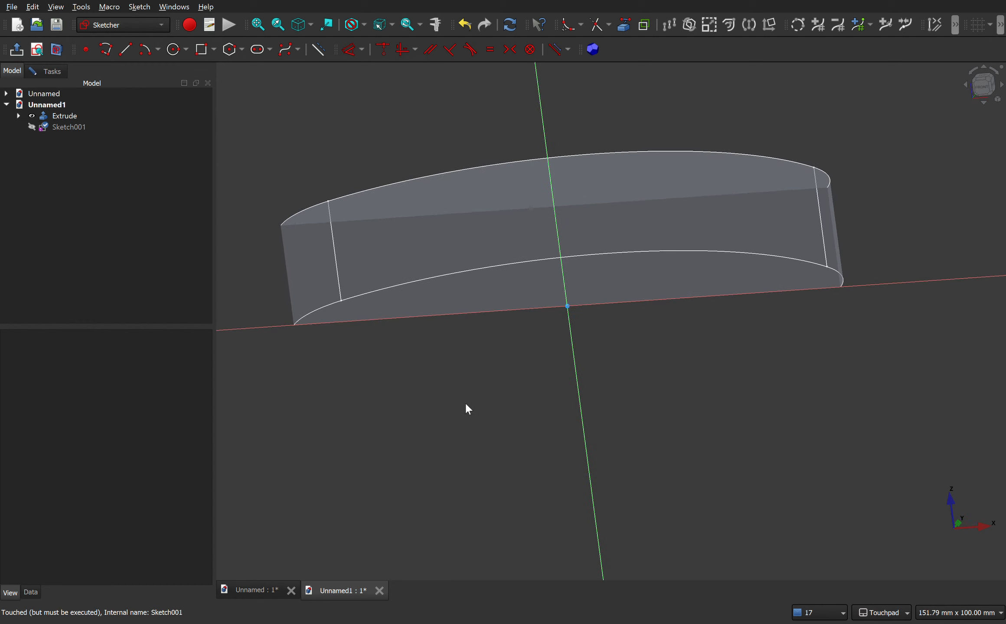
{"action": "left_click", "coordinate": [37, 52]}
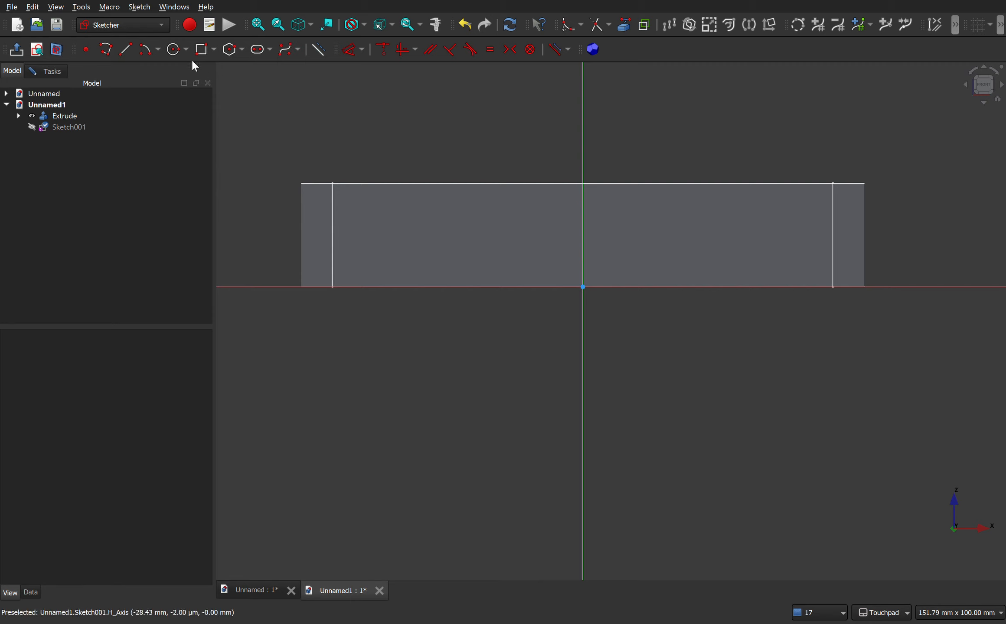
Project the solid's lower edges at its left and right ends into the sketch as external geometry.
{"action": "left_click", "coordinate": [160, 50]}
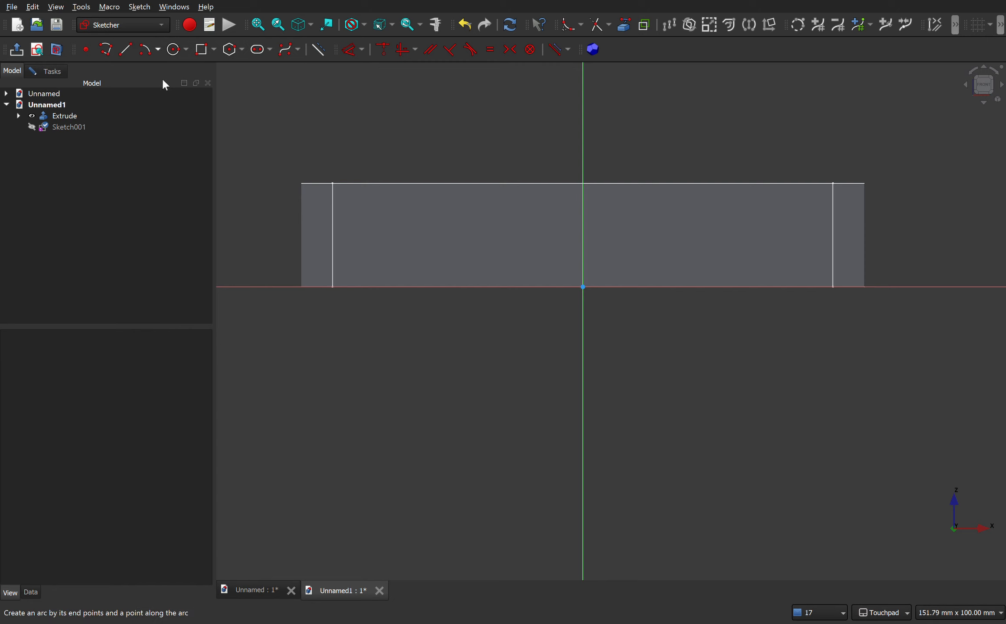
{"action": "left_click", "coordinate": [166, 88]}
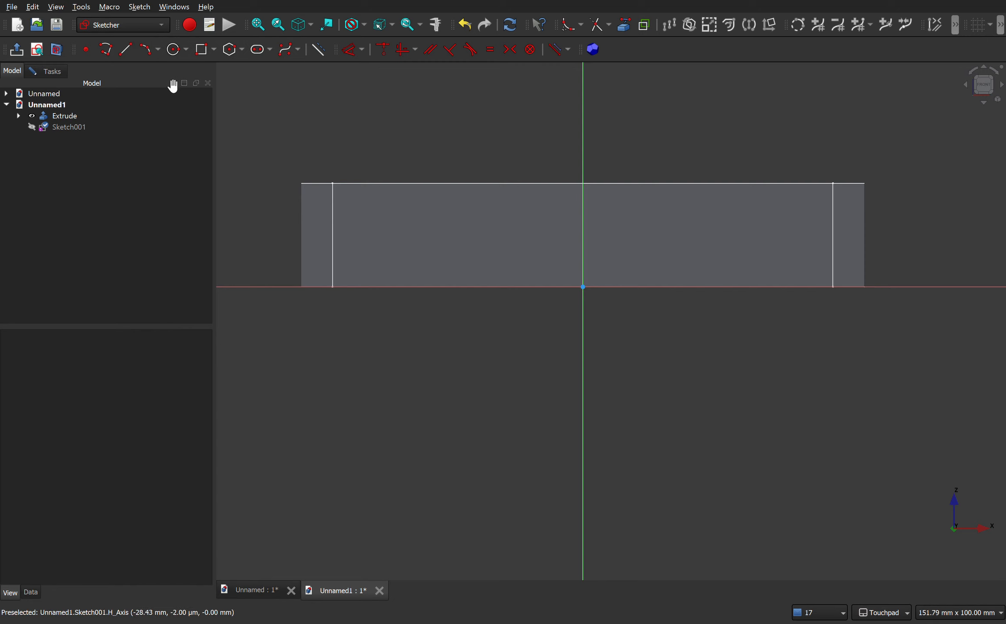
{"action": "left_click", "coordinate": [607, 25]}
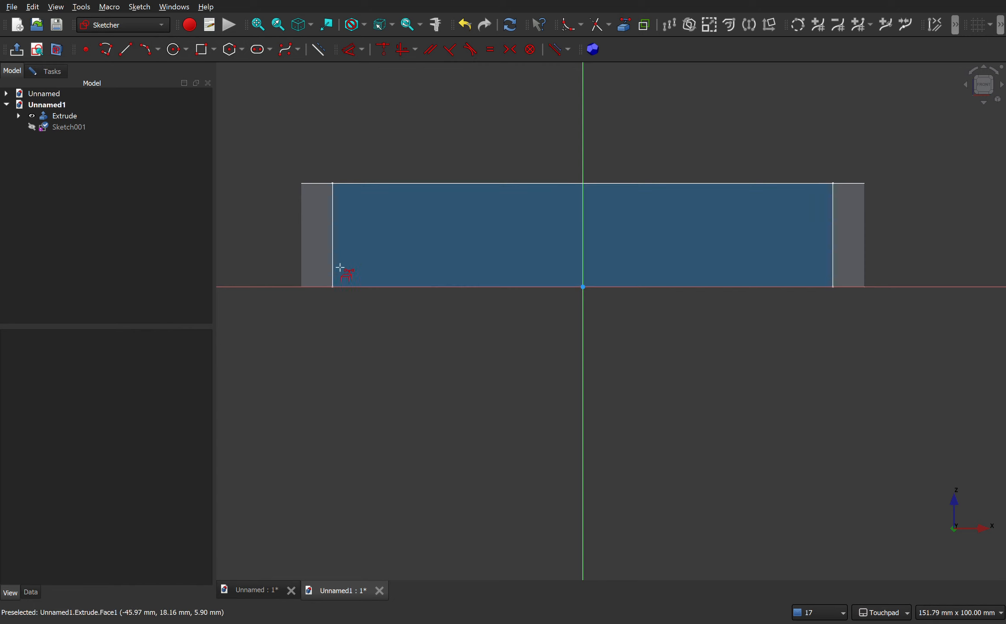
{"action": "left_click", "coordinate": [624, 26]}
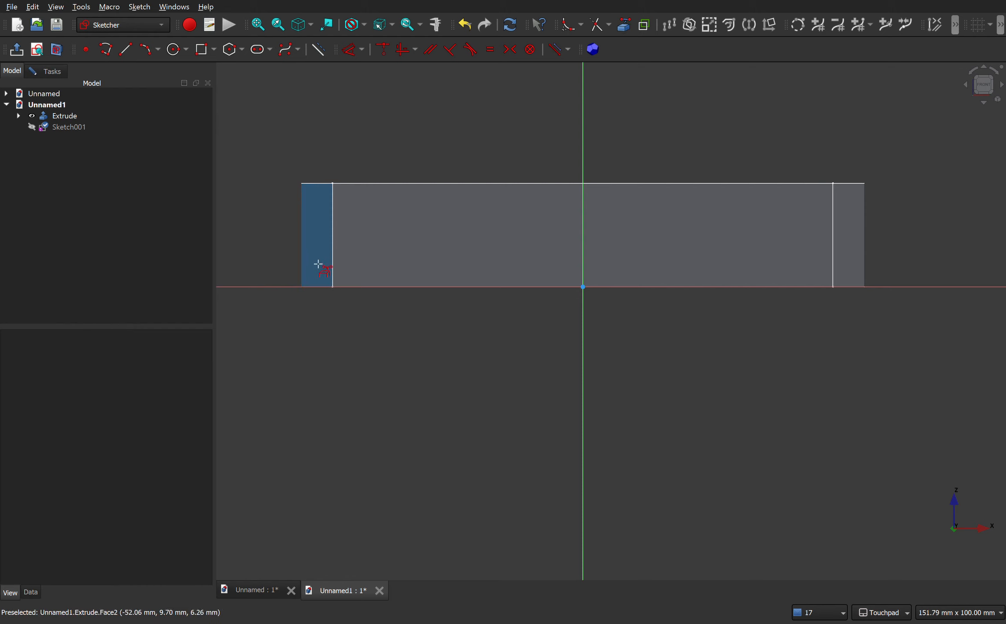
{"action": "left_click", "coordinate": [316, 288]}
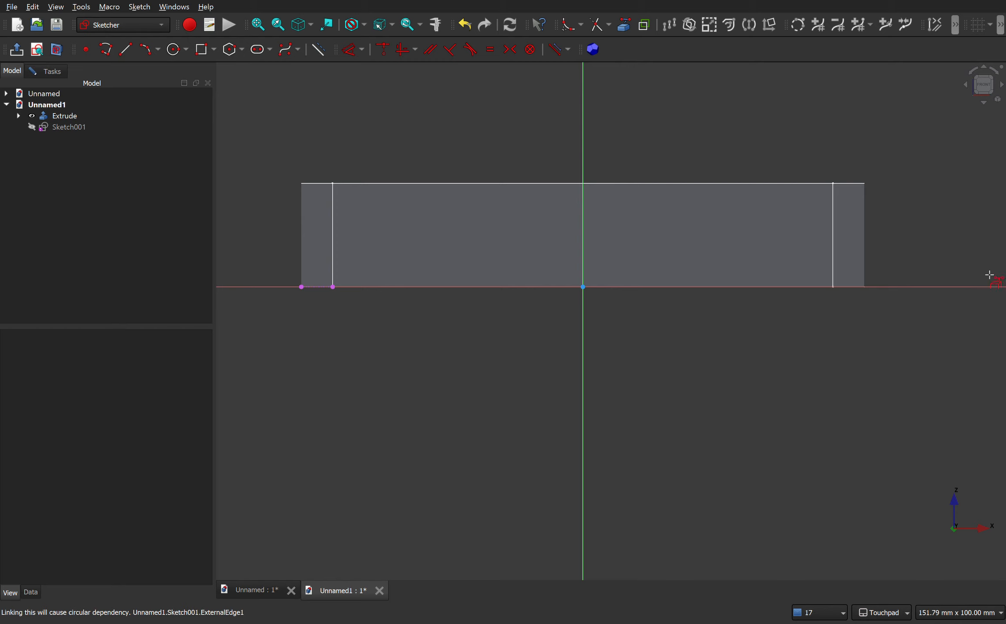
{"action": "left_click", "coordinate": [850, 287]}
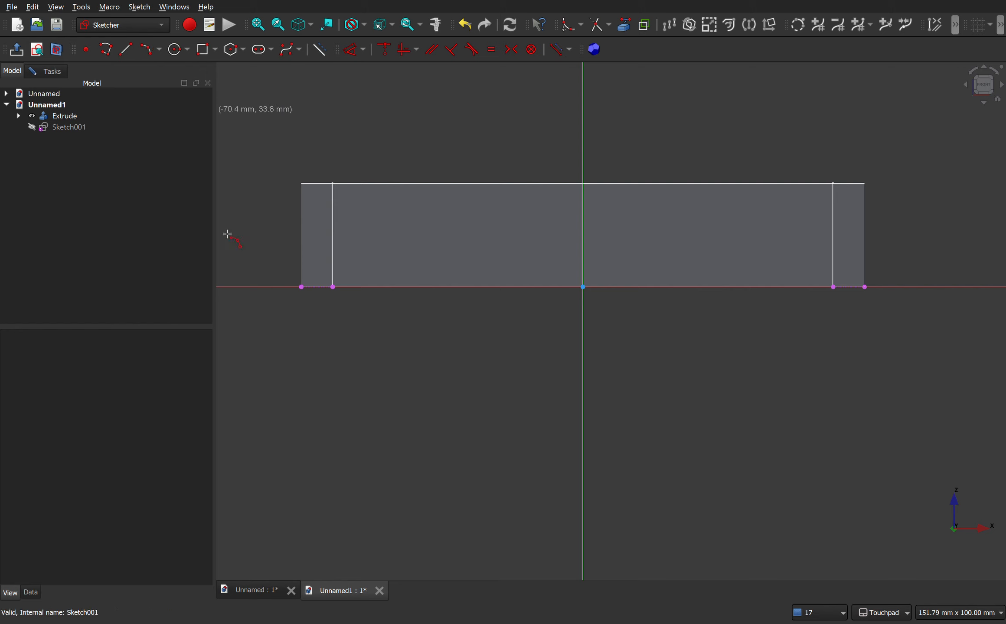
Draw a three-point arc bulging upward from the X axis just beyond the solid's left end to the origin.
{"action": "scroll", "coordinate": [302, 326], "scroll_direction": "up", "scroll_amount": 4}
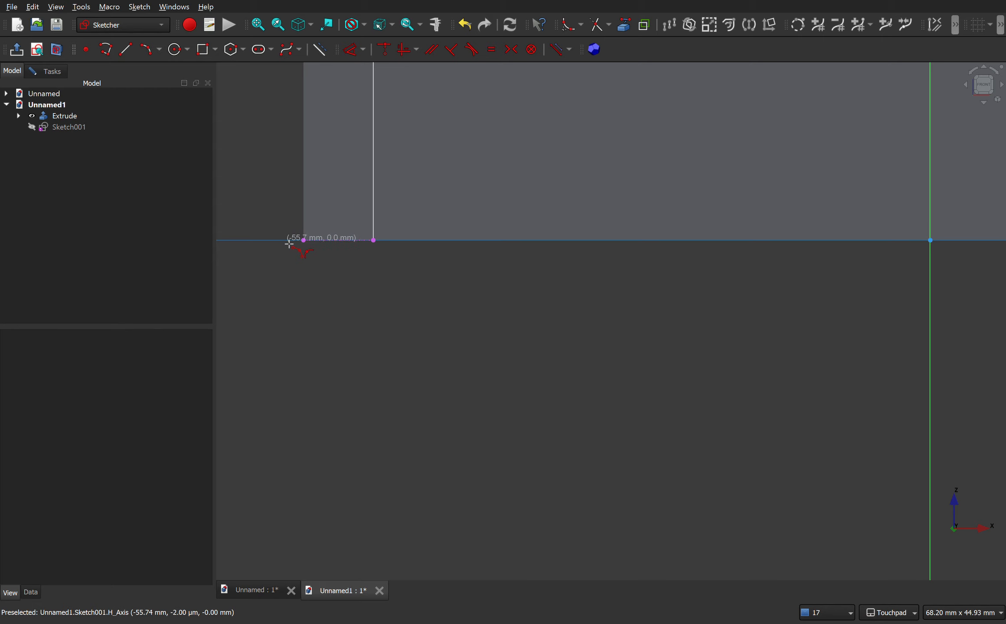
{"action": "scroll", "coordinate": [289, 244], "scroll_direction": "down", "scroll_amount": 5}
{"action": "left_click", "coordinate": [285, 240]}
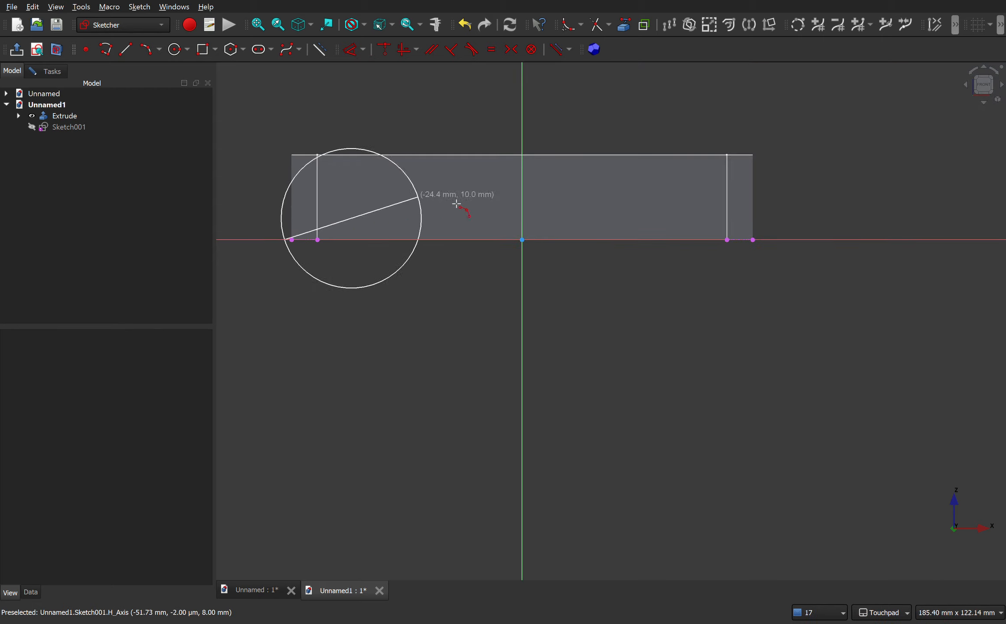
{"action": "left_click", "coordinate": [525, 243]}
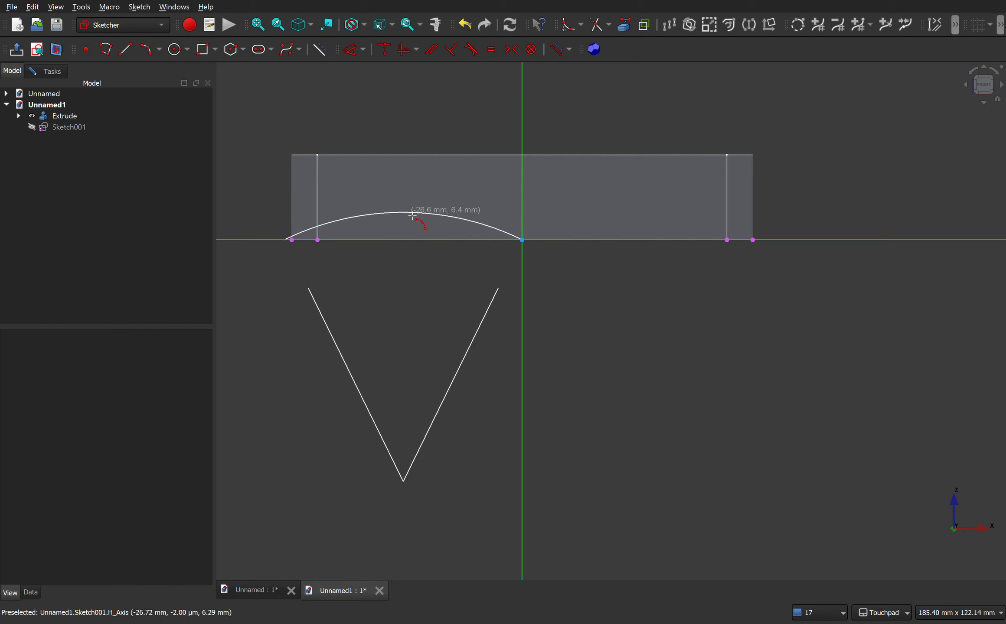
{"action": "left_click", "coordinate": [403, 210]}
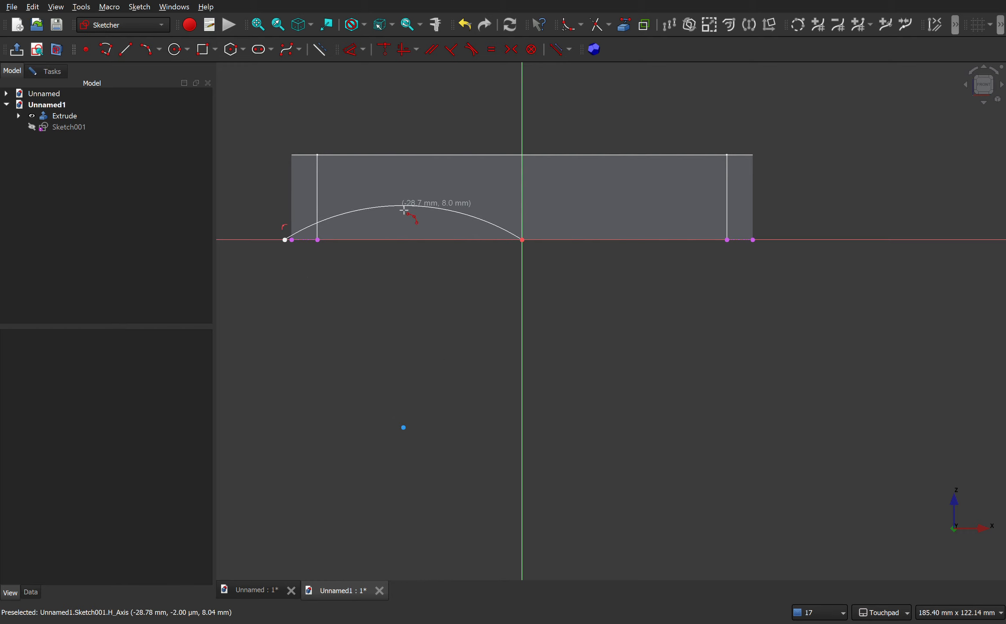
{"action": "right_click", "coordinate": [387, 275]}
Constrain the arc's left endpoint to a horizontal distance of 0.1 mm from the solid's projected outer left point.
{"action": "scroll", "coordinate": [284, 239], "scroll_direction": "up", "scroll_amount": 5}
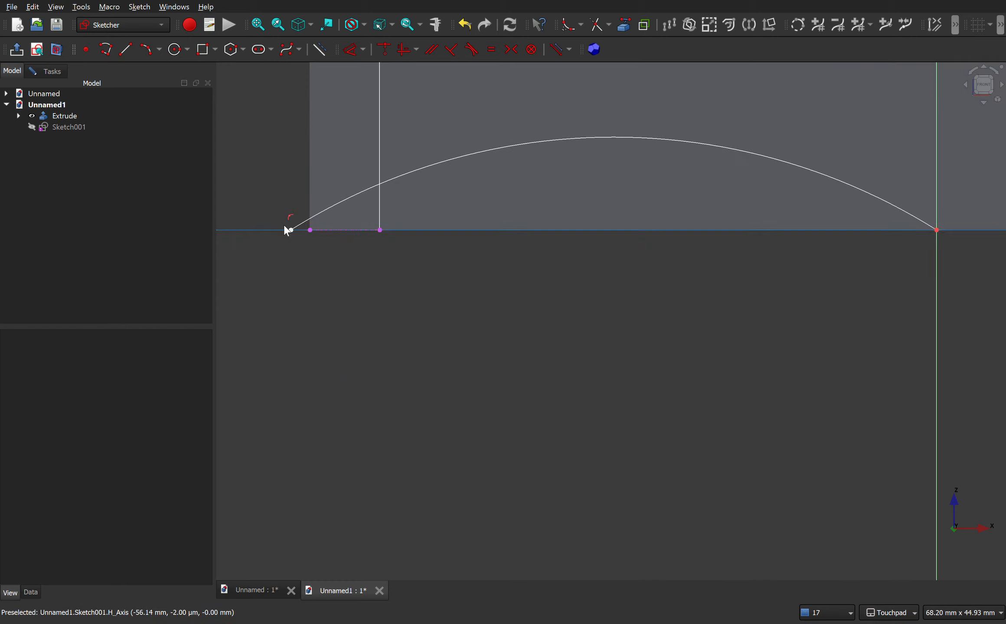
{"action": "scroll", "coordinate": [289, 232], "scroll_direction": "up", "scroll_amount": 5}
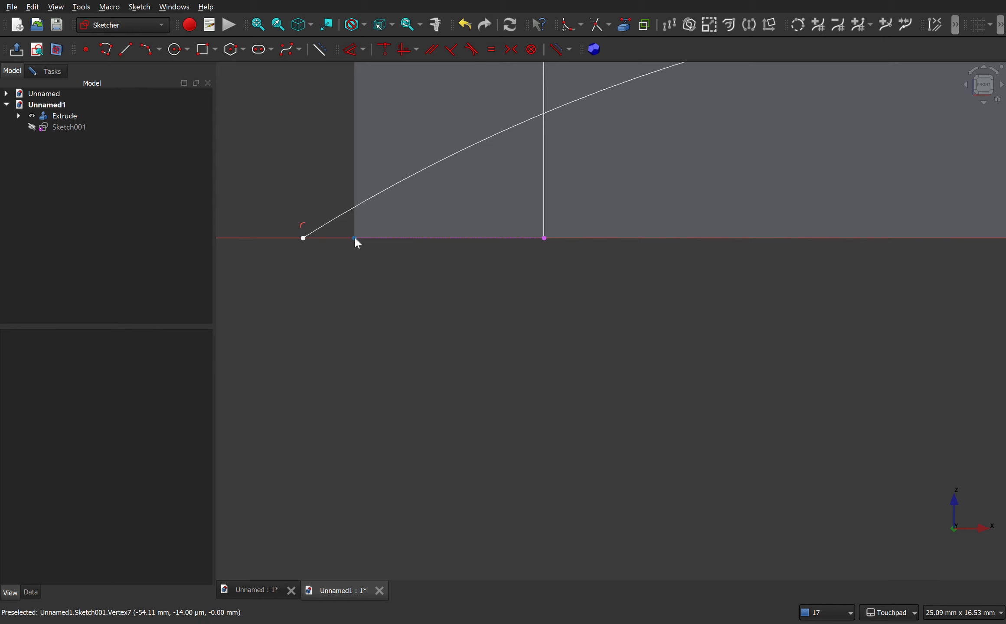
{"action": "left_click", "coordinate": [350, 49]}
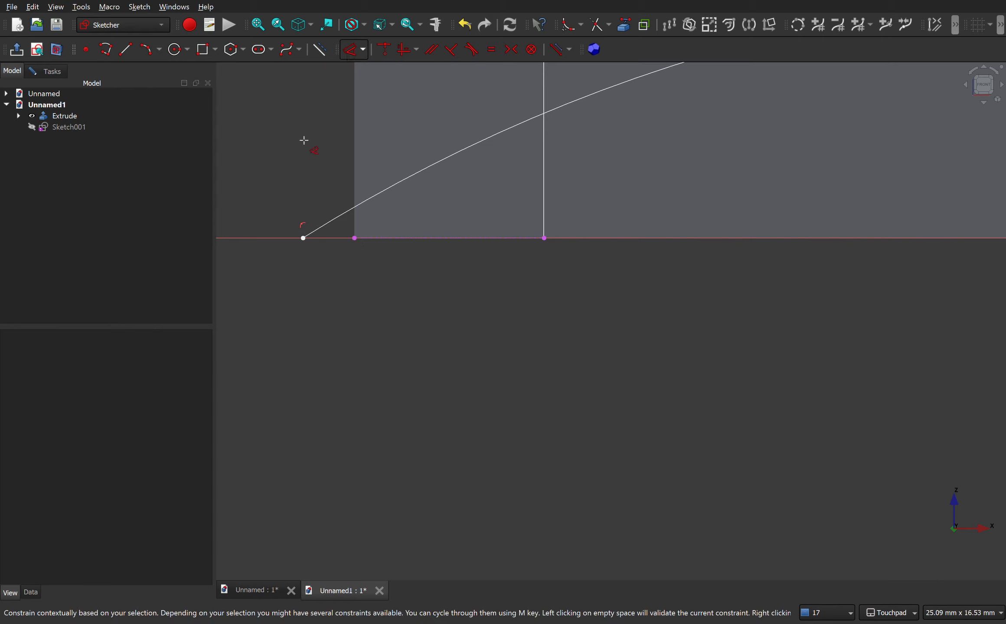
{"action": "left_click", "coordinate": [303, 238]}
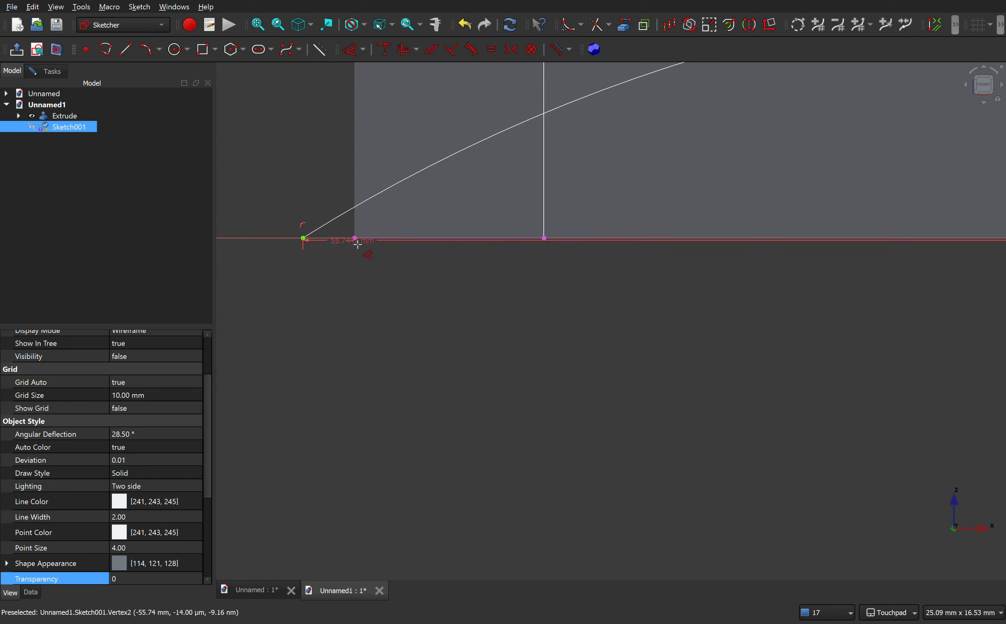
{"action": "left_click", "coordinate": [355, 239]}
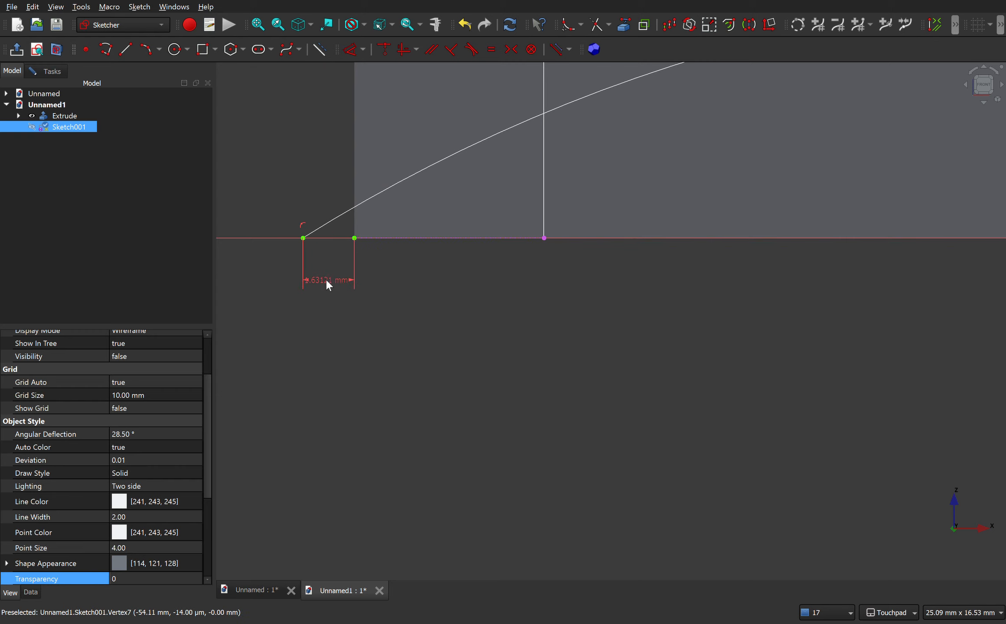
{"action": "left_click", "coordinate": [327, 280]}
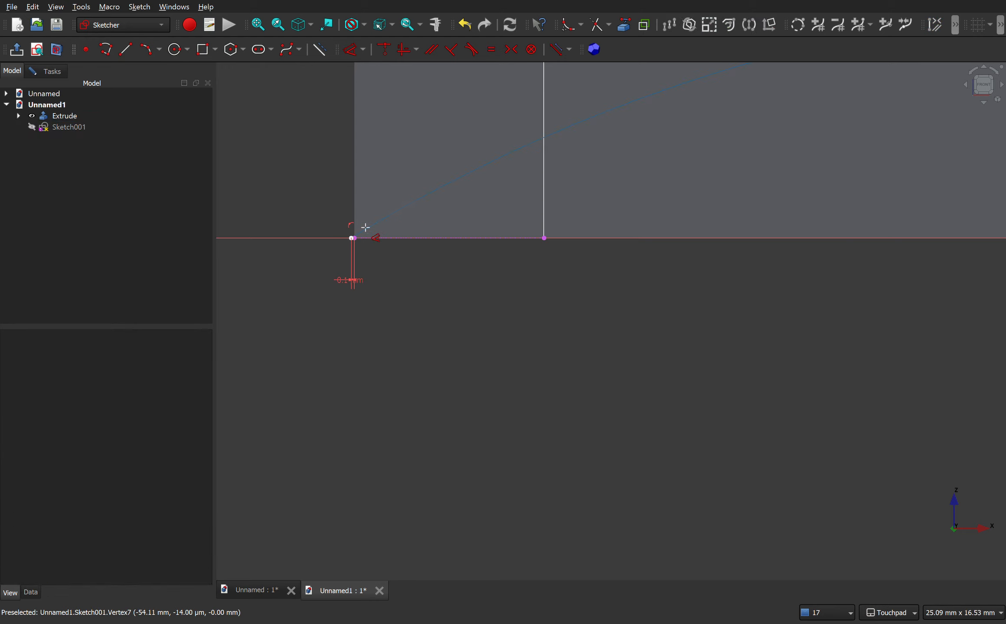
Draw a second three-point arc bulging downward from the X axis beyond the solid's right end to the origin.
{"action": "scroll", "coordinate": [351, 252], "scroll_direction": "down", "scroll_amount": 5}
{"action": "scroll", "coordinate": [350, 244], "scroll_direction": "down", "scroll_amount": 2}
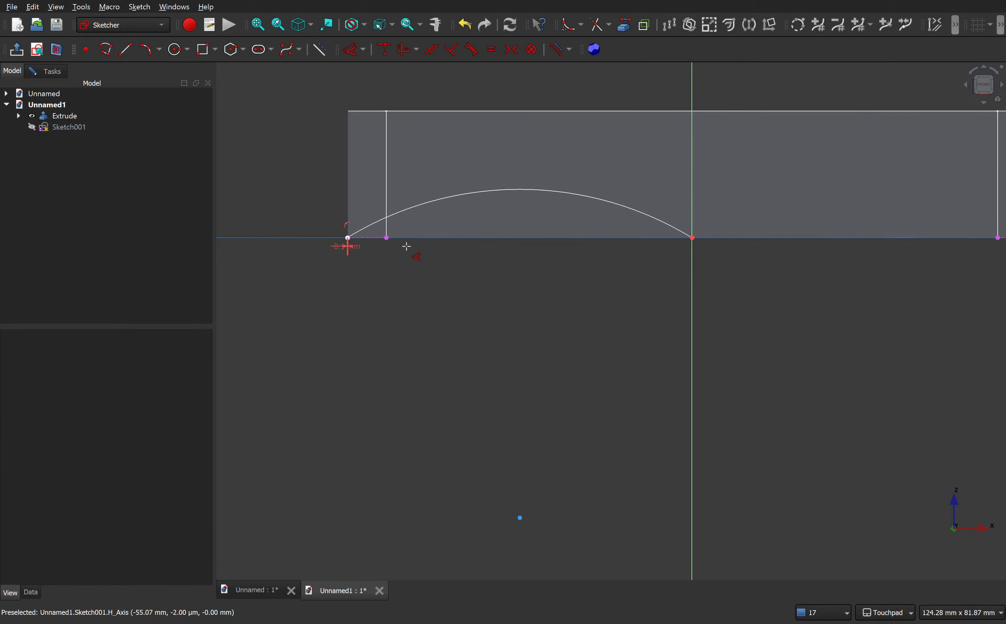
{"action": "scroll", "coordinate": [327, 274], "scroll_direction": "down", "scroll_amount": 3}
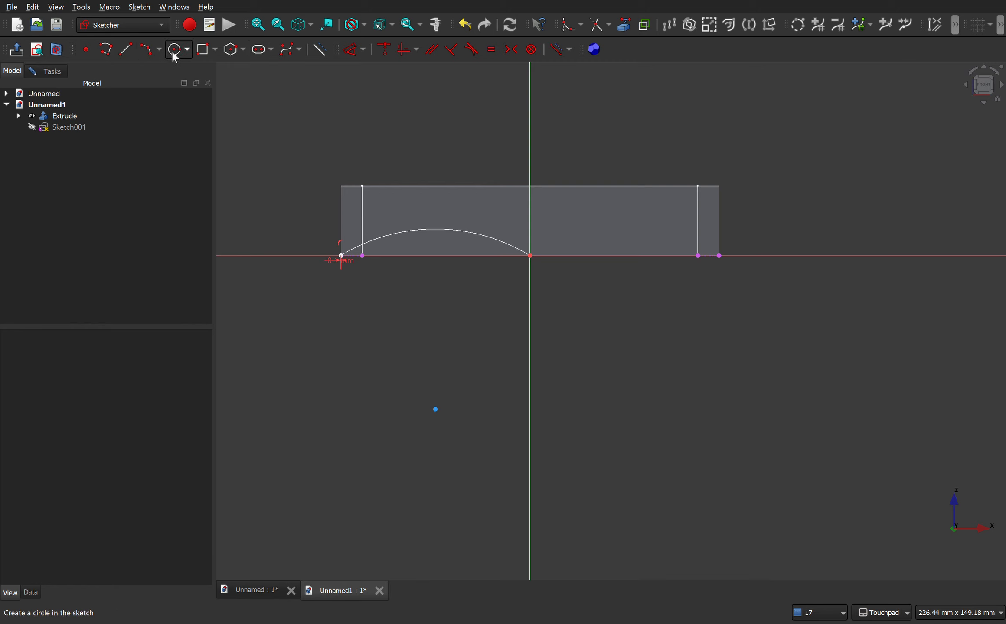
{"action": "key", "text": "g"}
{"action": "key", "text": "3"}
{"action": "key", "text": "c"}
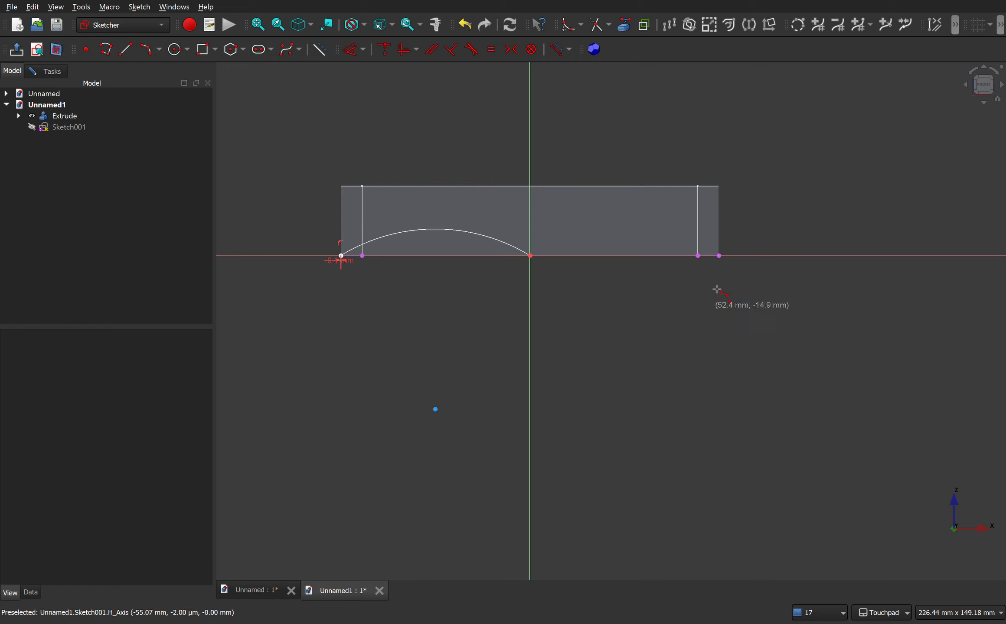
{"action": "left_click", "coordinate": [746, 256]}
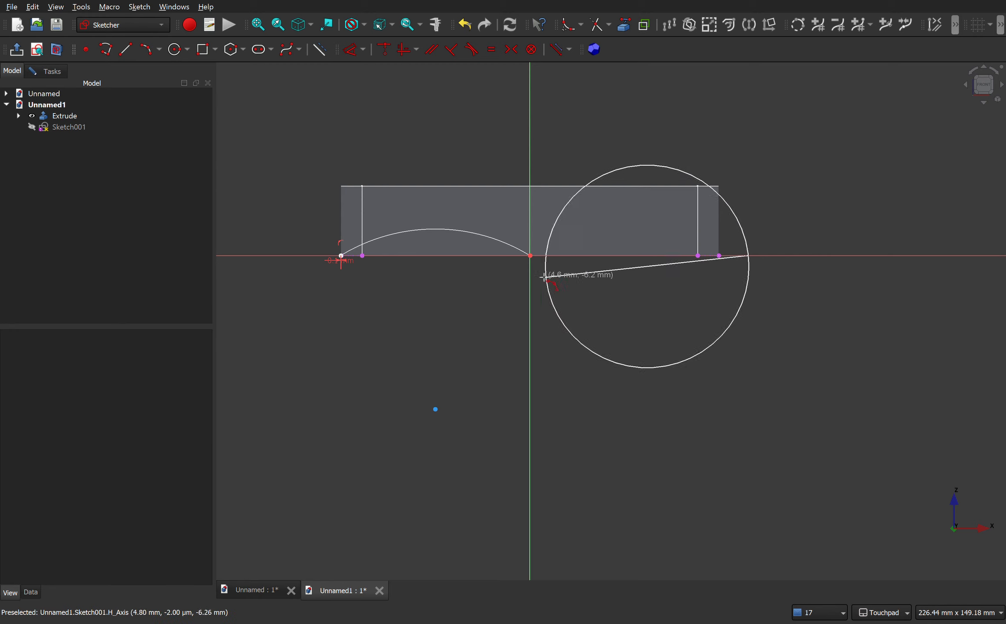
{"action": "left_click", "coordinate": [531, 257]}
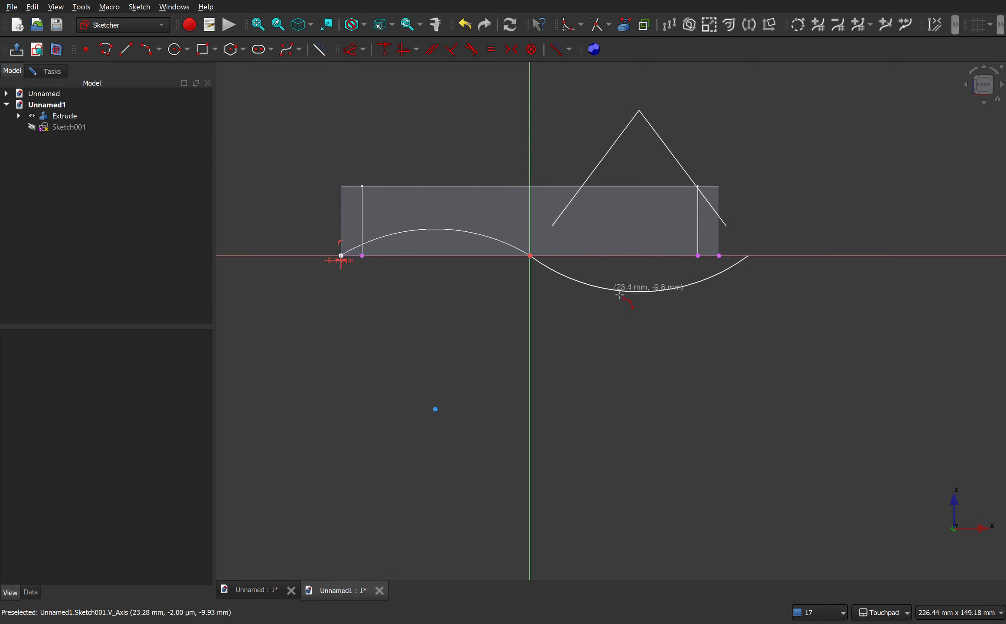
{"action": "left_click", "coordinate": [640, 293]}
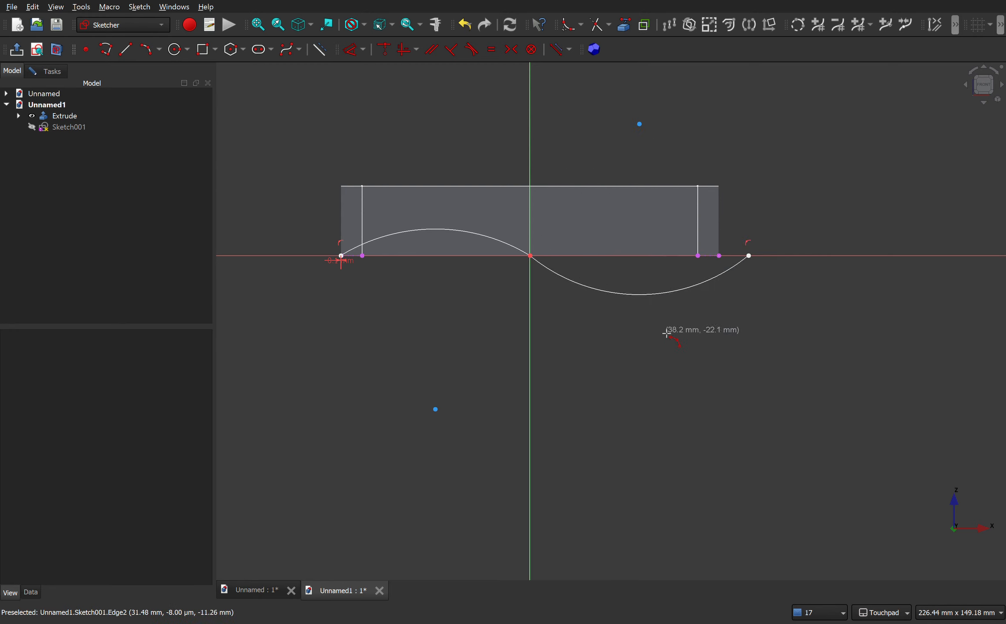
{"action": "key", "text": "Escape"}
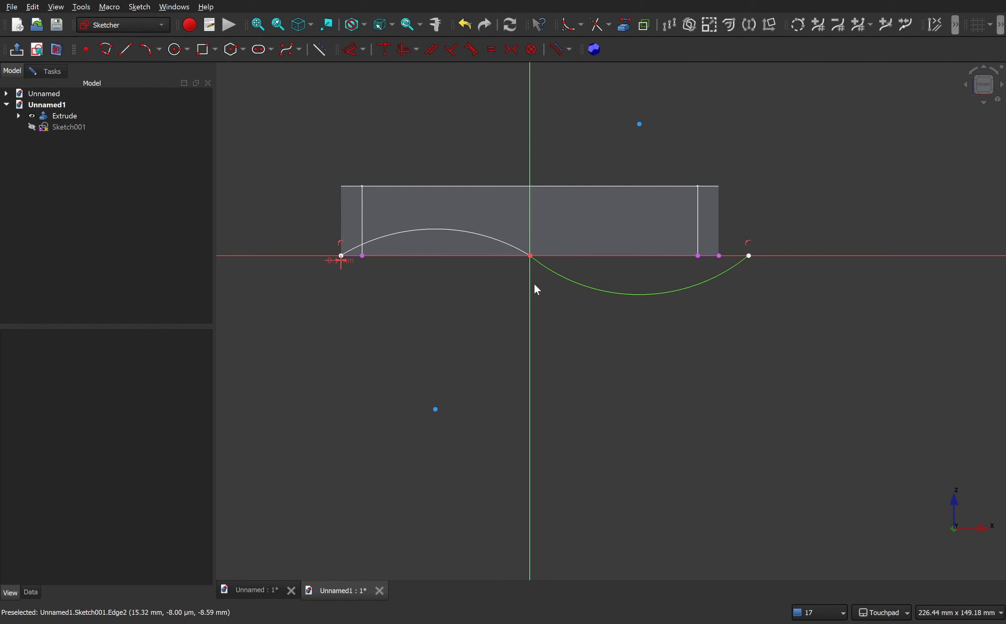
Make the two arcs equal in radius and tangent to each other at the origin.
{"action": "left_click", "coordinate": [568, 284]}
{"action": "left_click", "coordinate": [467, 231]}
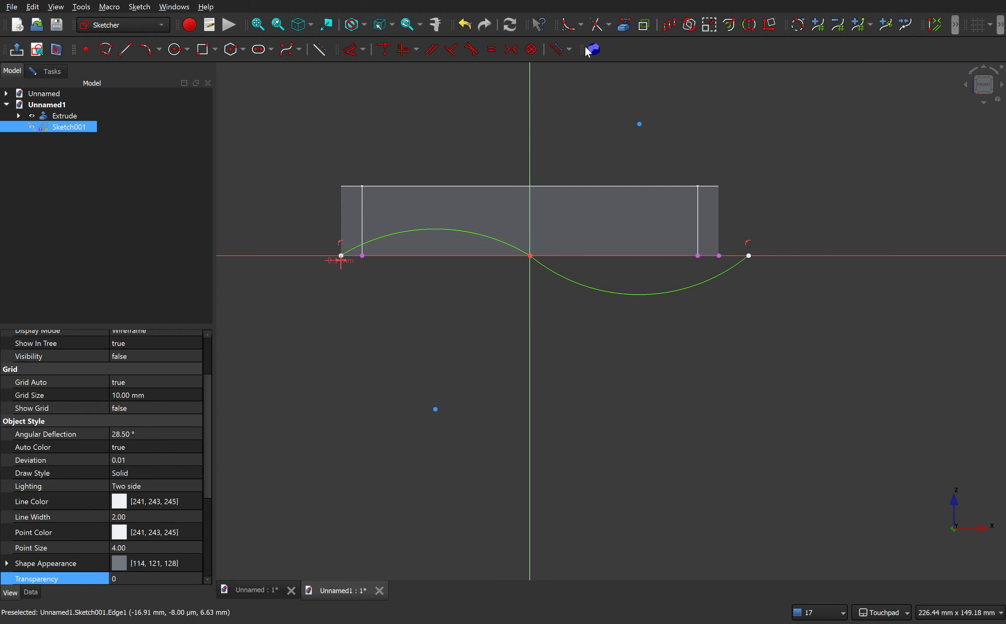
{"action": "left_click", "coordinate": [493, 52]}
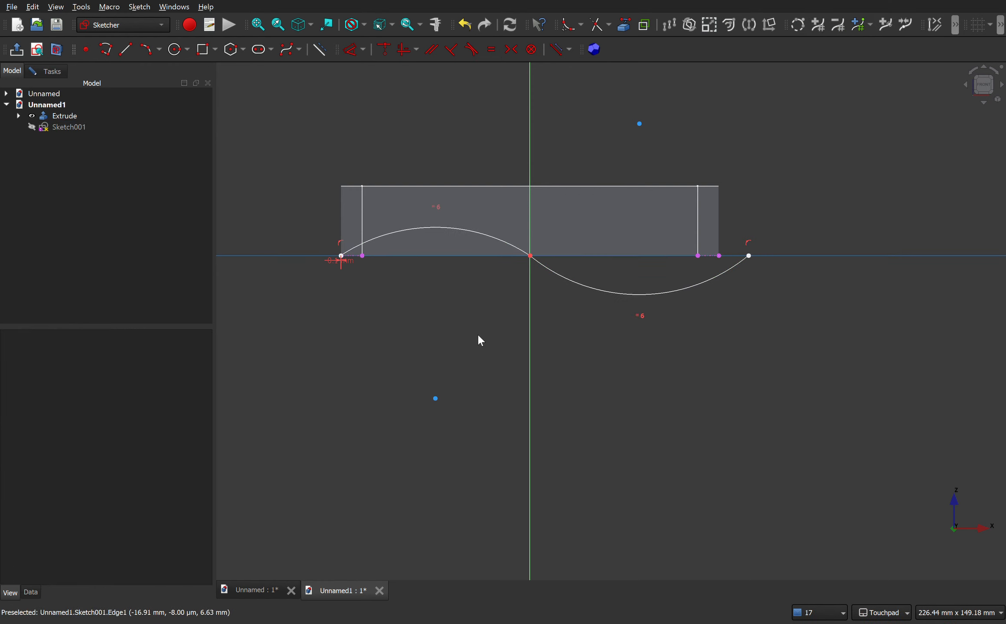
{"action": "left_click", "coordinate": [531, 258]}
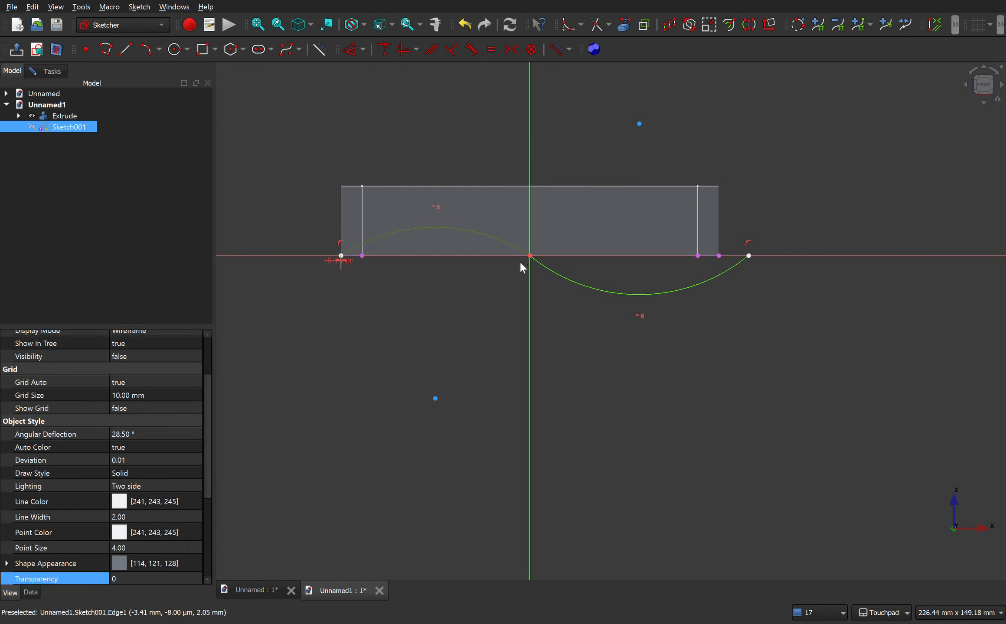
{"action": "left_click", "coordinate": [513, 250]}
{"action": "left_click", "coordinate": [471, 51]}
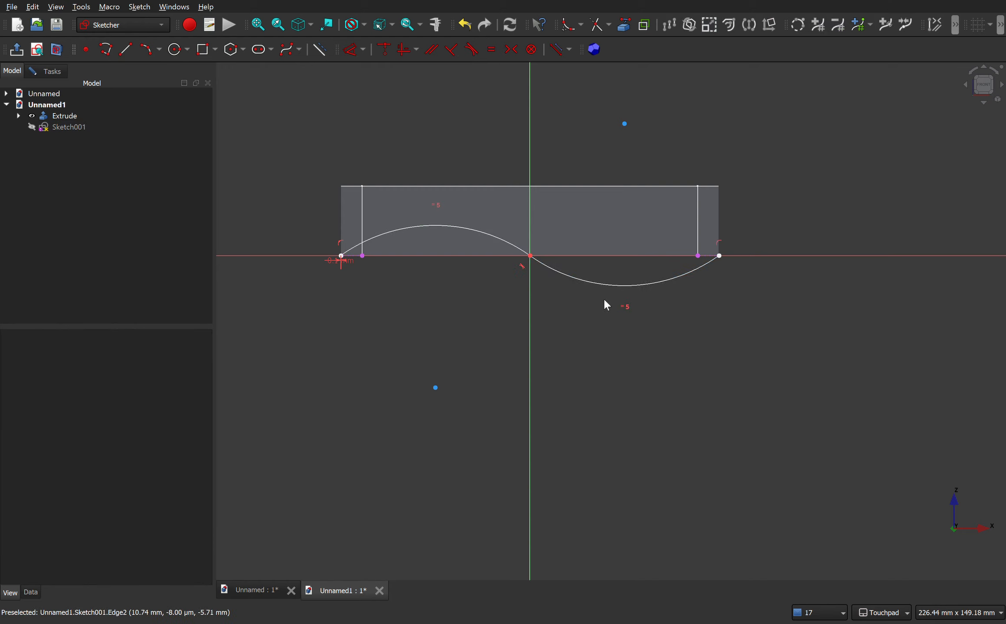
Check the horizontal gap between the second arc's right endpoint and the solid's projected outer right point.
{"action": "scroll", "coordinate": [723, 254], "scroll_direction": "up", "scroll_amount": 15}
{"action": "scroll", "coordinate": [682, 267], "scroll_direction": "up", "scroll_amount": 10}
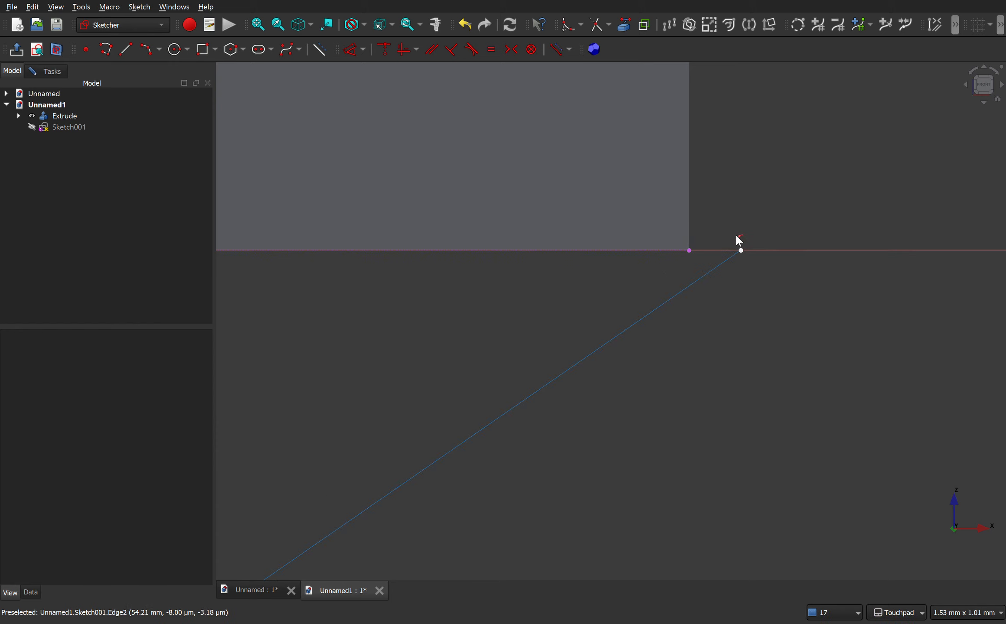
{"action": "left_click", "coordinate": [352, 49]}
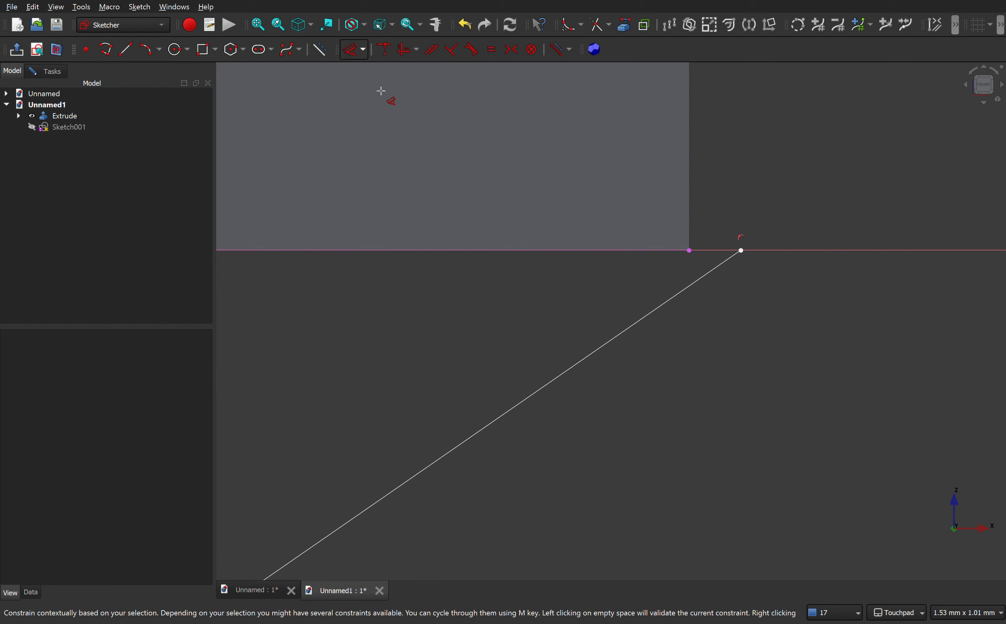
{"action": "left_click", "coordinate": [741, 250]}
{"action": "left_click", "coordinate": [690, 251]}
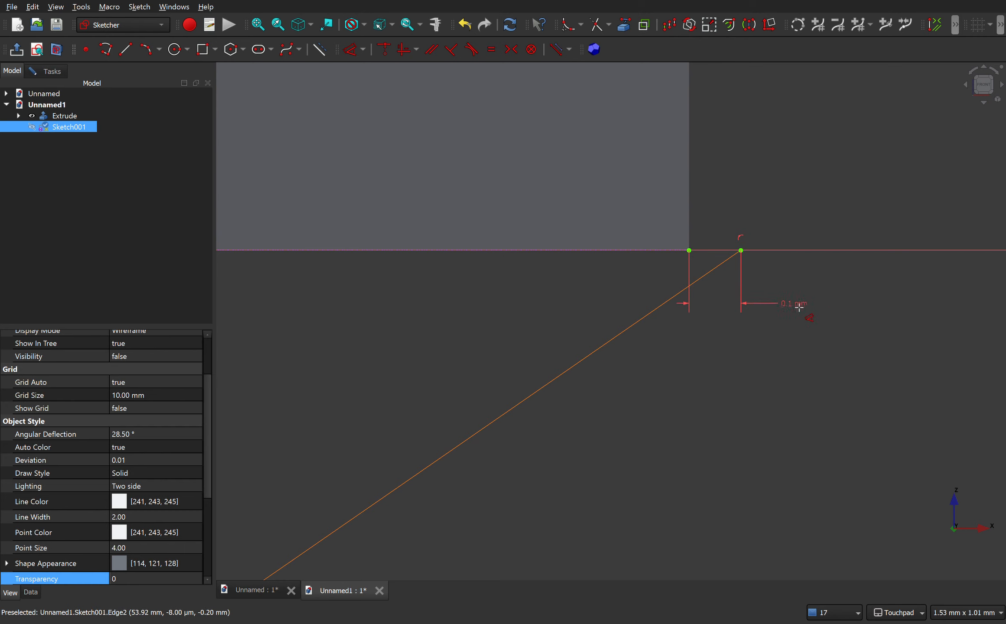
{"action": "key", "text": "Escape"}
Flatten the S-shaped profile by pulling the left arc's crest slightly closer to the X axis.
{"action": "scroll", "coordinate": [748, 295], "scroll_direction": "down", "scroll_amount": 6}
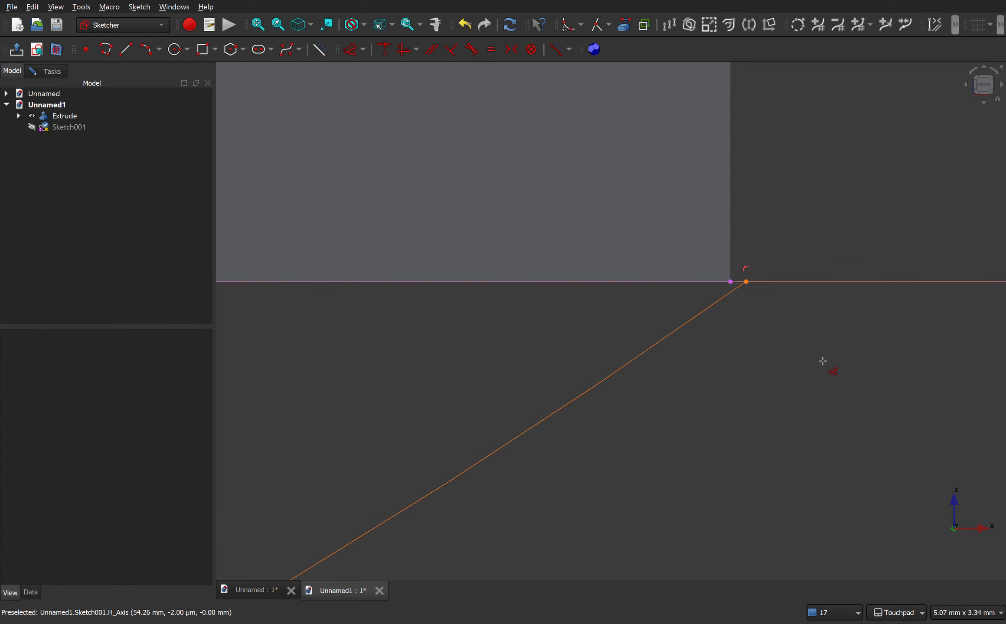
{"action": "scroll", "coordinate": [729, 369], "scroll_direction": "down", "scroll_amount": 8}
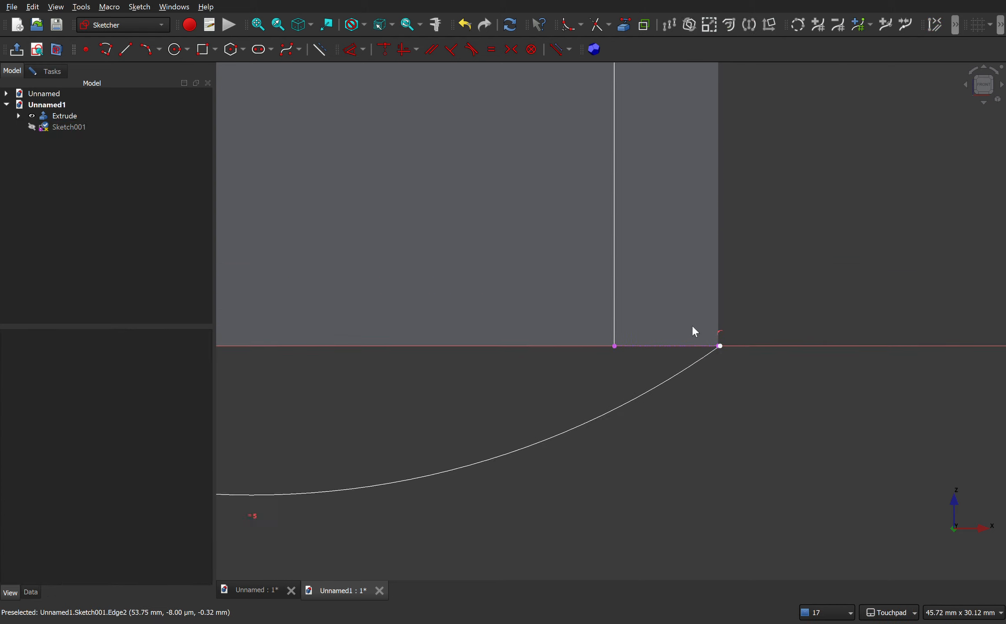
{"action": "scroll", "coordinate": [555, 451], "scroll_direction": "down", "scroll_amount": 4}
{"action": "scroll", "coordinate": [317, 444], "scroll_direction": "up", "scroll_amount": 5}
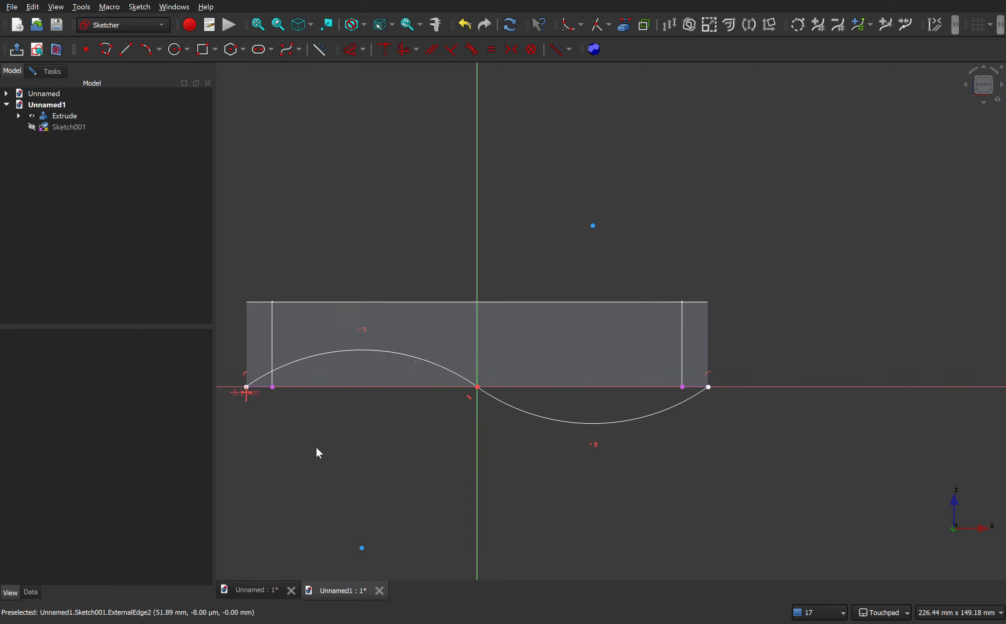
{"action": "left_click_drag", "start_coordinate": [657, 405], "coordinate": [741, 408]}
{"action": "scroll", "coordinate": [673, 364], "scroll_direction": "down", "scroll_amount": 5}
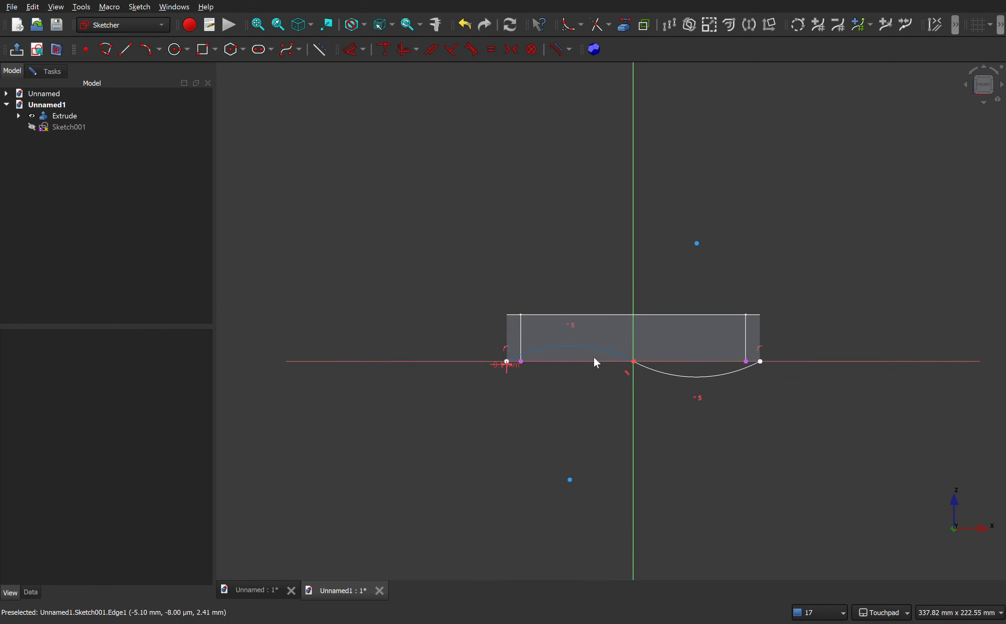
{"action": "left_click_drag", "start_coordinate": [584, 345], "coordinate": [589, 353]}
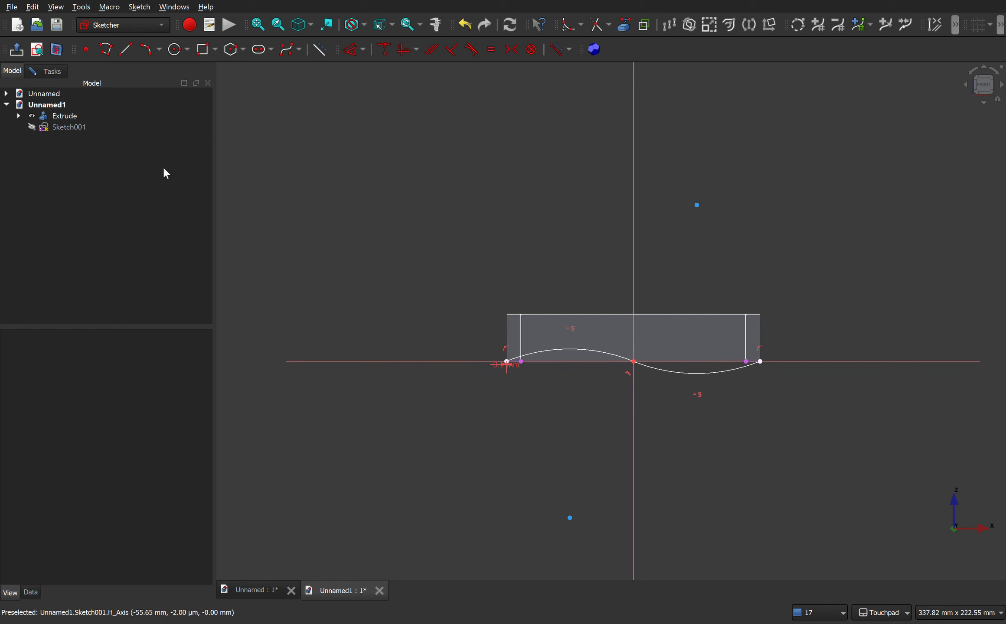
Finish the S-shaped arc profile sketch and clear the selection.
{"action": "left_click", "coordinate": [40, 72]}
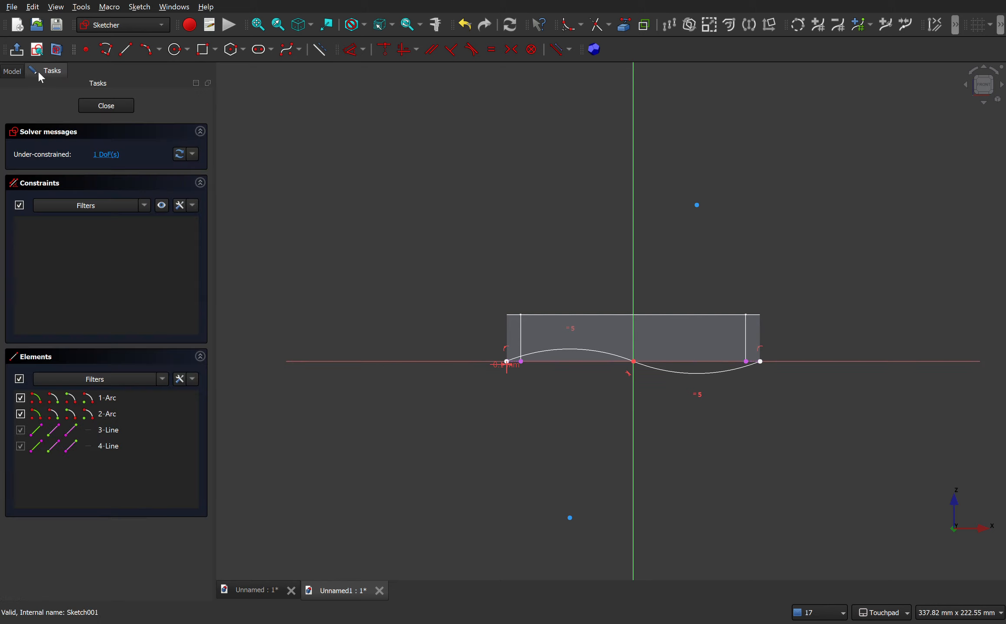
{"action": "left_click", "coordinate": [105, 106]}
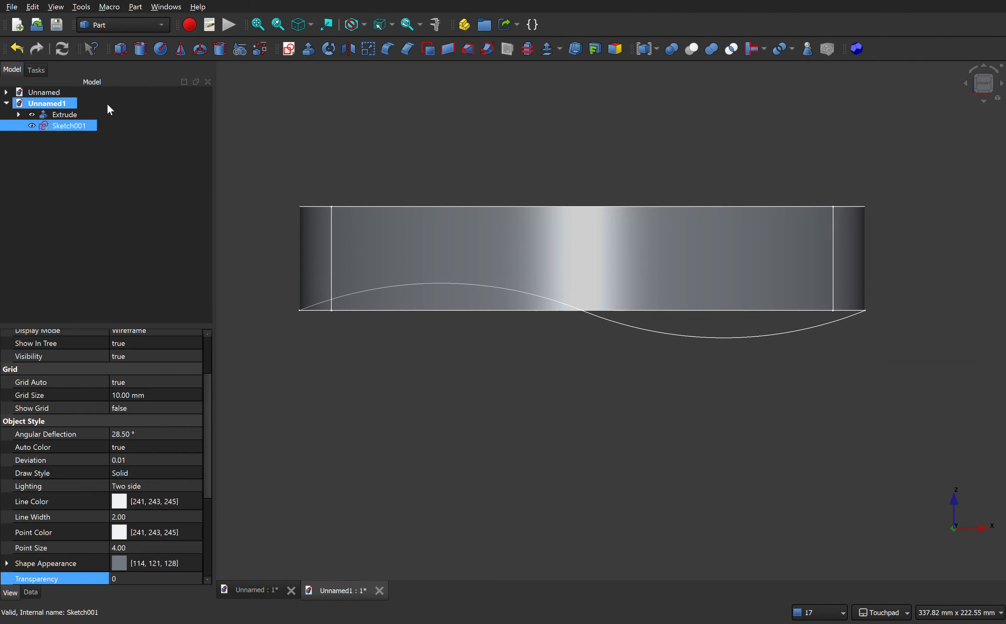
{"action": "left_click", "coordinate": [172, 150]}
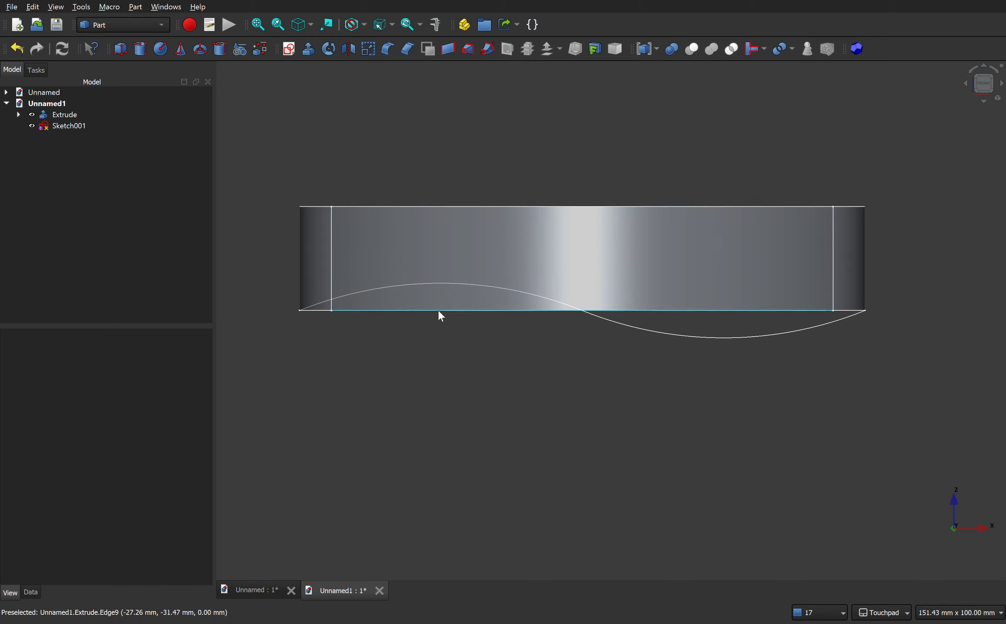
In a new XY-plane sketch, reference the oval solid's left, right and upper-left-to-right outline arcs as external geometry.
{"action": "left_click_drag", "start_coordinate": [456, 338], "coordinate": [537, 361], "text": "alt"}
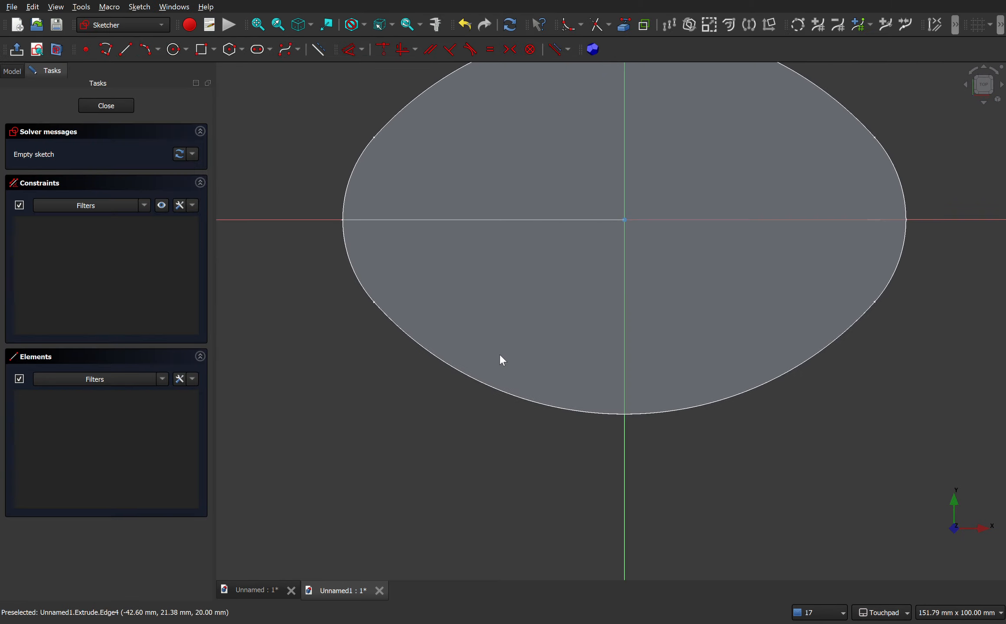
{"action": "scroll", "coordinate": [454, 304], "scroll_direction": "down", "scroll_amount": 2}
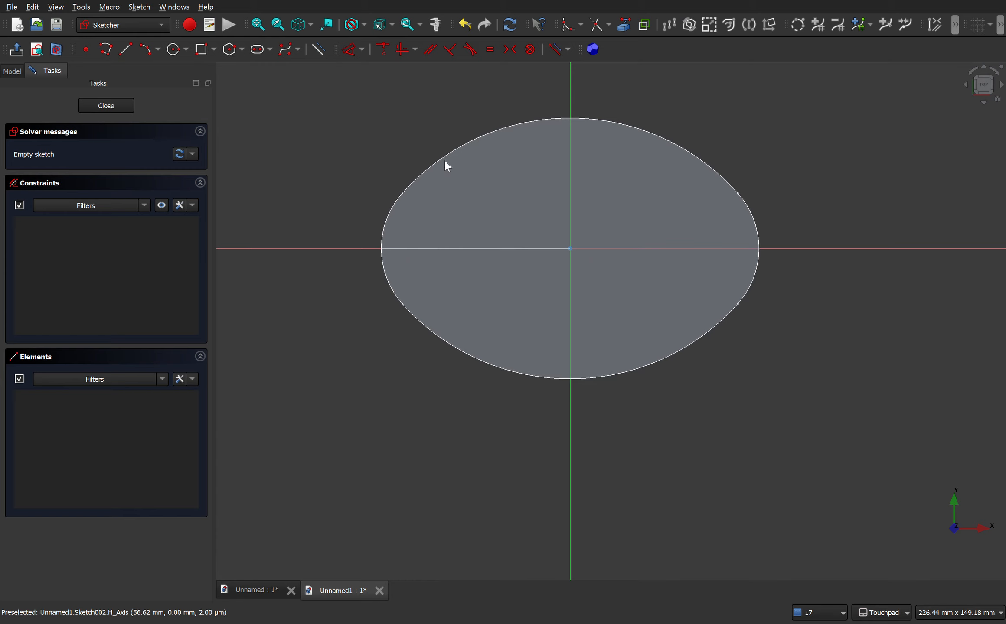
{"action": "left_click", "coordinate": [624, 25]}
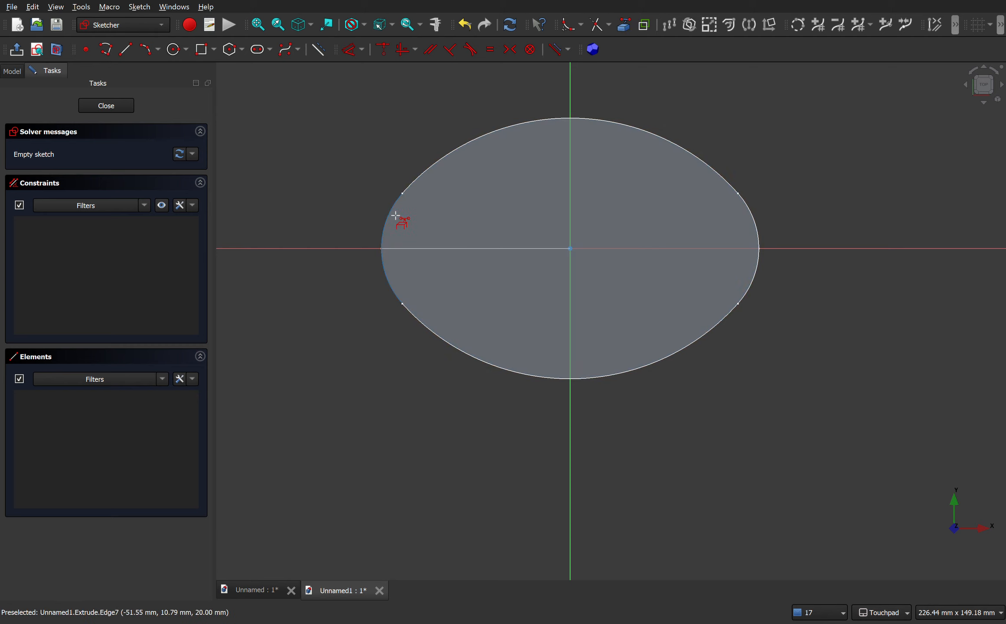
{"action": "left_click", "coordinate": [396, 216]}
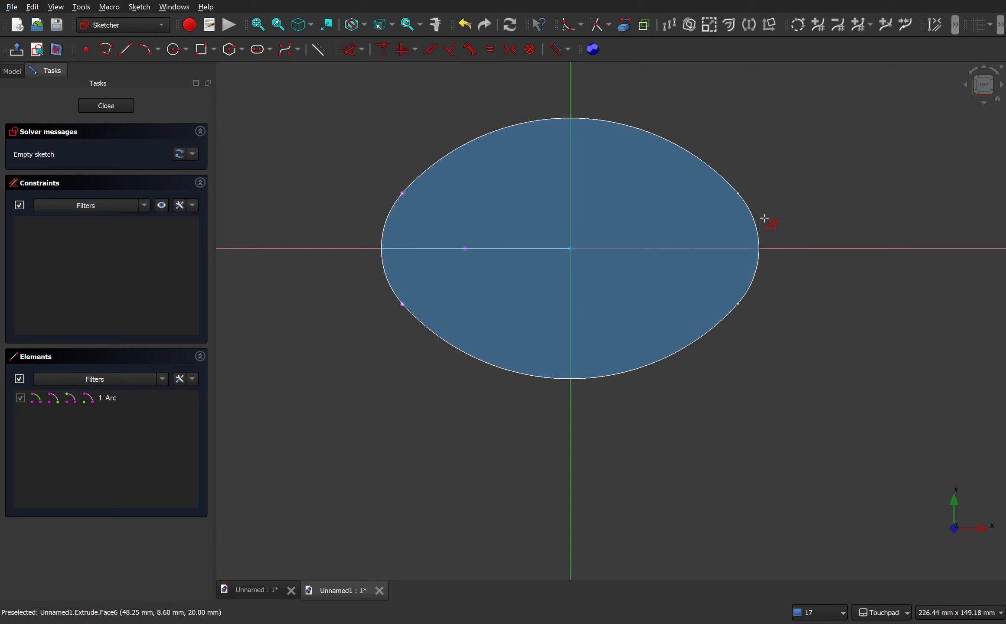
{"action": "left_click", "coordinate": [758, 222]}
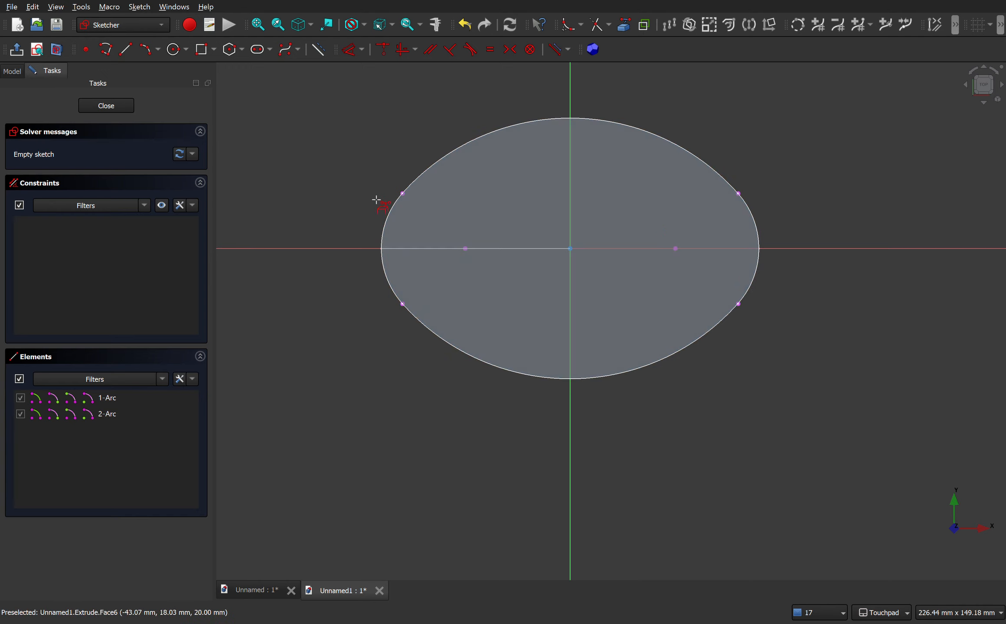
{"action": "scroll", "coordinate": [381, 199], "scroll_direction": "up", "scroll_amount": 1}
{"action": "scroll", "coordinate": [521, 147], "scroll_direction": "up", "scroll_amount": 1}
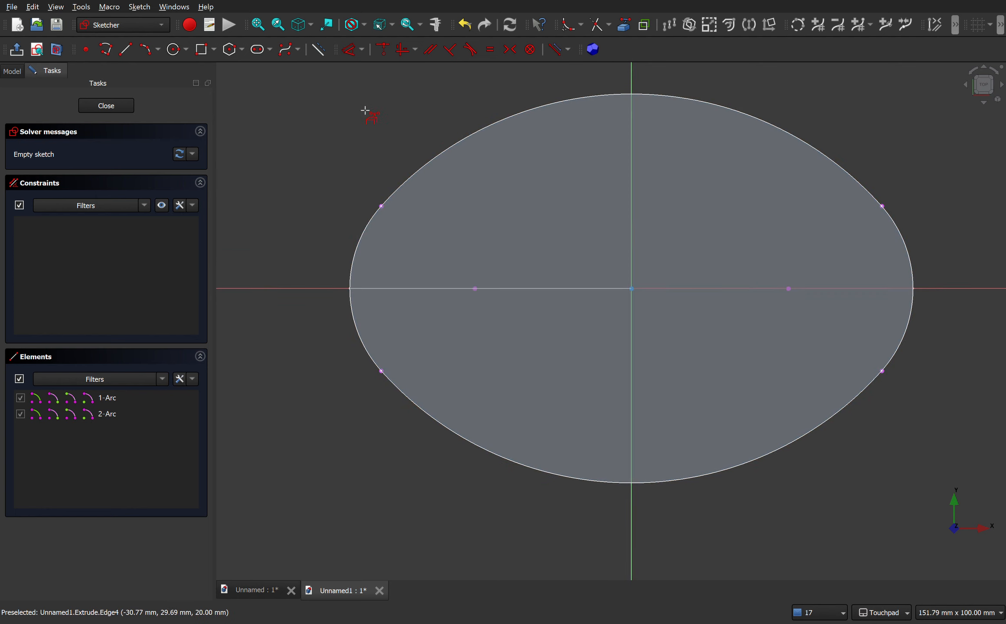
{"action": "left_click", "coordinate": [430, 170]}
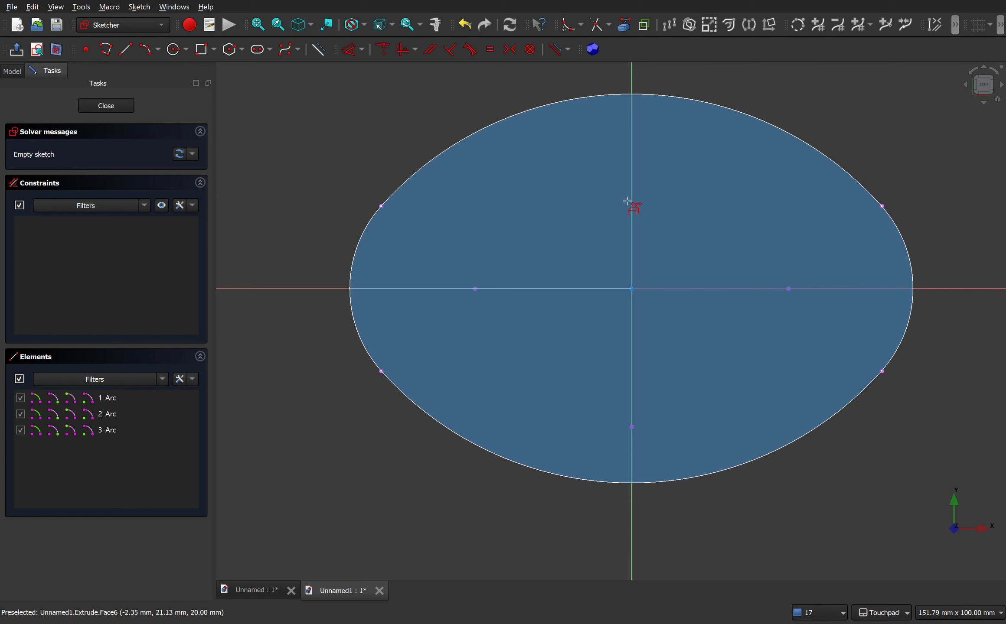
{"action": "scroll", "coordinate": [337, 91], "scroll_direction": "down", "scroll_amount": 2}
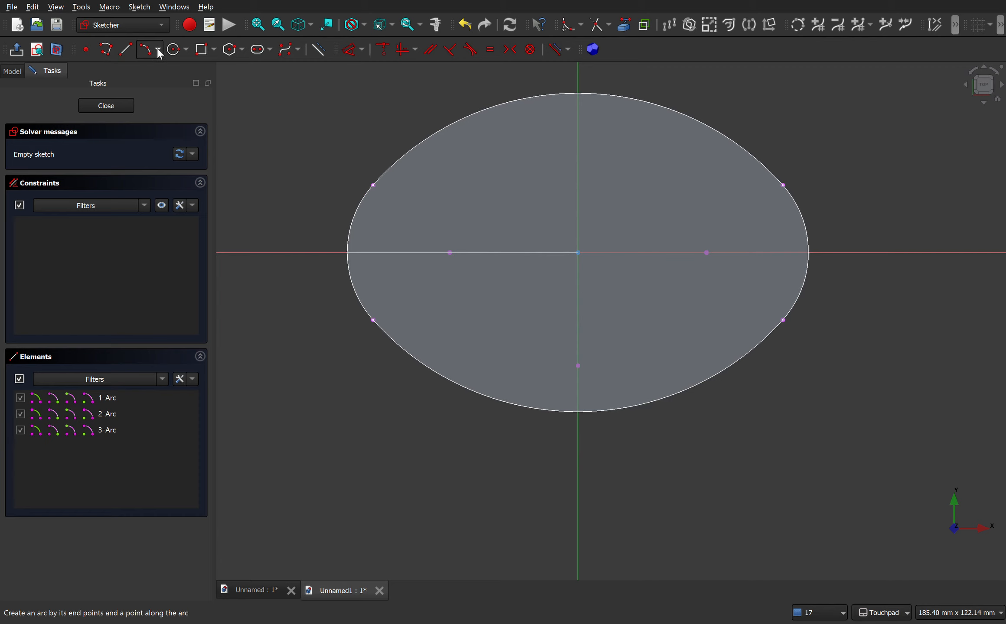
Draw a center-defined arc of about 26 mm radius around the left reference arc's center, from just above the X axis to beyond the oval's upper-left junction.
{"action": "scroll", "coordinate": [340, 252], "scroll_direction": "up", "scroll_amount": 10}
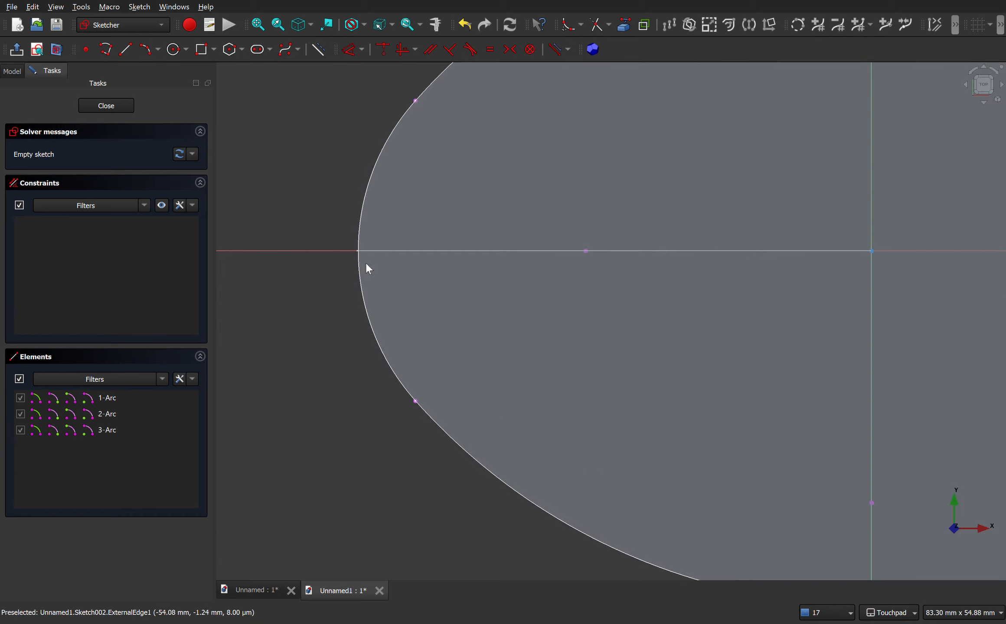
{"action": "scroll", "coordinate": [342, 247], "scroll_direction": "up", "scroll_amount": 15}
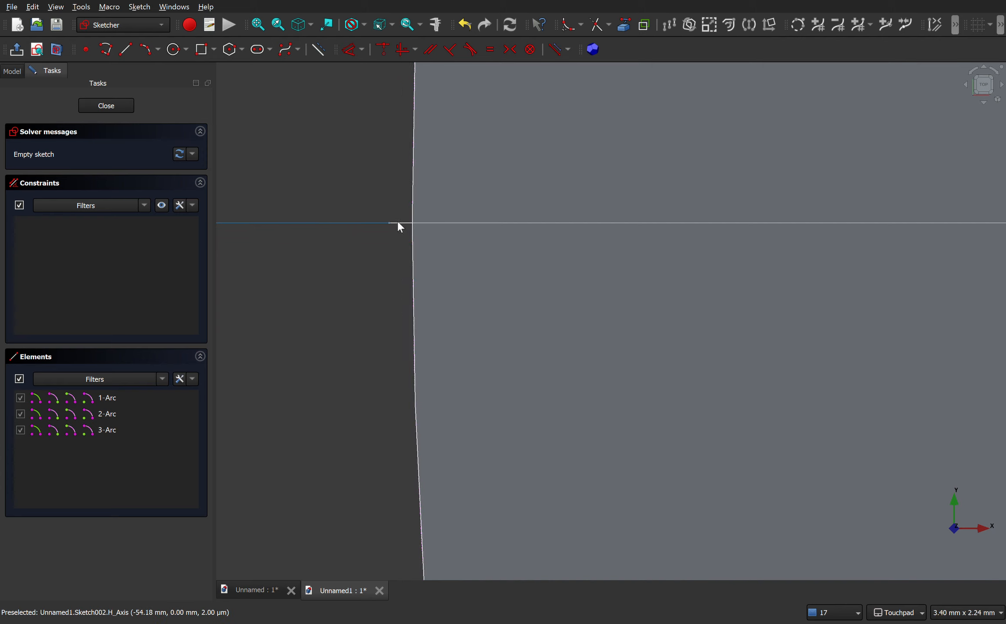
{"action": "scroll", "coordinate": [398, 223], "scroll_direction": "down", "scroll_amount": 1}
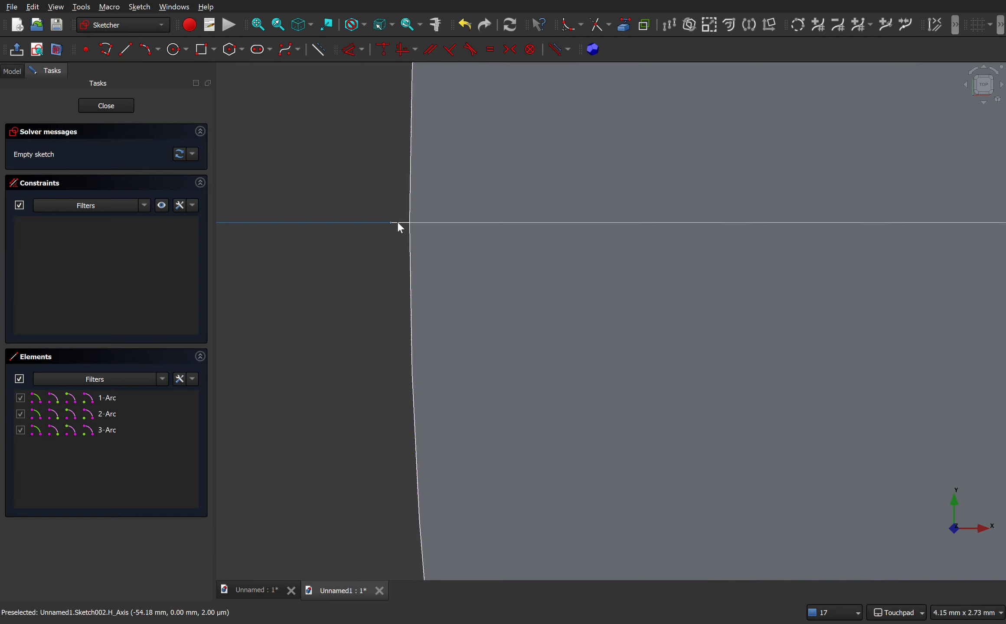
{"action": "scroll", "coordinate": [397, 220], "scroll_direction": "down", "scroll_amount": 15}
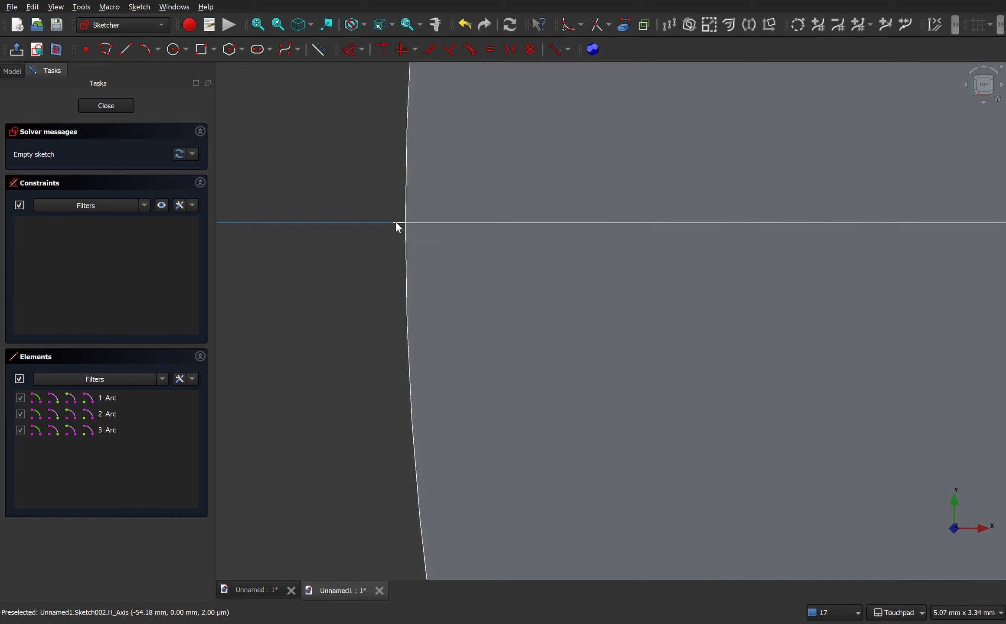
{"action": "scroll", "coordinate": [321, 196], "scroll_direction": "down", "scroll_amount": 5}
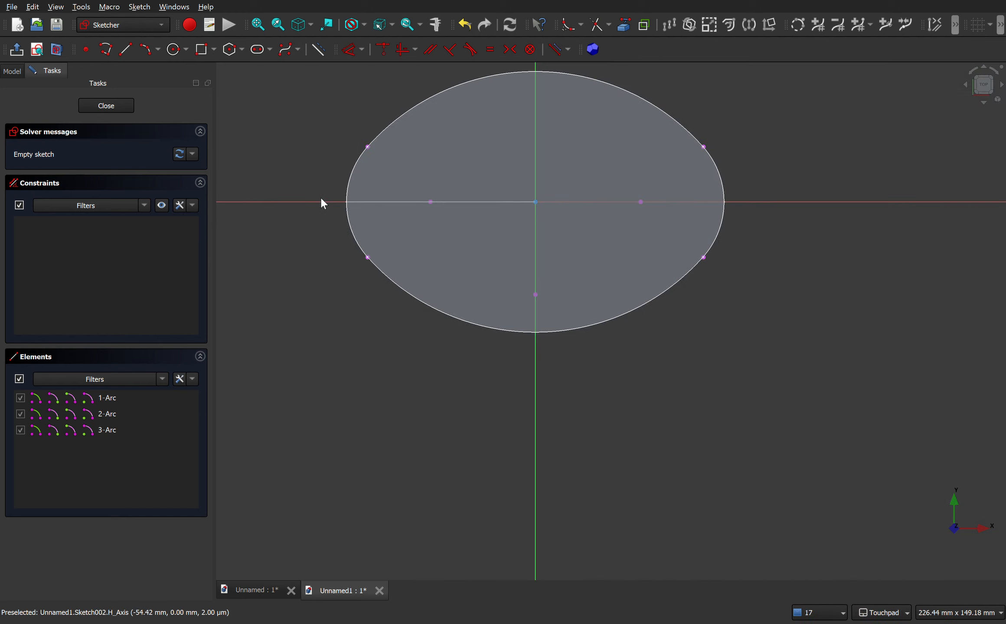
{"action": "scroll", "coordinate": [304, 114], "scroll_direction": "up", "scroll_amount": 3}
{"action": "left_click", "coordinate": [142, 48]}
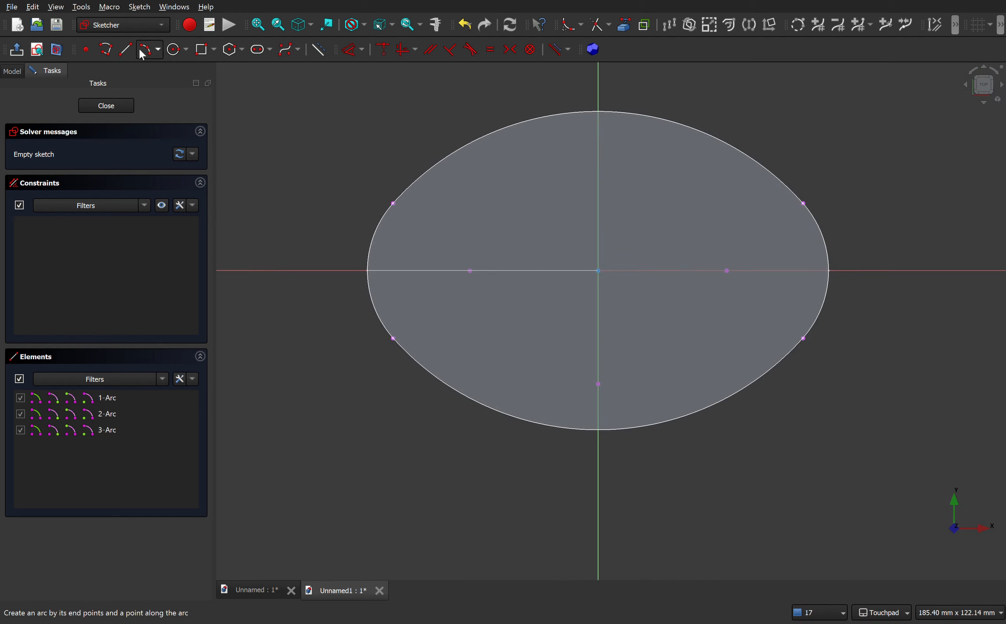
{"action": "scroll", "coordinate": [354, 270], "scroll_direction": "up", "scroll_amount": 4}
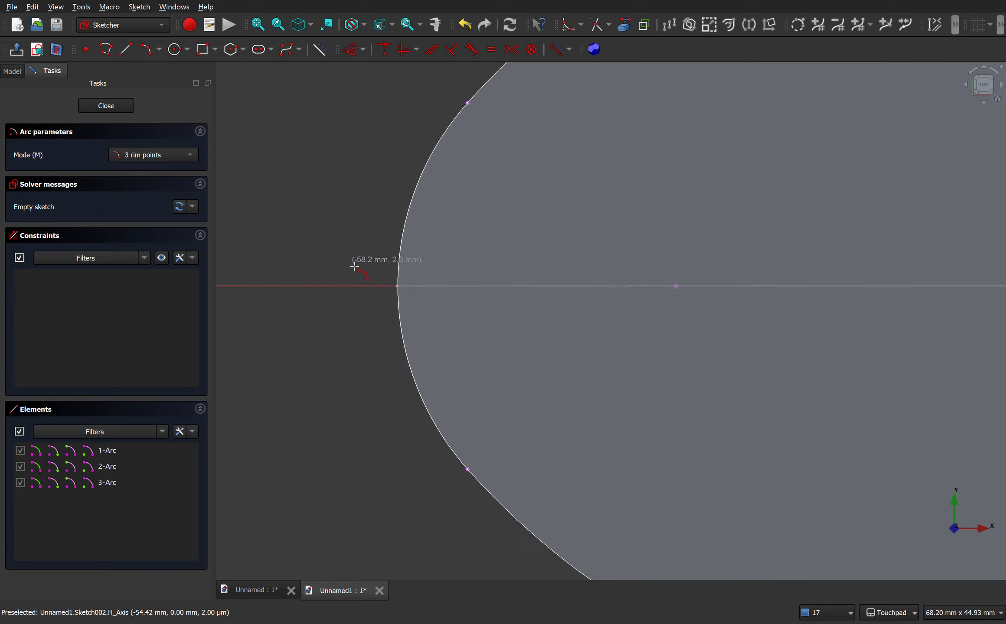
{"action": "scroll", "coordinate": [360, 209], "scroll_direction": "down", "scroll_amount": 2}
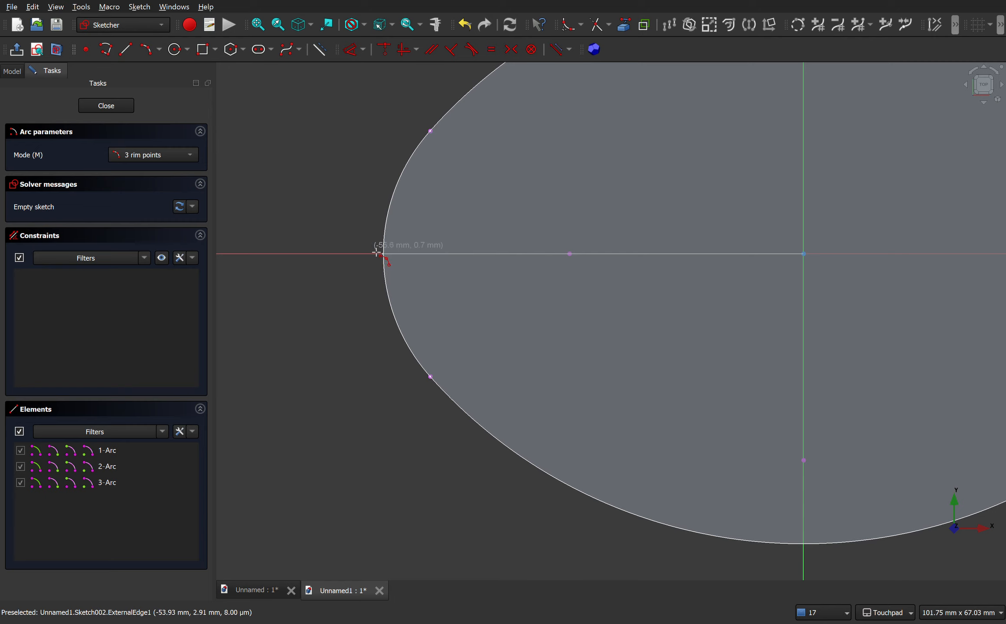
{"action": "left_click", "coordinate": [157, 54]}
{"action": "left_click", "coordinate": [150, 66]}
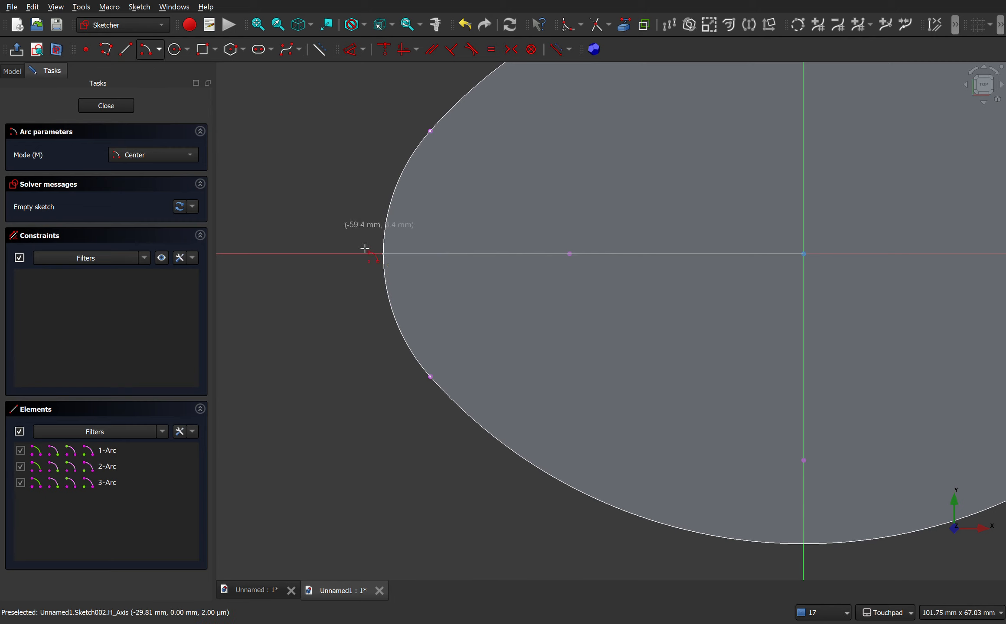
{"action": "left_click", "coordinate": [574, 259]}
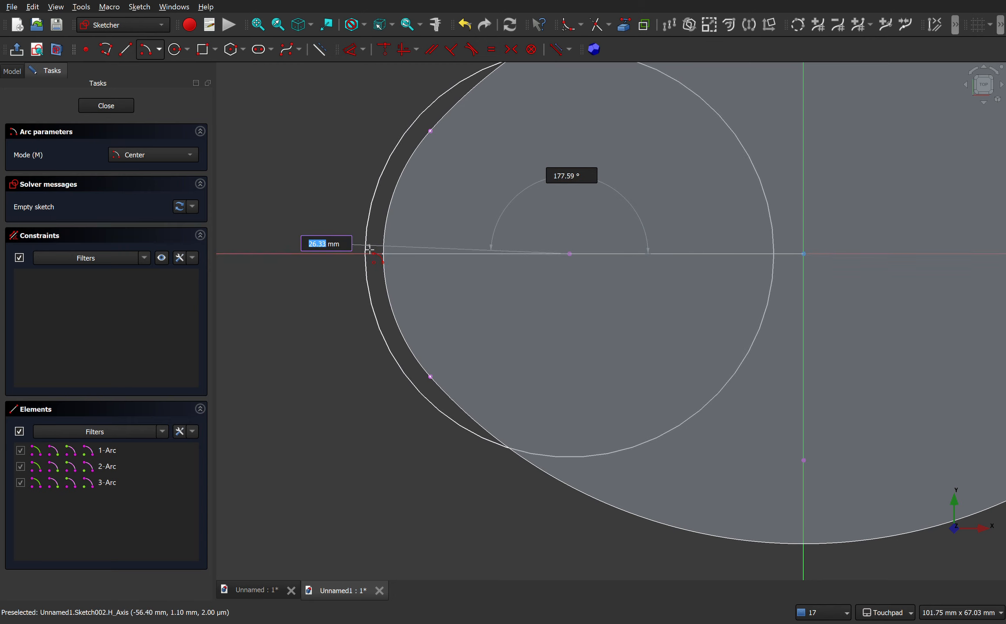
{"action": "left_click", "coordinate": [370, 251]}
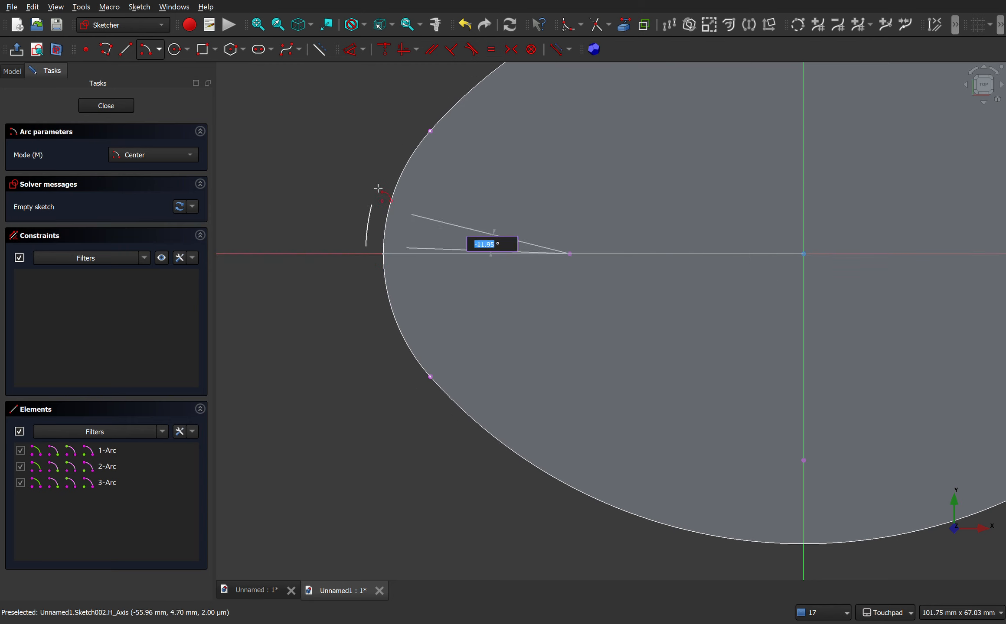
{"action": "left_click", "coordinate": [419, 102]}
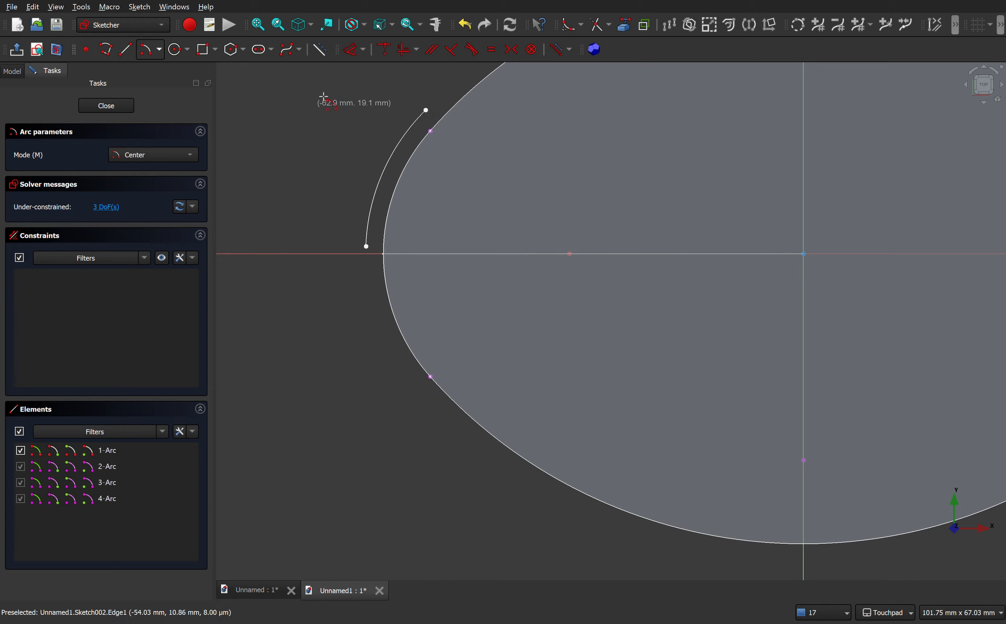
Draw a construction line from the left reference arc's center to the new arc's upper endpoint.
{"action": "left_click", "coordinate": [319, 49]}
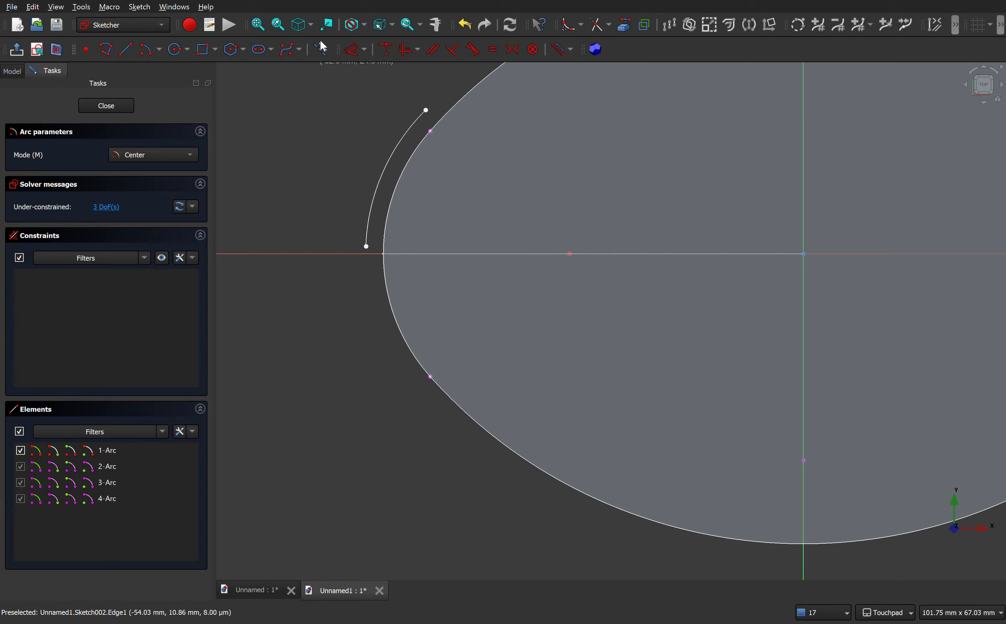
{"action": "left_click", "coordinate": [127, 49]}
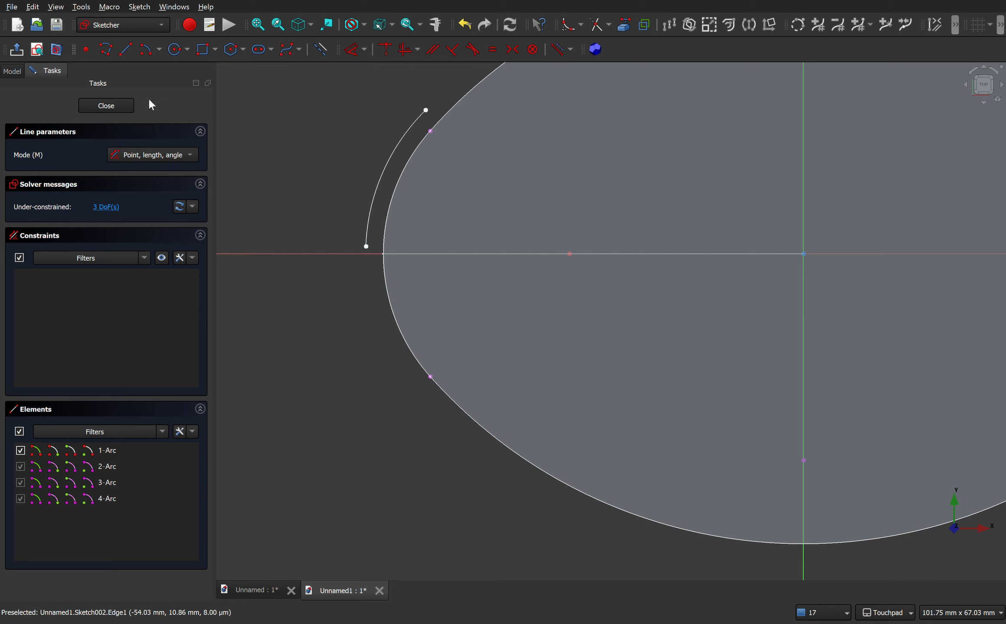
{"action": "left_click", "coordinate": [577, 259]}
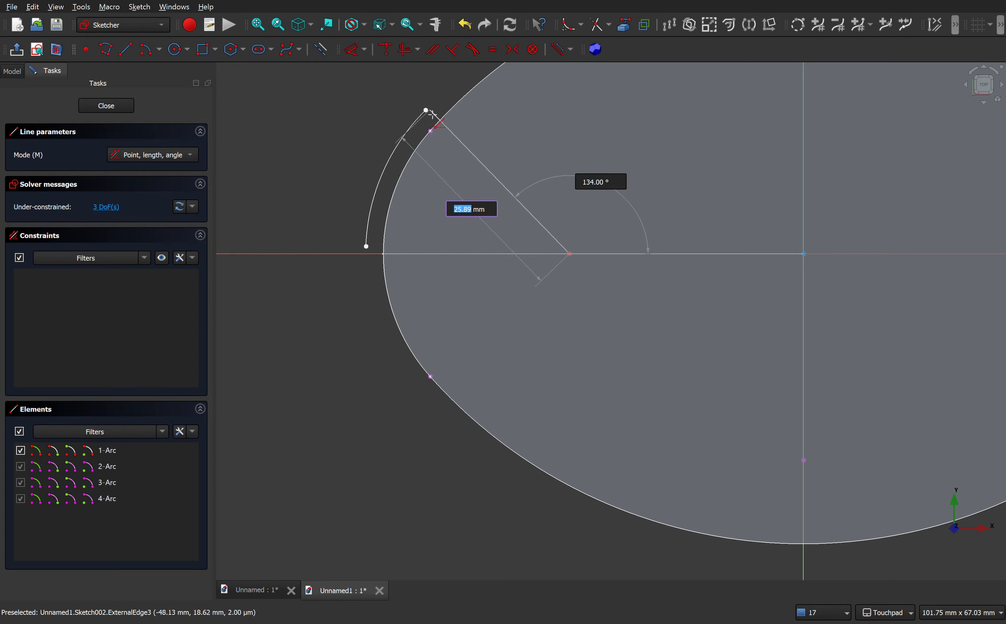
{"action": "left_click", "coordinate": [430, 114]}
{"action": "key", "text": "Escape"}
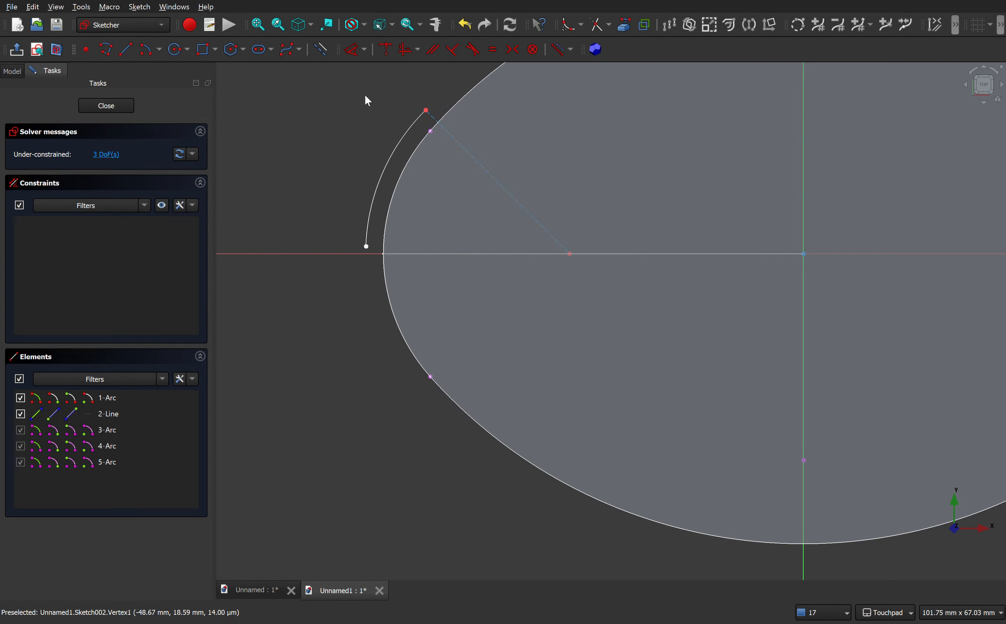
Constrain the construction line to pass through the left reference arc's upper endpoint.
{"action": "scroll", "coordinate": [366, 119], "scroll_direction": "up", "scroll_amount": 1}
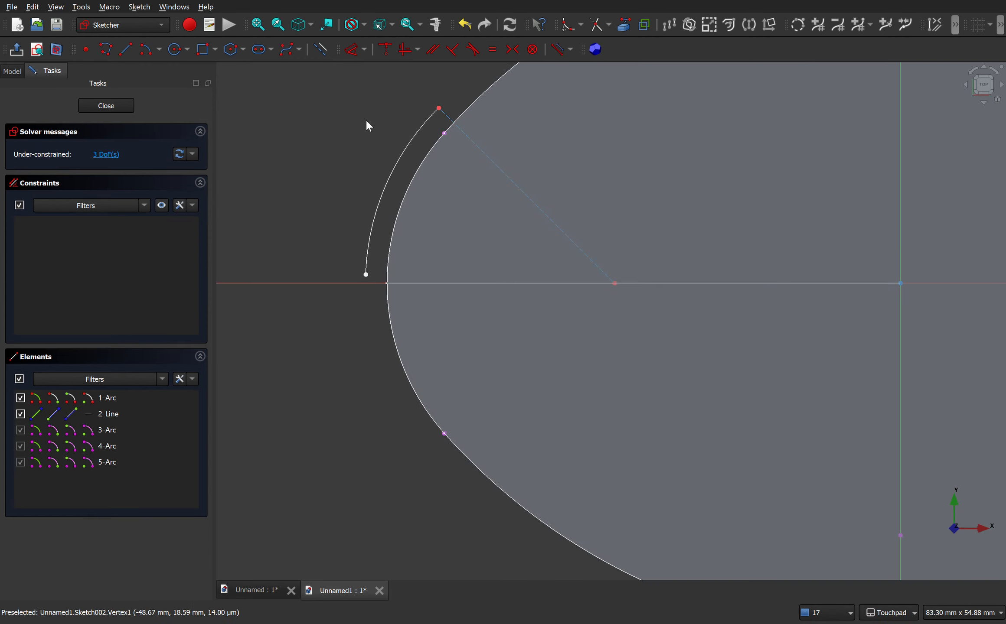
{"action": "left_click", "coordinate": [439, 108]}
{"action": "left_click", "coordinate": [448, 116]}
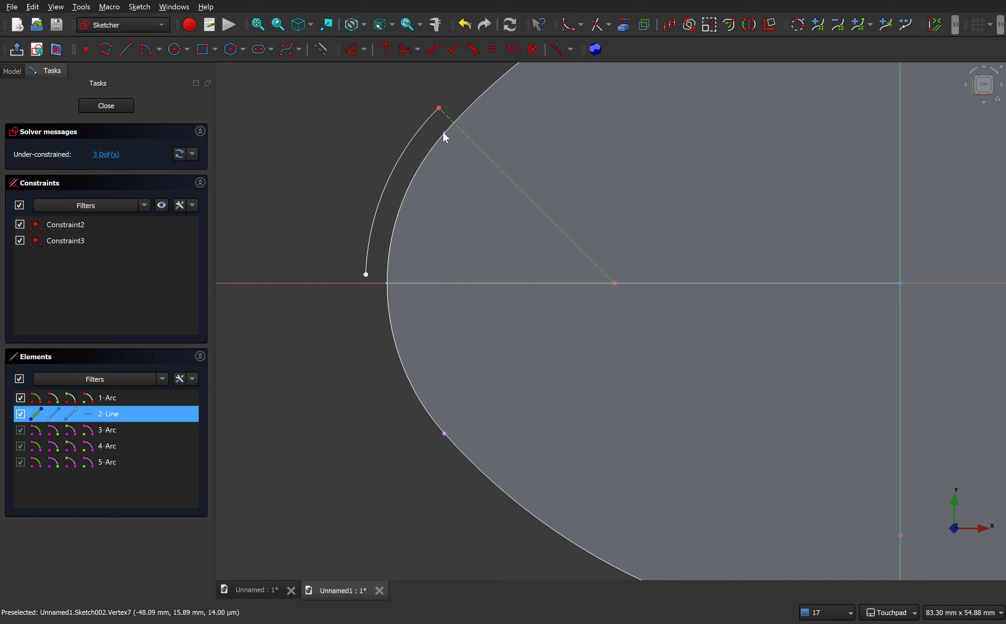
{"action": "left_click", "coordinate": [444, 133]}
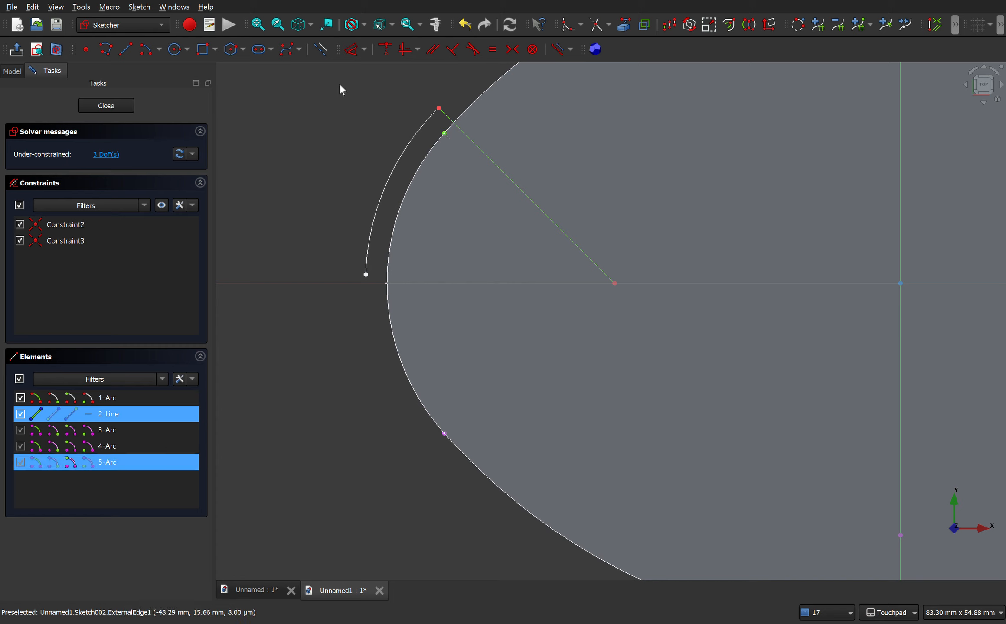
{"action": "left_click", "coordinate": [385, 49]}
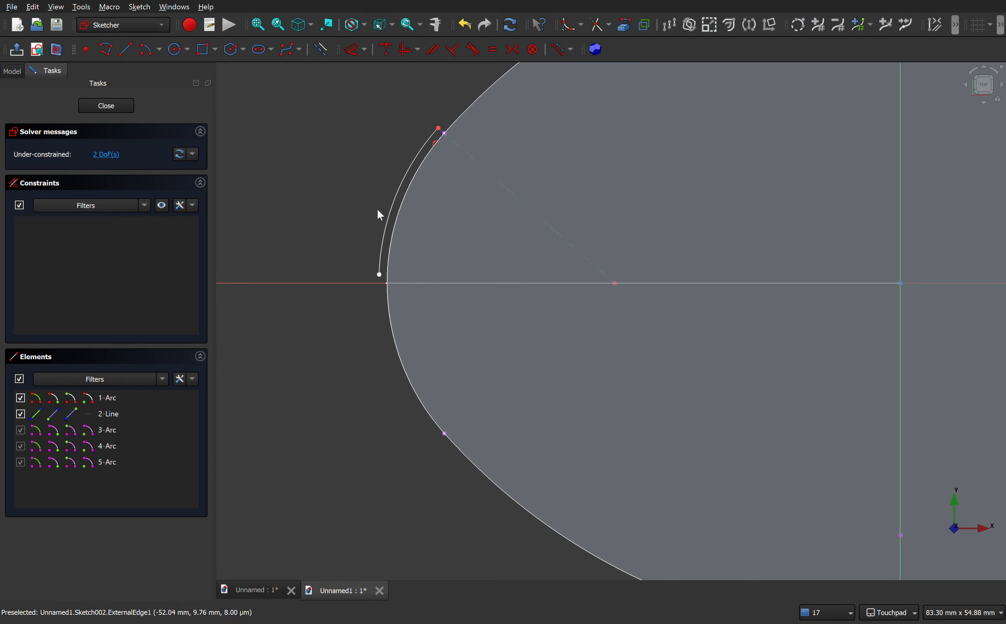
Move the new arc's lower endpoint closer to the X axis and dimension it 0.1 mm above the axis.
{"action": "scroll", "coordinate": [383, 300], "scroll_direction": "up", "scroll_amount": 5}
{"action": "scroll", "coordinate": [382, 296], "scroll_direction": "up", "scroll_amount": 2}
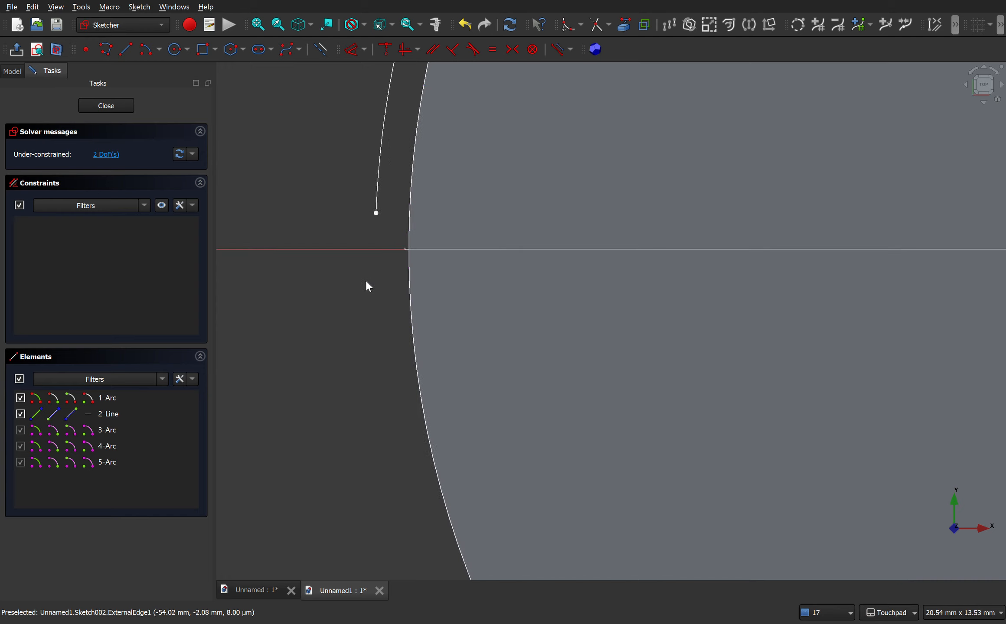
{"action": "left_click_drag", "start_coordinate": [375, 213], "coordinate": [385, 246]}
{"action": "scroll", "coordinate": [389, 270], "scroll_direction": "up", "scroll_amount": 3}
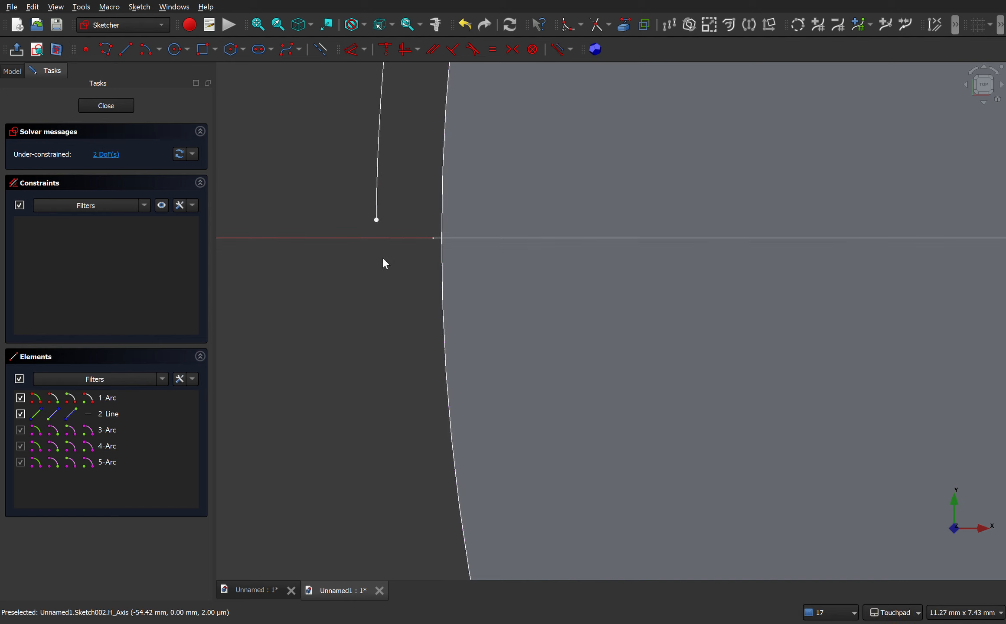
{"action": "left_click", "coordinate": [352, 49]}
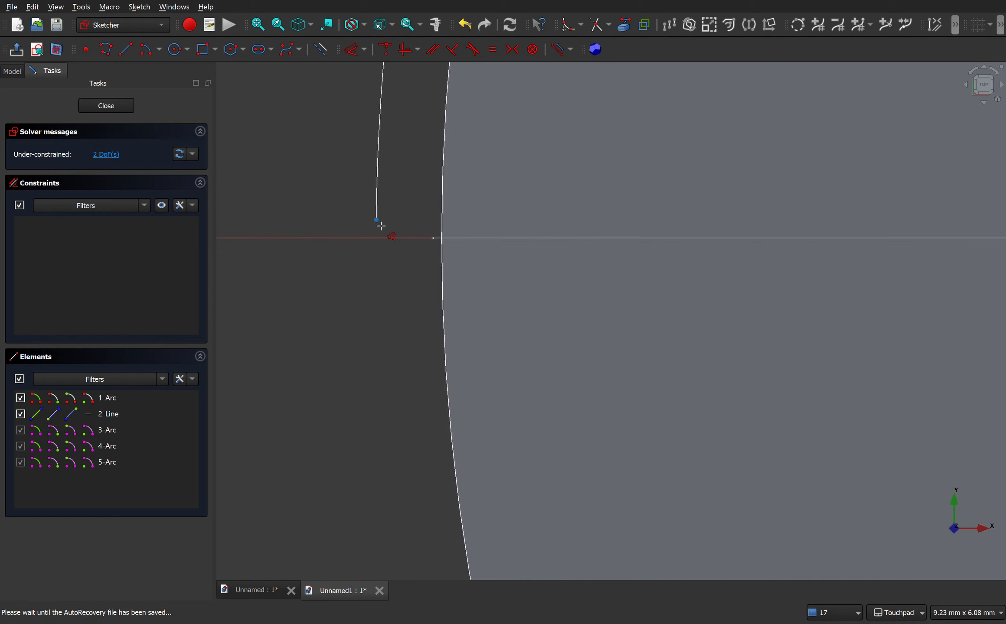
{"action": "left_click", "coordinate": [381, 225]}
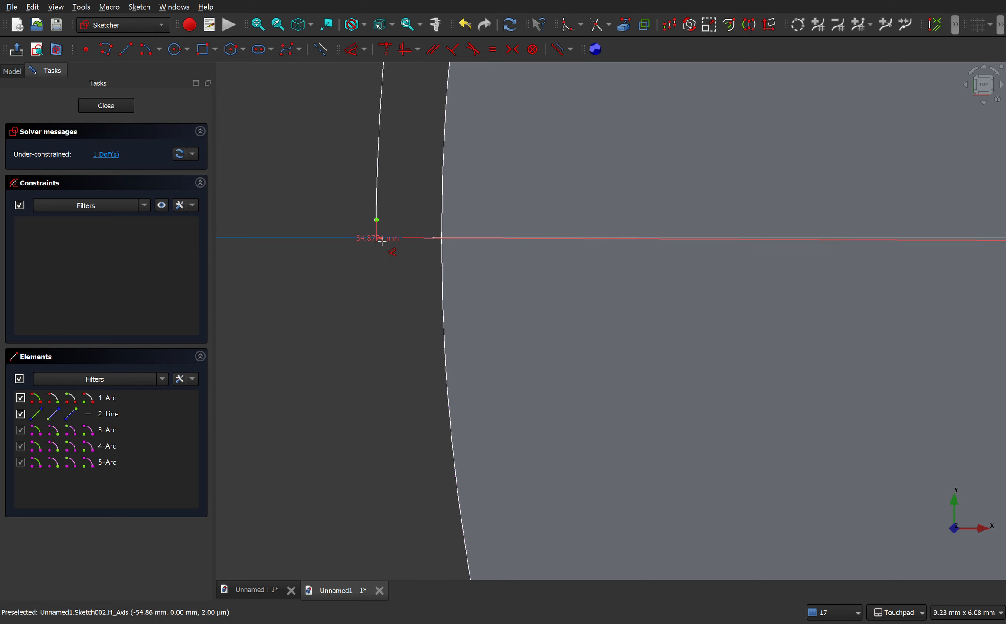
{"action": "left_click", "coordinate": [382, 241]}
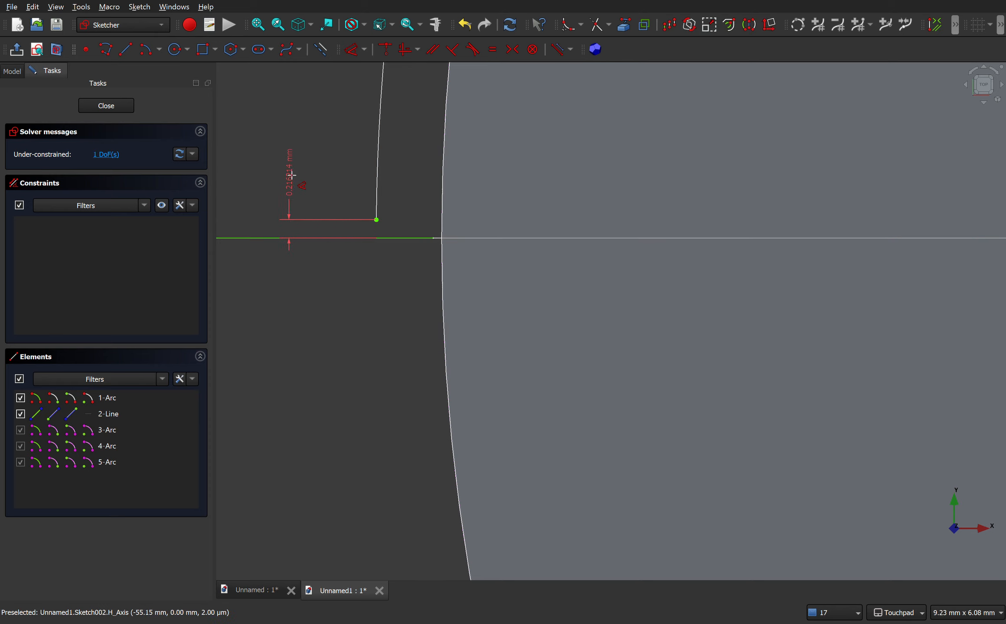
{"action": "type", "text": "0.1"}
{"action": "key", "text": "Return"}
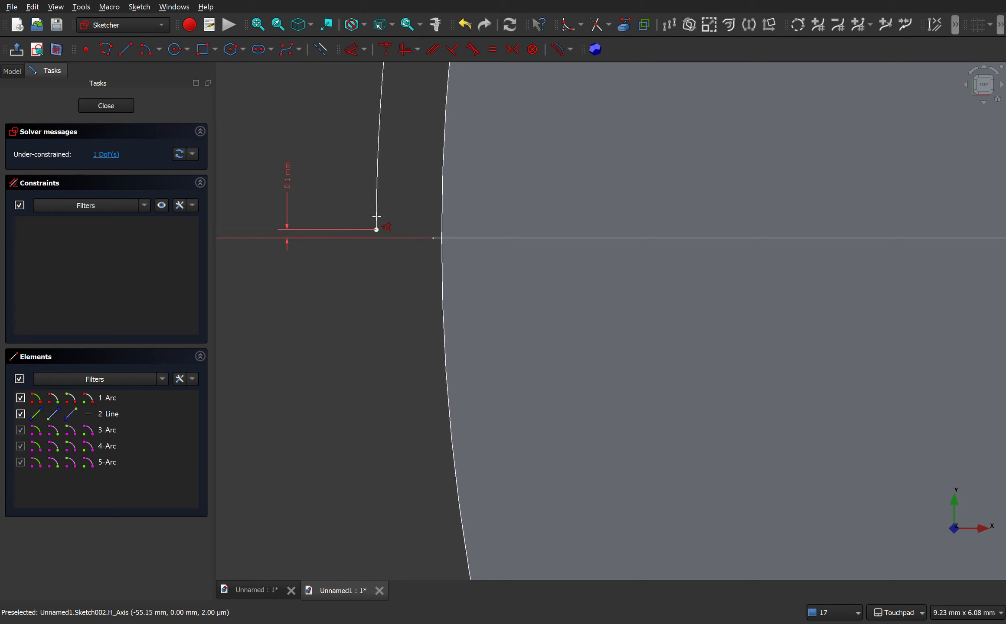
{"action": "scroll", "coordinate": [397, 274], "scroll_direction": "down", "scroll_amount": 2}
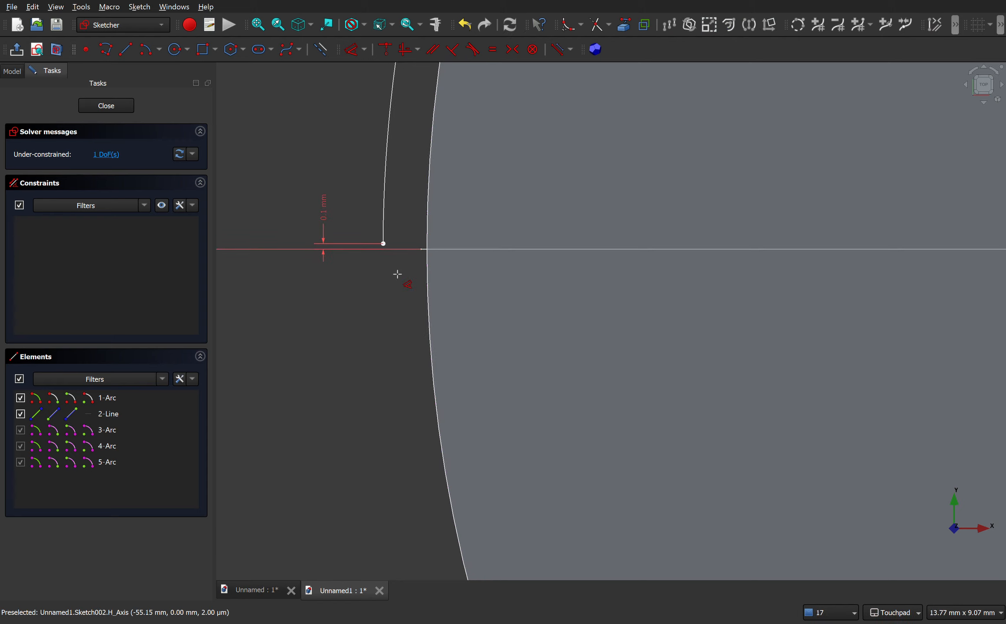
Dimension the horizontal gap between the left offset arc's lower endpoint and the oval's left reference arc at 0.1 mm.
{"action": "left_click", "coordinate": [386, 250]}
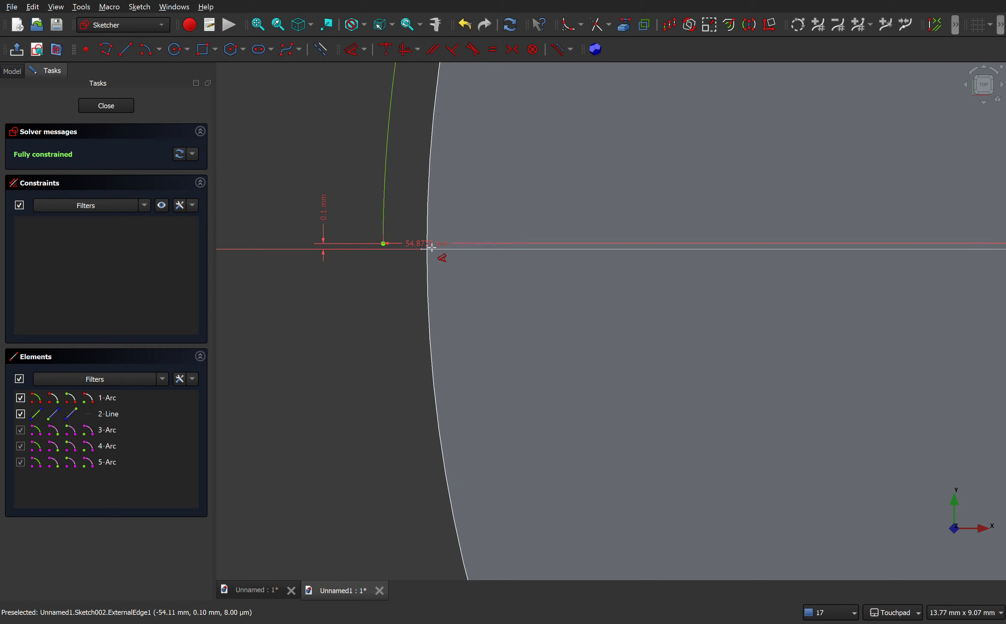
{"action": "left_click", "coordinate": [431, 247]}
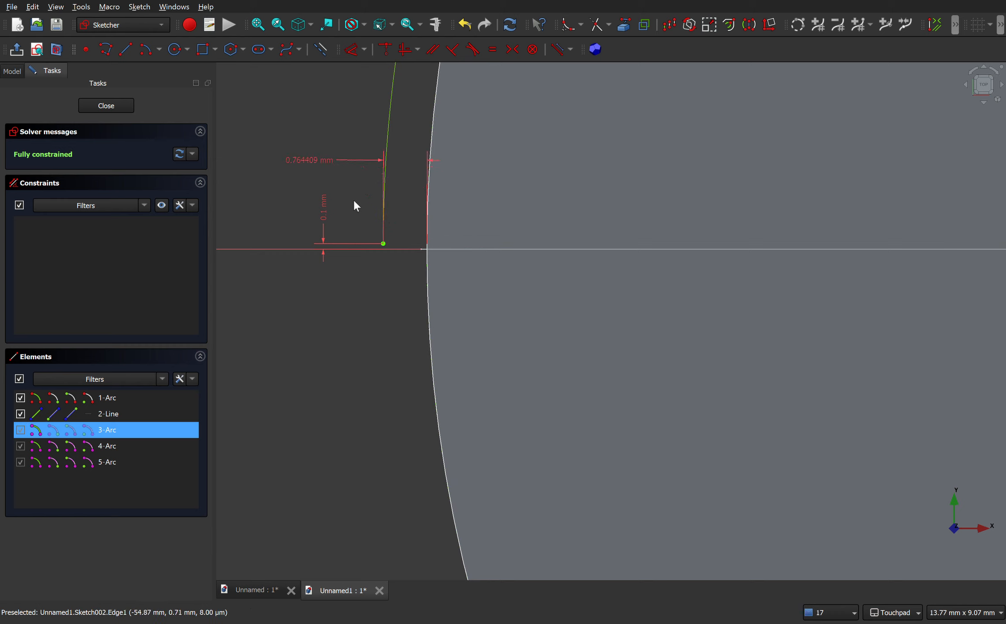
{"action": "type", "text": "0.1"}
{"action": "key", "text": "Return"}
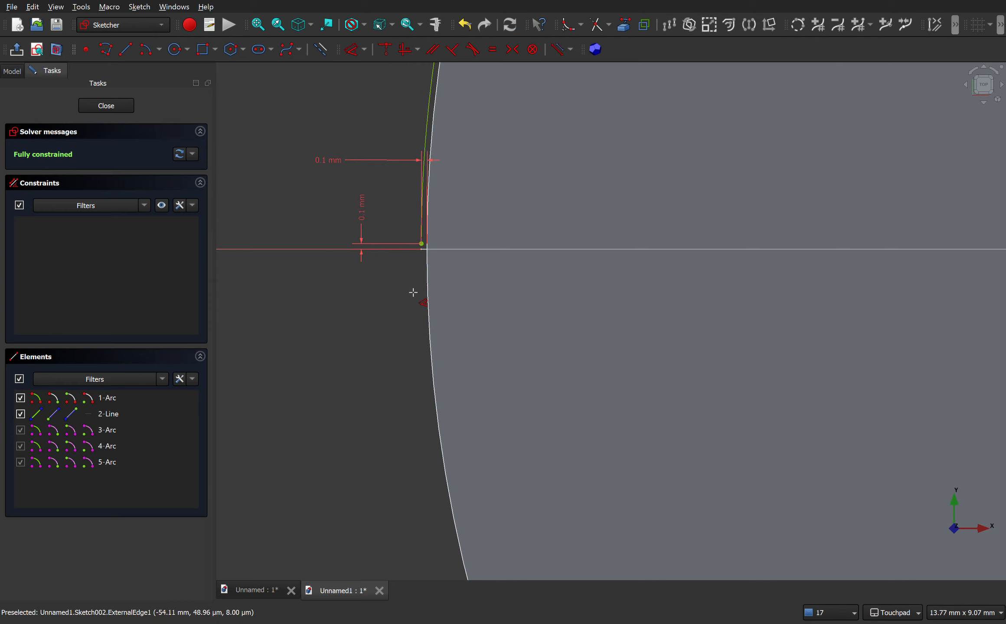
Examine the gap between the left offset arc and the oval's edge, near the X axis and further up the arc.
{"action": "scroll", "coordinate": [411, 293], "scroll_direction": "up", "scroll_amount": 2}
{"action": "scroll", "coordinate": [422, 261], "scroll_direction": "up", "scroll_amount": 3}
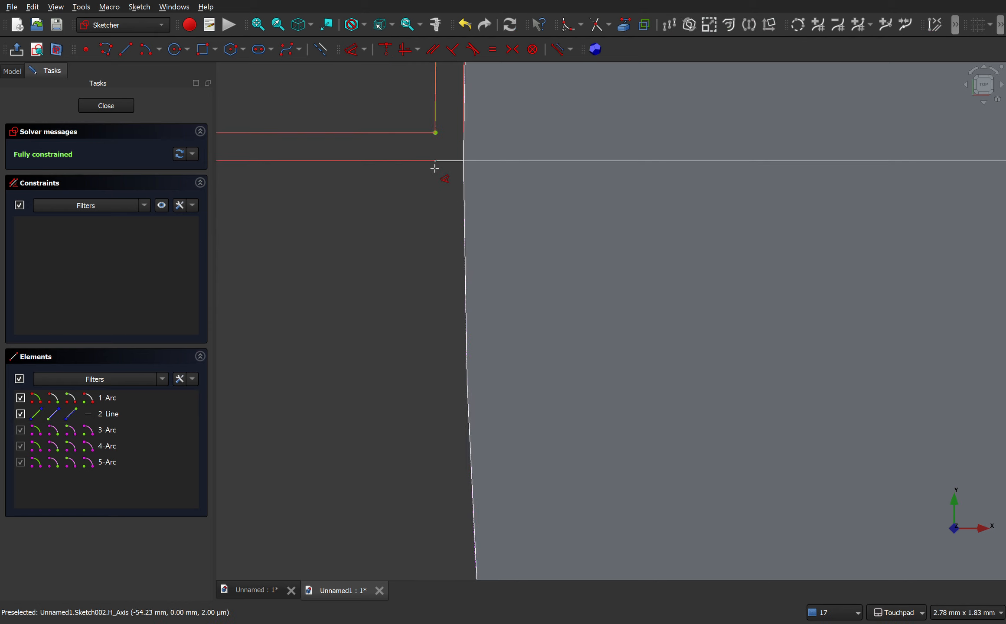
{"action": "scroll", "coordinate": [440, 169], "scroll_direction": "down", "scroll_amount": 3}
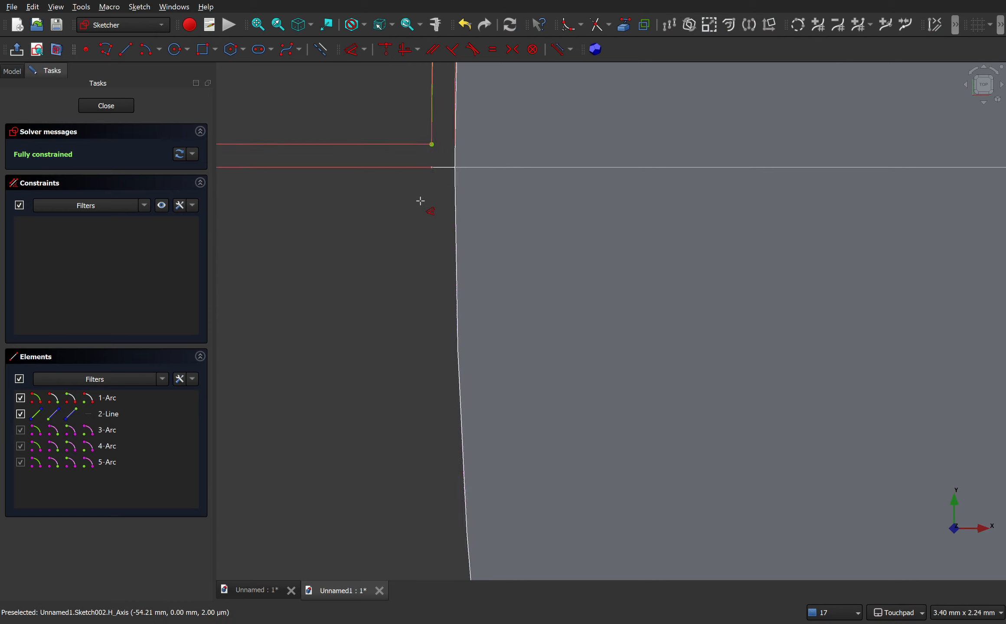
{"action": "scroll", "coordinate": [395, 174], "scroll_direction": "down", "scroll_amount": 2}
{"action": "scroll", "coordinate": [395, 174], "scroll_direction": "down", "scroll_amount": 5}
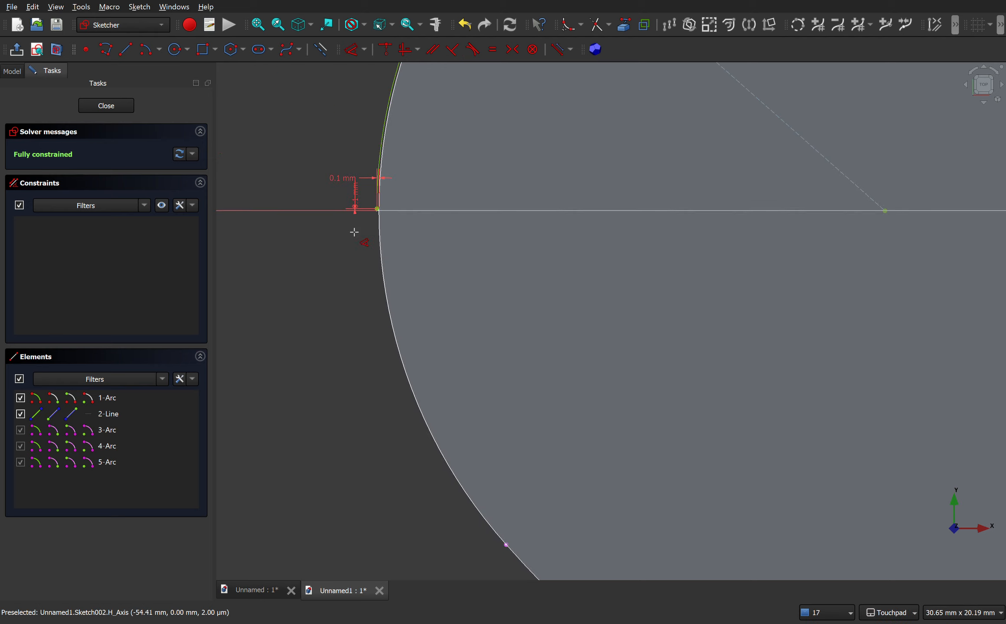
{"action": "scroll", "coordinate": [367, 155], "scroll_direction": "up", "scroll_amount": 4}
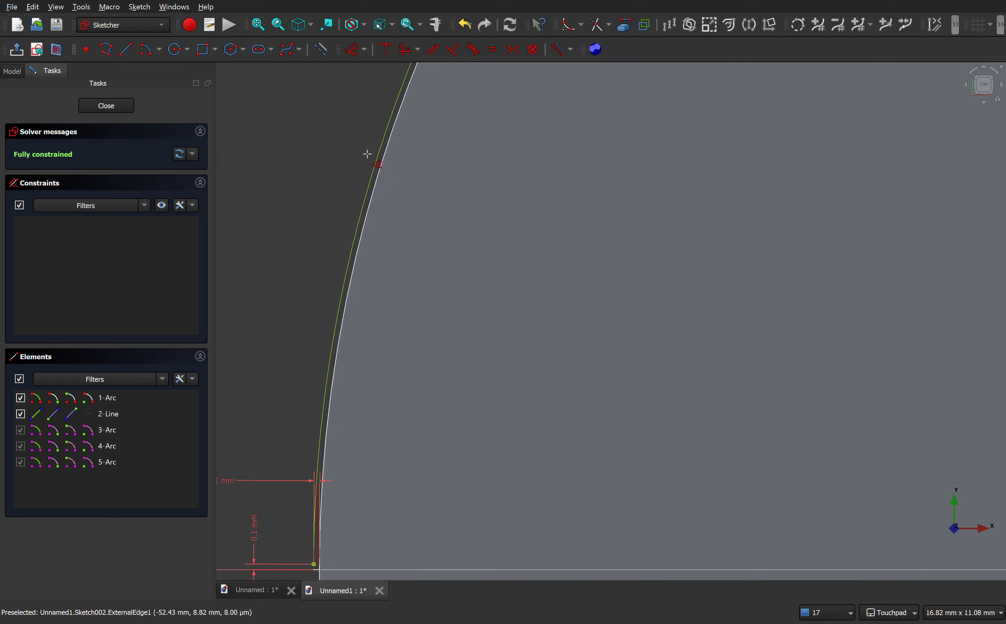
{"action": "scroll", "coordinate": [360, 174], "scroll_direction": "down", "scroll_amount": 3}
{"action": "scroll", "coordinate": [346, 179], "scroll_direction": "down", "scroll_amount": 4}
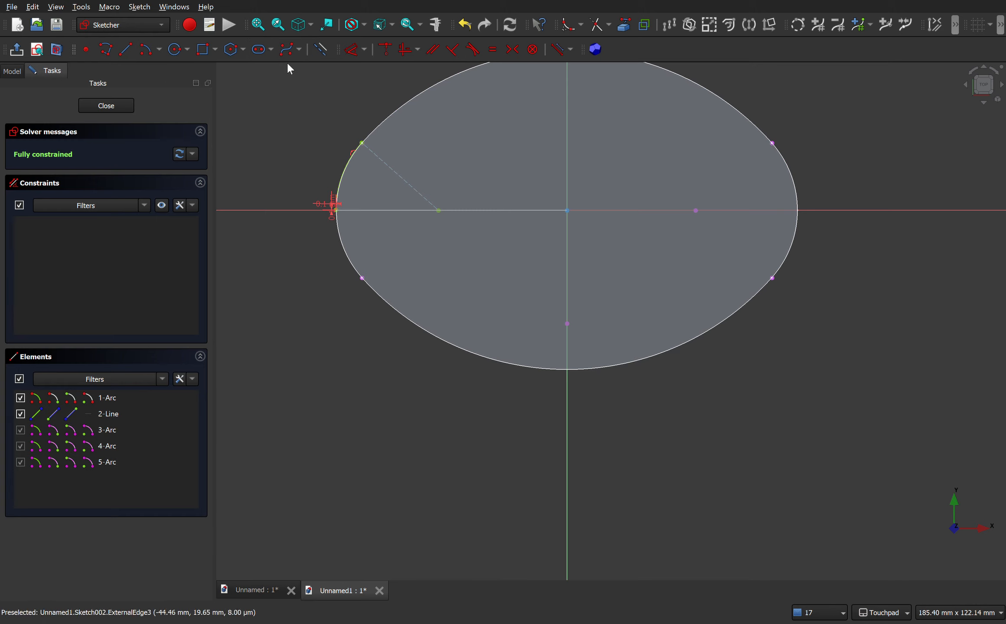
Draw a construction line from the right reference arc's center to a point just outside the oval's upper-right junction.
{"action": "left_click", "coordinate": [127, 52]}
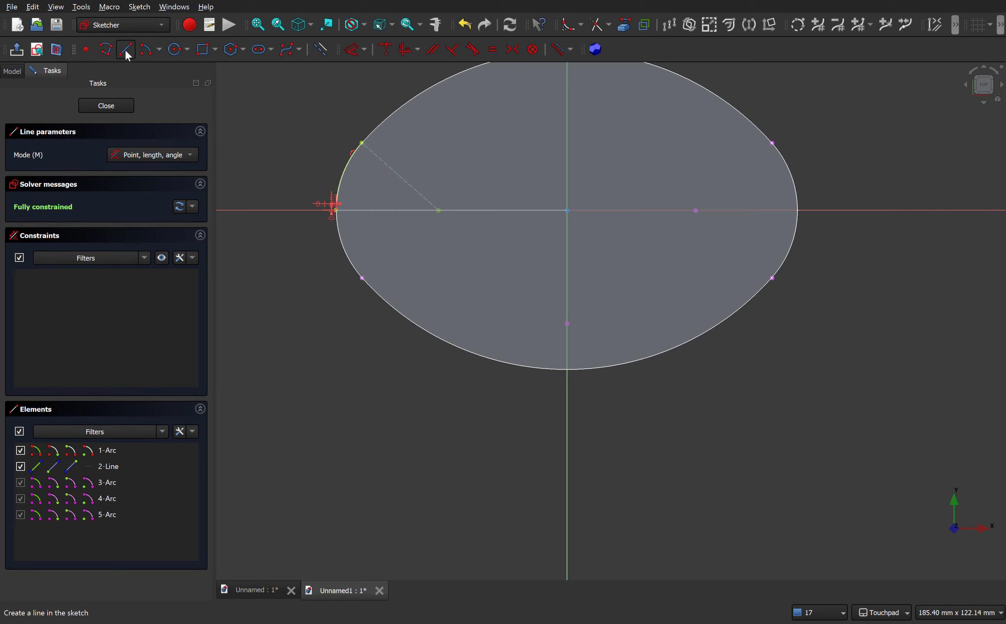
{"action": "left_click", "coordinate": [701, 216]}
{"action": "left_click", "coordinate": [779, 122]}
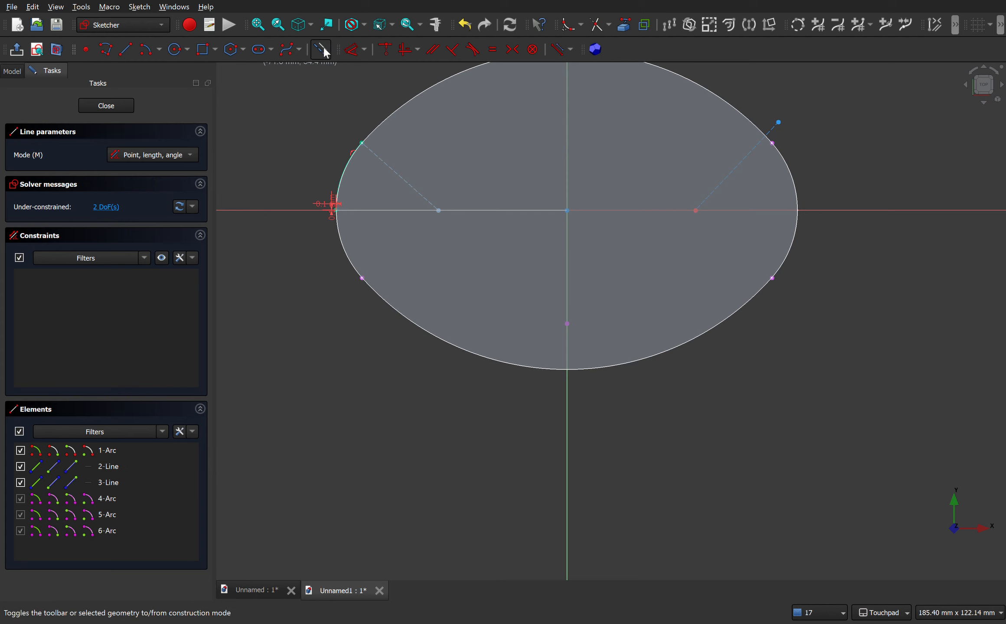
Draw a center-defined arc around the right reference arc's center, from the construction line's outer endpoint to just above the X axis.
{"action": "left_click", "coordinate": [146, 49]}
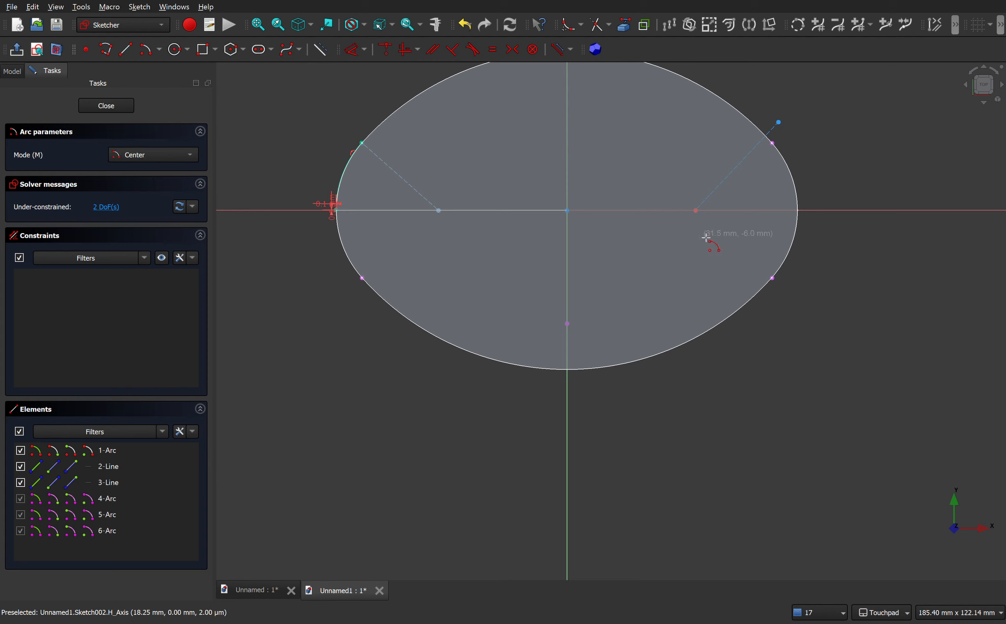
{"action": "left_click", "coordinate": [697, 212]}
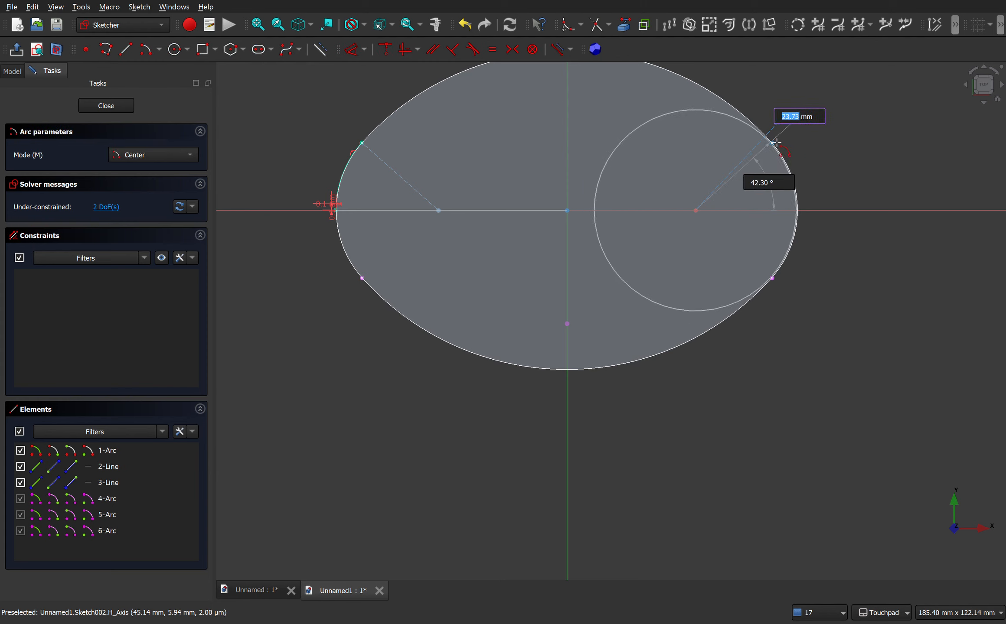
{"action": "left_click", "coordinate": [779, 123]}
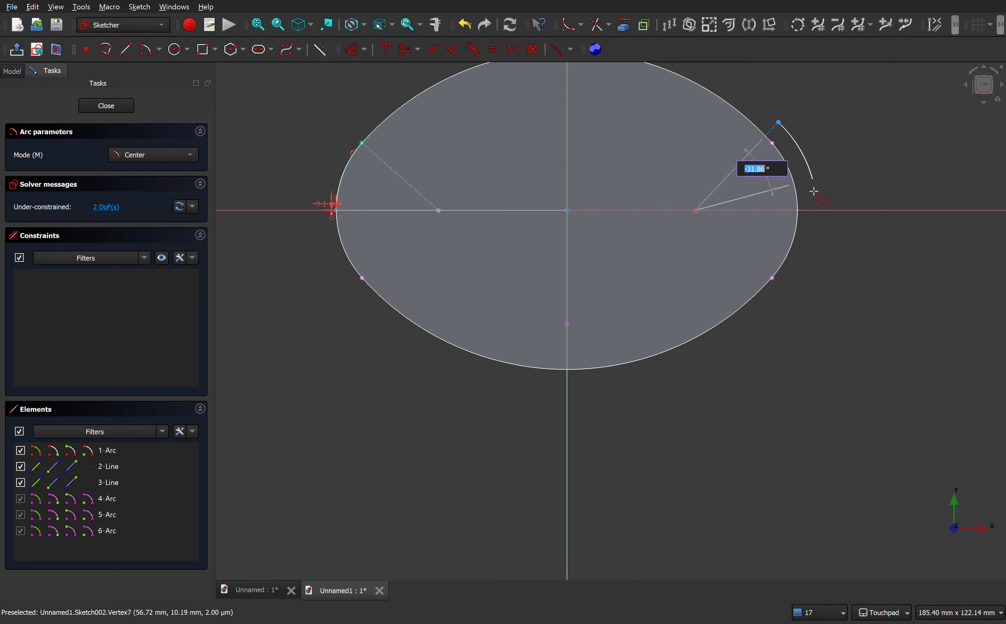
{"action": "left_click", "coordinate": [816, 196]}
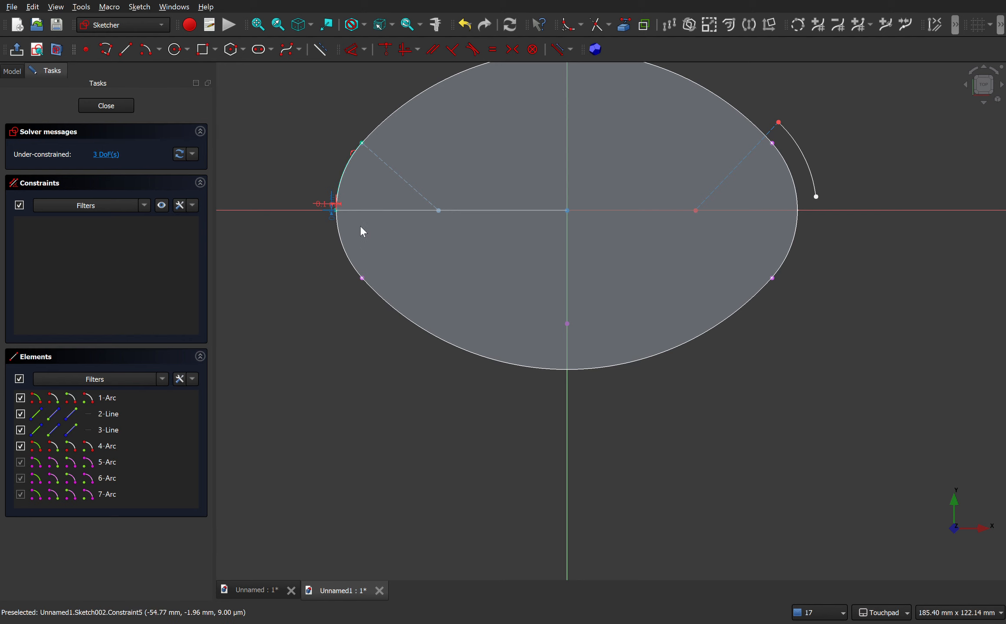
Align the lower endpoints of the left and right offset arcs horizontally and make them symmetric about the Y axis.
{"action": "left_click", "coordinate": [816, 196]}
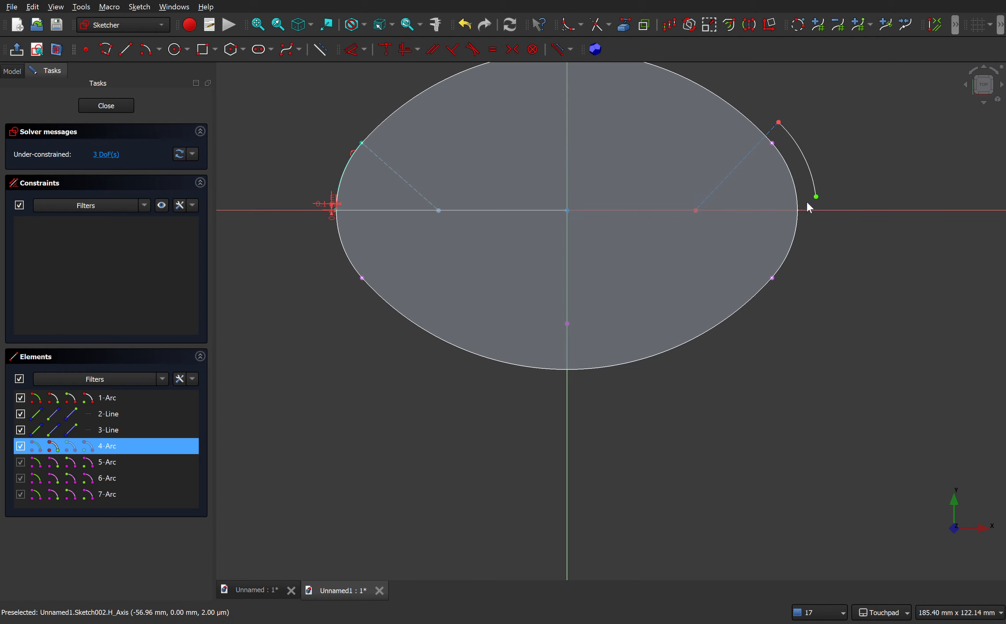
{"action": "scroll", "coordinate": [323, 201], "scroll_direction": "up", "scroll_amount": 15}
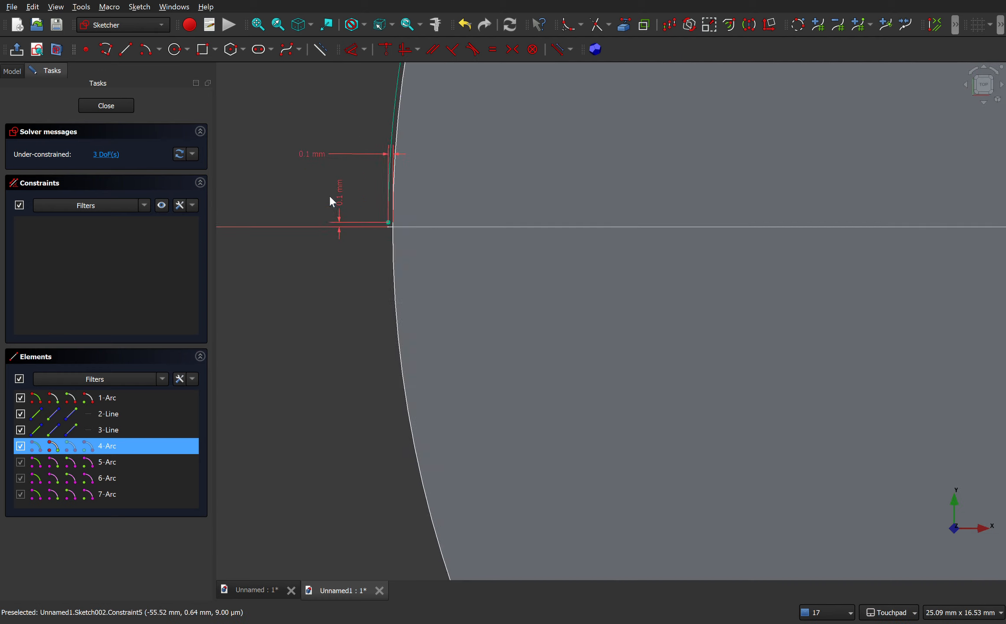
{"action": "left_click", "coordinate": [519, 276]}
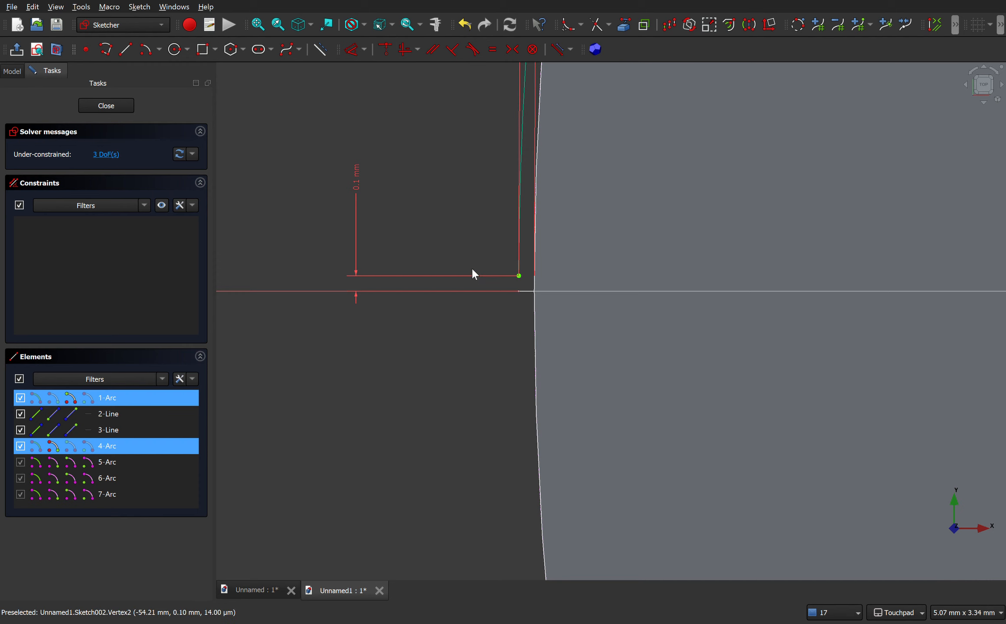
{"action": "scroll", "coordinate": [472, 271], "scroll_direction": "down", "scroll_amount": 15}
{"action": "scroll", "coordinate": [428, 226], "scroll_direction": "down", "scroll_amount": 2}
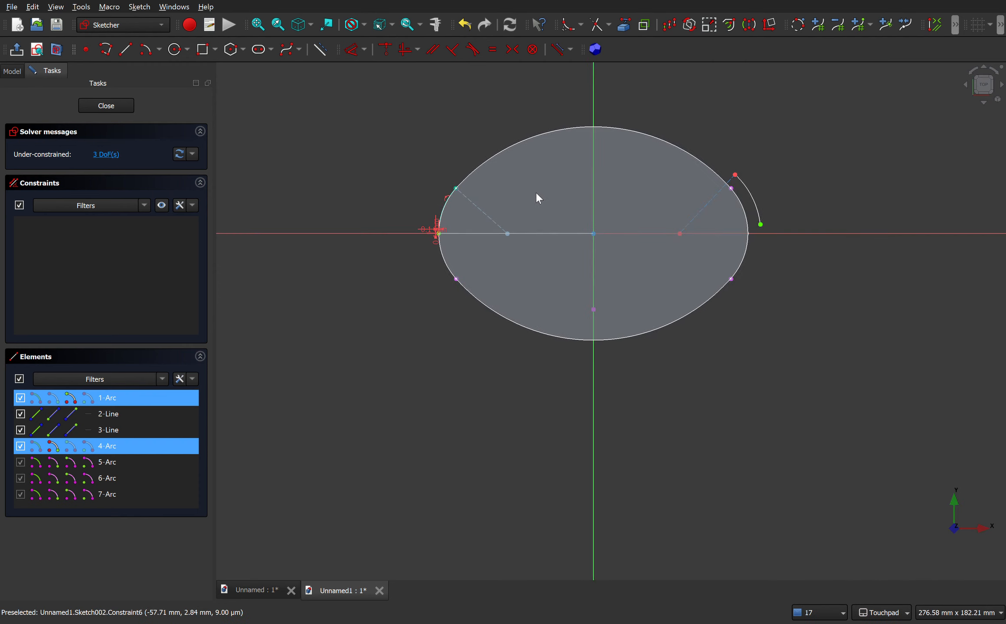
{"action": "left_click", "coordinate": [403, 50]}
{"action": "scroll", "coordinate": [491, 142], "scroll_direction": "up", "scroll_amount": 2}
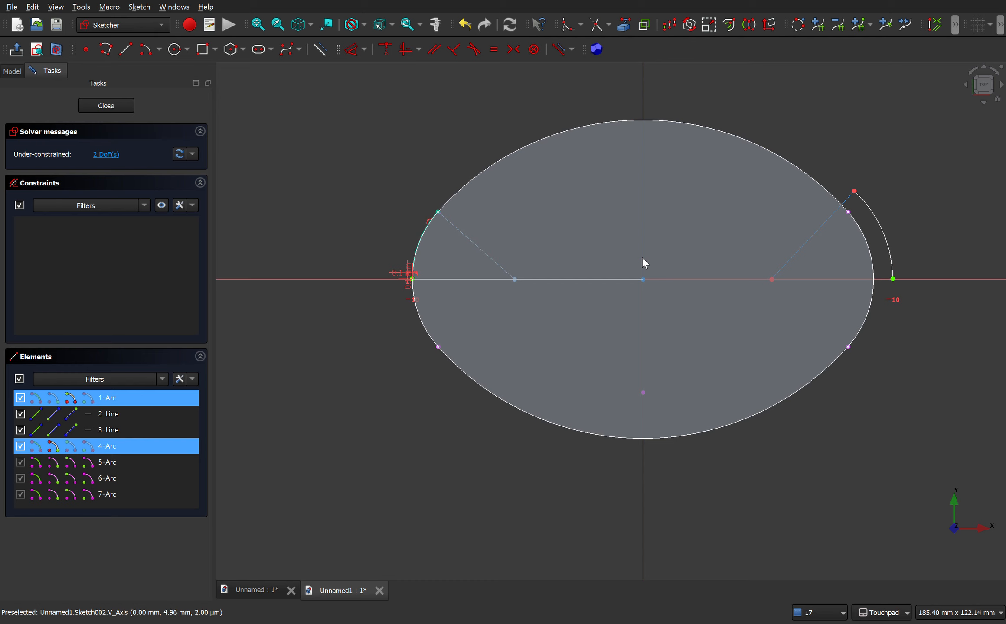
{"action": "left_click", "coordinate": [642, 258]}
{"action": "left_click", "coordinate": [513, 49]}
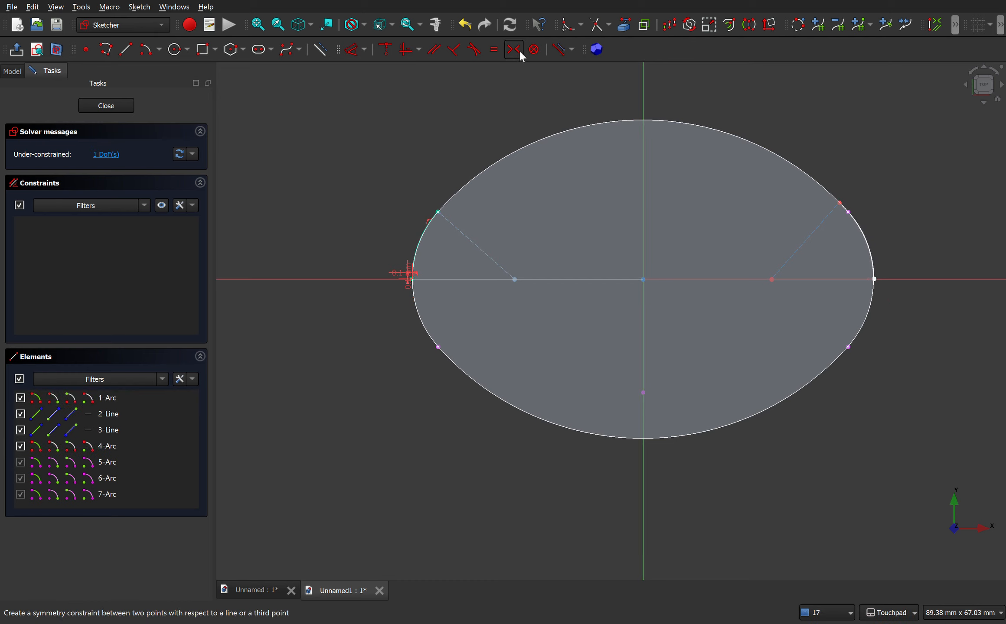
Move the right offset arc's upper endpoint down along the oval's edge to just below the upper-right junction.
{"action": "scroll", "coordinate": [876, 285], "scroll_direction": "up", "scroll_amount": 5}
{"action": "scroll", "coordinate": [852, 239], "scroll_direction": "up", "scroll_amount": 15}
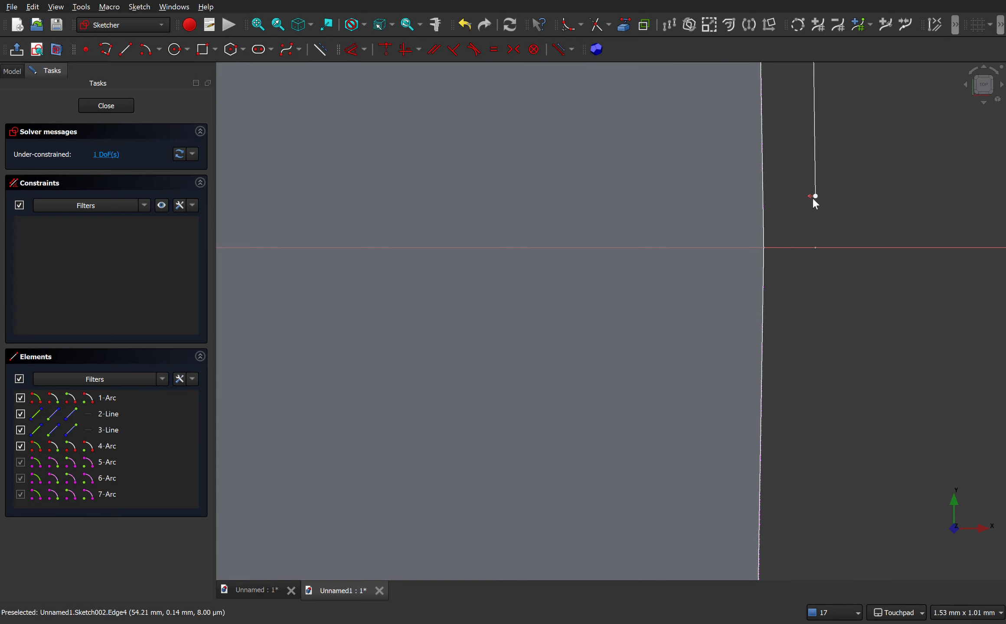
{"action": "scroll", "coordinate": [754, 289], "scroll_direction": "down", "scroll_amount": 15}
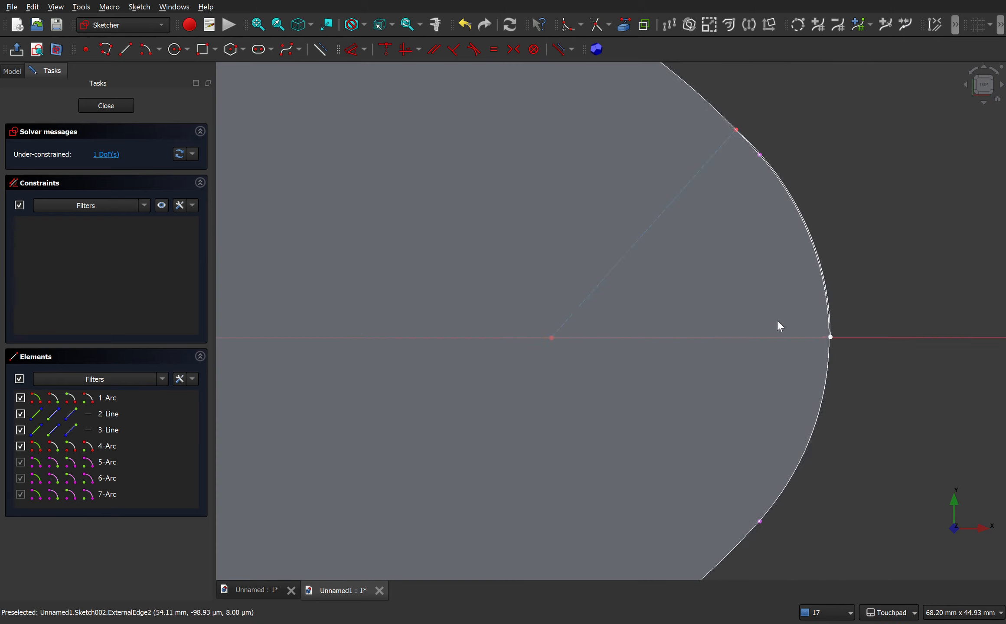
{"action": "scroll", "coordinate": [779, 326], "scroll_direction": "down", "scroll_amount": 4}
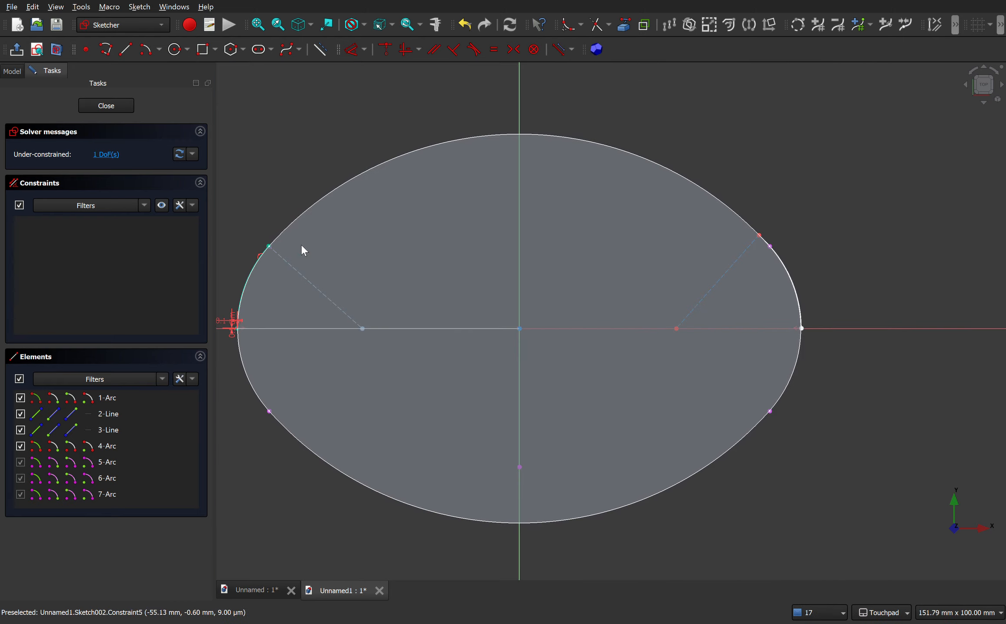
{"action": "scroll", "coordinate": [736, 275], "scroll_direction": "up", "scroll_amount": 5}
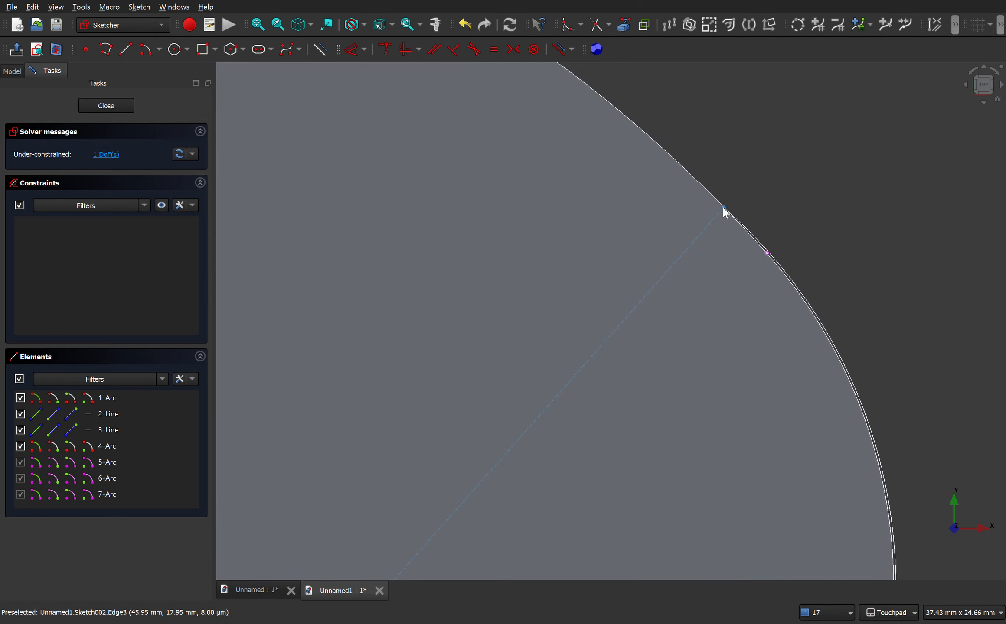
{"action": "mouse_move", "coordinate": [723, 208]}
{"action": "left_mouse_down"}
{"action": "mouse_move", "coordinate": [757, 215]}
{"action": "mouse_move", "coordinate": [740, 224]}
{"action": "mouse_move", "coordinate": [822, 294]}
{"action": "mouse_move", "coordinate": [862, 377]}
{"action": "mouse_move", "coordinate": [856, 321]}
{"action": "mouse_move", "coordinate": [798, 231]}
{"action": "mouse_move", "coordinate": [835, 260]}
{"action": "mouse_move", "coordinate": [815, 243]}
{"action": "mouse_move", "coordinate": [765, 250]}
{"action": "left_mouse_up"}
{"action": "scroll", "coordinate": [765, 251], "scroll_direction": "up", "scroll_amount": 5}
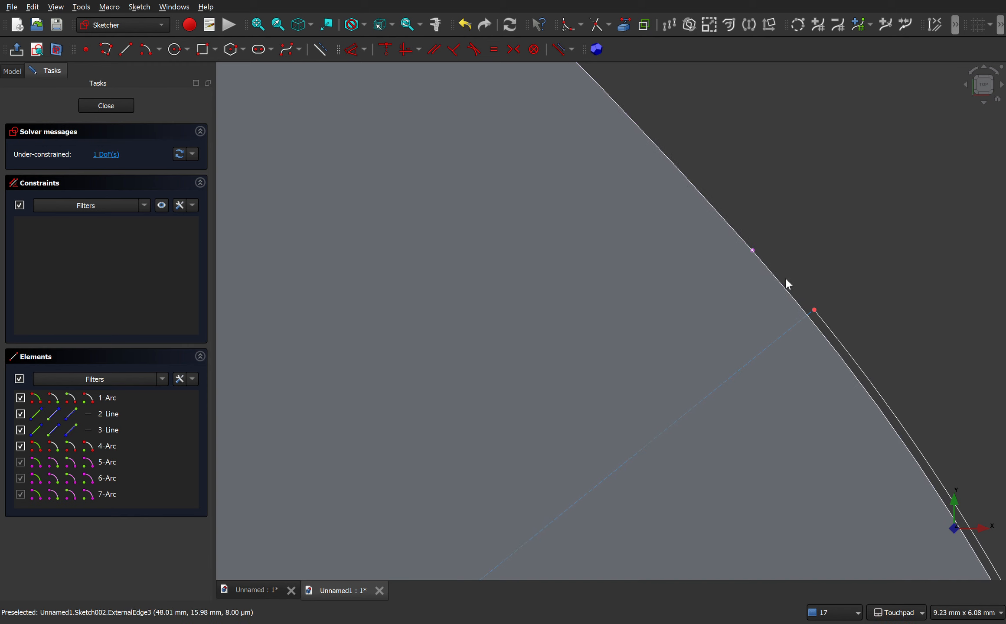
Constrain the right construction line to pass through the right reference arc's upper endpoint.
{"action": "scroll", "coordinate": [726, 237], "scroll_direction": "down", "scroll_amount": 3}
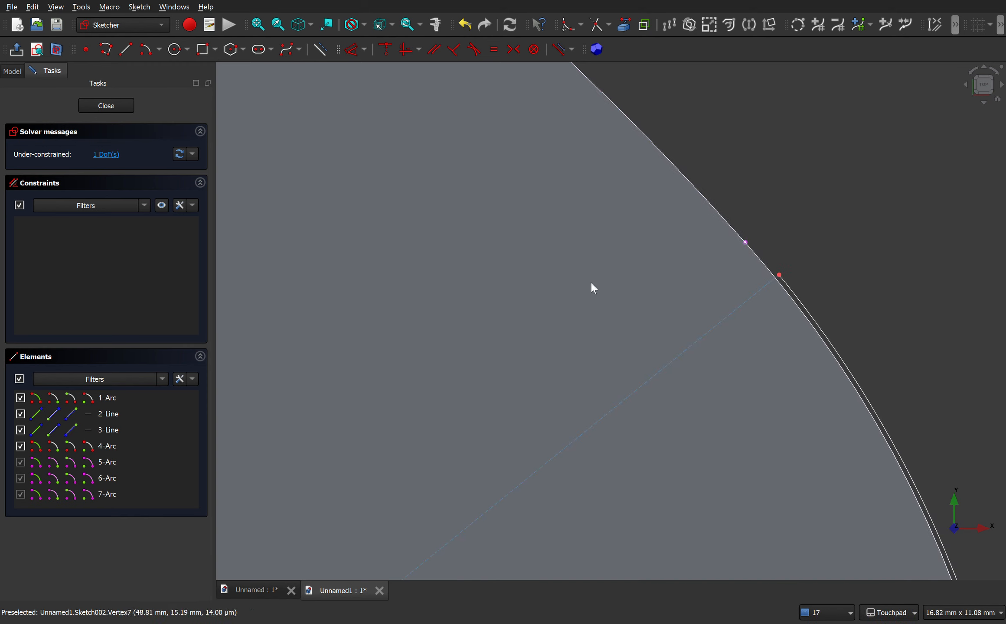
{"action": "scroll", "coordinate": [766, 293], "scroll_direction": "up", "scroll_amount": 6}
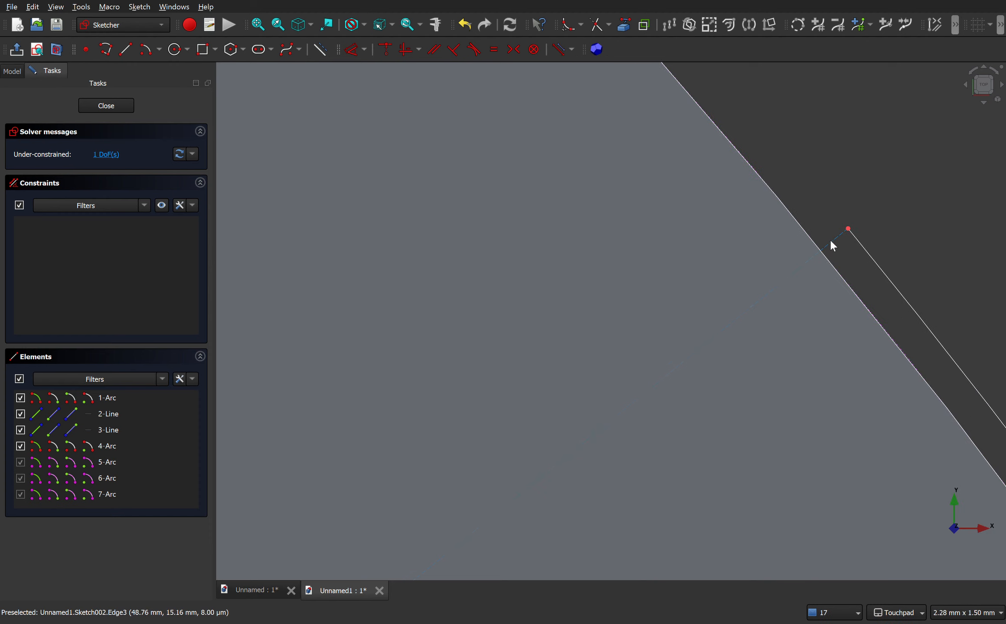
{"action": "left_click", "coordinate": [830, 241]}
{"action": "scroll", "coordinate": [835, 261], "scroll_direction": "down", "scroll_amount": 5}
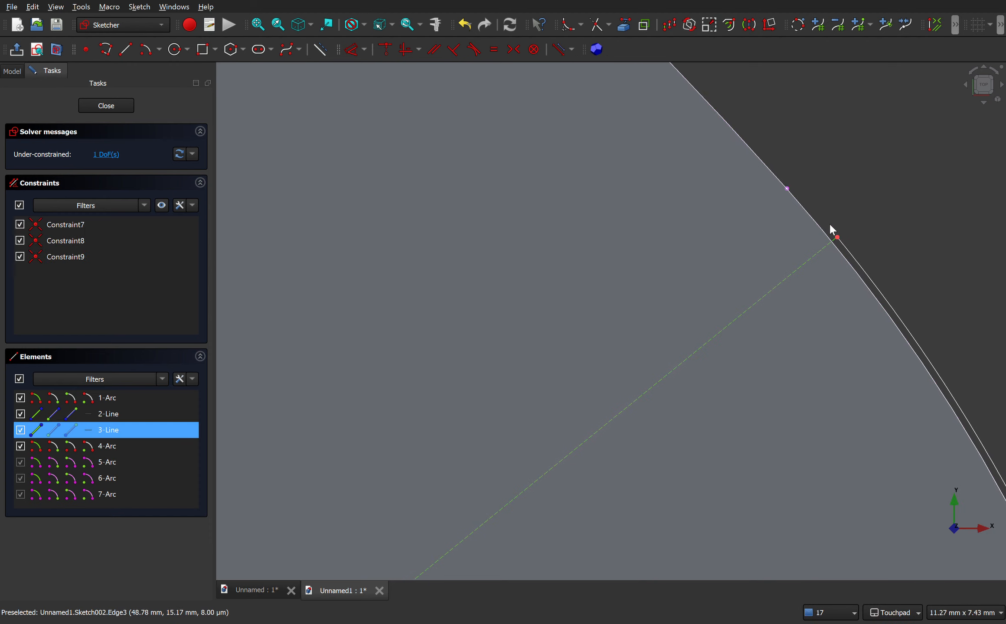
{"action": "left_click", "coordinate": [786, 189]}
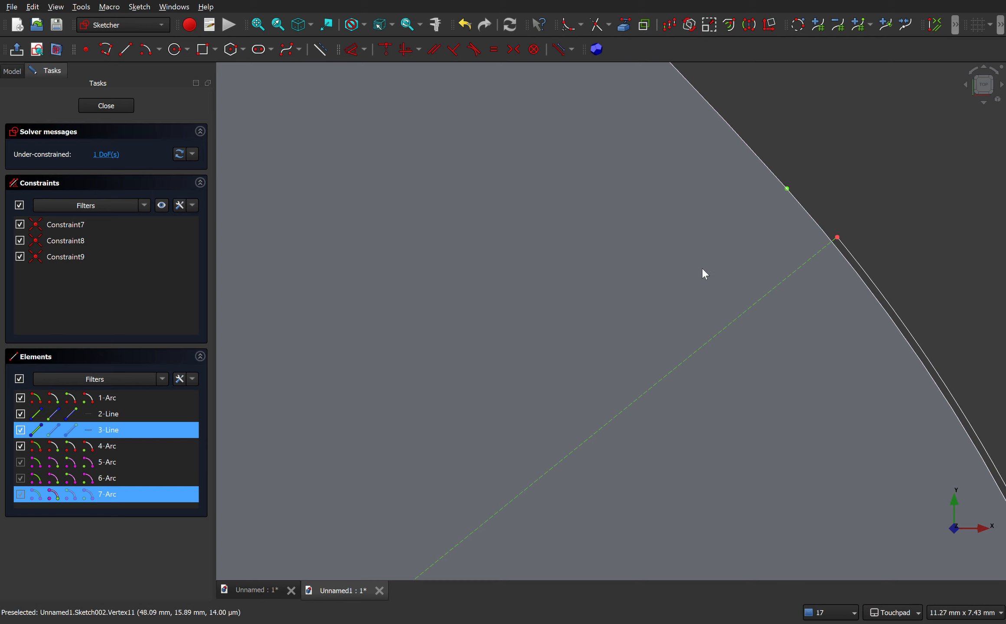
{"action": "left_click", "coordinate": [385, 49]}
Draw a center-defined arc around the large reference arc's center on the Y axis, from the right offset arc's upper endpoint to the left one's.
{"action": "scroll", "coordinate": [503, 136], "scroll_direction": "down", "scroll_amount": 10}
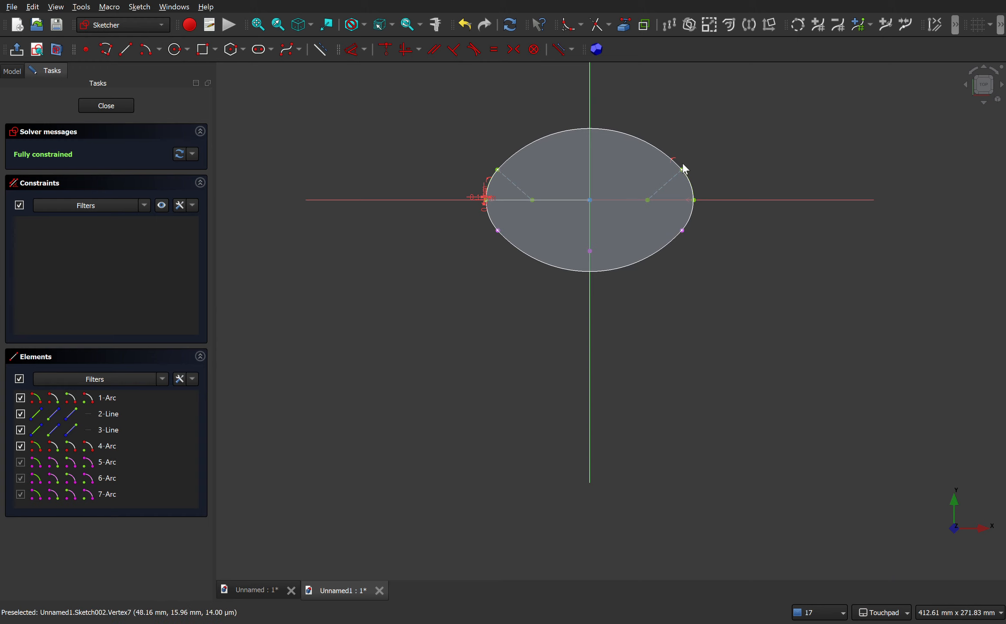
{"action": "left_click", "coordinate": [146, 51]}
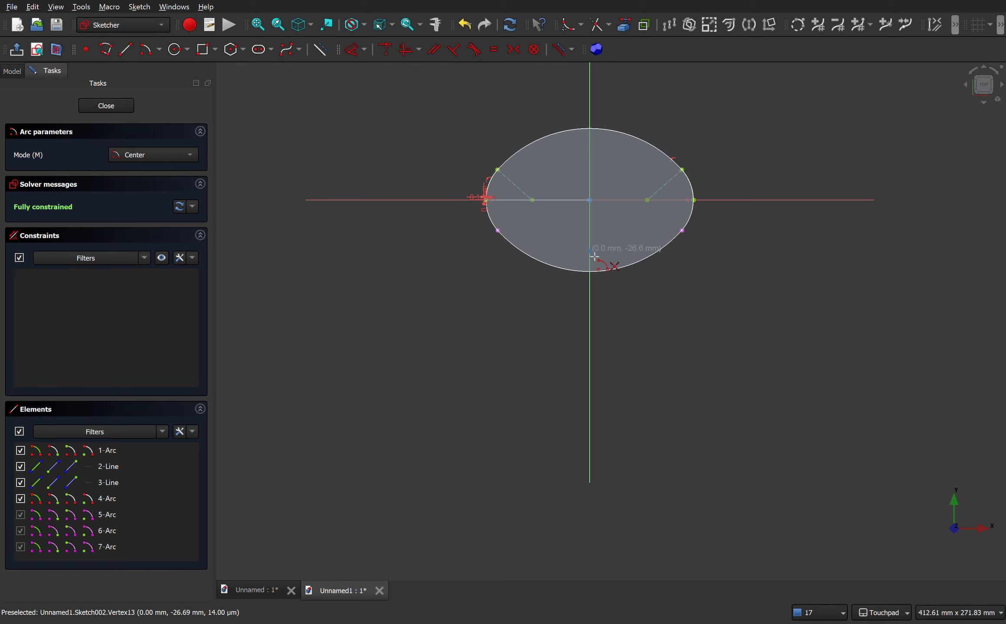
{"action": "scroll", "coordinate": [594, 258], "scroll_direction": "up", "scroll_amount": 5}
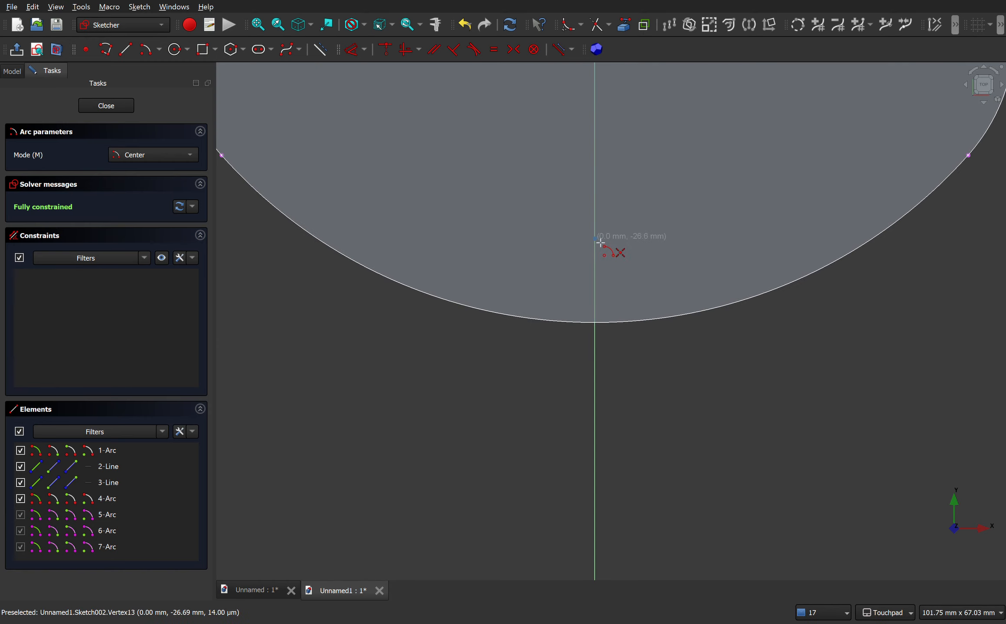
{"action": "left_click", "coordinate": [600, 242]}
{"action": "scroll", "coordinate": [597, 243], "scroll_direction": "down", "scroll_amount": 5}
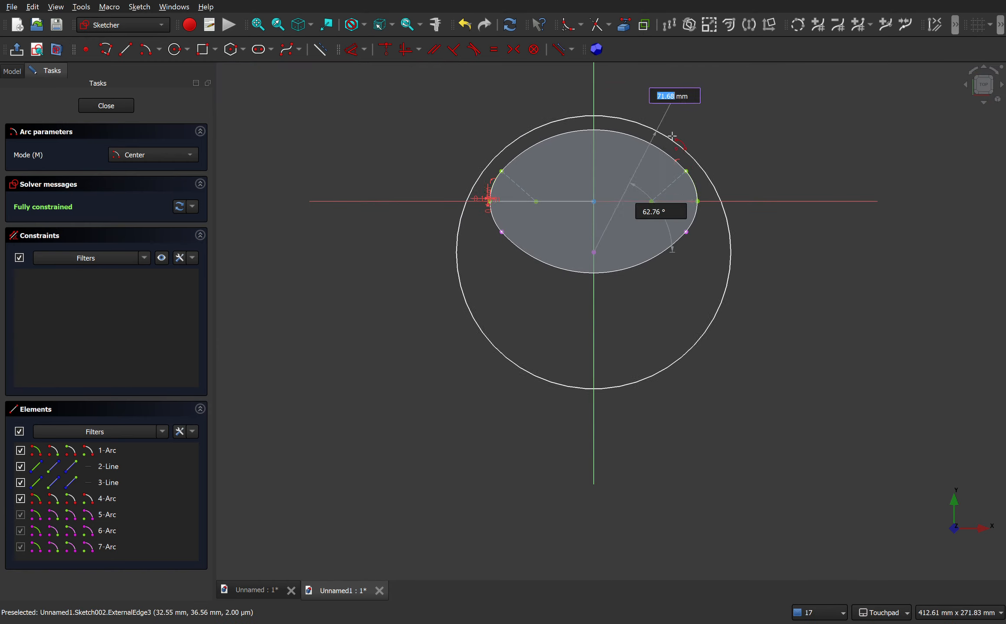
{"action": "scroll", "coordinate": [671, 136], "scroll_direction": "up", "scroll_amount": 10}
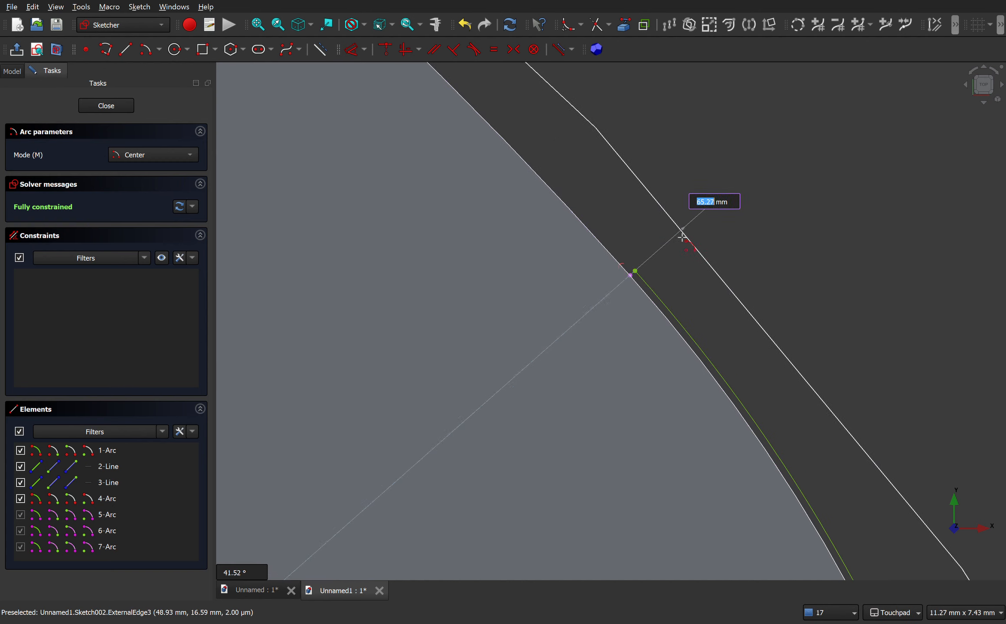
{"action": "scroll", "coordinate": [643, 272], "scroll_direction": "up", "scroll_amount": 10}
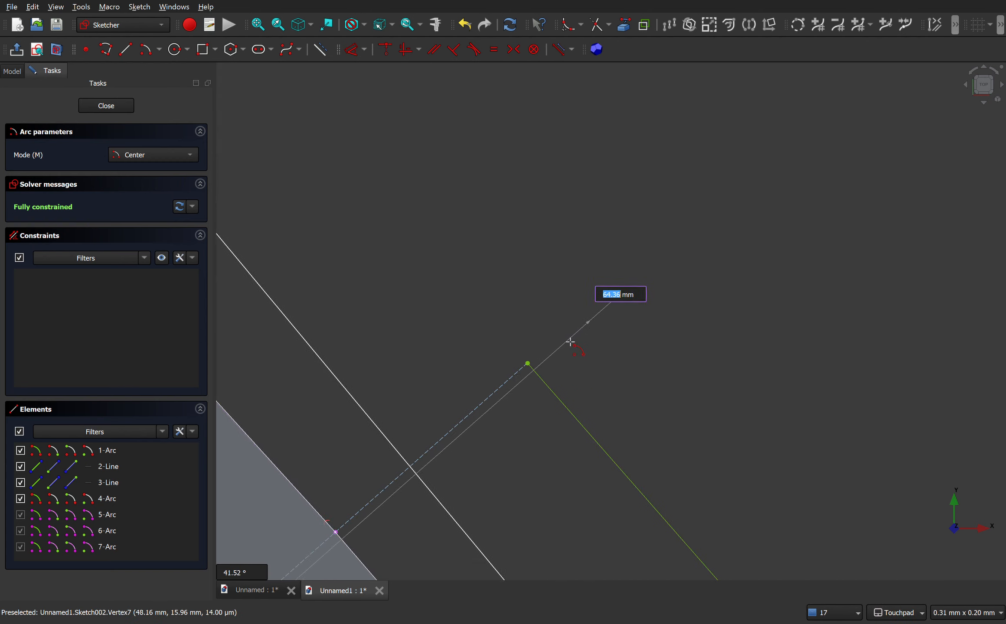
{"action": "left_click", "coordinate": [529, 364]}
{"action": "scroll", "coordinate": [544, 357], "scroll_direction": "down", "scroll_amount": 4}
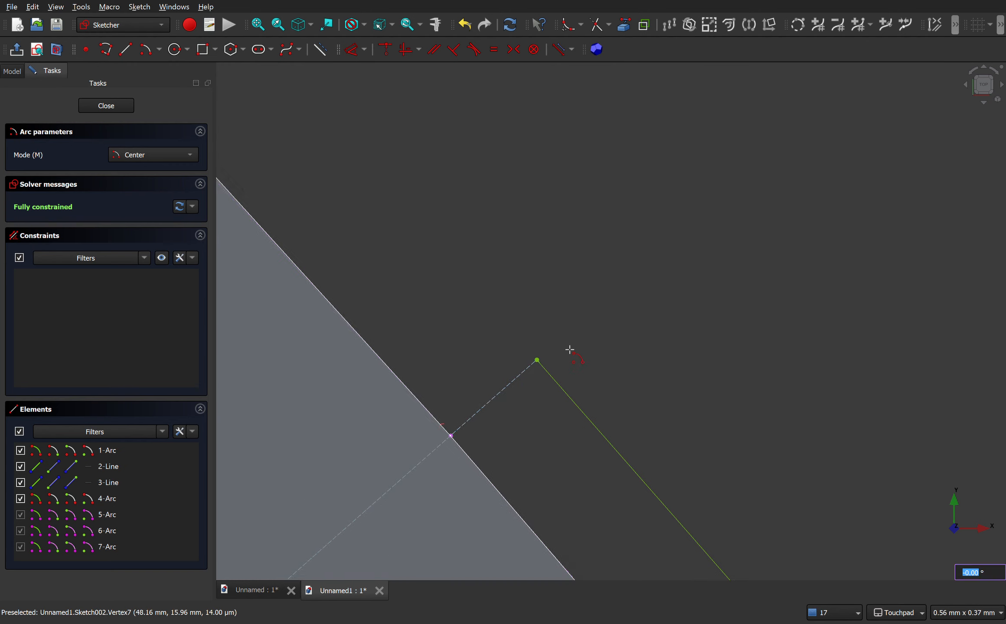
{"action": "scroll", "coordinate": [569, 349], "scroll_direction": "down", "scroll_amount": 15}
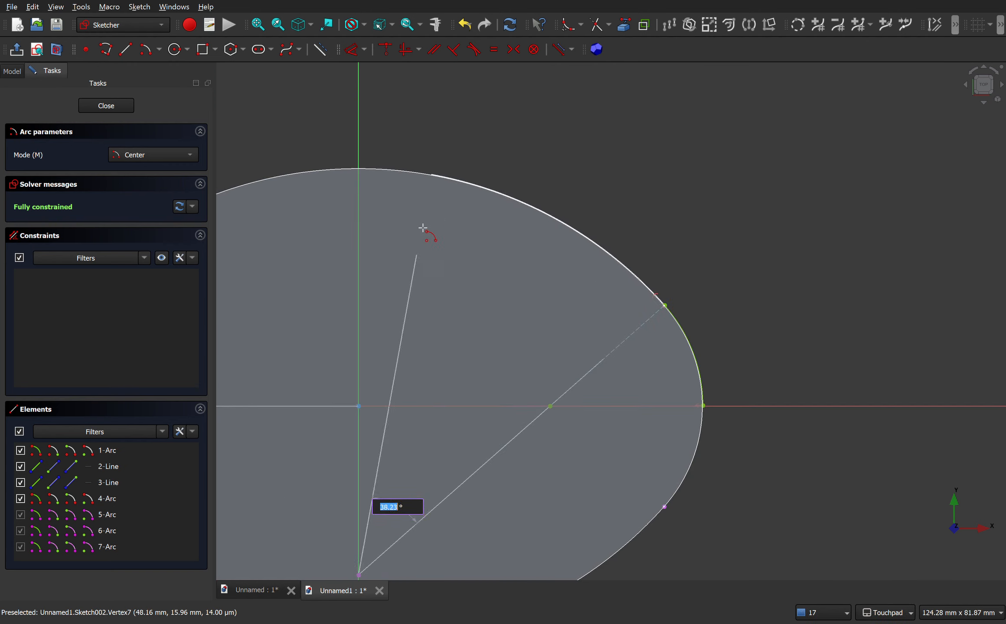
{"action": "scroll", "coordinate": [423, 228], "scroll_direction": "down", "scroll_amount": 5}
{"action": "scroll", "coordinate": [430, 260], "scroll_direction": "up", "scroll_amount": 20}
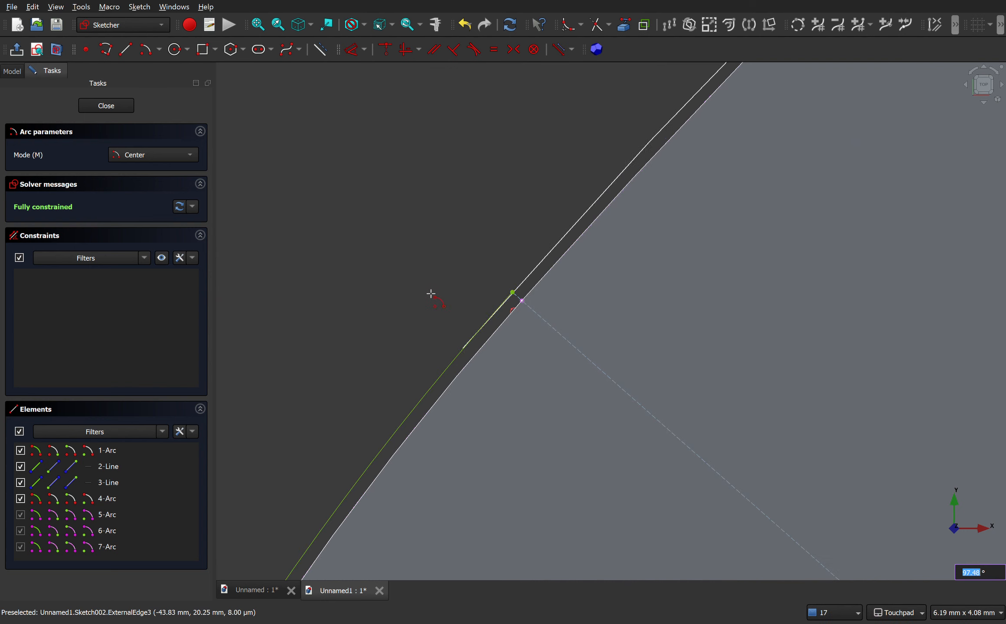
{"action": "left_click", "coordinate": [516, 298]}
{"action": "scroll", "coordinate": [477, 268], "scroll_direction": "down", "scroll_amount": 20}
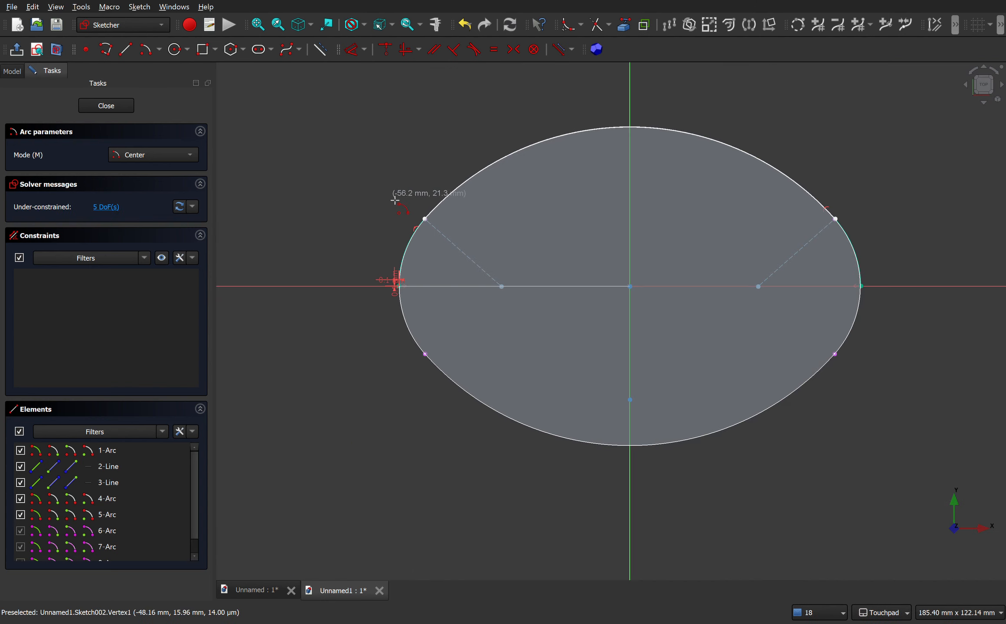
{"action": "scroll", "coordinate": [393, 198], "scroll_direction": "down", "scroll_amount": 1}
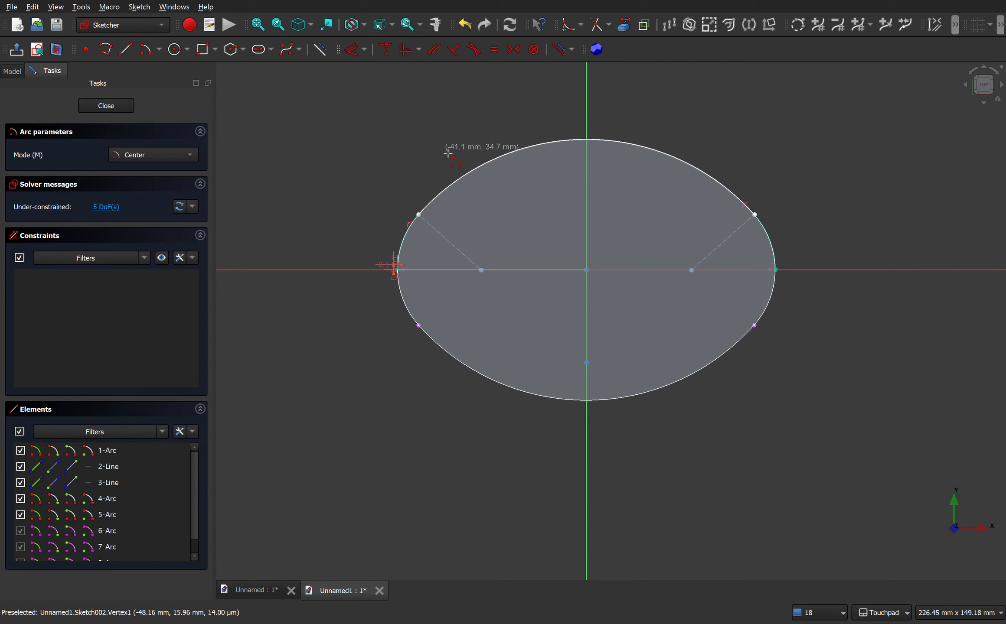
{"action": "key", "text": "Escape"}
Pull the new upper arc away from the oval and make its left endpoint coincident with the left offset arc's upper endpoint.
{"action": "scroll", "coordinate": [443, 147], "scroll_direction": "up", "scroll_amount": 10}
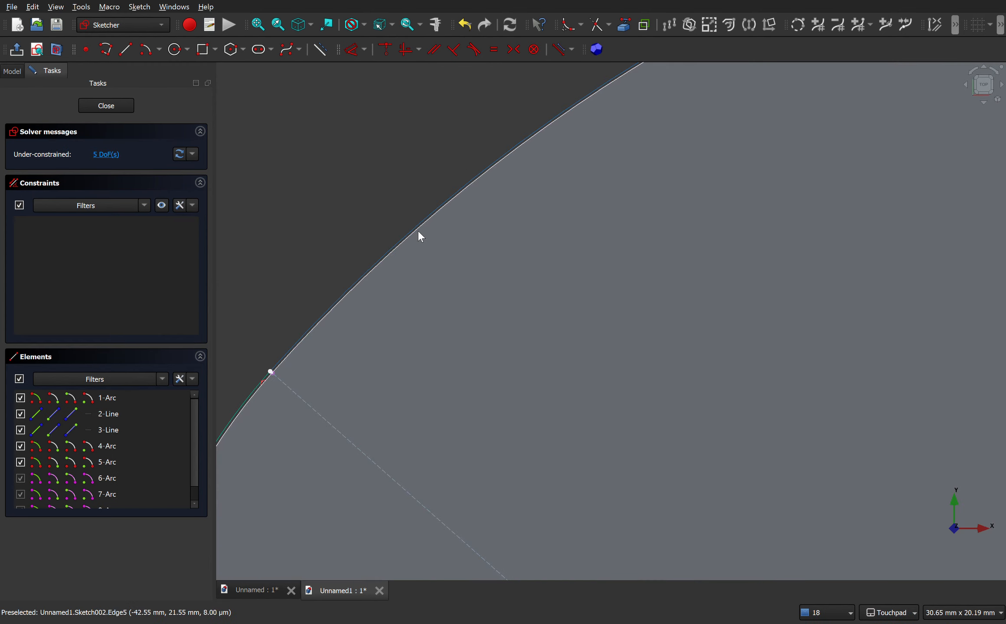
{"action": "left_click_drag", "start_coordinate": [417, 224], "coordinate": [385, 209]}
{"action": "scroll", "coordinate": [251, 362], "scroll_direction": "up", "scroll_amount": 1}
{"action": "left_click", "coordinate": [237, 341]}
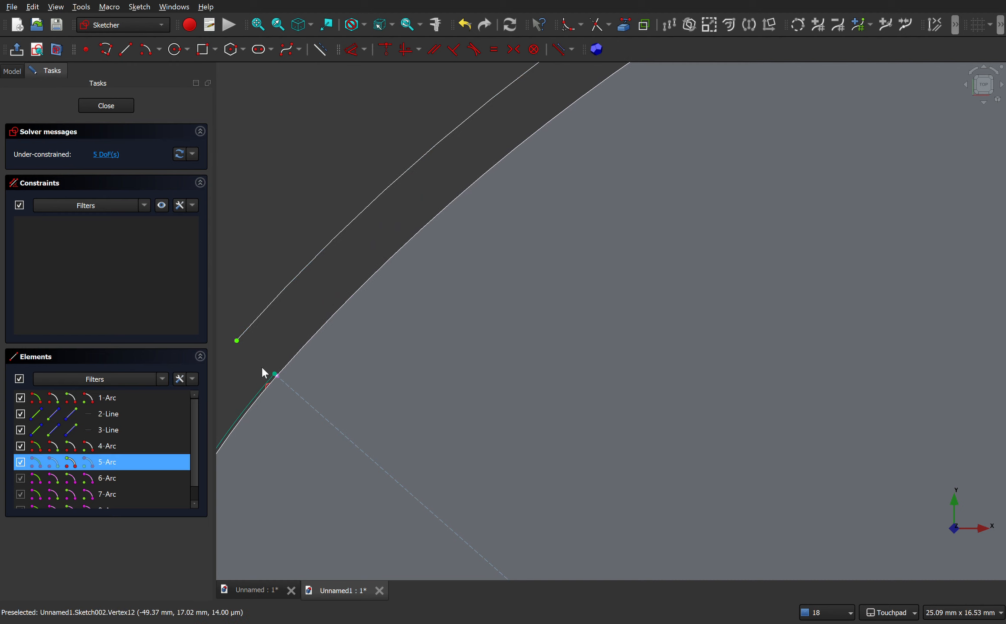
{"action": "left_click", "coordinate": [275, 375]}
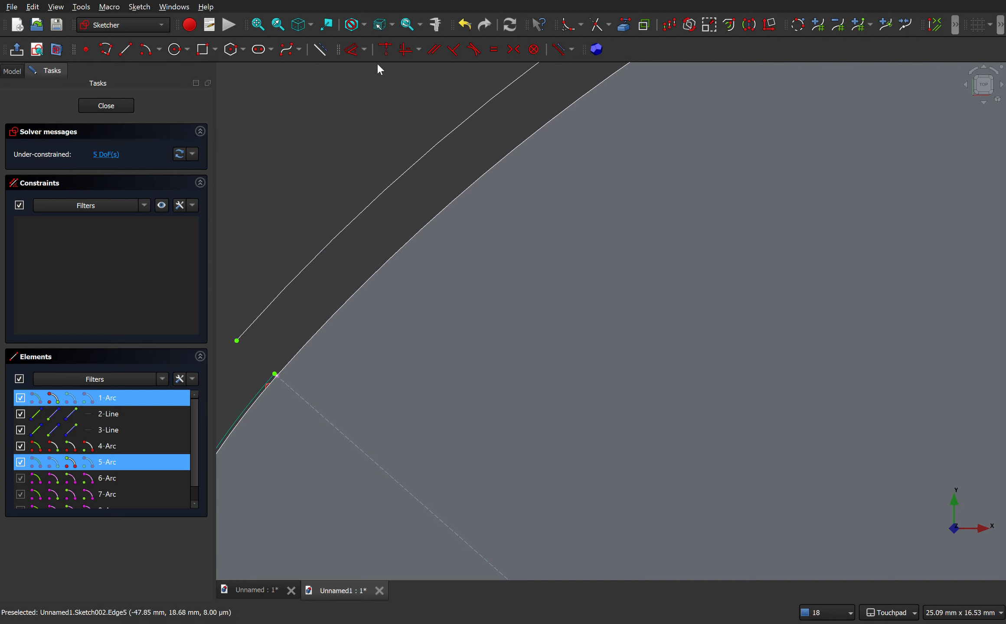
{"action": "left_click", "coordinate": [381, 51]}
{"action": "scroll", "coordinate": [344, 192], "scroll_direction": "down", "scroll_amount": 9}
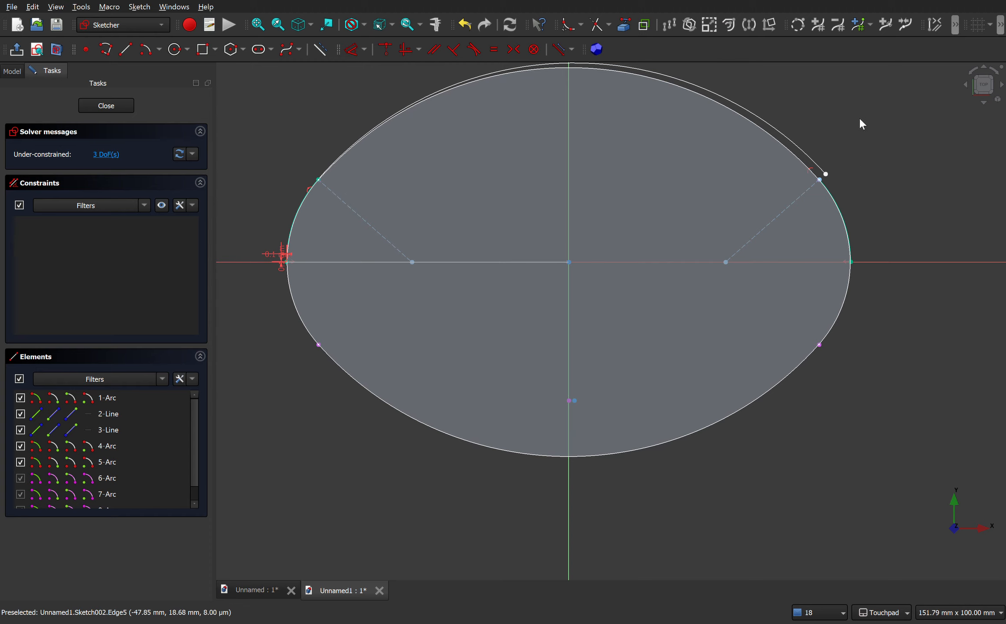
Make the upper arc's right endpoint coincident with the outer endpoint of the right construction line.
{"action": "scroll", "coordinate": [786, 202], "scroll_direction": "up", "scroll_amount": 13}
{"action": "left_click", "coordinate": [558, 300]}
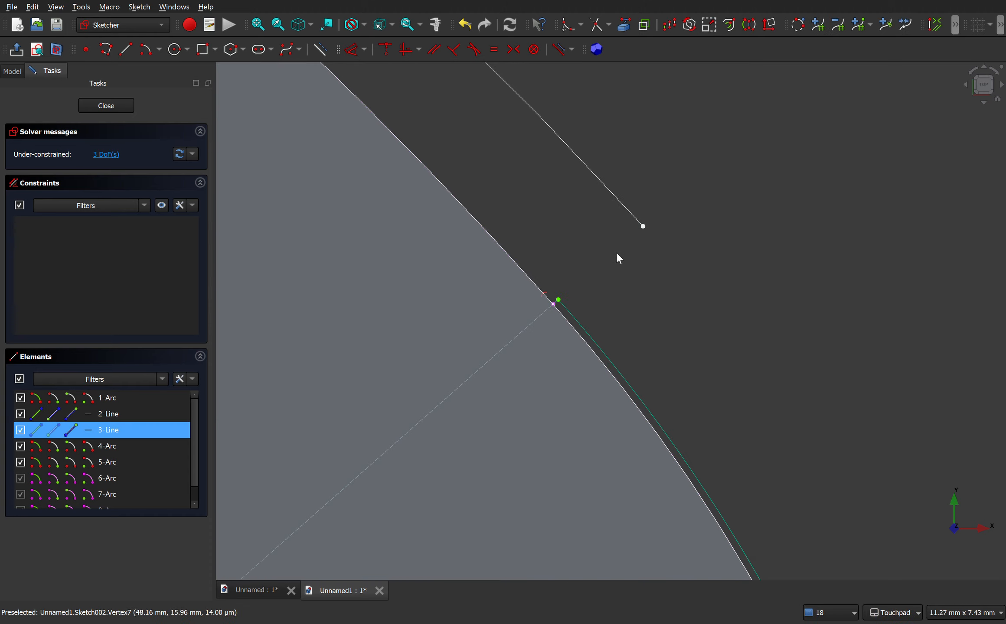
{"action": "left_click", "coordinate": [643, 226]}
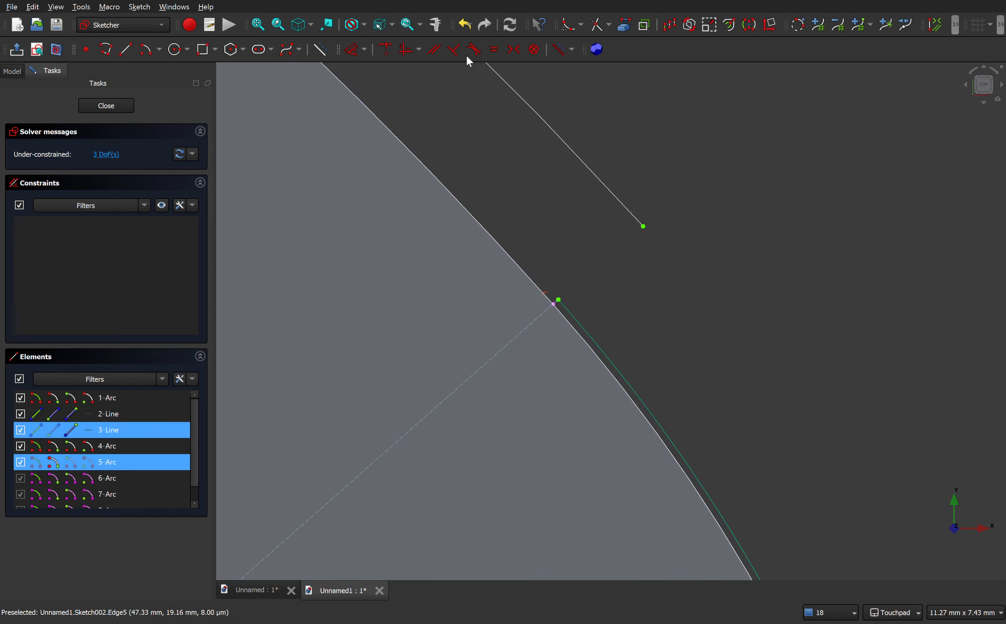
{"action": "left_click", "coordinate": [384, 49]}
{"action": "scroll", "coordinate": [709, 241], "scroll_direction": "down", "scroll_amount": 9}
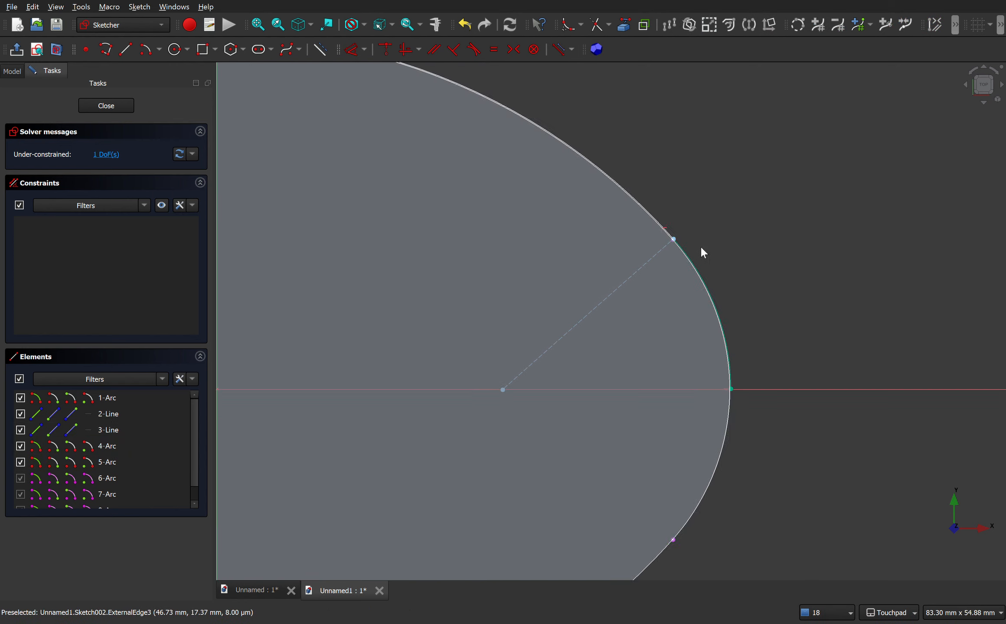
Make the upper arc's center coincident with the large reference arc's center on the Y axis.
{"action": "scroll", "coordinate": [707, 239], "scroll_direction": "down", "scroll_amount": 4}
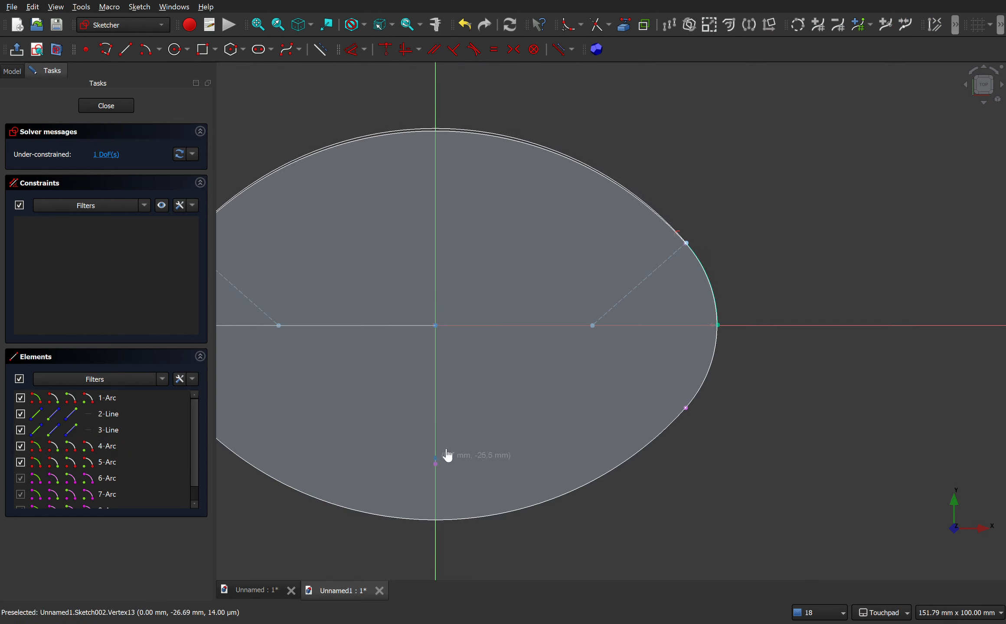
{"action": "scroll", "coordinate": [438, 463], "scroll_direction": "up", "scroll_amount": 7}
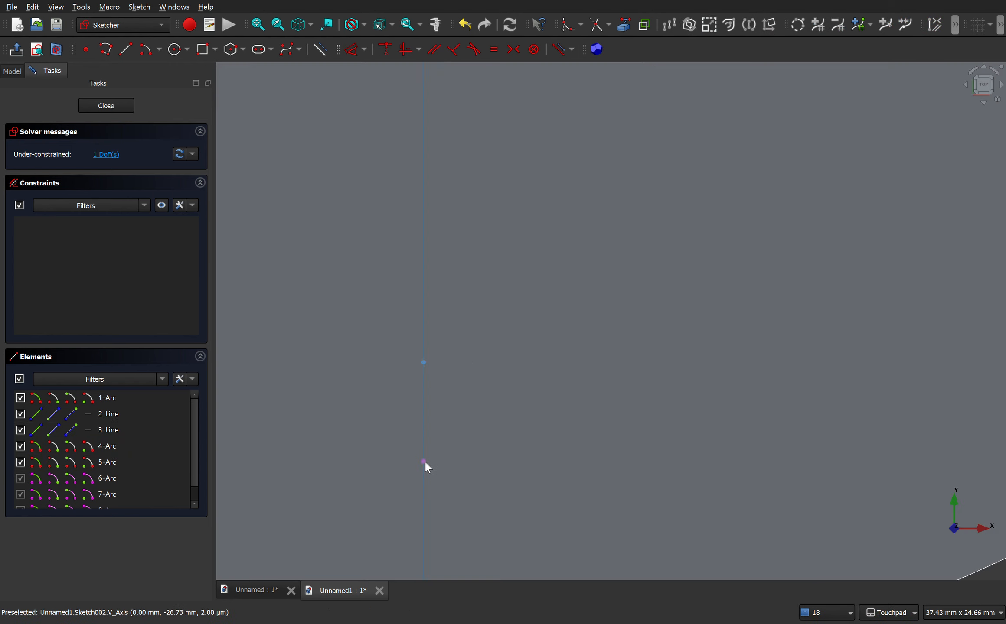
{"action": "left_click", "coordinate": [424, 461]}
{"action": "left_click", "coordinate": [424, 362]}
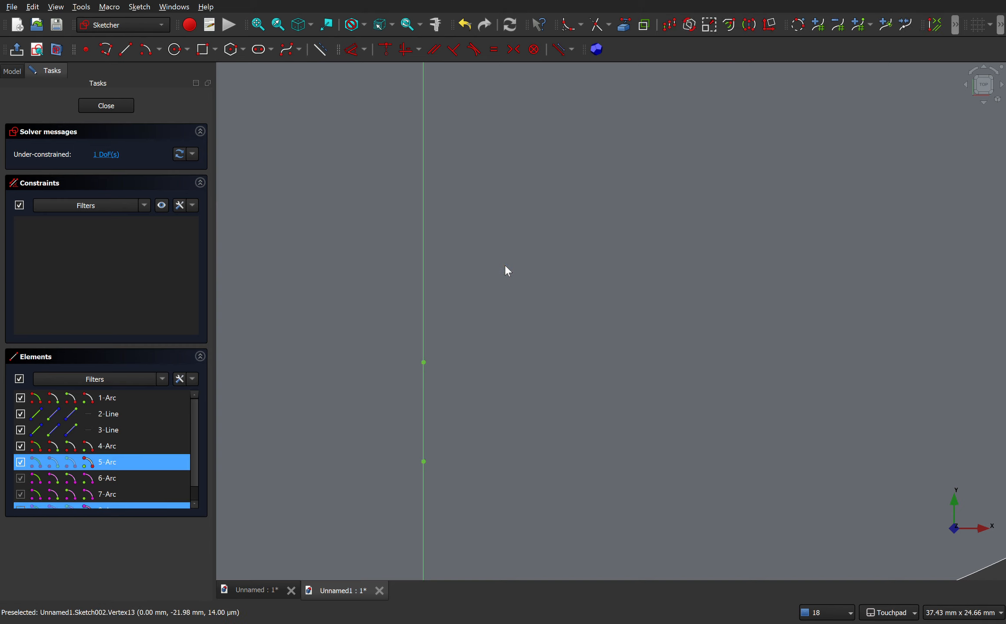
{"action": "left_click", "coordinate": [385, 49]}
{"action": "scroll", "coordinate": [504, 290], "scroll_direction": "down", "scroll_amount": 8}
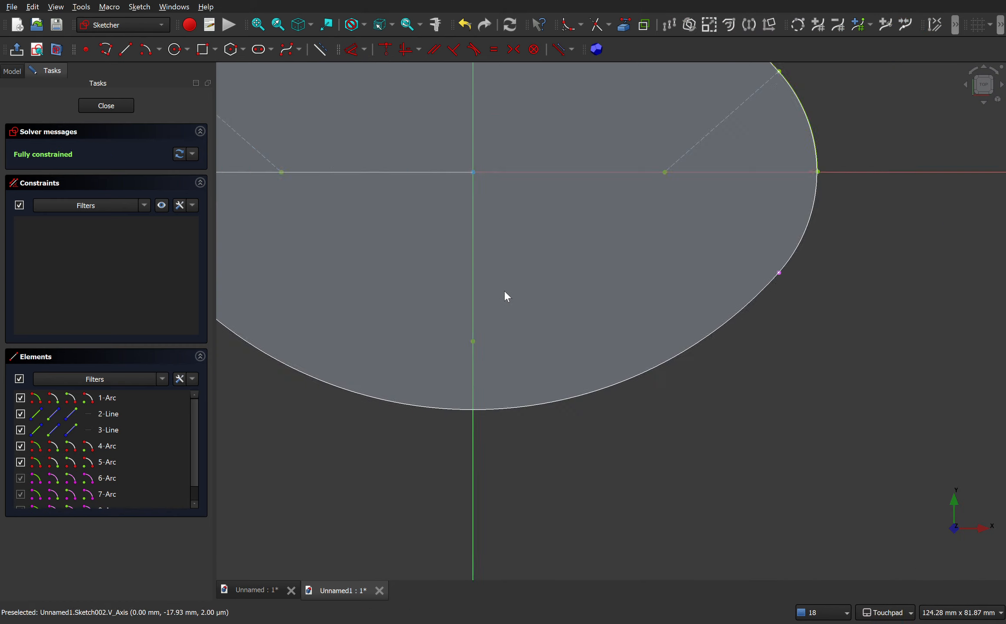
Finish the offset outline sketch and hide the extruded solid and Sketch001, leaving only Sketch002 shown.
{"action": "scroll", "coordinate": [333, 145], "scroll_direction": "up", "scroll_amount": 6}
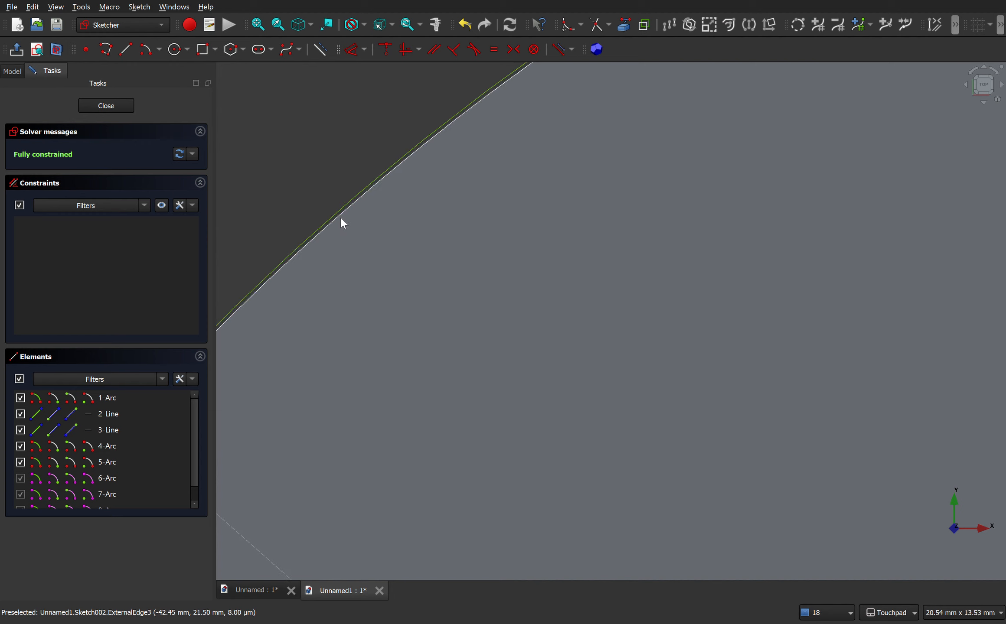
{"action": "scroll", "coordinate": [372, 191], "scroll_direction": "down", "scroll_amount": 5}
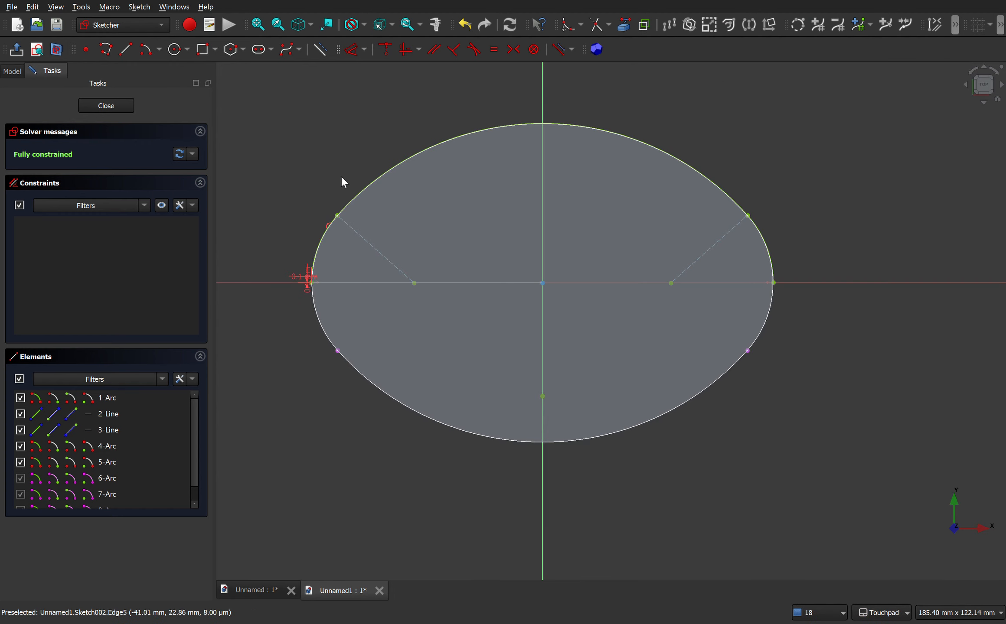
{"action": "left_click", "coordinate": [104, 106]}
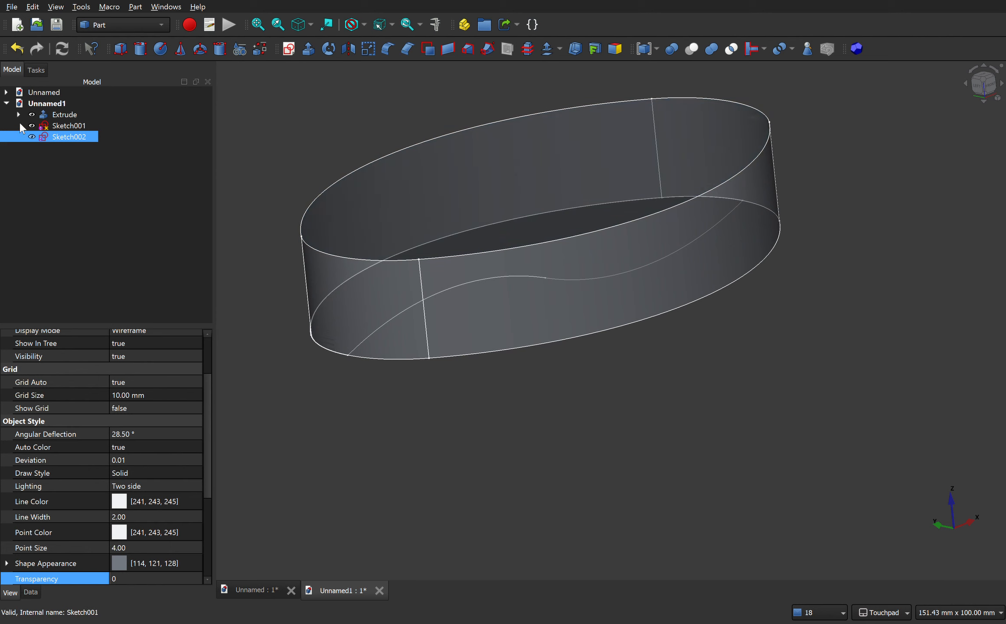
{"action": "left_click", "coordinate": [33, 115]}
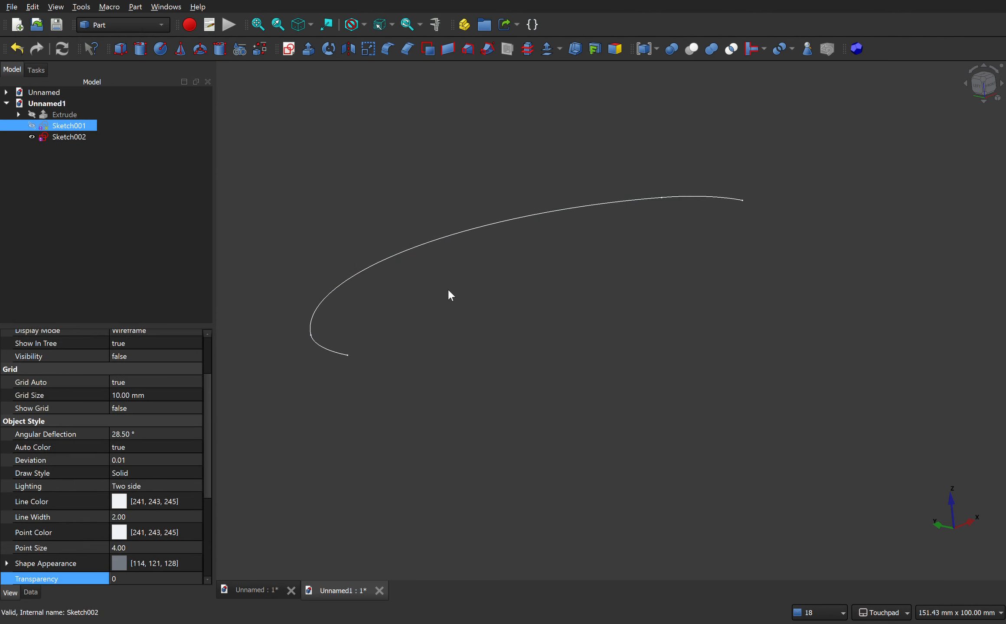
{"action": "mouse_move", "coordinate": [487, 225]}
{"action": "left_mouse_down", "text": "alt"}
{"action": "mouse_move", "coordinate": [586, 301]}
{"action": "mouse_move", "coordinate": [516, 263]}
{"action": "mouse_move", "coordinate": [219, 213]}
{"action": "left_mouse_up", "text": "alt"}
{"action": "scroll", "coordinate": [519, 295], "scroll_direction": "down", "scroll_amount": 1}
{"action": "scroll", "coordinate": [520, 299], "scroll_direction": "down", "scroll_amount": 1}
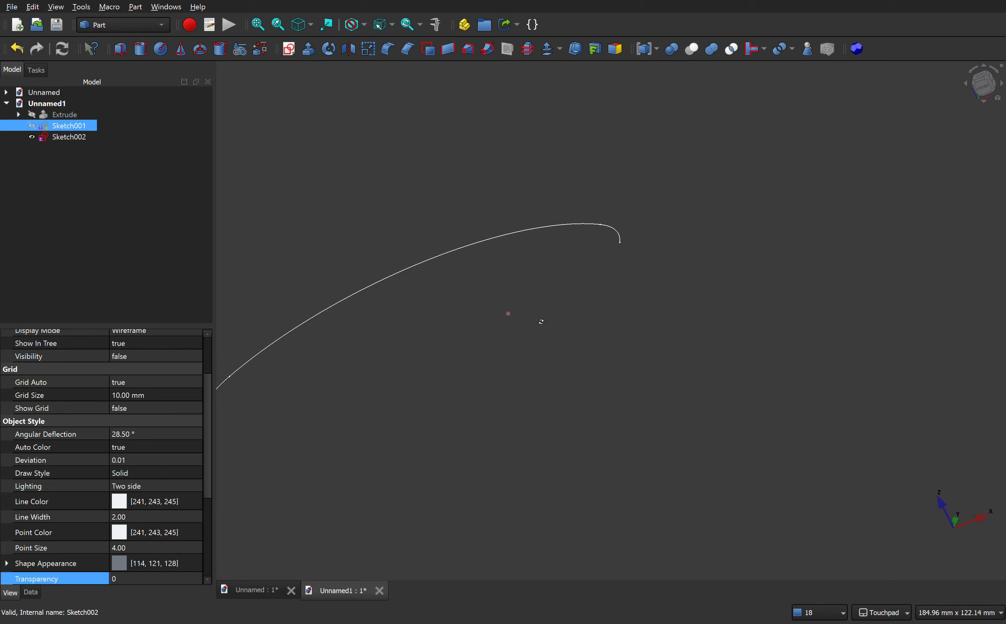
{"action": "scroll", "coordinate": [622, 348], "scroll_direction": "down", "scroll_amount": 2}
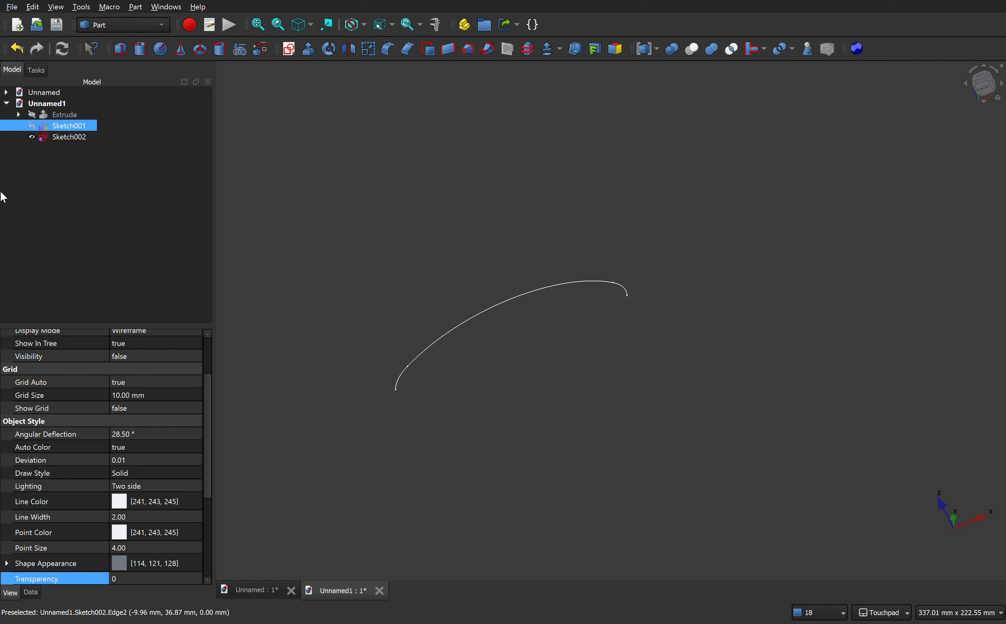
Mirror Sketch002 across the X axis with the Sketcher's mirror command to complete the lower half of the oval outline.
{"action": "left_click", "coordinate": [68, 174]}
{"action": "left_click", "coordinate": [72, 138]}
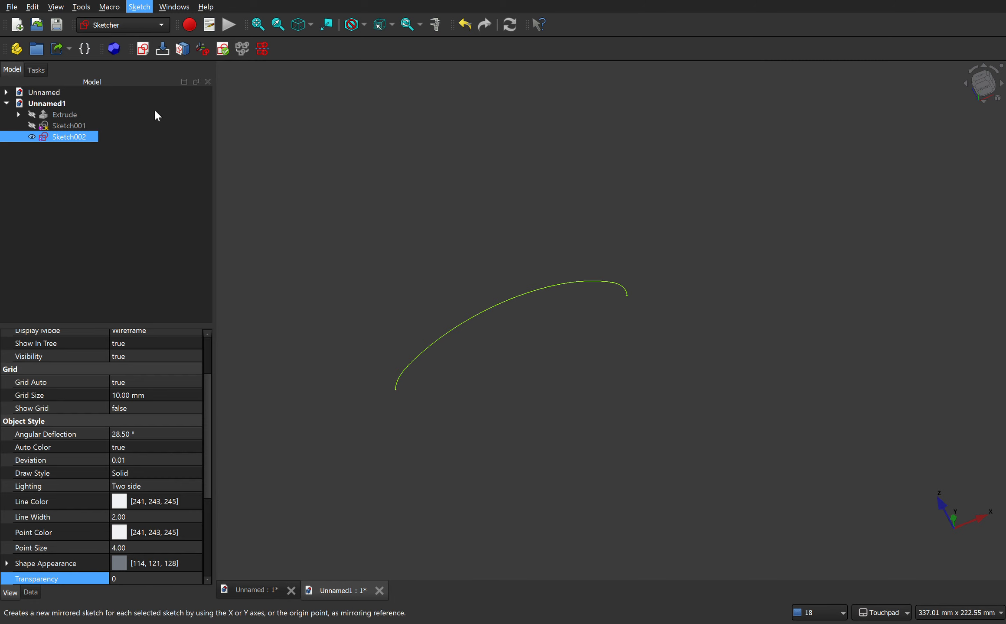
{"action": "key", "text": "Escape"}
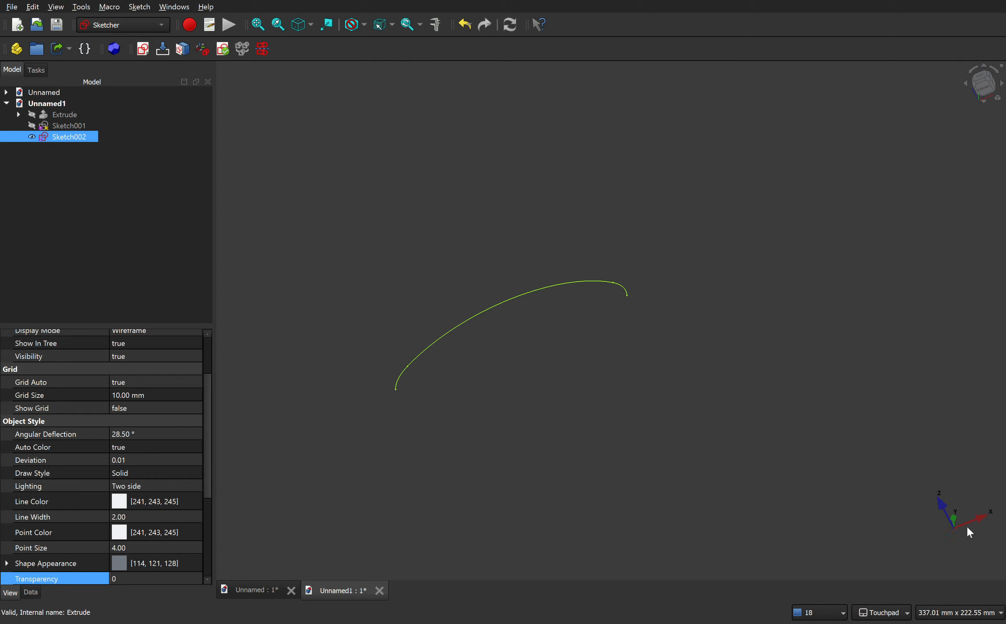
{"action": "left_click", "coordinate": [490, 353]}
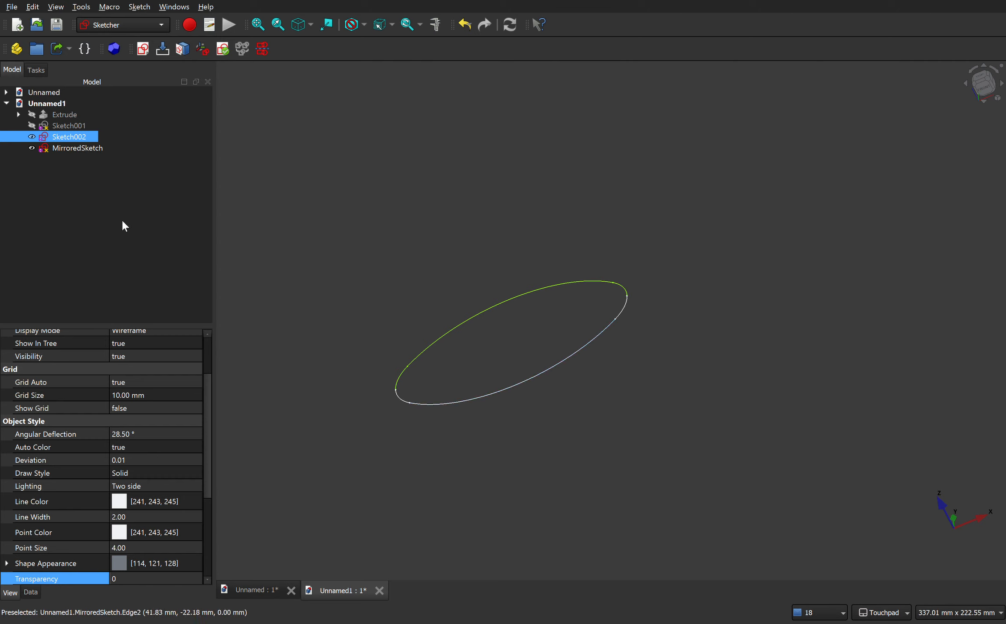
Inspect the oval outline formed by Sketch002 and MirroredSketch from the top view.
{"action": "left_click", "coordinate": [44, 150], "text": "ctrl"}
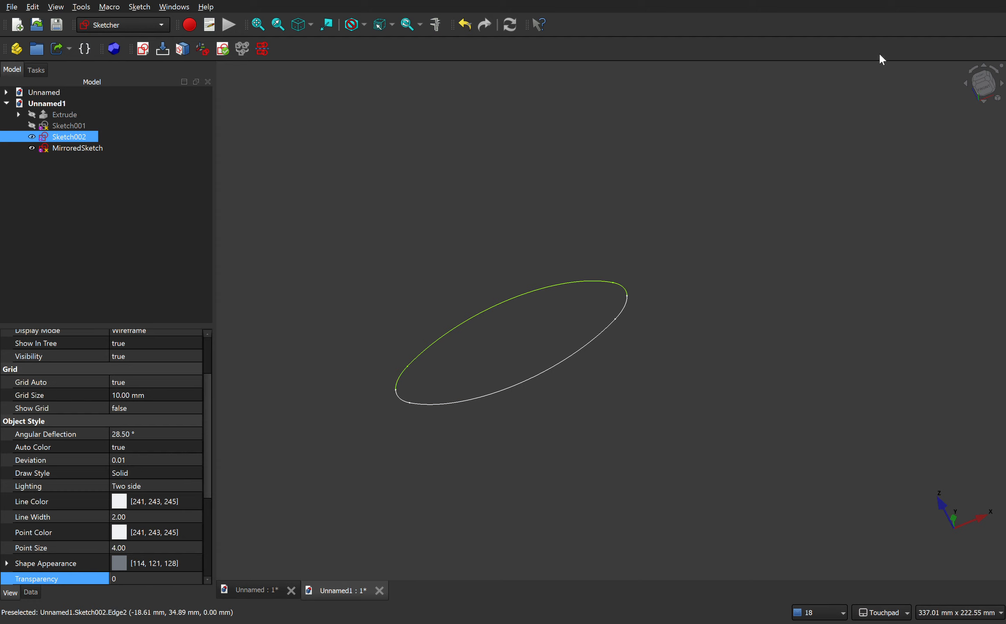
{"action": "left_click", "coordinate": [985, 84]}
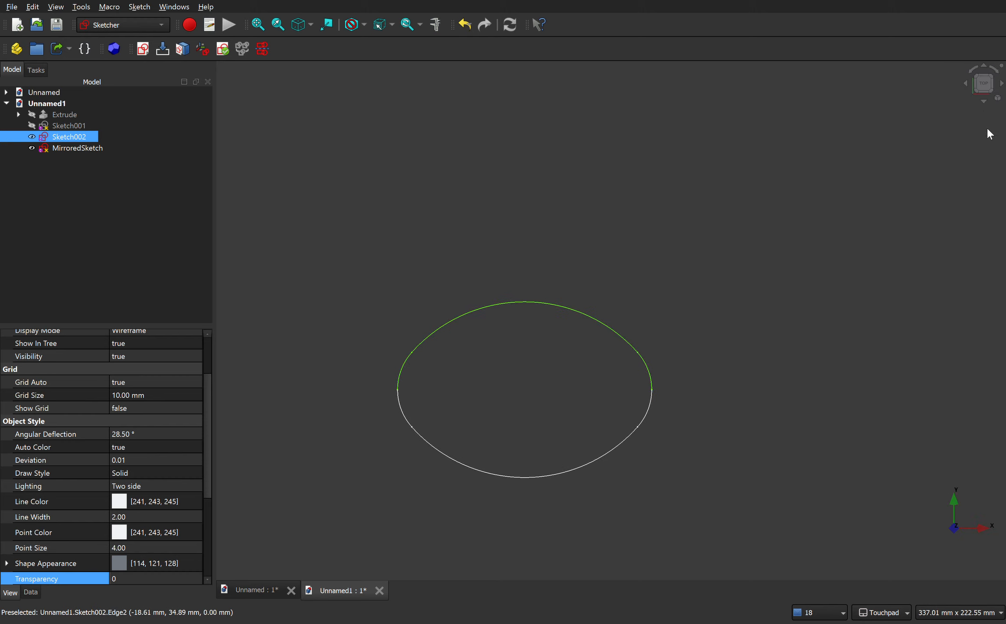
{"action": "scroll", "coordinate": [417, 437], "scroll_direction": "up", "scroll_amount": 2}
{"action": "left_click", "coordinate": [76, 148], "text": "ctrl"}
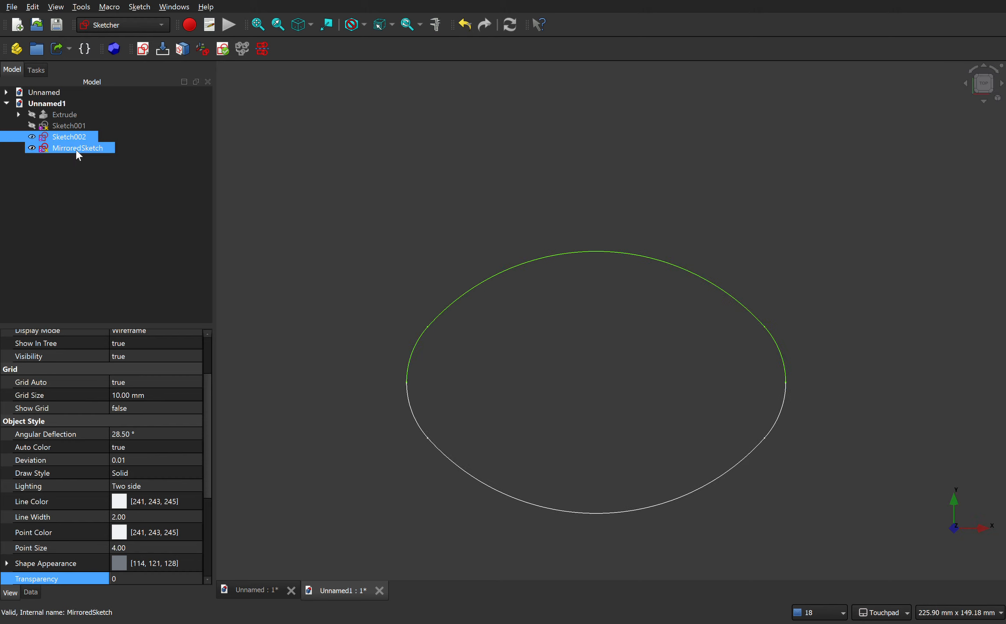
{"action": "left_click", "coordinate": [65, 139]}
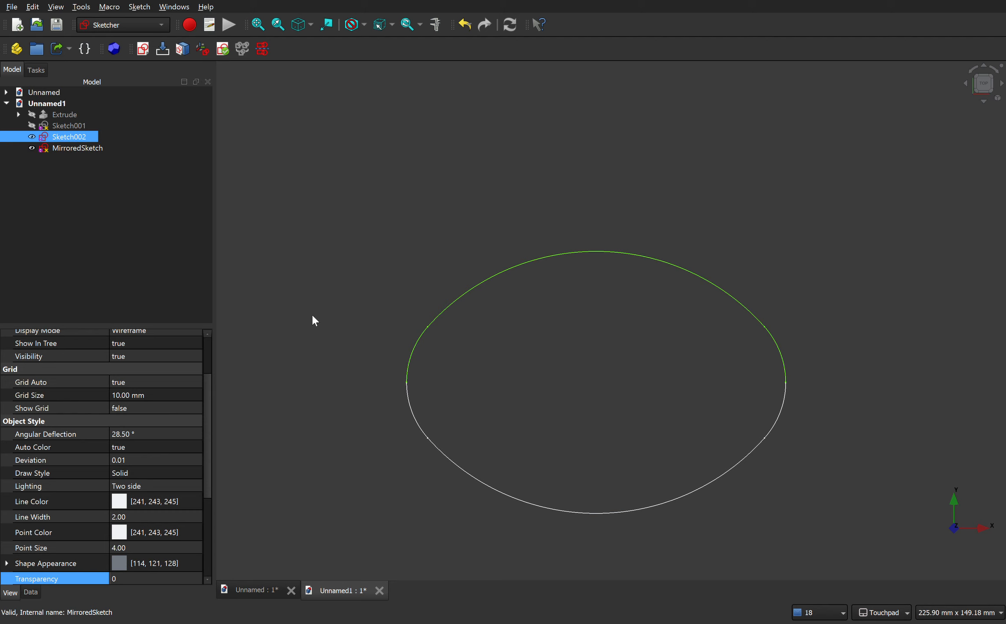
Show Sketch001 and examine the gap between Sketch002 and MirroredSketch at the oval's negative X end.
{"action": "scroll", "coordinate": [402, 387], "scroll_direction": "up", "scroll_amount": 2}
{"action": "scroll", "coordinate": [403, 388], "scroll_direction": "up", "scroll_amount": 5}
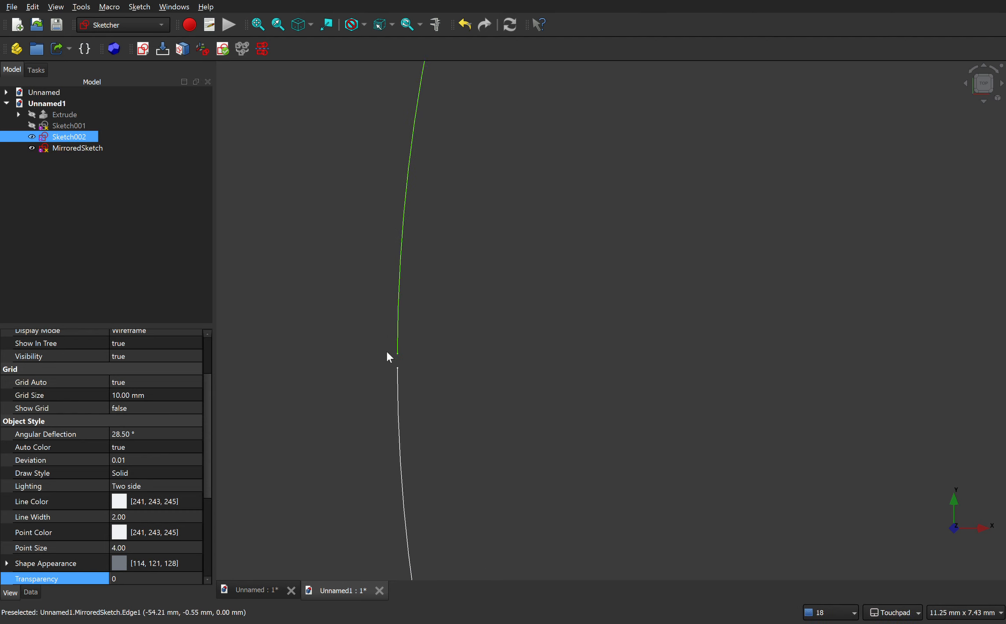
{"action": "scroll", "coordinate": [389, 352], "scroll_direction": "down", "scroll_amount": 4}
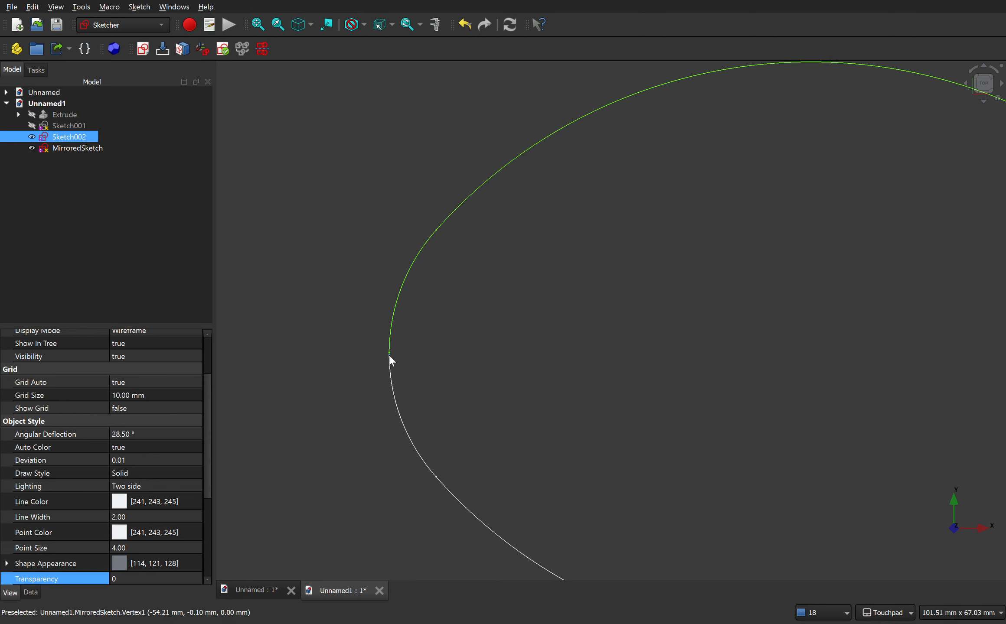
{"action": "left_click", "coordinate": [44, 129]}
{"action": "key", "text": "space"}
{"action": "scroll", "coordinate": [390, 347], "scroll_direction": "up", "scroll_amount": 6}
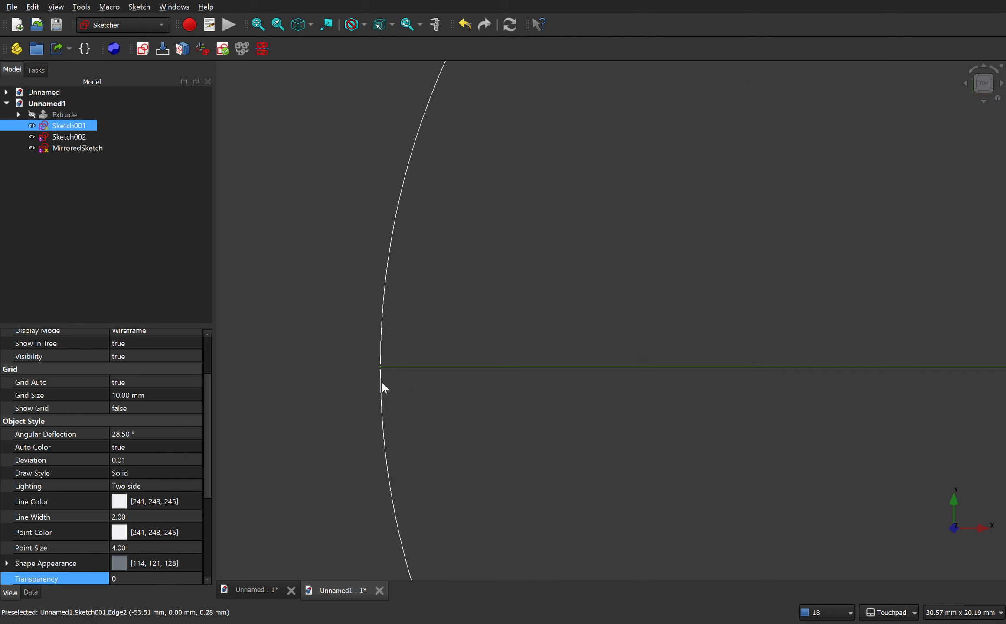
{"action": "scroll", "coordinate": [377, 345], "scroll_direction": "up", "scroll_amount": 4}
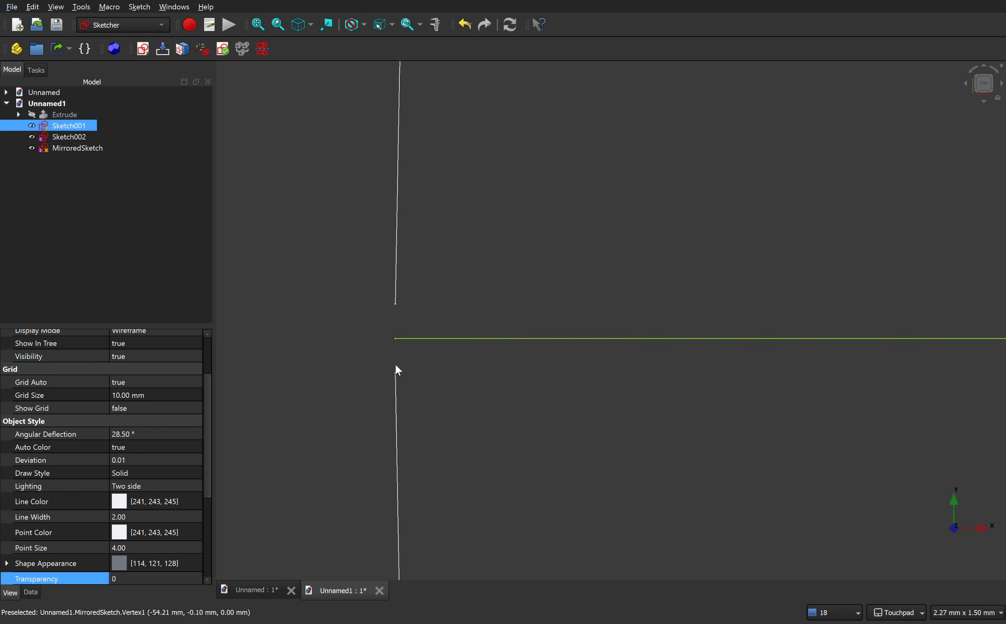
{"action": "scroll", "coordinate": [382, 299], "scroll_direction": "down", "scroll_amount": 6}
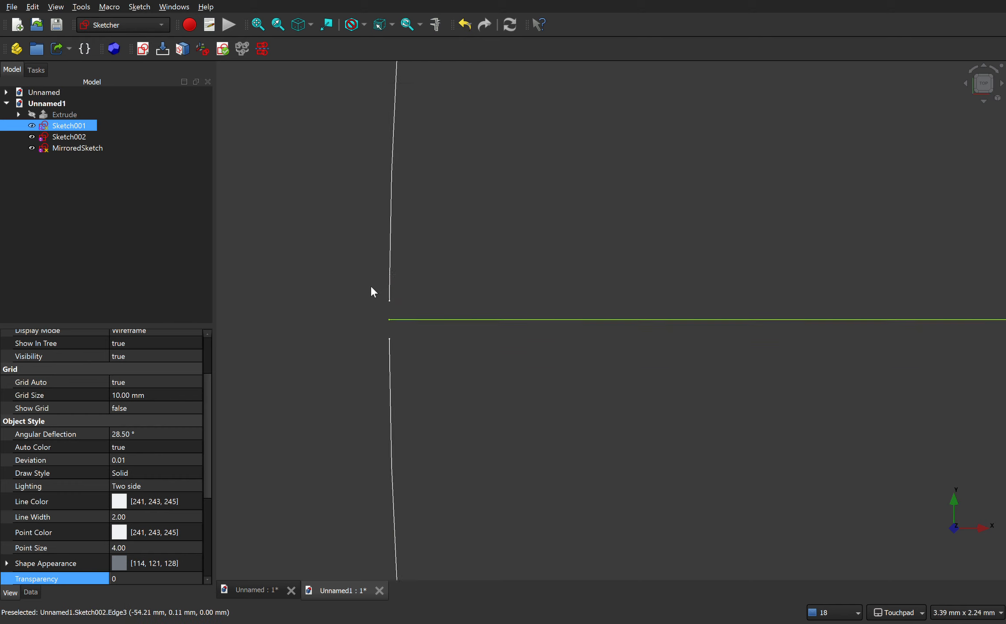
{"action": "scroll", "coordinate": [337, 242], "scroll_direction": "down", "scroll_amount": 5}
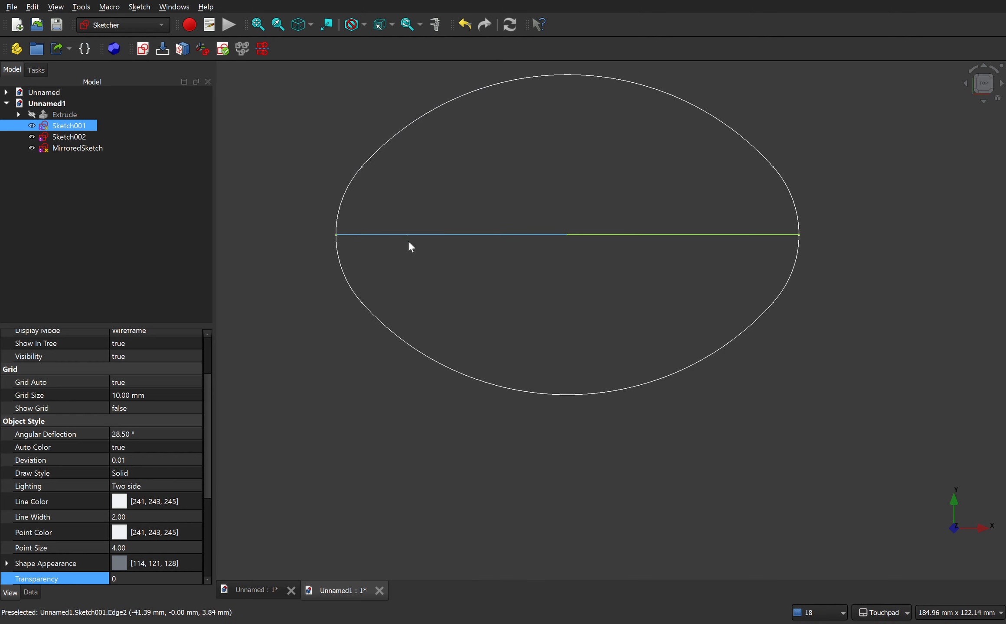
Check the radius of the negative X side arc in Sketch001's S-shaped profile.
{"action": "left_click", "coordinate": [522, 235]}
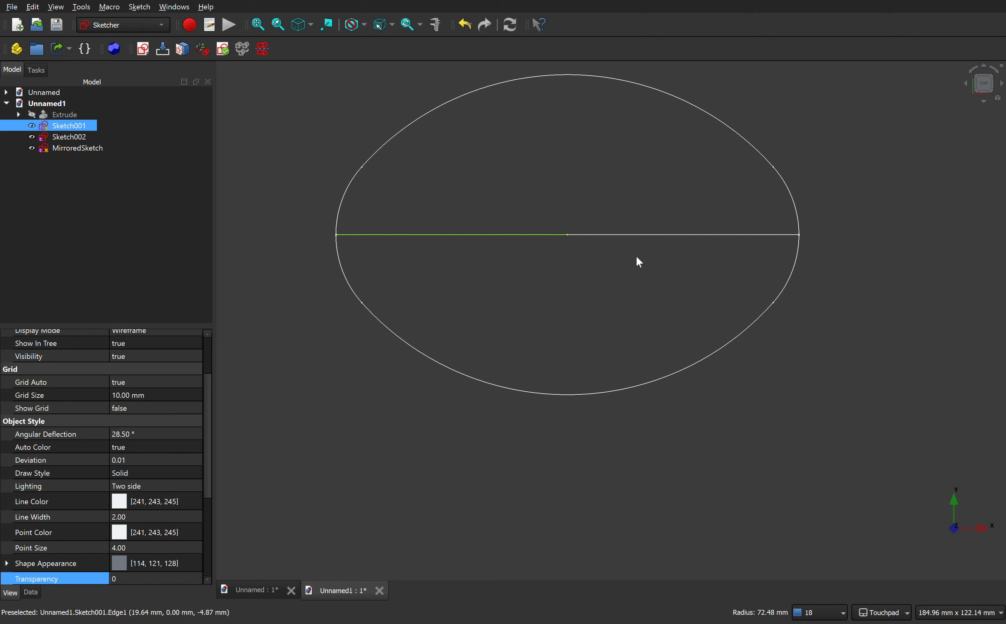
{"action": "left_click", "coordinate": [451, 236]}
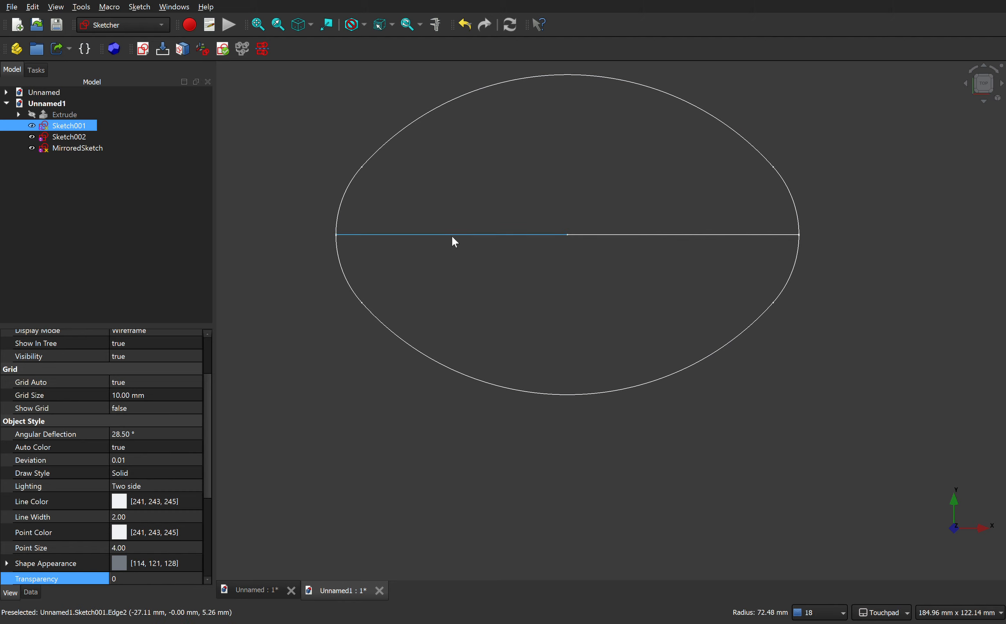
{"action": "left_click", "coordinate": [452, 234]}
Switch to the Part workbench and start a Loft with MirroredSketch as the first profile.
{"action": "left_click", "coordinate": [65, 148]}
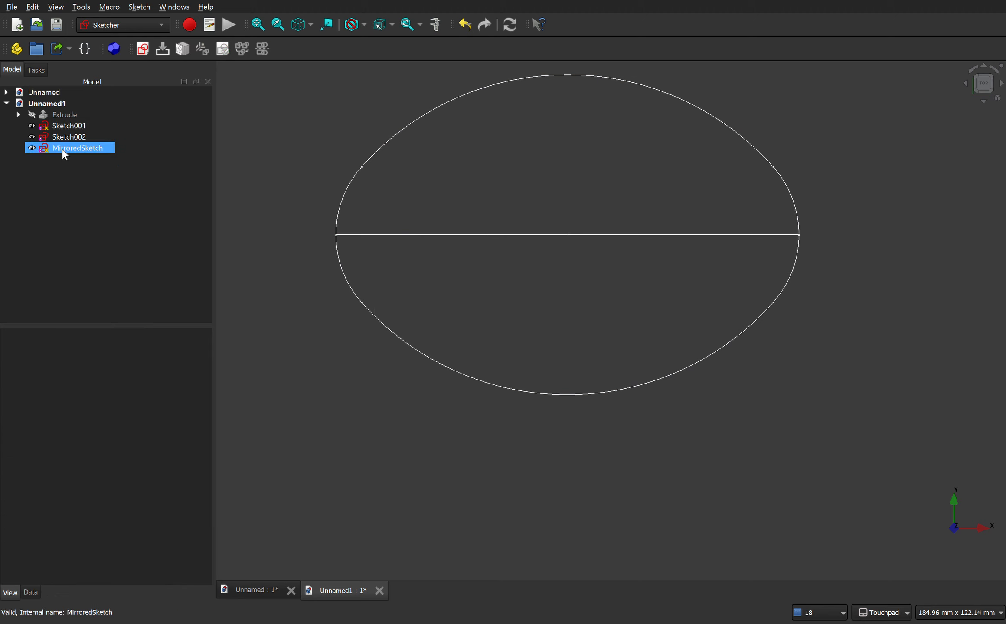
{"action": "left_click", "coordinate": [223, 192]}
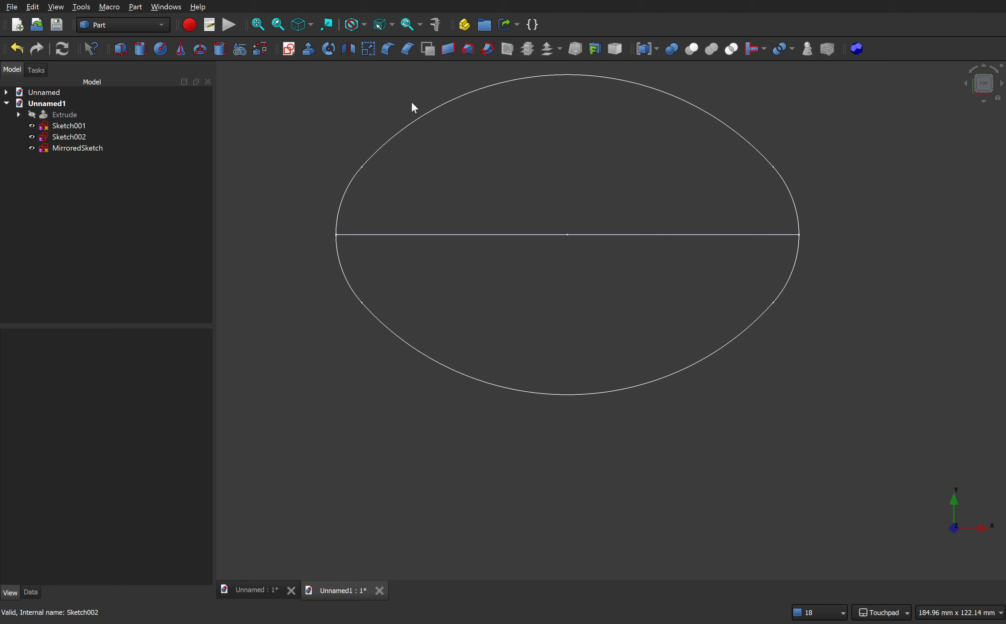
{"action": "left_click", "coordinate": [467, 50]}
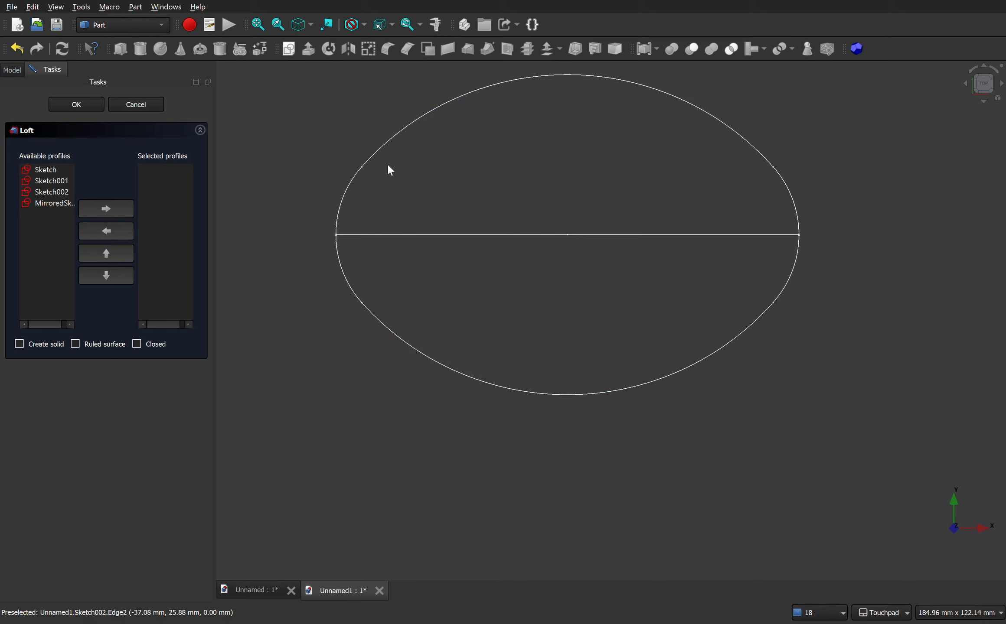
{"action": "left_click", "coordinate": [55, 205]}
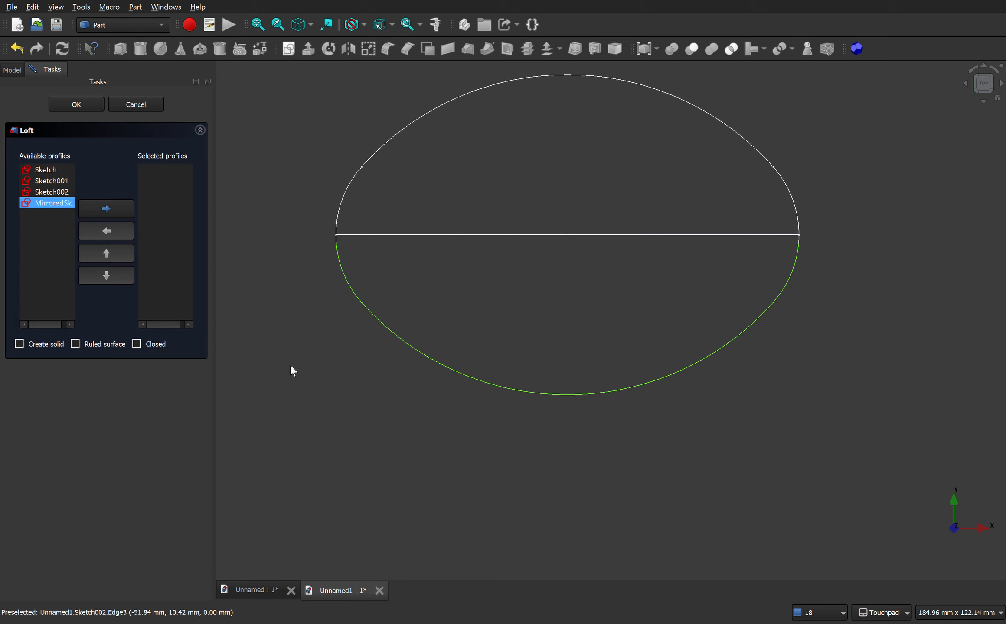
{"action": "left_click", "coordinate": [114, 208]}
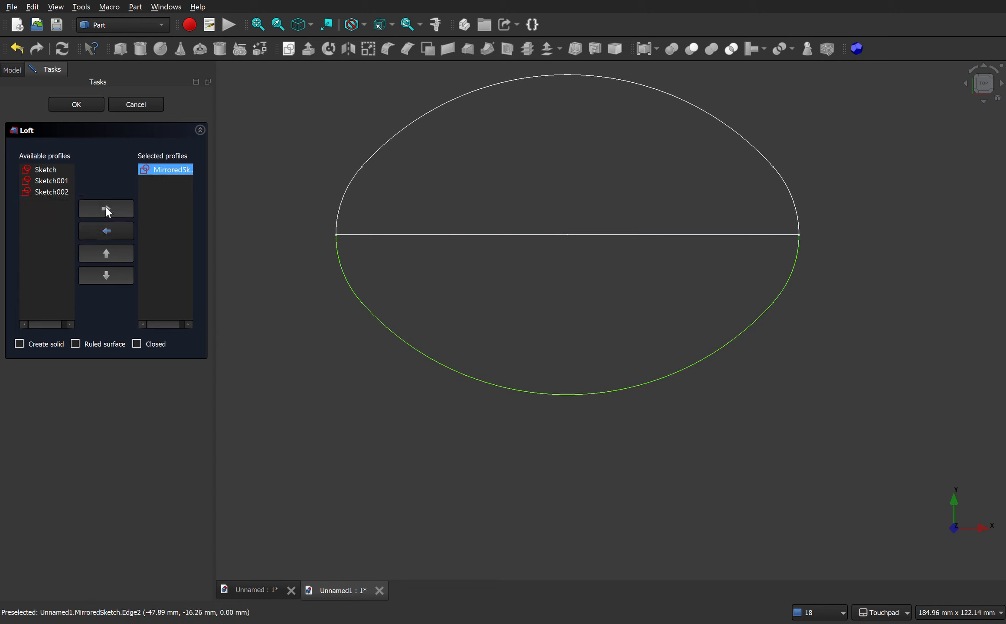
{"action": "left_click", "coordinate": [45, 194]}
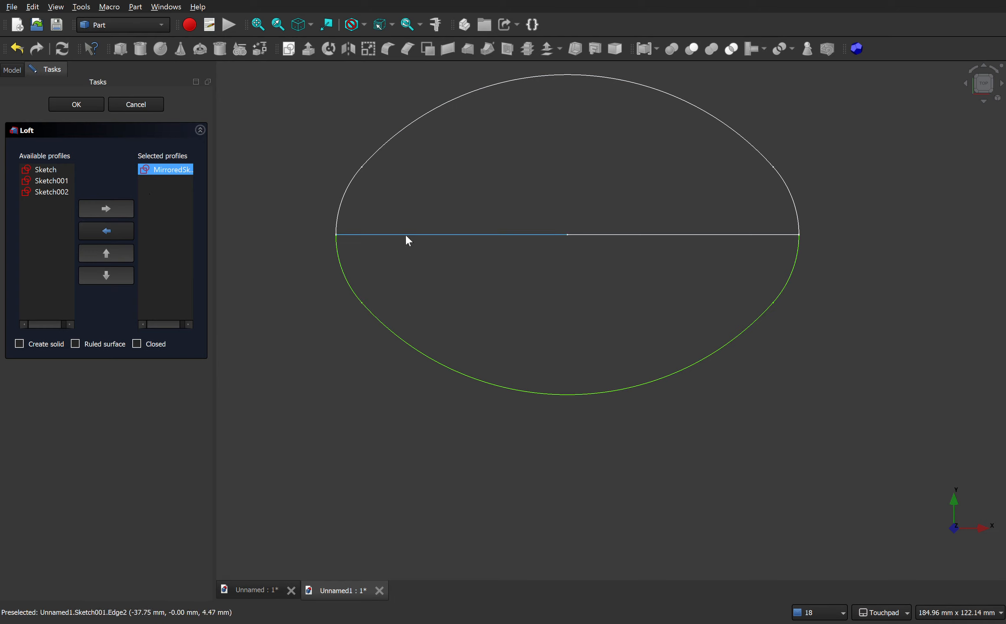
{"action": "left_click", "coordinate": [49, 173]}
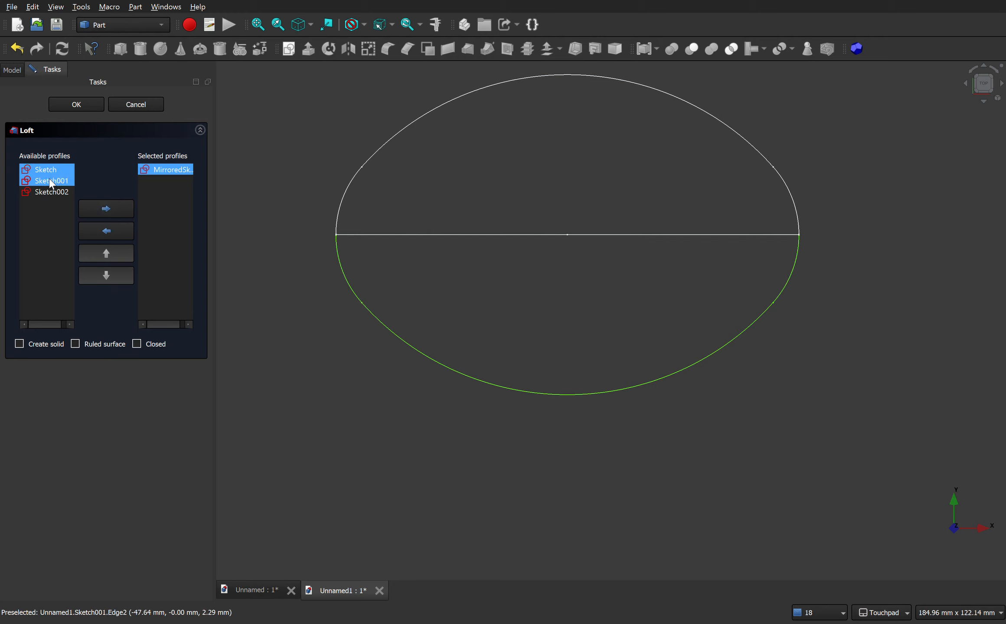
{"action": "left_click", "coordinate": [123, 210]}
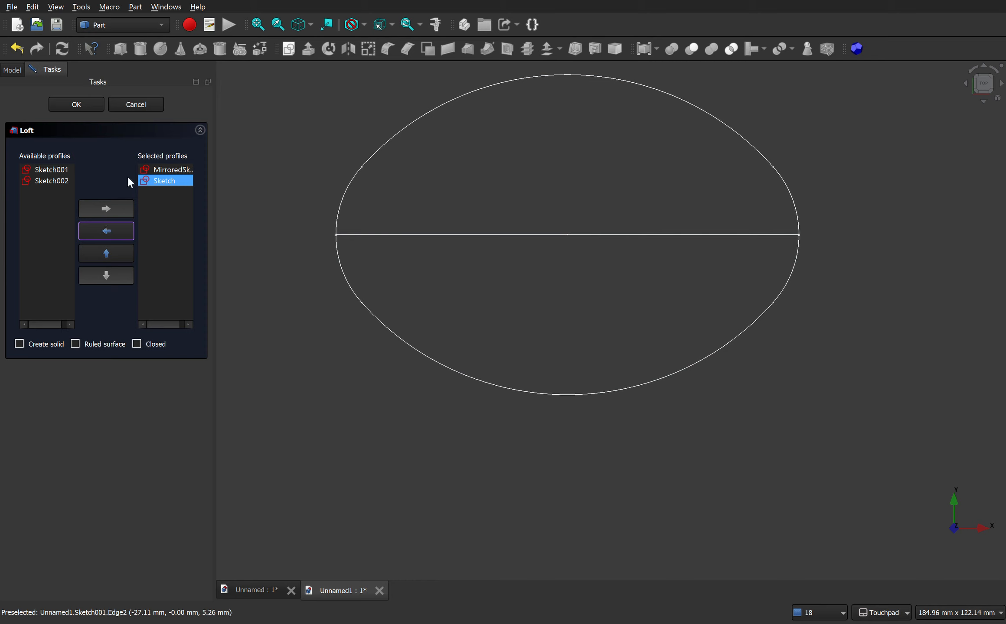
{"action": "left_click", "coordinate": [163, 181]}
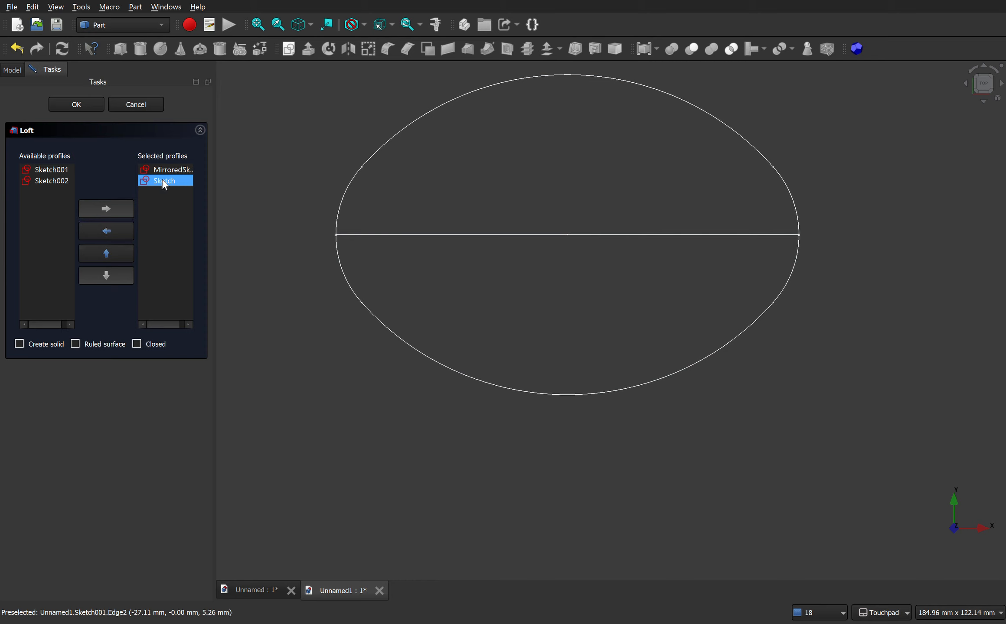
{"action": "left_click", "coordinate": [108, 227]}
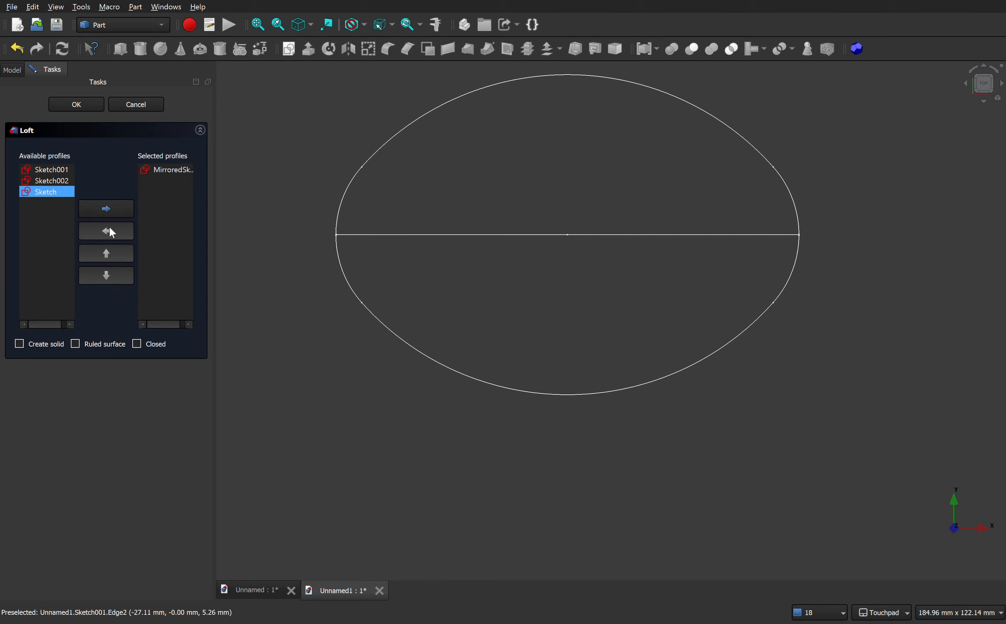
Add Sketch001 and Sketch002 as the second and third loft profiles and create a non-solid, unruled, open loft surface.
{"action": "left_click", "coordinate": [53, 173]}
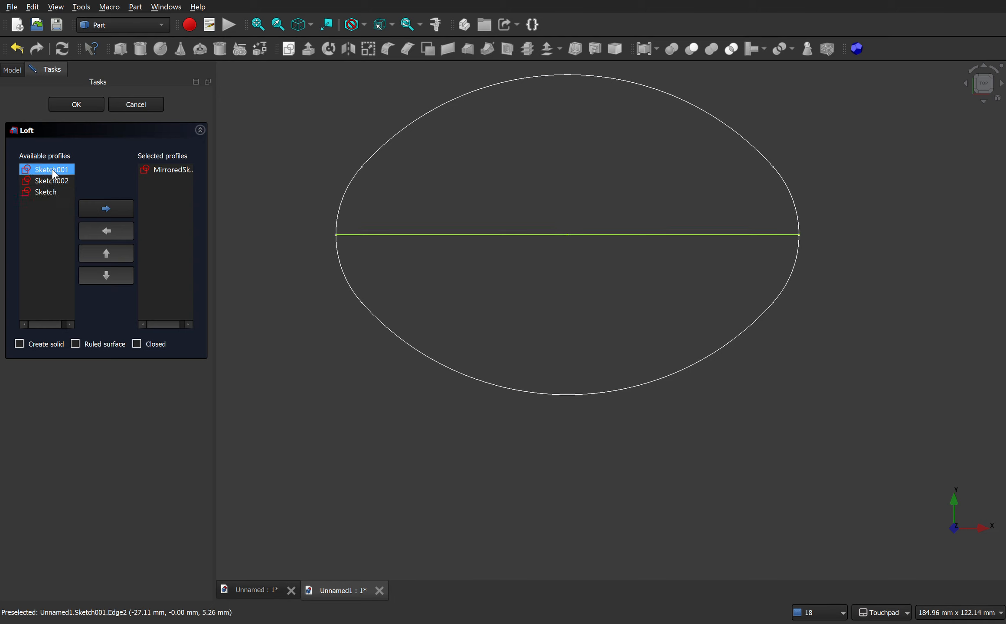
{"action": "left_click", "coordinate": [102, 210]}
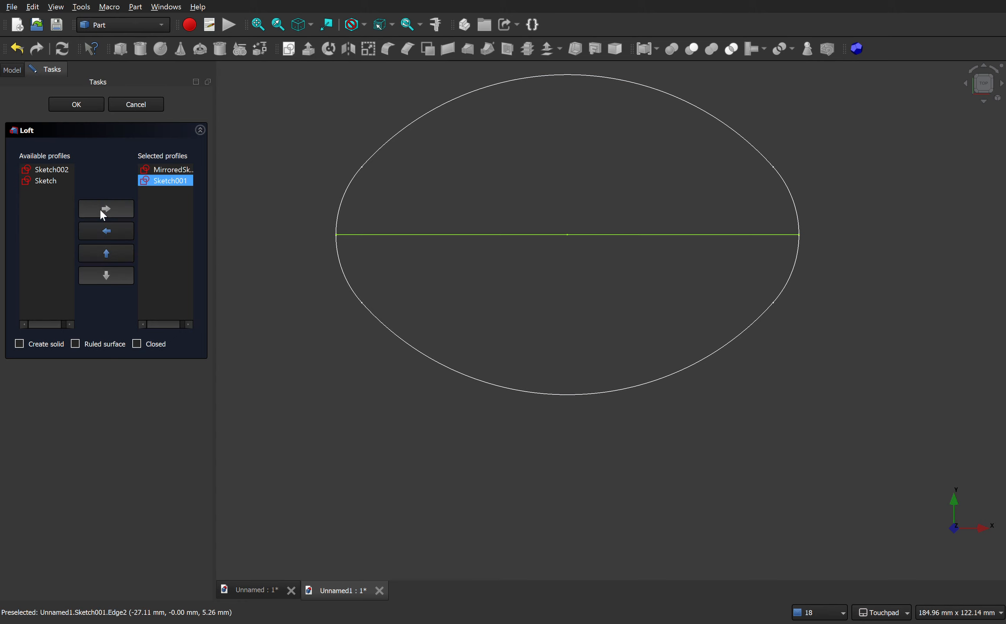
{"action": "left_click", "coordinate": [49, 170]}
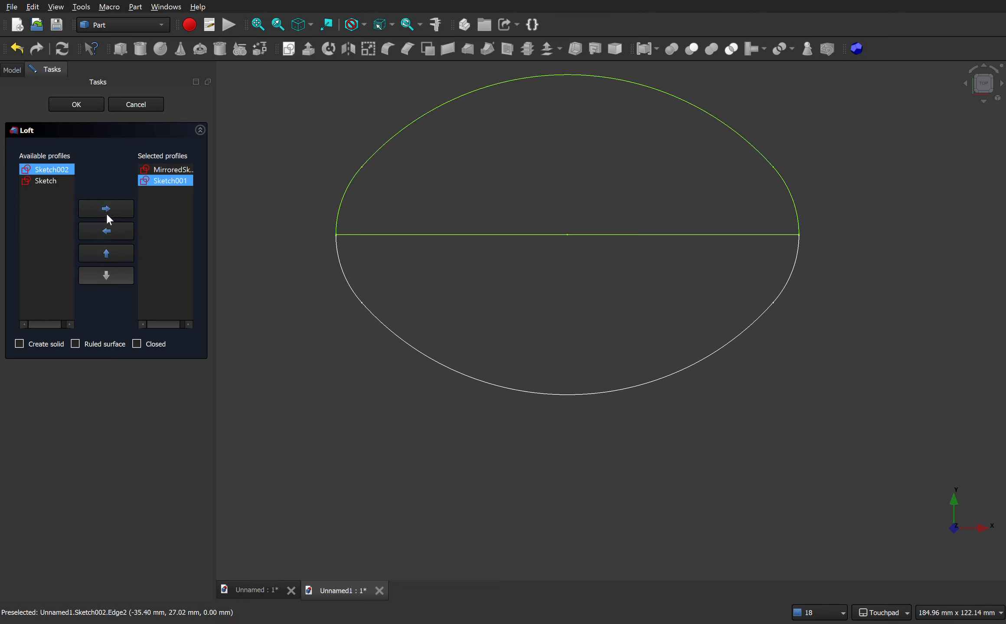
{"action": "left_click", "coordinate": [62, 181], "text": "ctrl"}
{"action": "left_click", "coordinate": [40, 183], "text": "ctrl"}
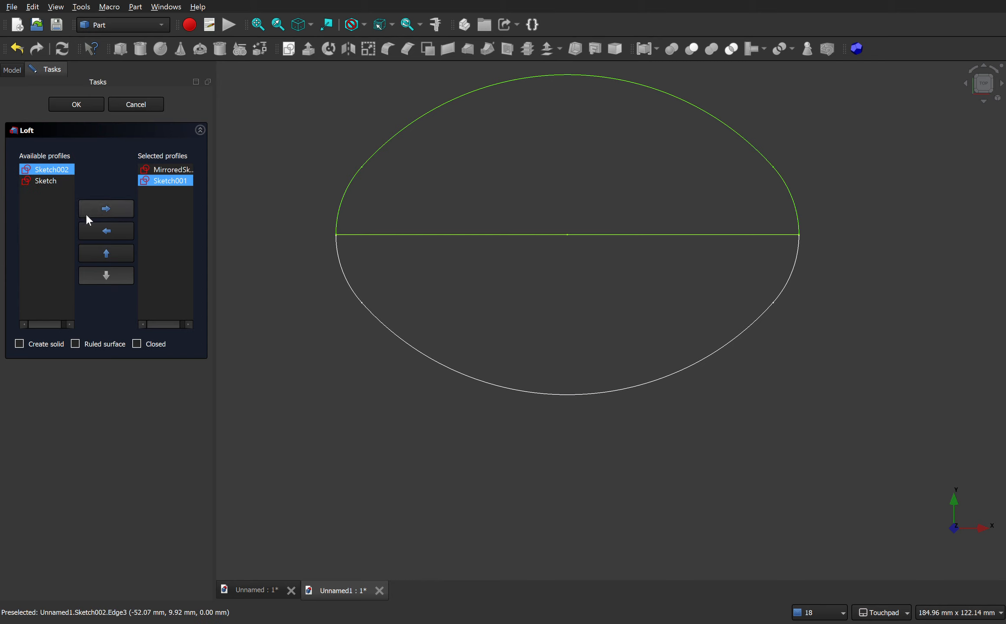
{"action": "left_click", "coordinate": [104, 210]}
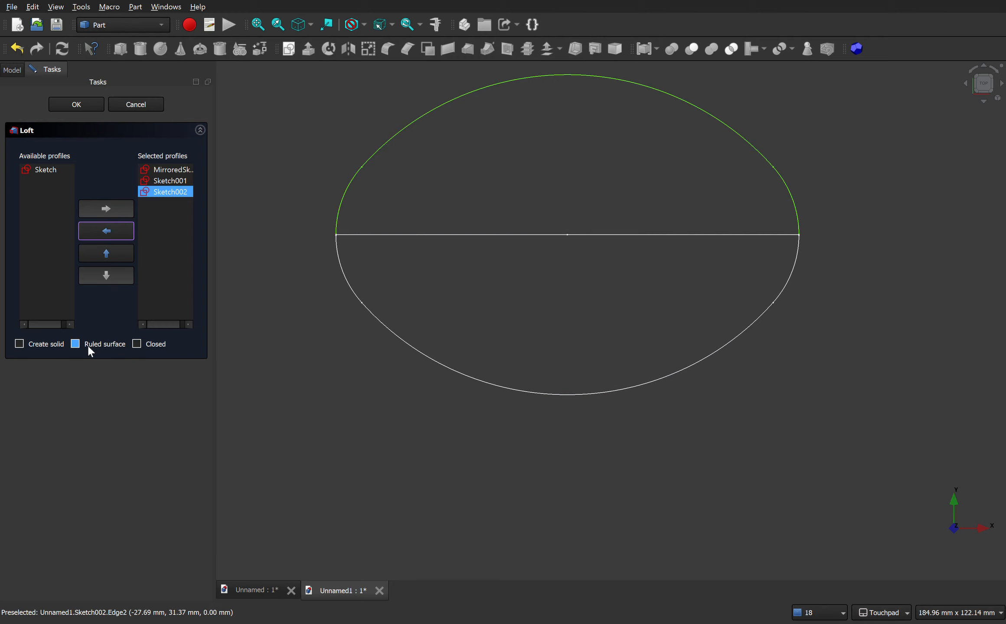
{"action": "left_click", "coordinate": [164, 169], "text": "ctrl"}
{"action": "left_click", "coordinate": [79, 104]}
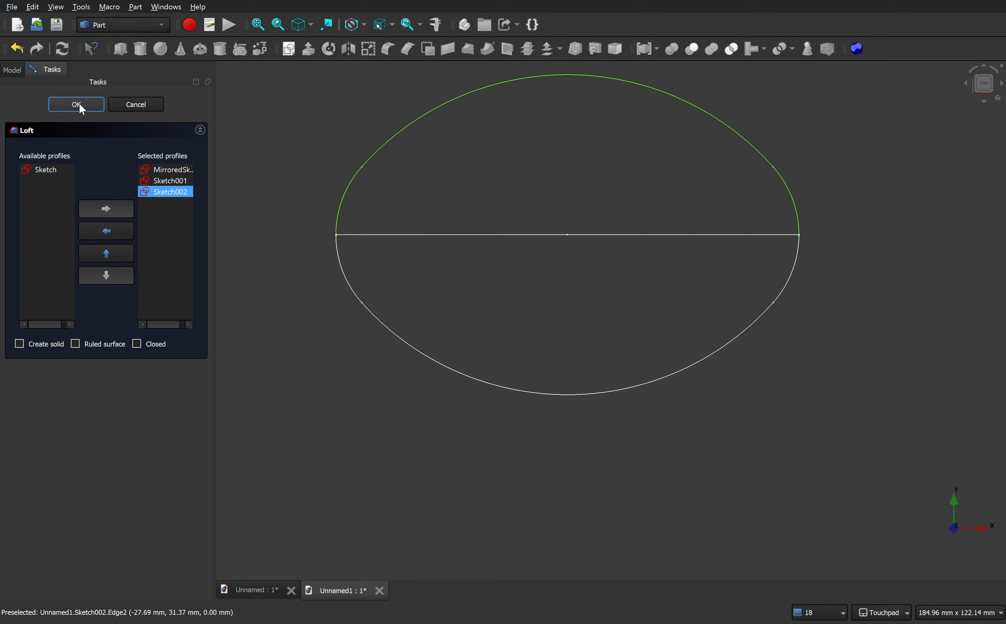
Show the Extrude object again and inspect how the Loft surface sits at its base.
{"action": "mouse_move", "coordinate": [634, 470]}
{"action": "left_mouse_down", "text": "shift"}
{"action": "mouse_move", "coordinate": [658, 447]}
{"action": "mouse_move", "coordinate": [659, 403]}
{"action": "mouse_move", "coordinate": [700, 345]}
{"action": "mouse_move", "coordinate": [705, 312]}
{"action": "mouse_move", "coordinate": [705, 360]}
{"action": "mouse_move", "coordinate": [712, 339]}
{"action": "mouse_move", "coordinate": [658, 307]}
{"action": "mouse_move", "coordinate": [664, 357]}
{"action": "mouse_move", "coordinate": [709, 381]}
{"action": "mouse_move", "coordinate": [401, 347]}
{"action": "mouse_move", "coordinate": [447, 378]}
{"action": "mouse_move", "coordinate": [447, 344]}
{"action": "mouse_move", "coordinate": [450, 375]}
{"action": "left_mouse_up", "text": "shift"}
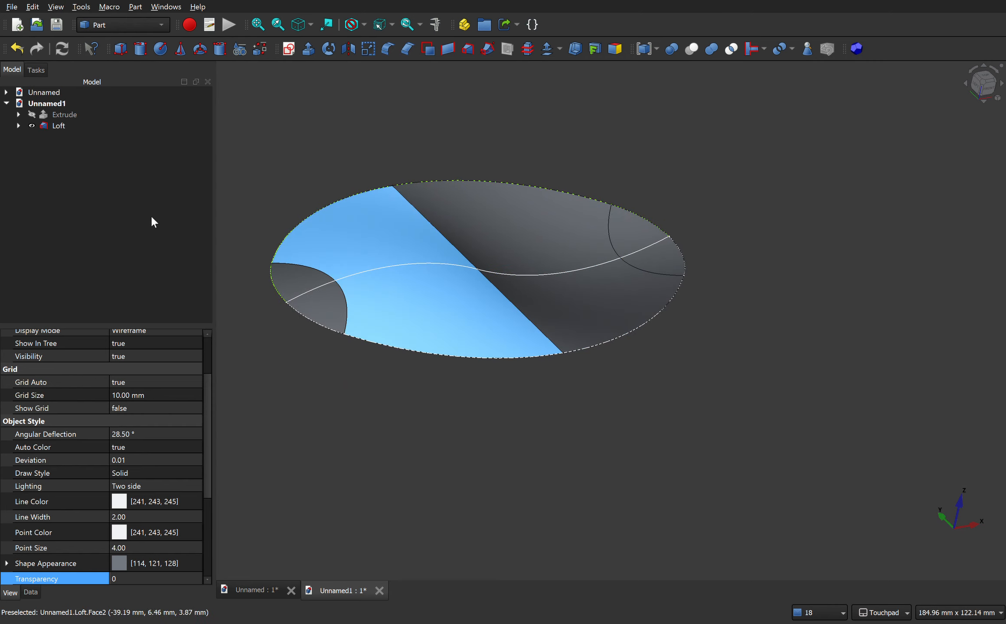
{"action": "left_click", "coordinate": [43, 116]}
{"action": "left_click", "coordinate": [32, 115]}
{"action": "left_click_drag", "start_coordinate": [438, 390], "coordinate": [382, 243], "text": "shift"}
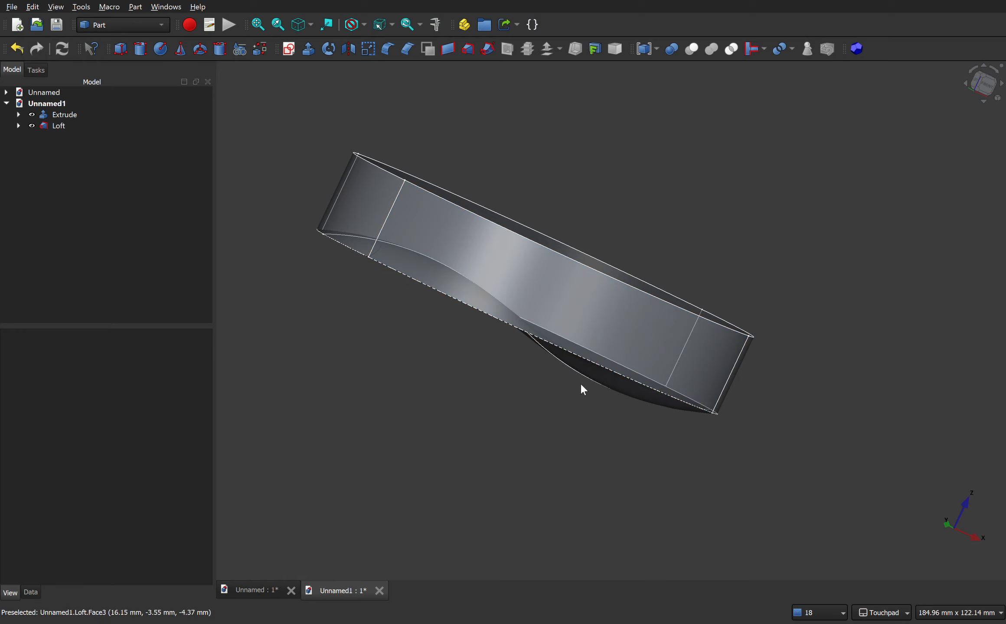
{"action": "mouse_move", "coordinate": [581, 385]}
{"action": "left_mouse_down", "text": "shift"}
{"action": "mouse_move", "coordinate": [576, 371]}
{"action": "mouse_move", "coordinate": [580, 379]}
{"action": "left_mouse_up", "text": "shift"}
{"action": "left_click_drag", "start_coordinate": [443, 375], "coordinate": [473, 419], "text": "shift"}
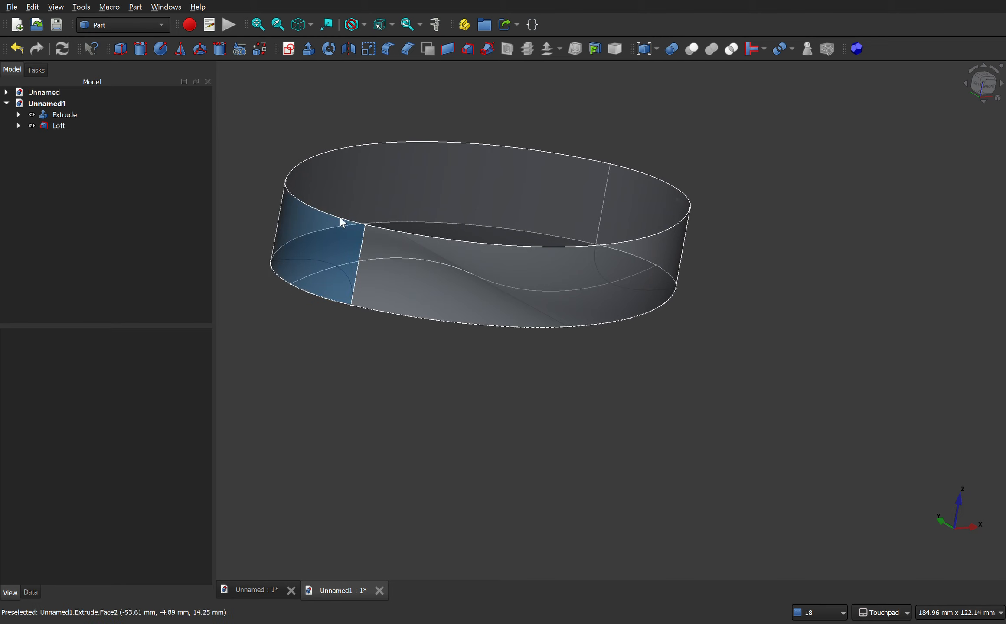
Raise the Loft surface inside the Extrude by setting its placement Z position to 10 mm.
{"action": "left_click", "coordinate": [39, 127]}
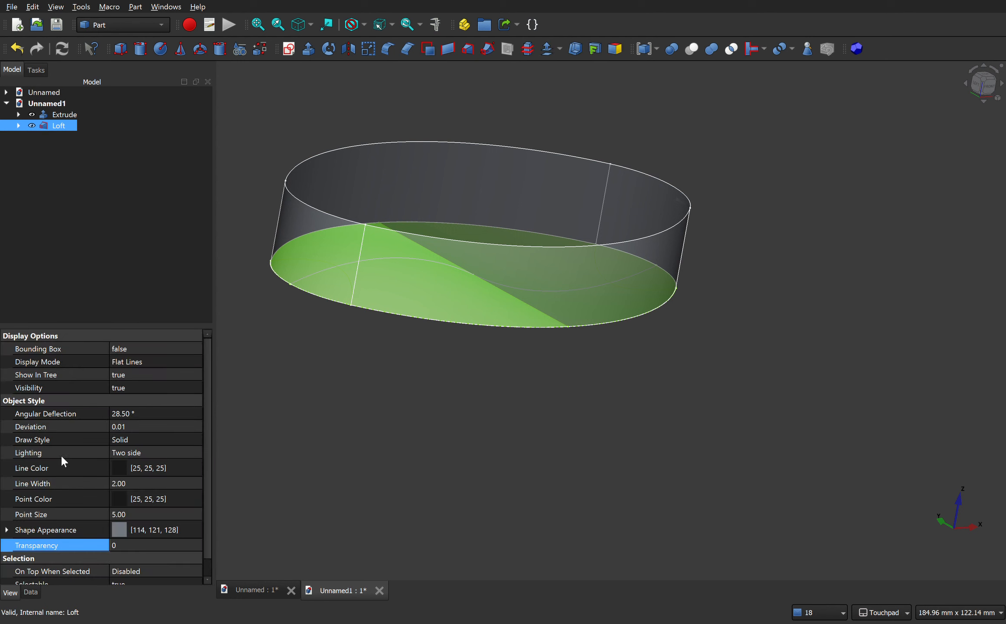
{"action": "left_click", "coordinate": [32, 591]}
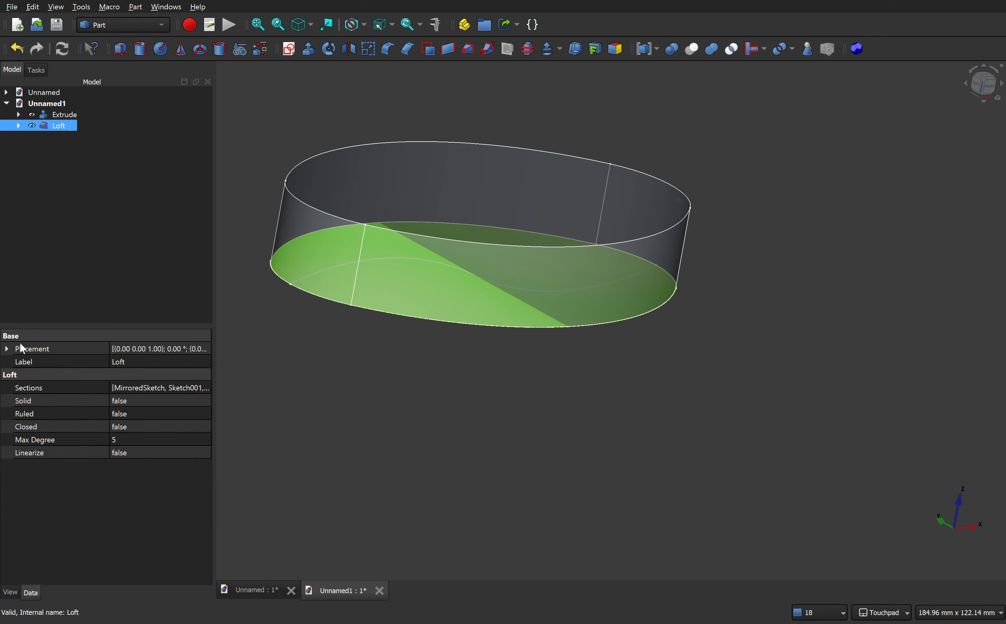
{"action": "left_click", "coordinate": [7, 349]}
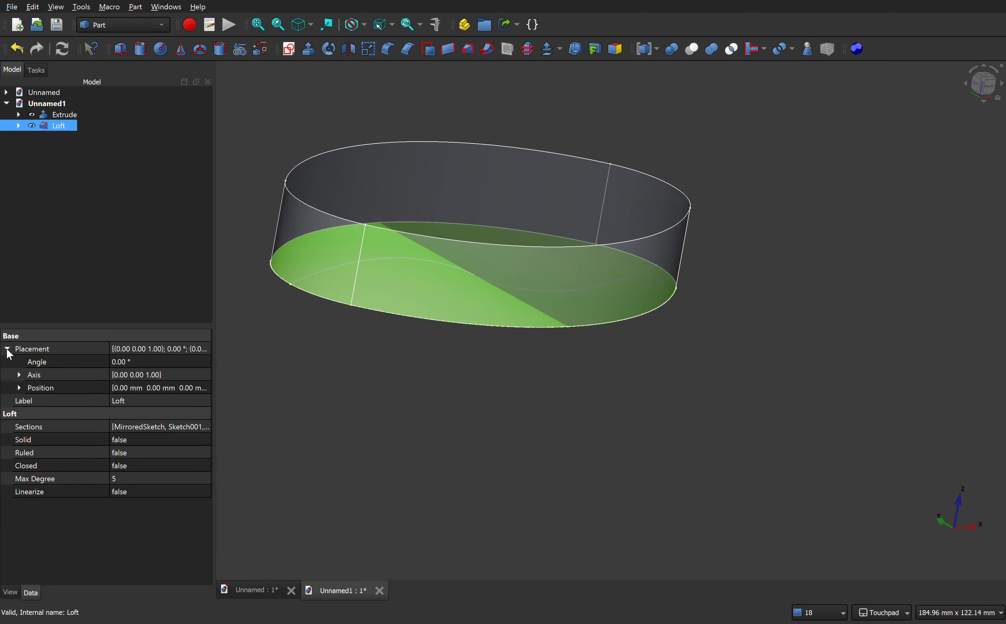
{"action": "left_click", "coordinate": [19, 388]}
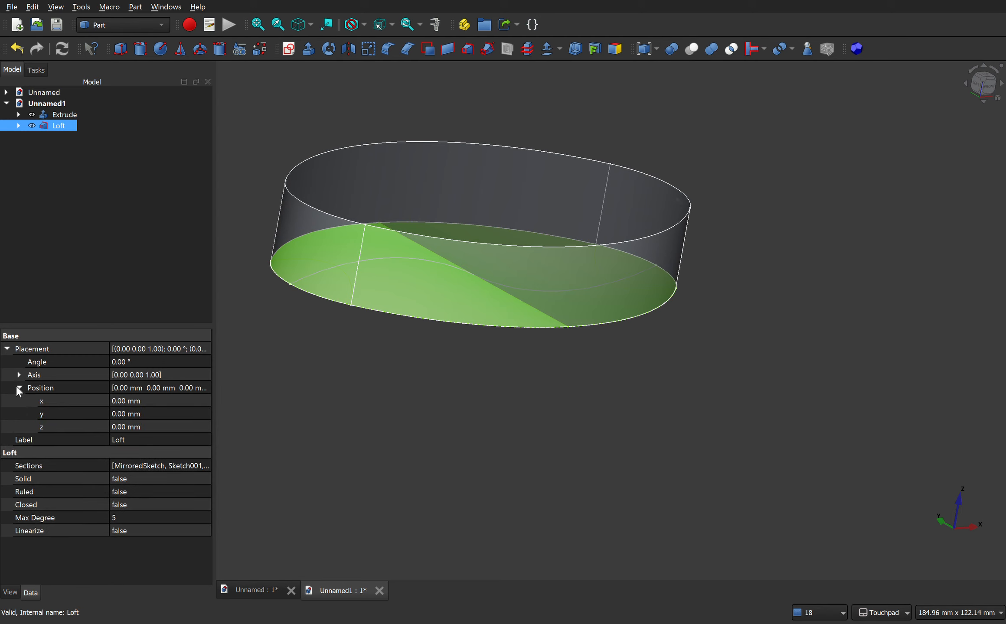
{"action": "left_click", "coordinate": [143, 429]}
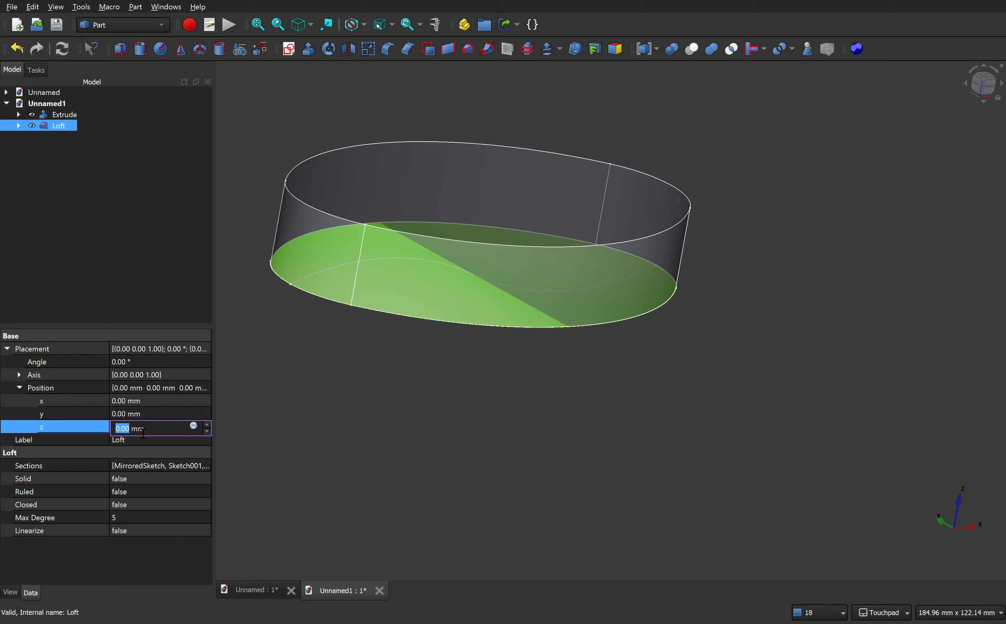
{"action": "scroll", "coordinate": [143, 434], "scroll_direction": "up", "scroll_amount": 2}
{"action": "scroll", "coordinate": [143, 433], "scroll_direction": "up", "scroll_amount": 7}
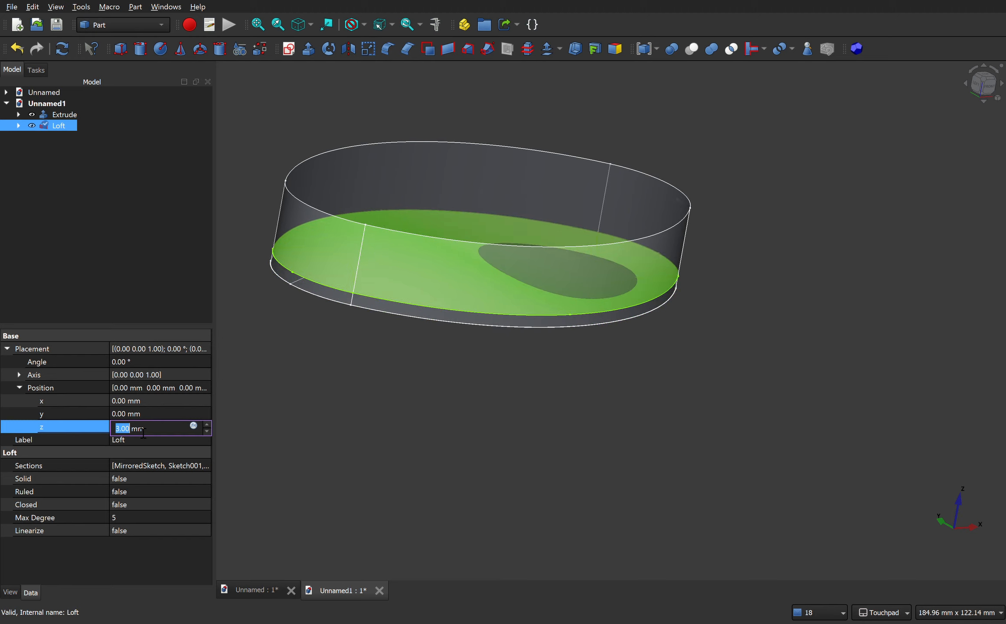
{"action": "scroll", "coordinate": [143, 433], "scroll_direction": "up", "scroll_amount": 1}
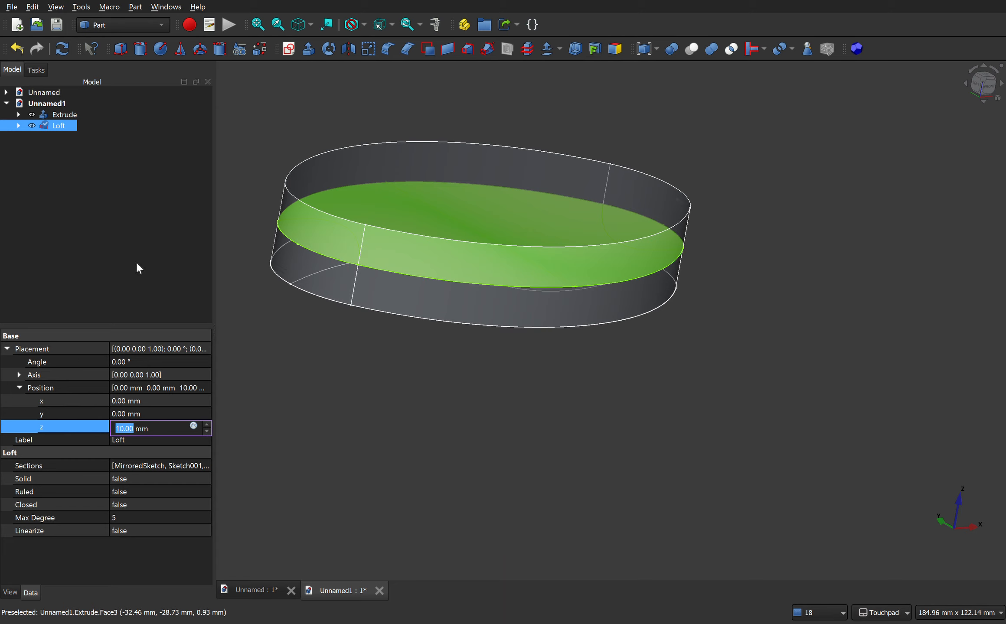
{"action": "left_click", "coordinate": [387, 399]}
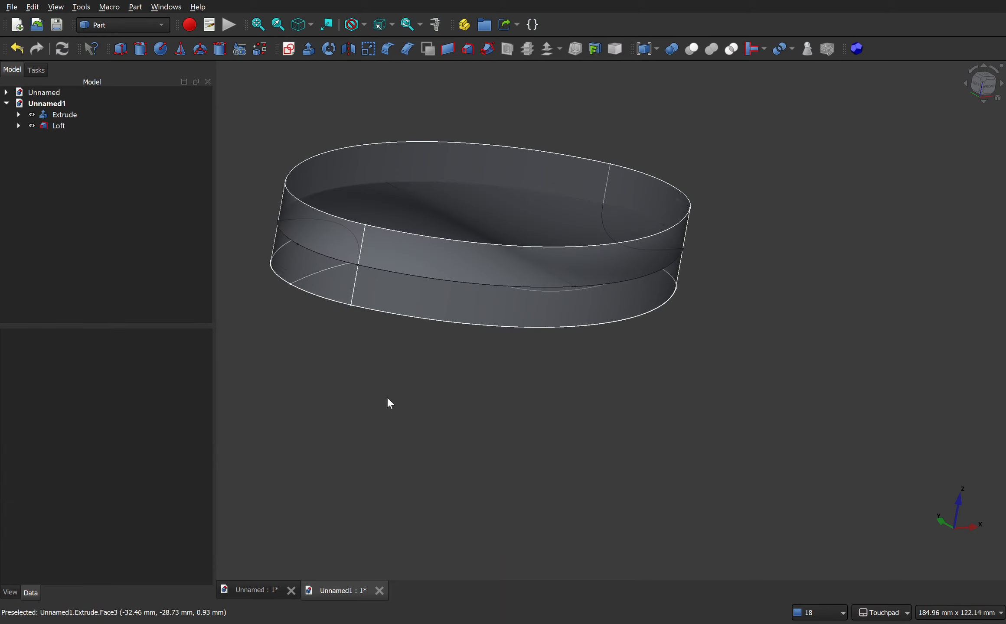
Examine closely how the Loft surface's edge overlaps the Extrude's side wall all around.
{"action": "left_click_drag", "start_coordinate": [388, 398], "coordinate": [348, 371], "text": "alt"}
{"action": "scroll", "coordinate": [344, 231], "scroll_direction": "up", "scroll_amount": 6}
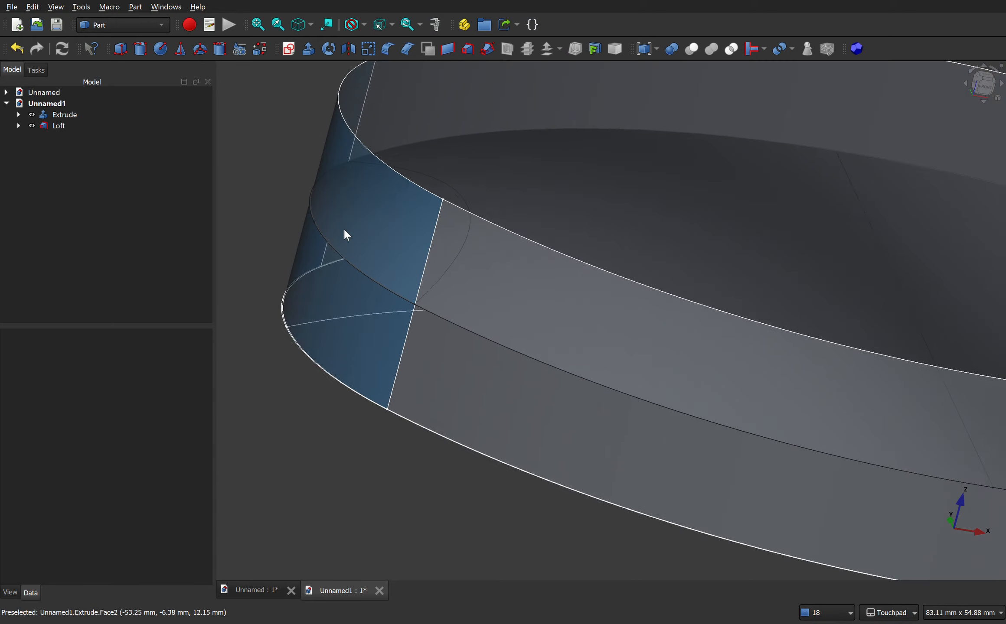
{"action": "scroll", "coordinate": [323, 263], "scroll_direction": "up", "scroll_amount": 6}
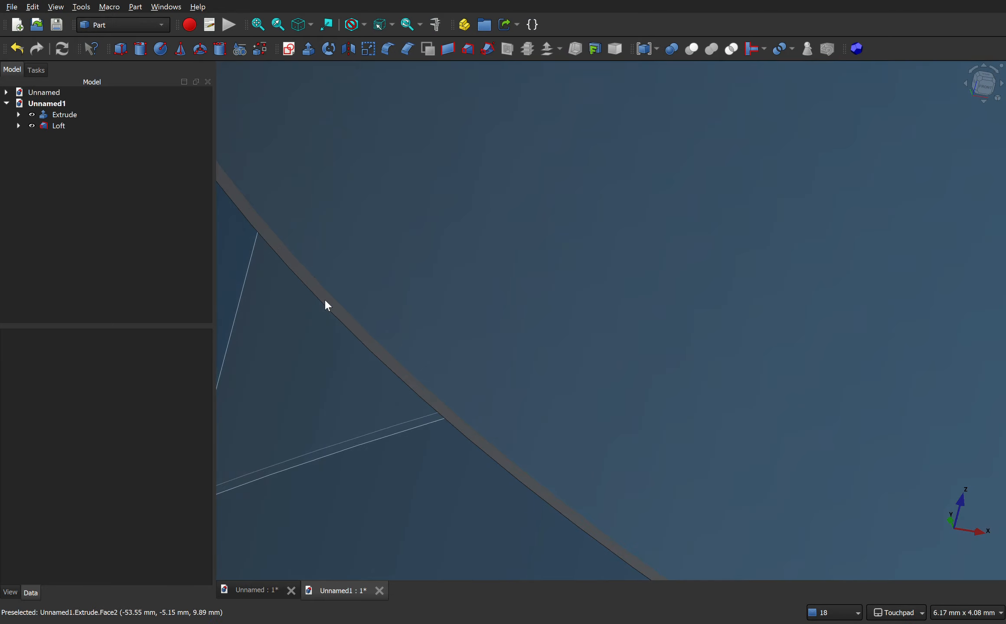
{"action": "scroll", "coordinate": [317, 299], "scroll_direction": "down", "scroll_amount": 12}
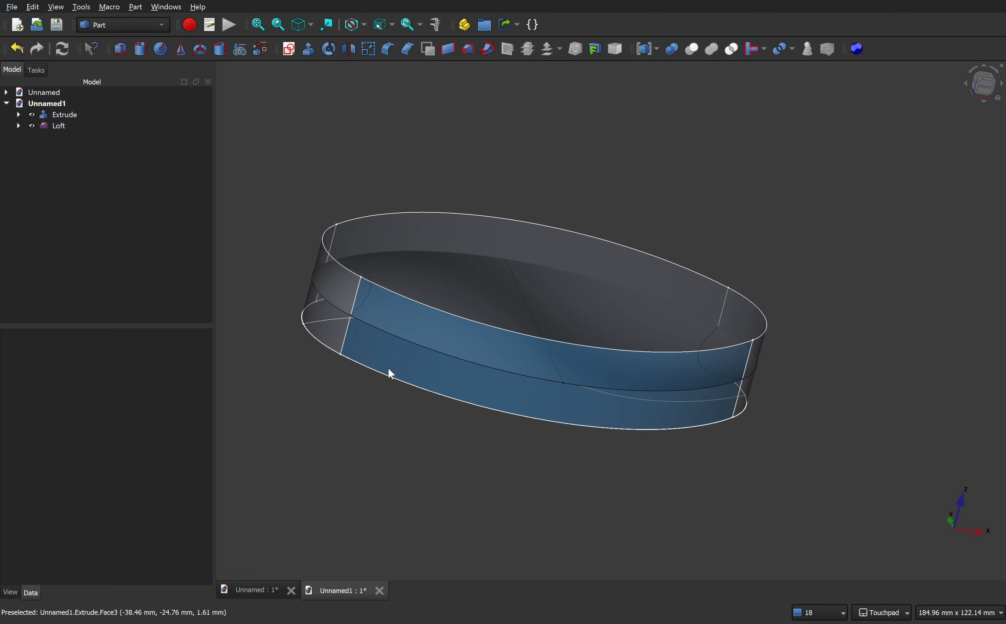
{"action": "scroll", "coordinate": [388, 328], "scroll_direction": "up", "scroll_amount": 6}
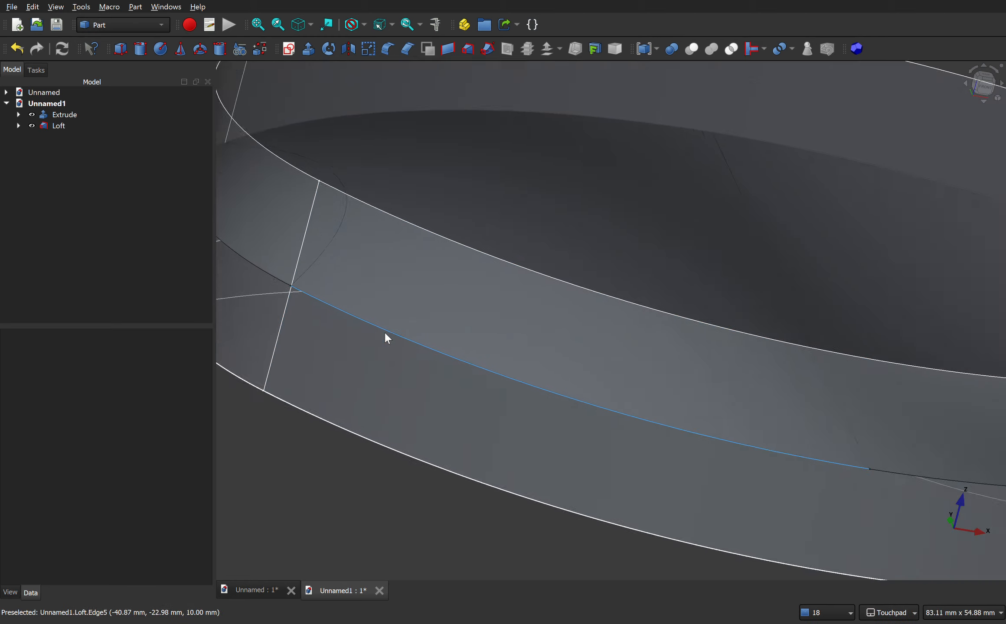
{"action": "scroll", "coordinate": [347, 306], "scroll_direction": "up", "scroll_amount": 8}
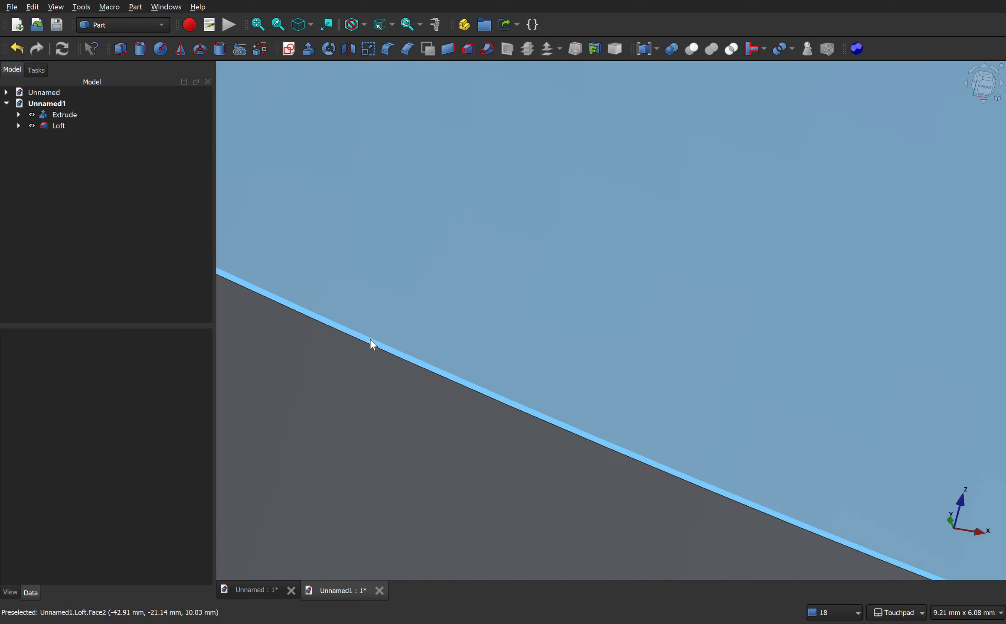
{"action": "scroll", "coordinate": [373, 343], "scroll_direction": "down", "scroll_amount": 14}
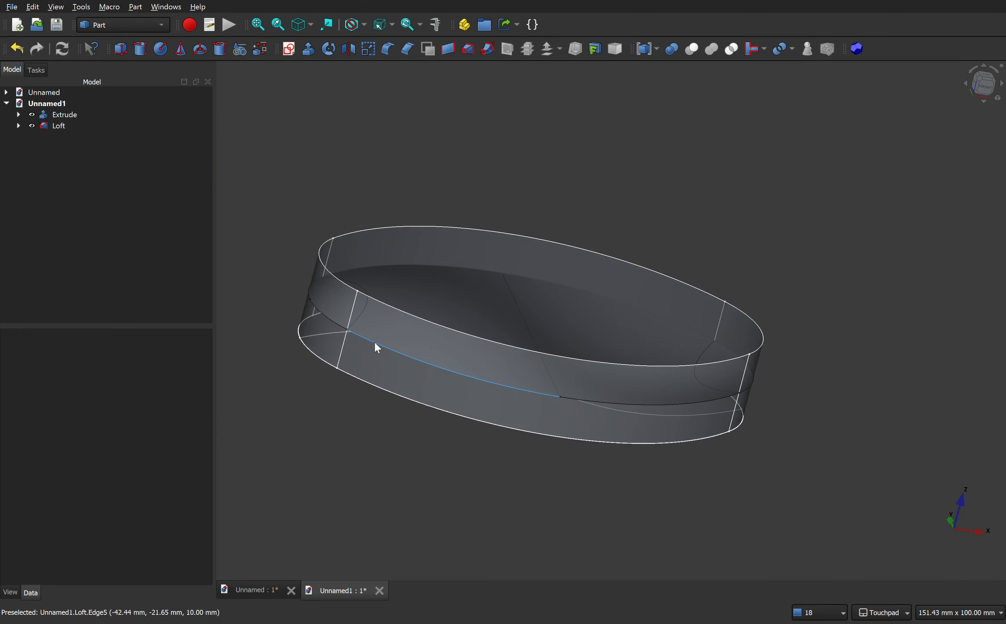
Slice the Extrude apart with the Loft surface as the cutting object and expand the resulting Exploded Slice group.
{"action": "left_click", "coordinate": [65, 114]}
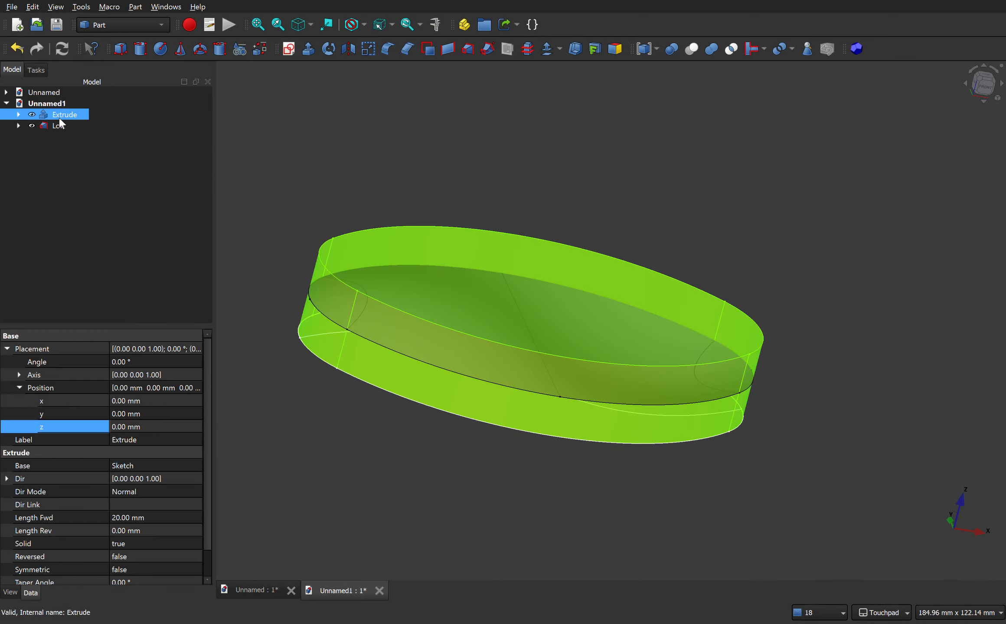
{"action": "left_click", "coordinate": [60, 126]}
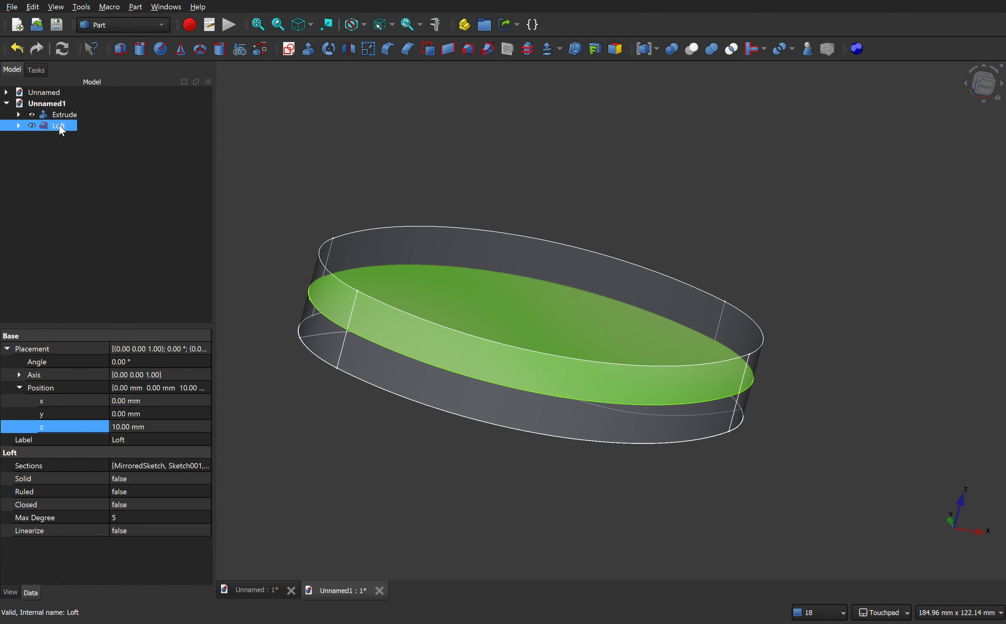
{"action": "left_click", "coordinate": [55, 128], "text": "ctrl"}
{"action": "left_click", "coordinate": [60, 116]}
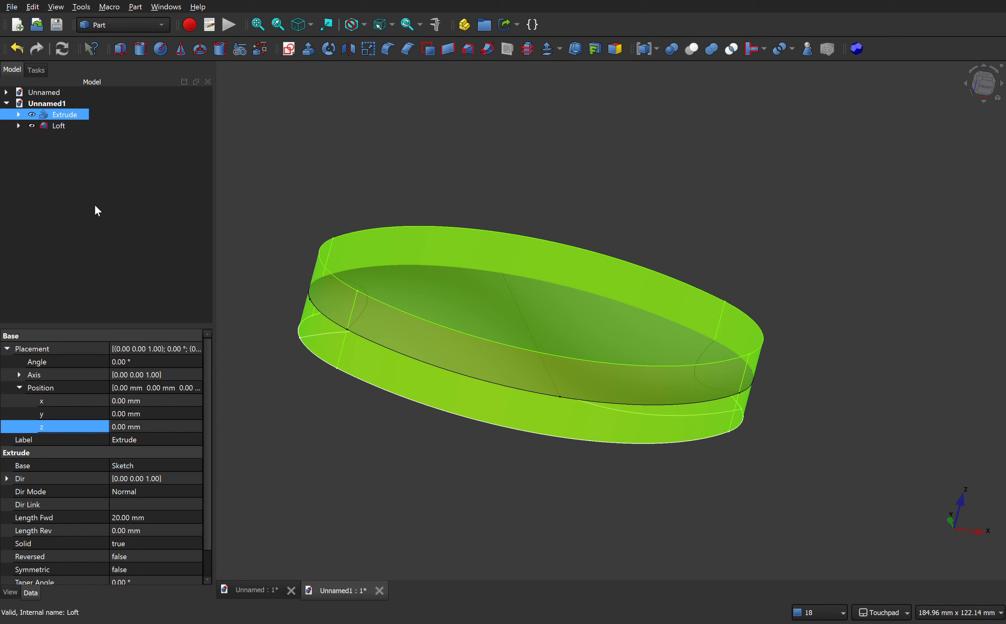
{"action": "left_click", "coordinate": [57, 126], "text": "ctrl"}
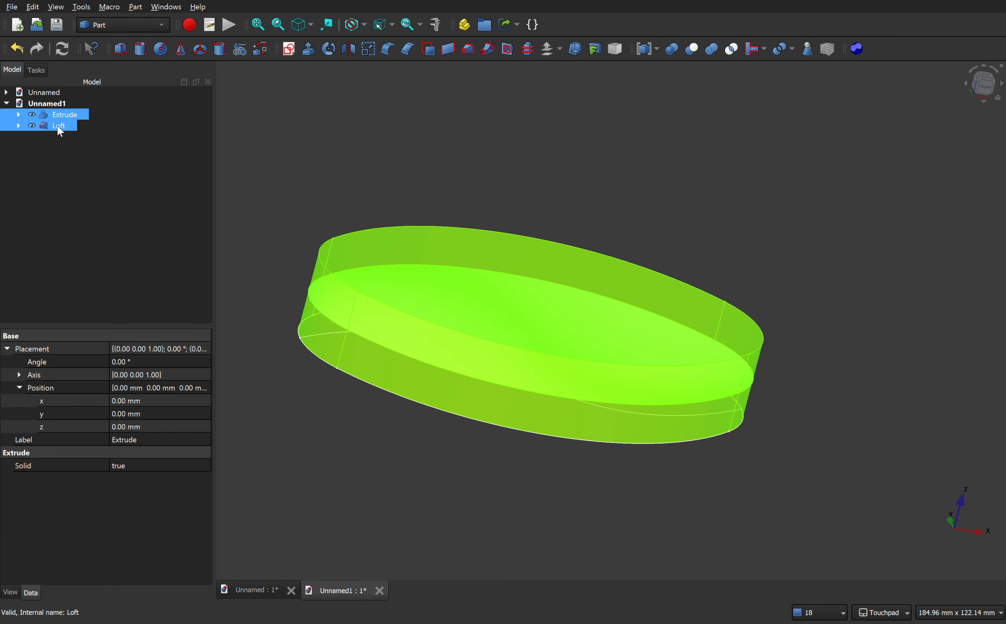
{"action": "left_click", "coordinate": [135, 7]}
{"action": "left_click", "coordinate": [329, 295]}
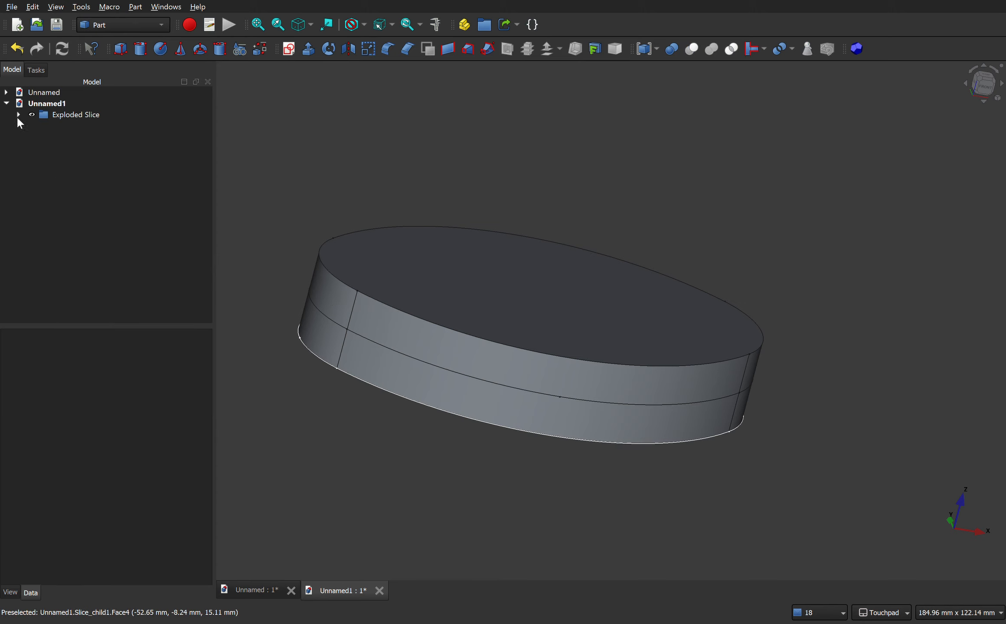
{"action": "left_click", "coordinate": [49, 115]}
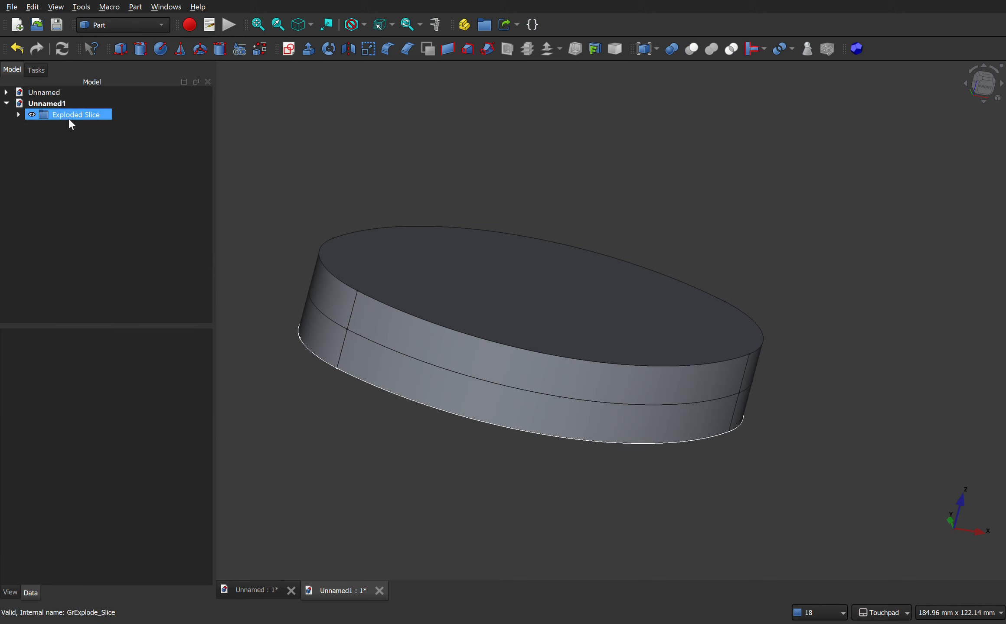
{"action": "left_click", "coordinate": [18, 115]}
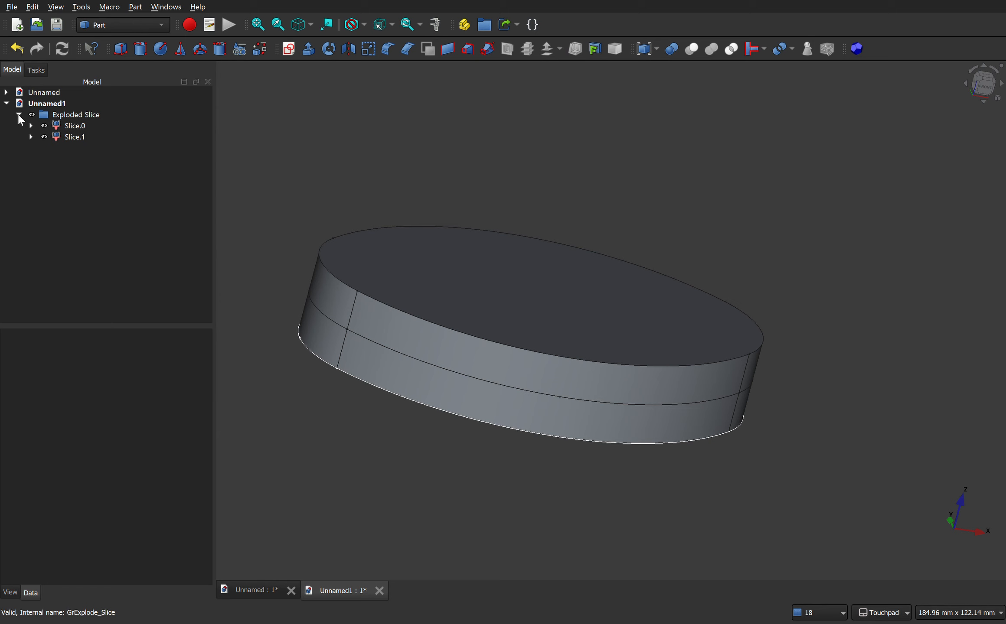
Inspect Slice.0 and Slice.1 by isolating each in turn and viewing its curved face, with both pieces shown again at the end.
{"action": "left_click", "coordinate": [64, 131]}
{"action": "left_click", "coordinate": [70, 138], "text": "ctrl"}
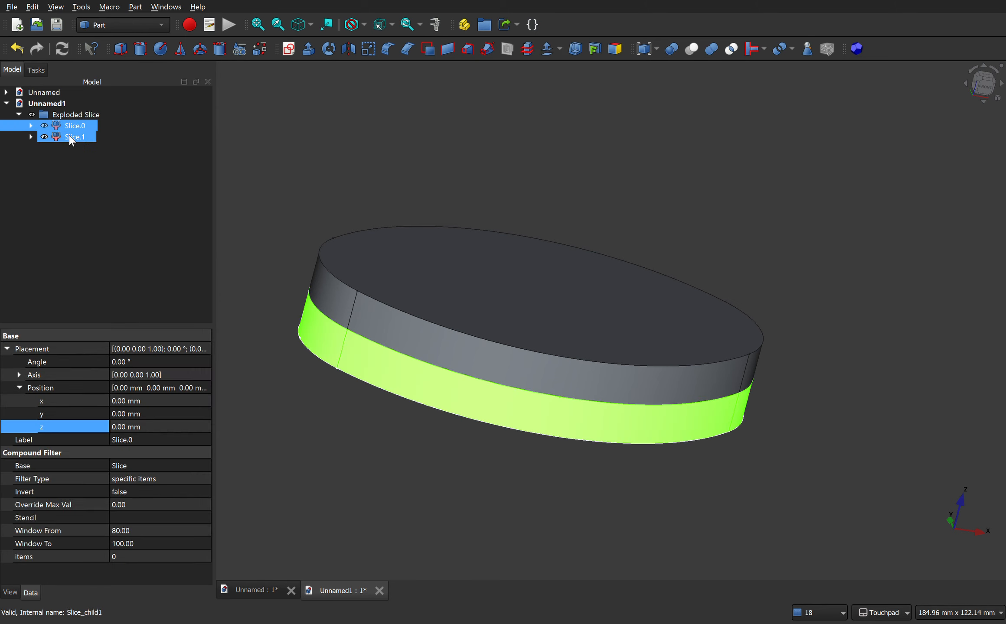
{"action": "left_click", "coordinate": [72, 141]}
{"action": "left_click", "coordinate": [73, 156]}
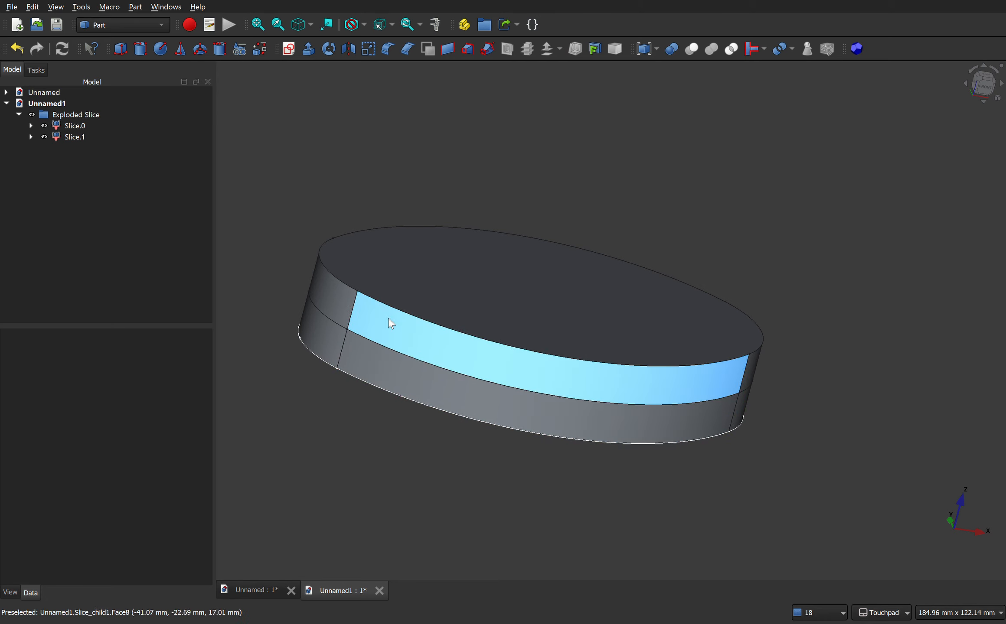
{"action": "left_click", "coordinate": [44, 126]}
{"action": "middle_click_drag", "start_coordinate": [429, 391], "coordinate": [474, 382]}
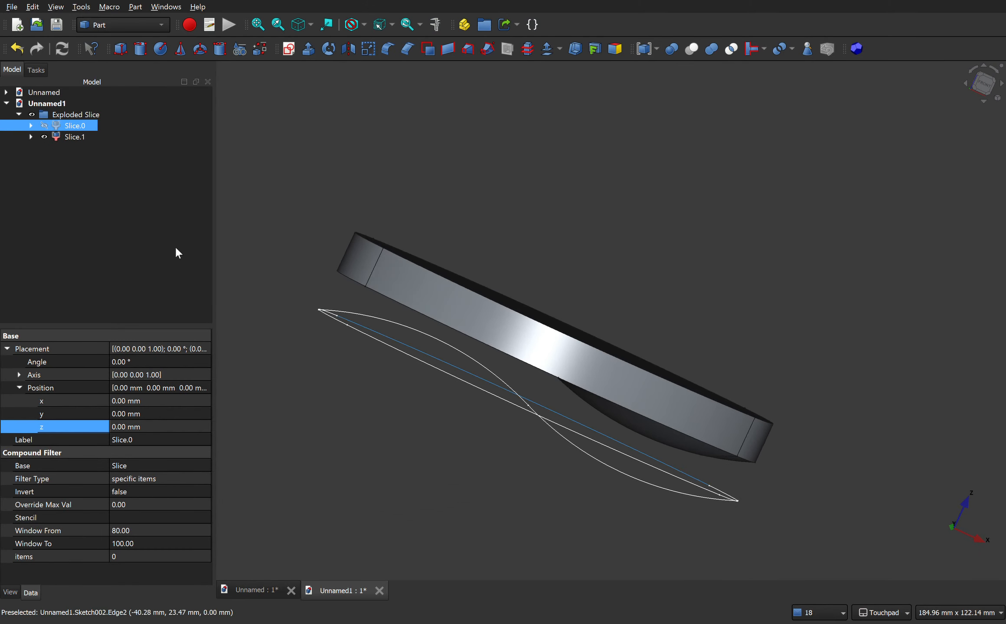
{"action": "left_click", "coordinate": [44, 137]}
{"action": "left_click", "coordinate": [44, 126]}
{"action": "middle_click_drag", "start_coordinate": [272, 225], "coordinate": [410, 281]}
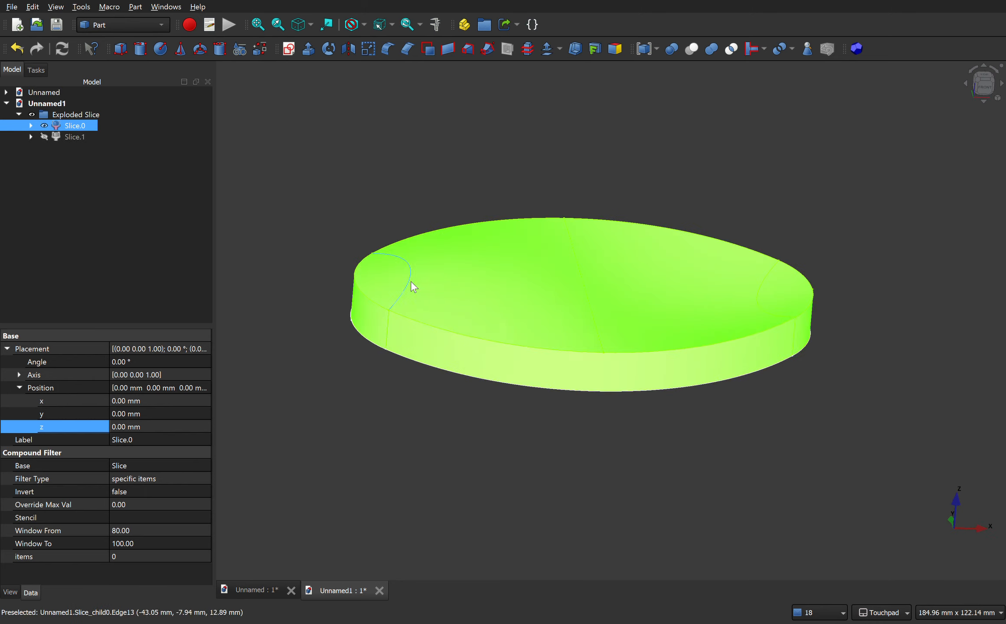
{"action": "left_click", "coordinate": [438, 199]}
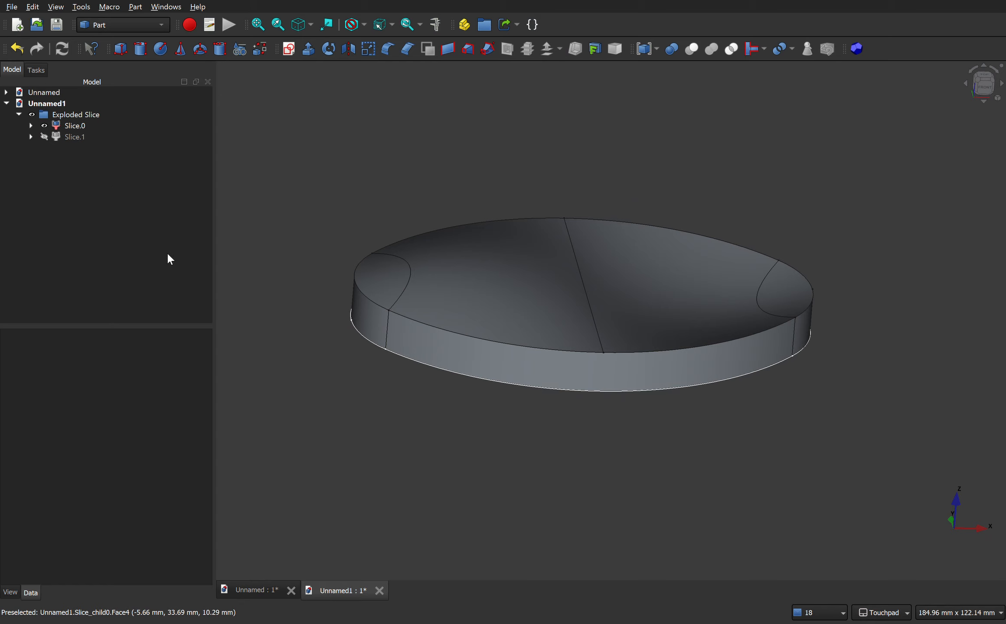
{"action": "left_click", "coordinate": [44, 136]}
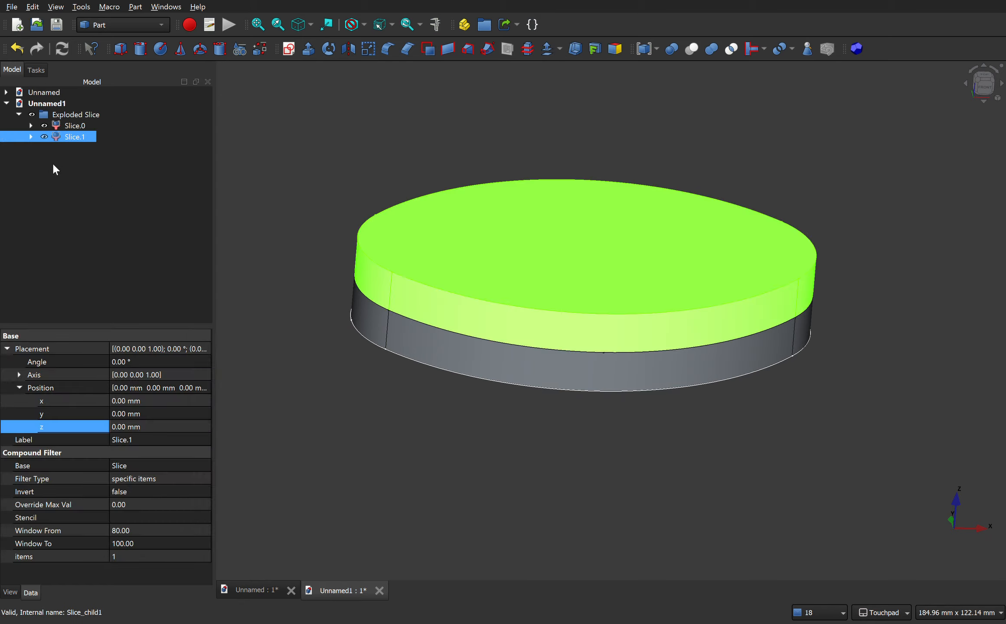
{"action": "left_click", "coordinate": [65, 191]}
Transform Slice.0 by moving it up 2 mm along Z so it overlaps Slice.1.
{"action": "left_click", "coordinate": [69, 126]}
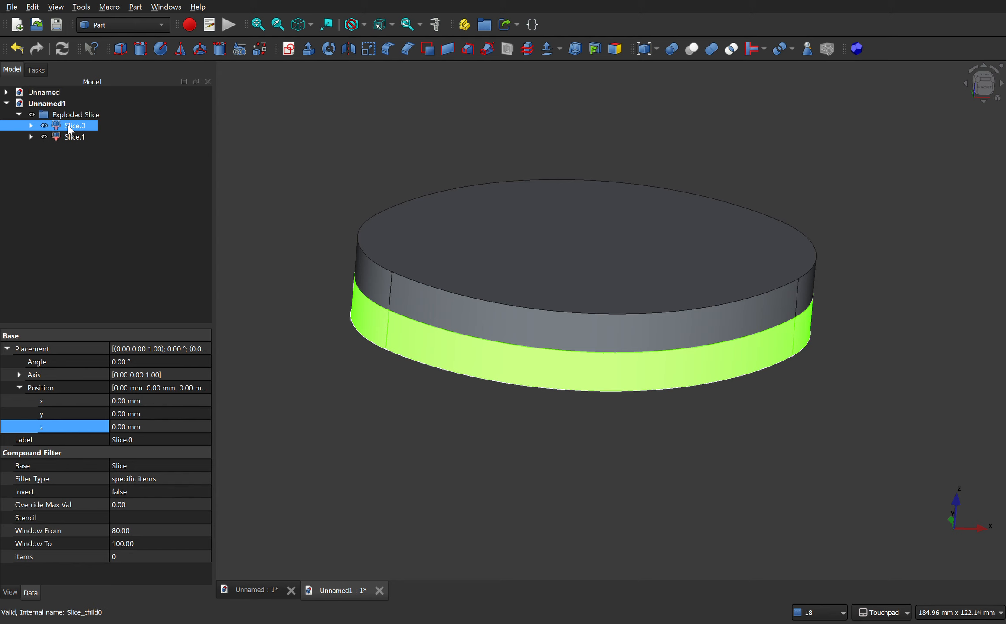
{"action": "double_click", "coordinate": [86, 131]}
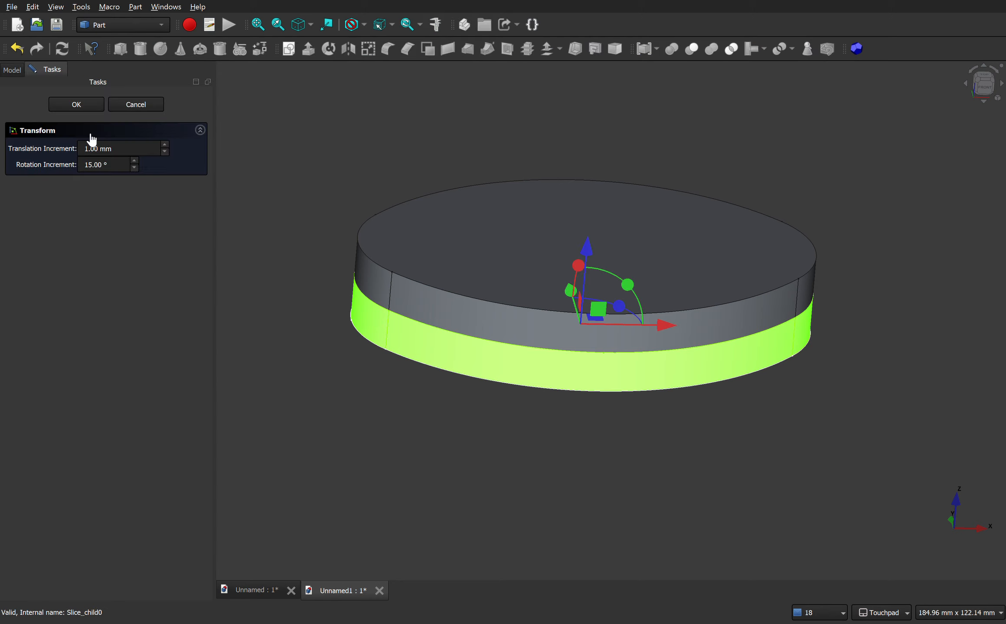
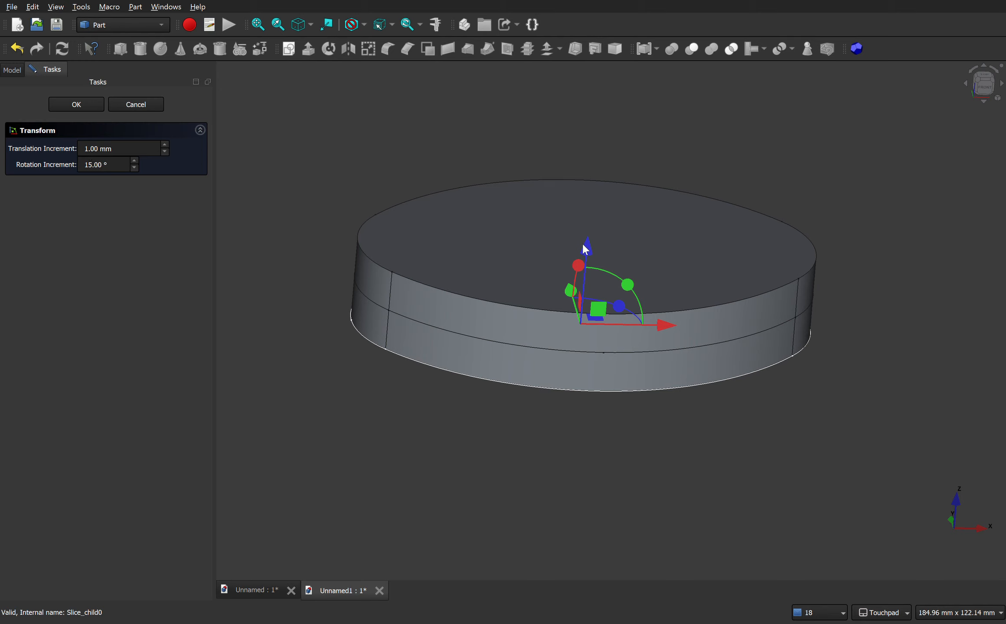
{"action": "left_click_drag", "start_coordinate": [591, 252], "coordinate": [590, 241]}
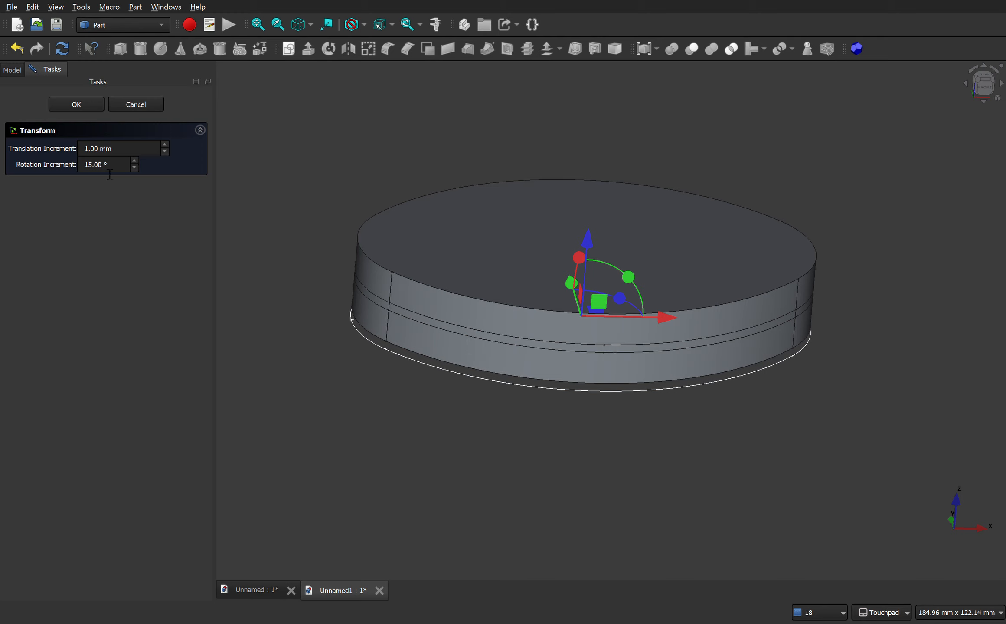
{"action": "left_click", "coordinate": [84, 104]}
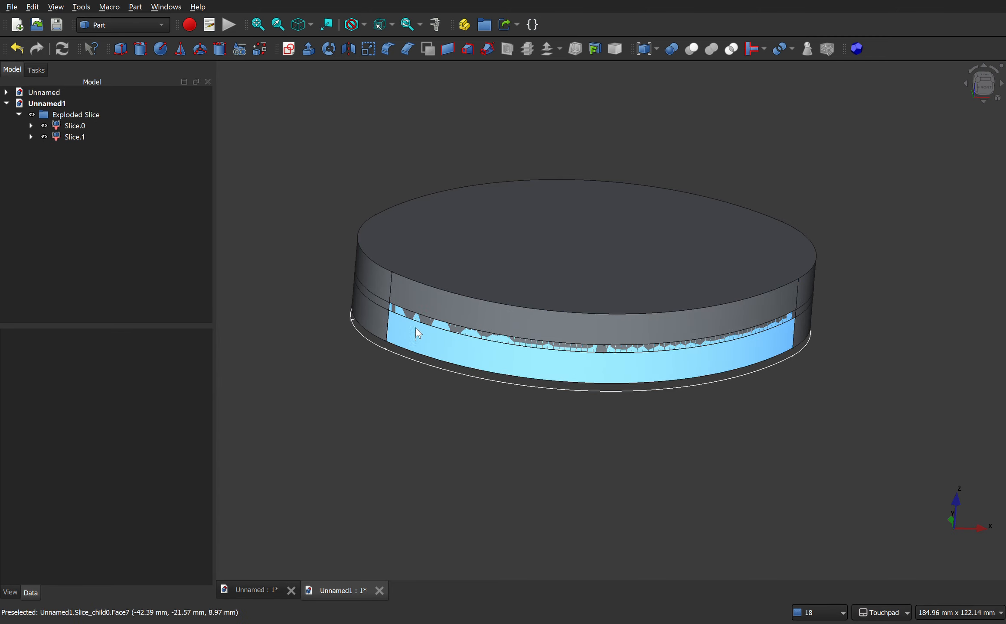
Create a boolean intersection (Common) of Slice.0 and Slice.1 to obtain the thin curved oval plate.
{"action": "left_click", "coordinate": [73, 125]}
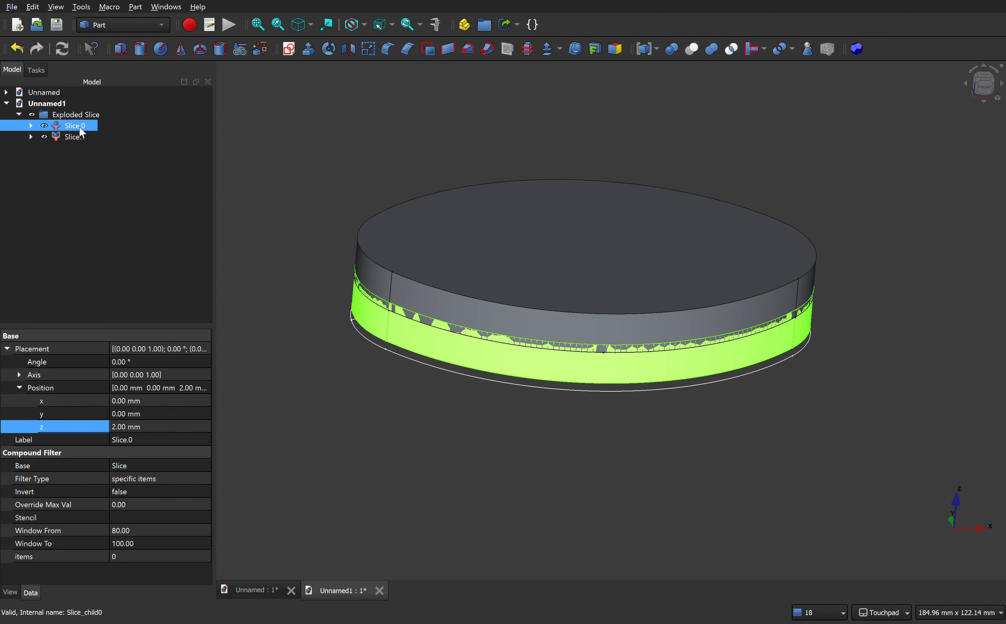
{"action": "left_click", "coordinate": [74, 138], "text": "ctrl"}
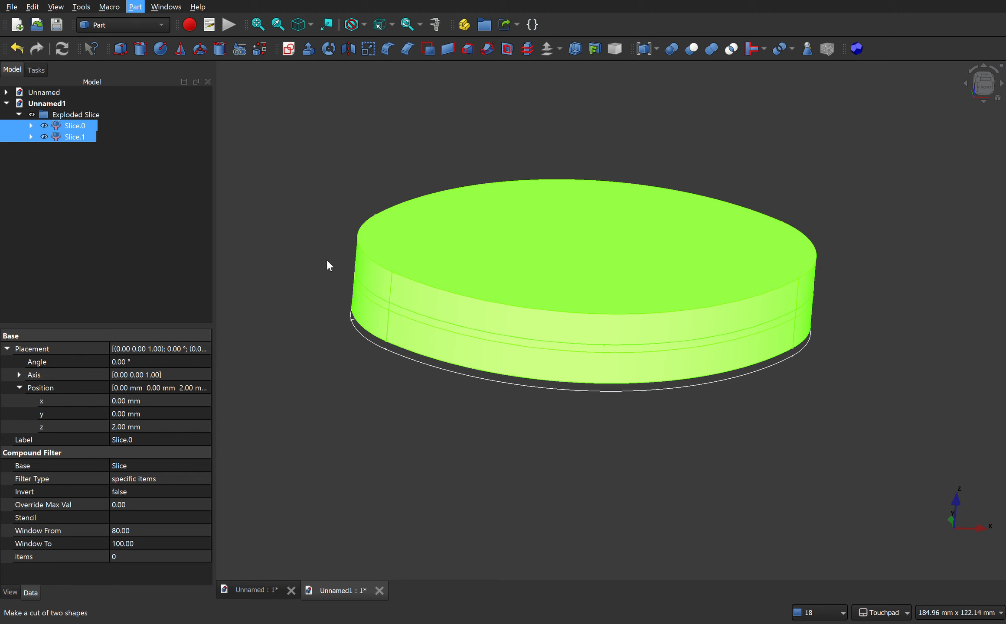
{"action": "left_click", "coordinate": [334, 295]}
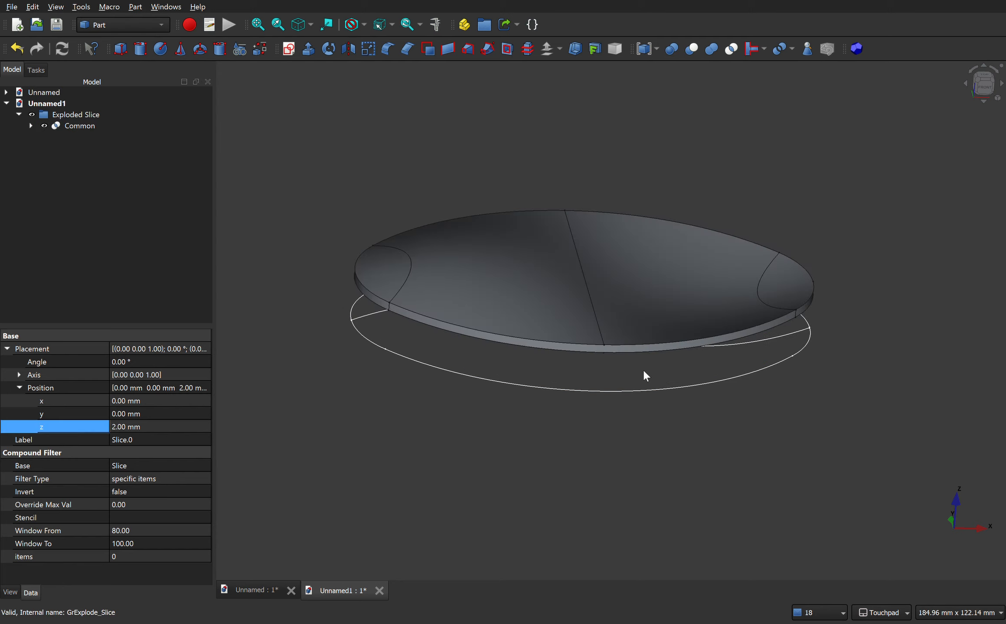
{"action": "left_click_drag", "start_coordinate": [645, 364], "coordinate": [684, 362], "text": "alt"}
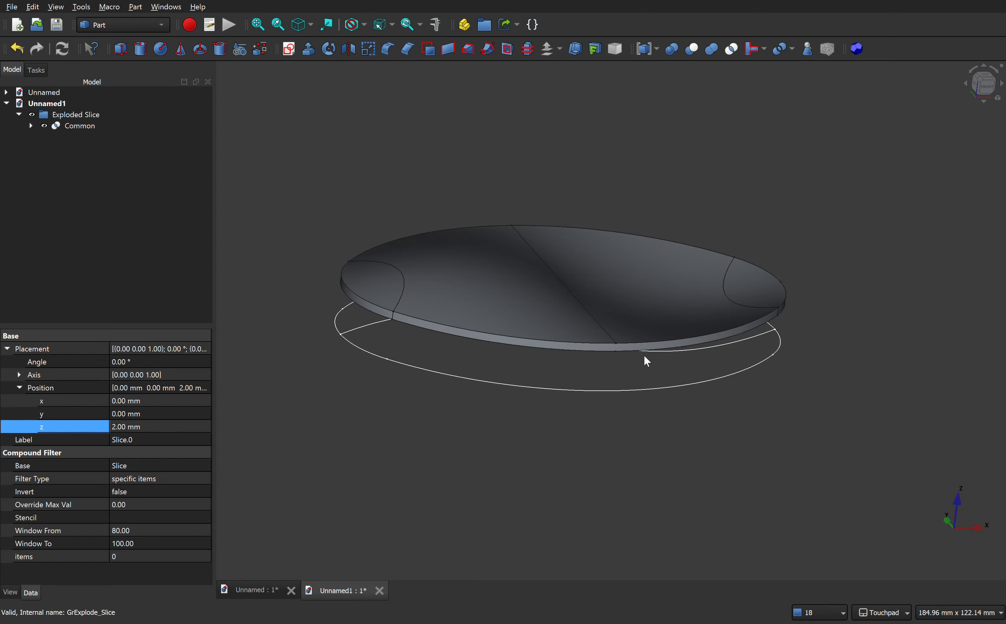
Switch to the Part Design workbench and create a new body using the Common object as its base feature.
{"action": "left_click", "coordinate": [414, 405]}
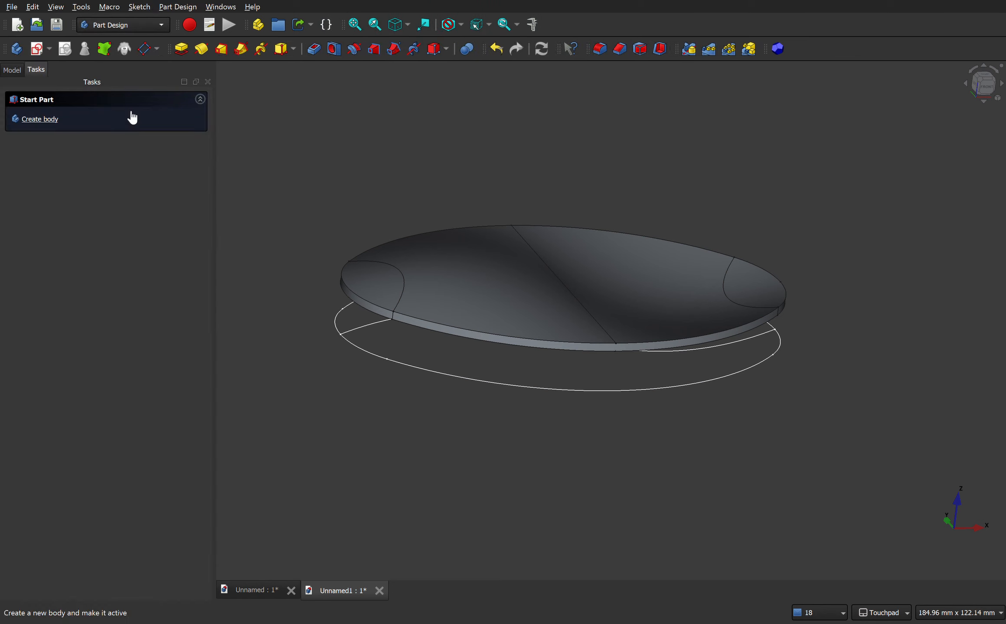
{"action": "left_click", "coordinate": [11, 70]}
{"action": "left_click", "coordinate": [78, 126]}
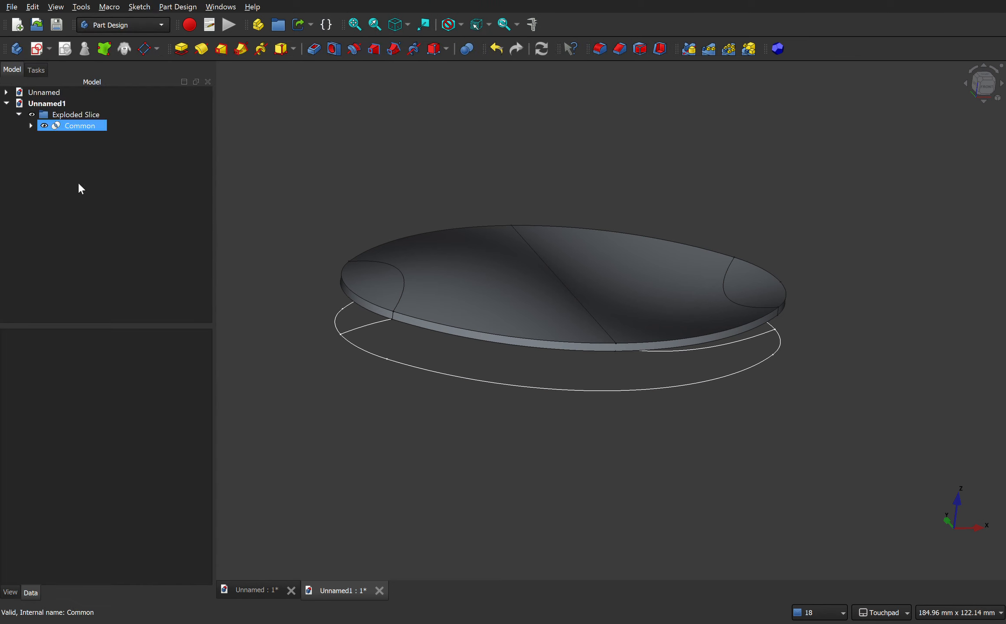
{"action": "left_click", "coordinate": [63, 125]}
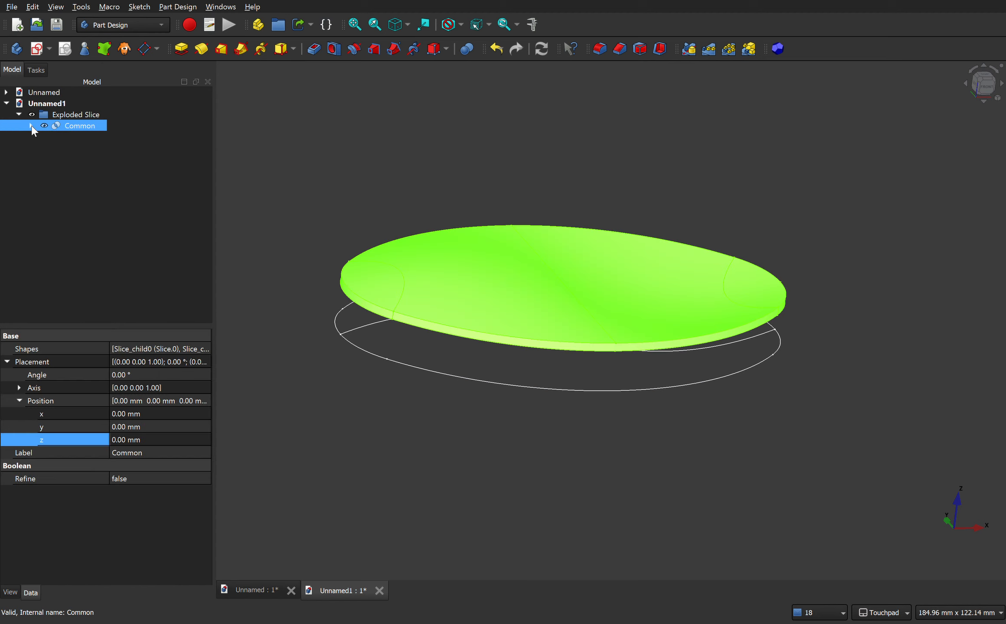
{"action": "left_click", "coordinate": [77, 173]}
{"action": "left_click", "coordinate": [70, 129]}
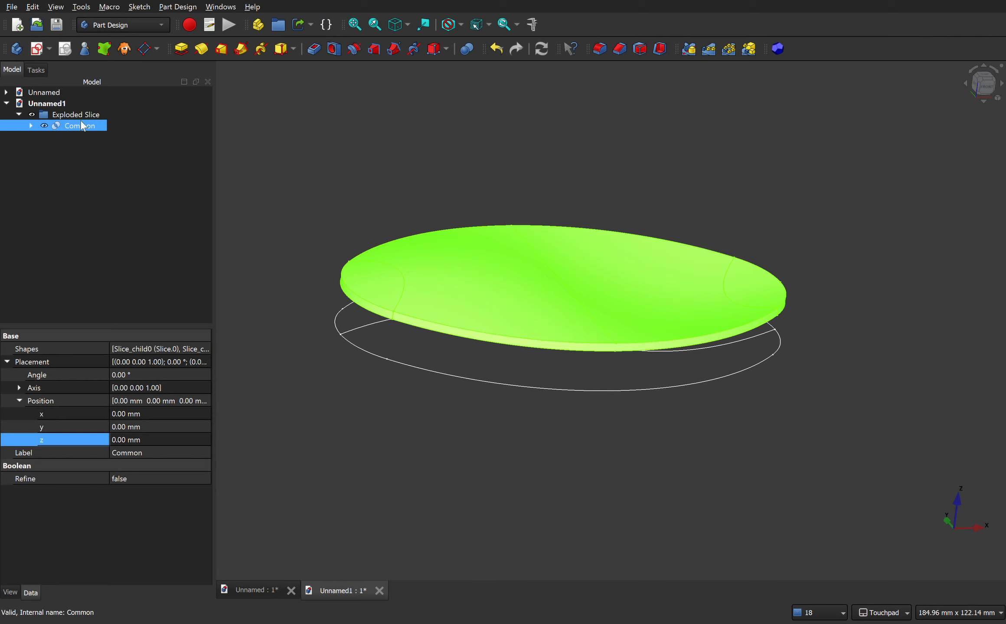
{"action": "left_click", "coordinate": [18, 53]}
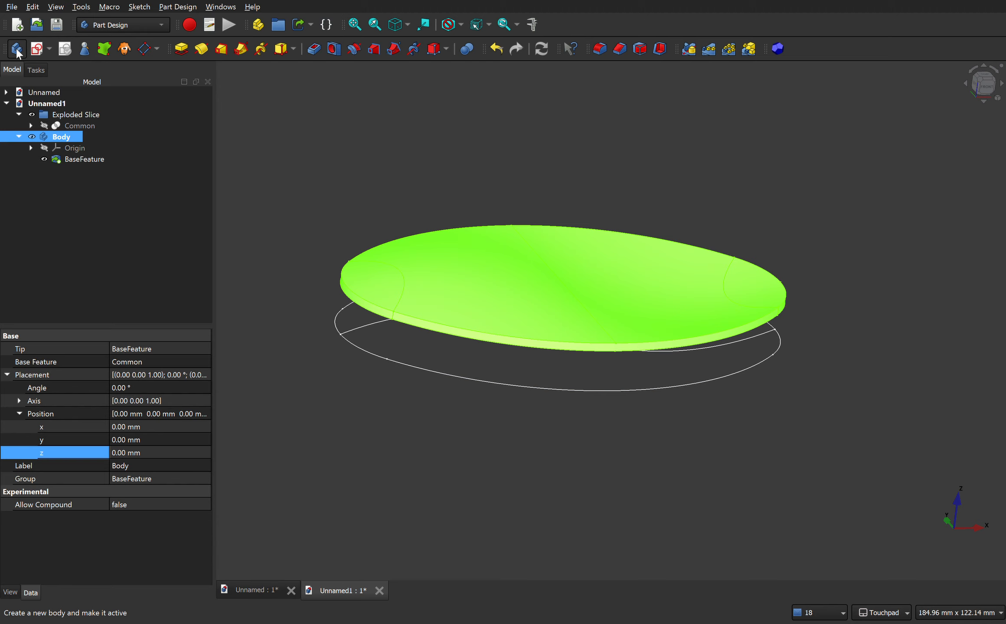
{"action": "left_click", "coordinate": [77, 196]}
{"action": "left_click", "coordinate": [80, 161]}
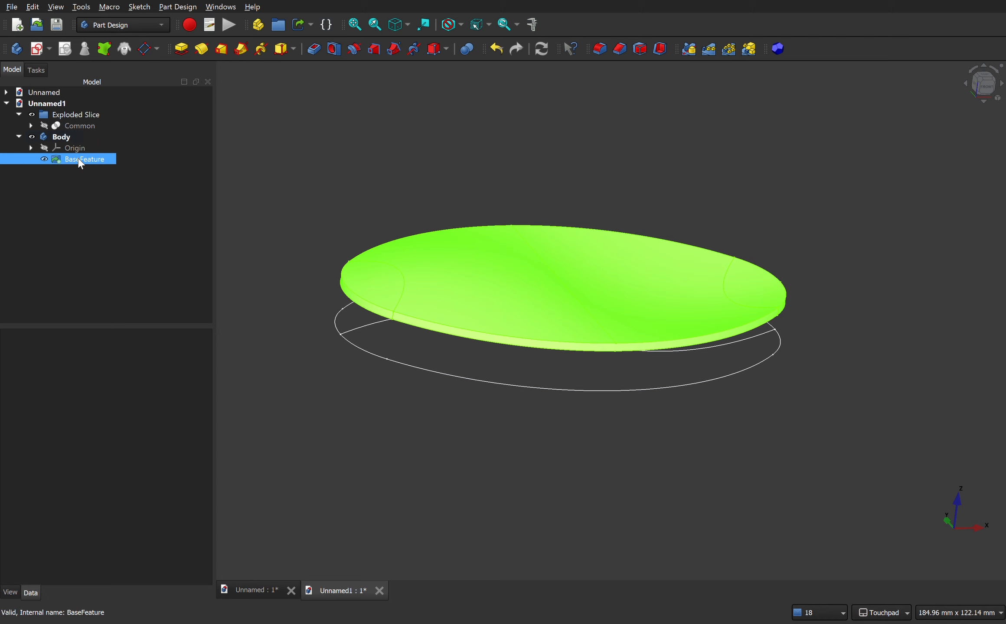
{"action": "left_click", "coordinate": [103, 176]}
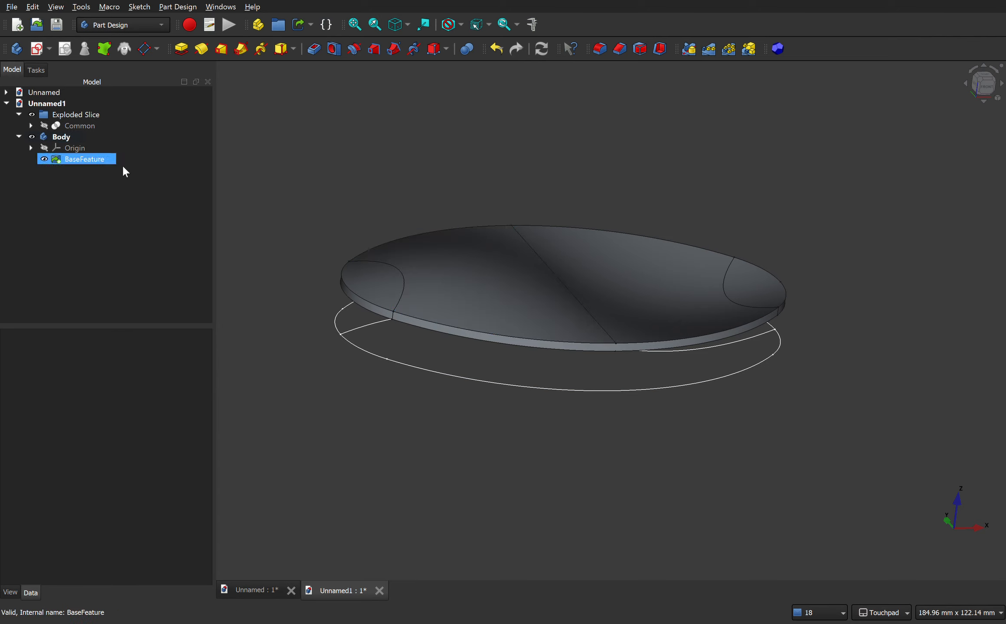
Hide and collapse the Exploded Slice group in the model tree, leaving only the body's contents expanded.
{"action": "left_click", "coordinate": [32, 116]}
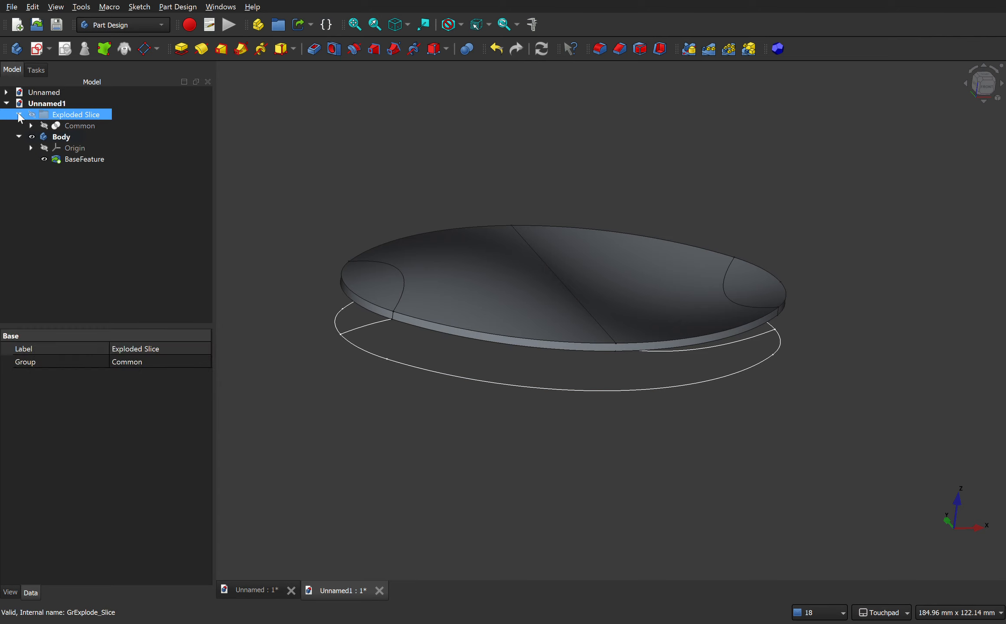
{"action": "left_click", "coordinate": [18, 114]}
{"action": "left_click", "coordinate": [58, 148]}
{"action": "left_click", "coordinate": [59, 127]}
{"action": "left_click", "coordinate": [67, 149]}
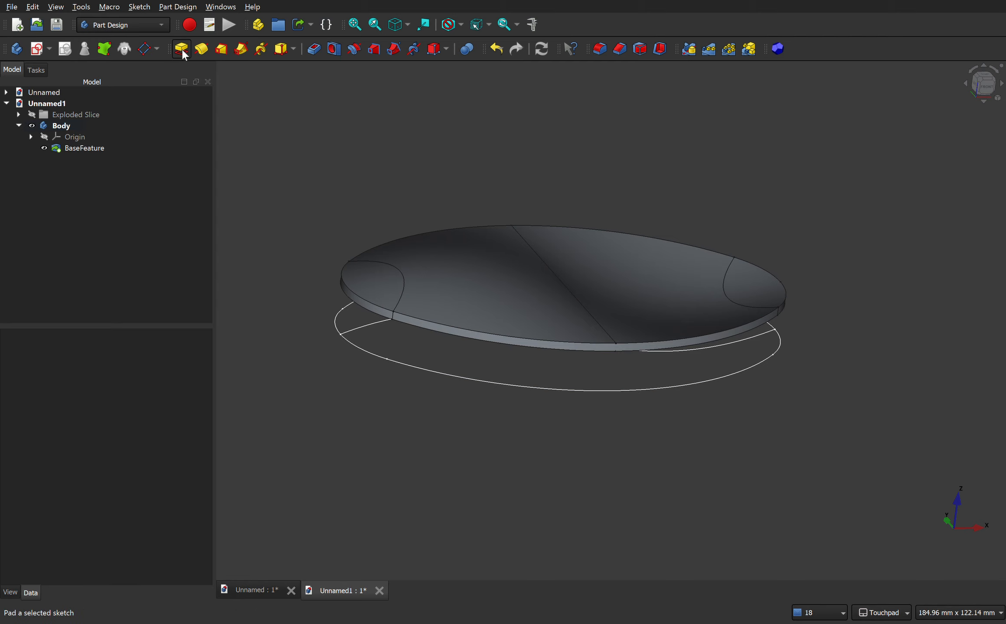
Create a sketch on the XY-plane, draw a narrow upright rectangle about 6 by 41 mm across the origin, and switch on the section view.
{"action": "left_click", "coordinate": [35, 50]}
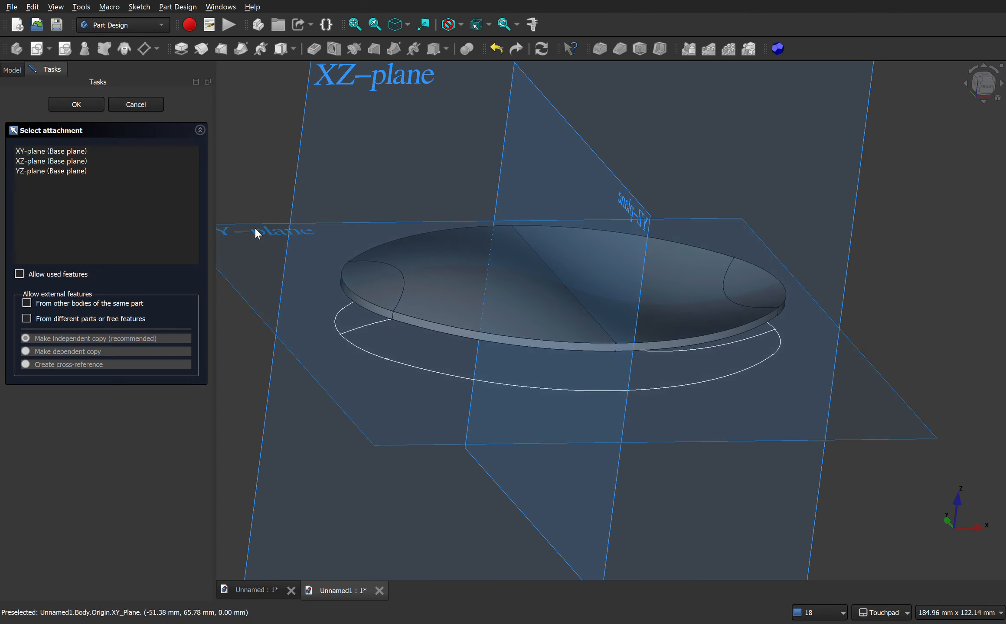
{"action": "left_click", "coordinate": [252, 226]}
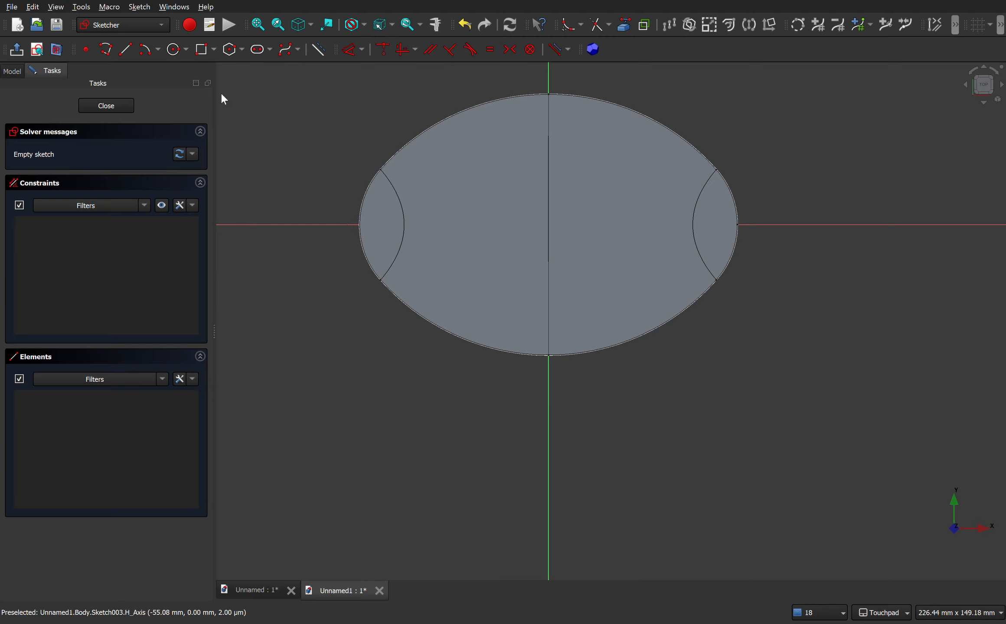
{"action": "left_click", "coordinate": [201, 49]}
{"action": "left_click", "coordinate": [541, 150]}
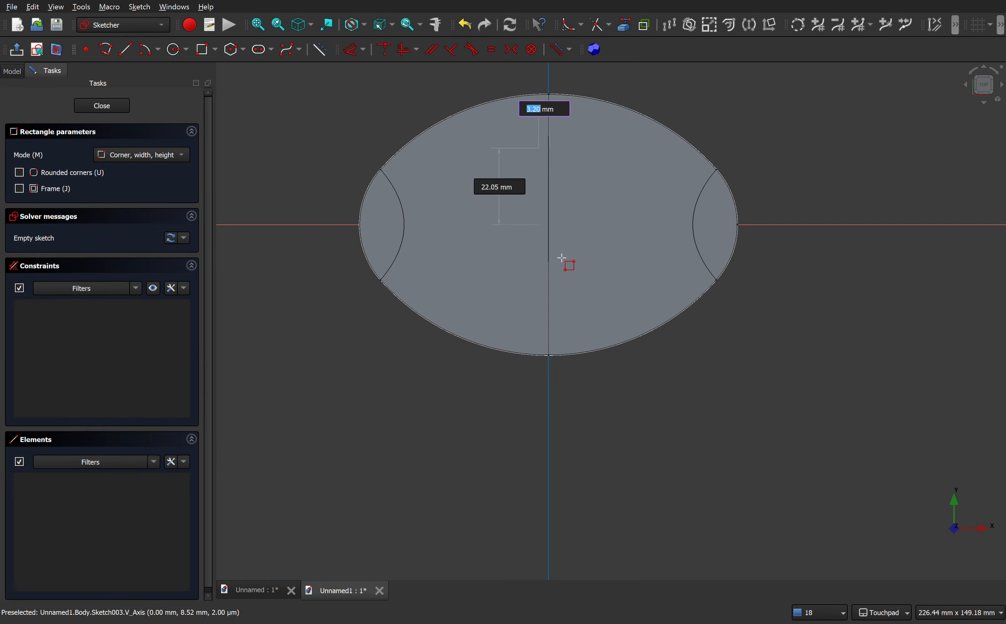
{"action": "left_click", "coordinate": [561, 291]}
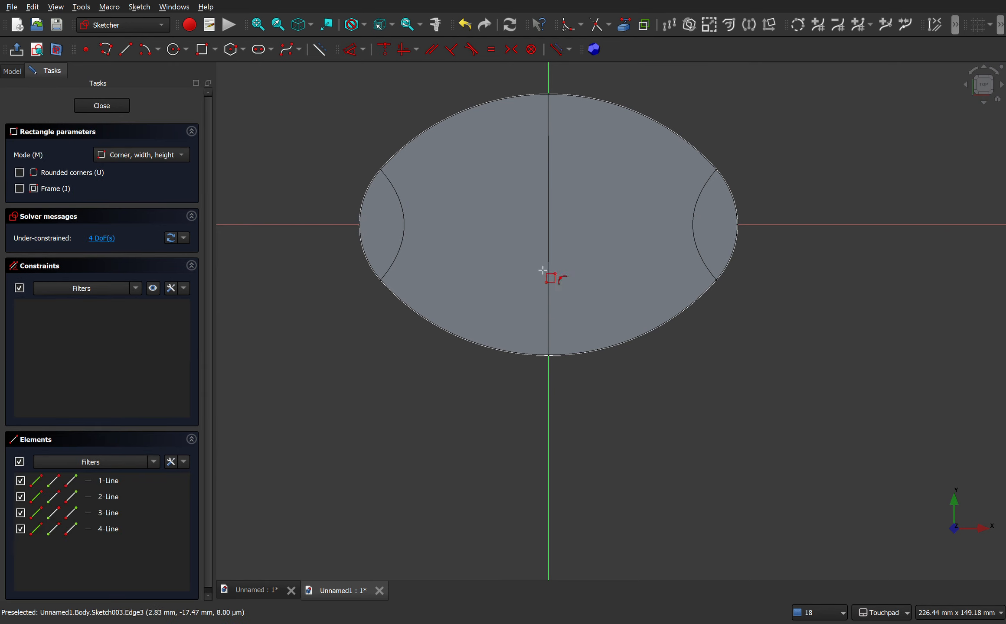
{"action": "left_click", "coordinate": [56, 49]}
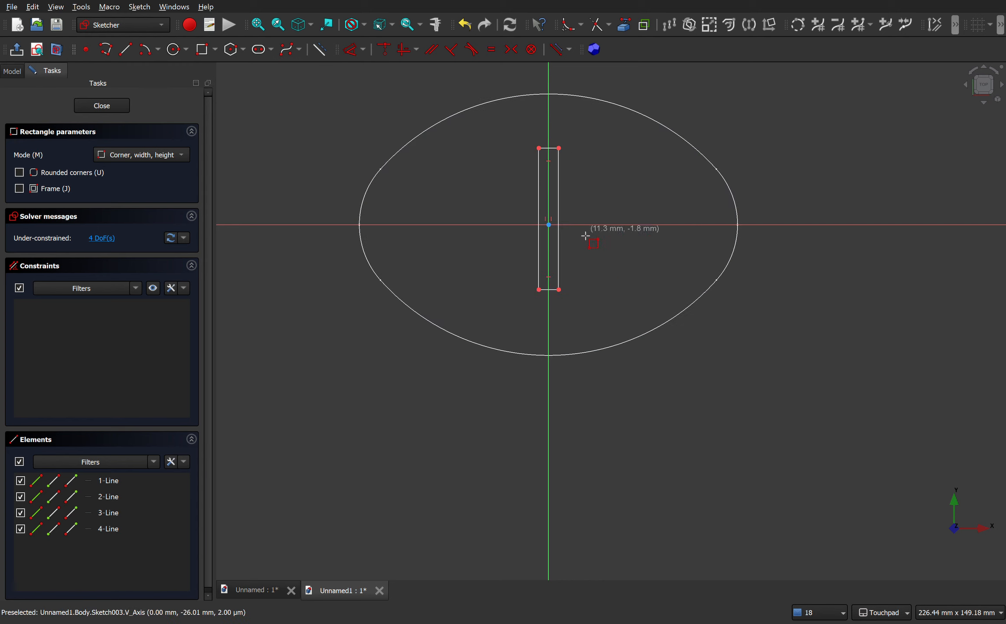
{"action": "right_click", "coordinate": [427, 382]}
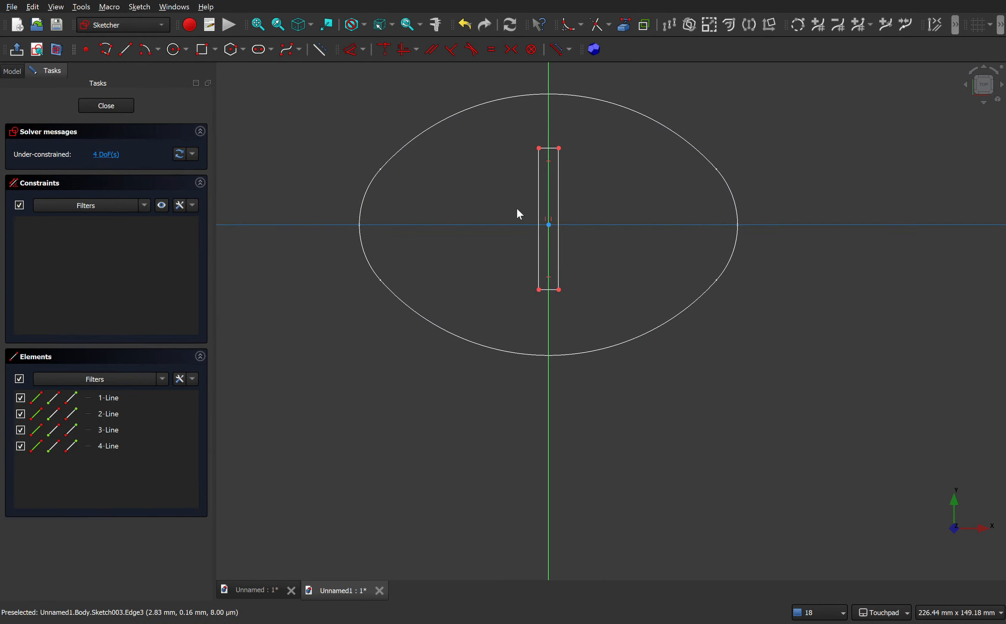
Constrain two diagonally opposite corners of the rectangle symmetric about the origin and close the sketch.
{"action": "left_click", "coordinate": [539, 153]}
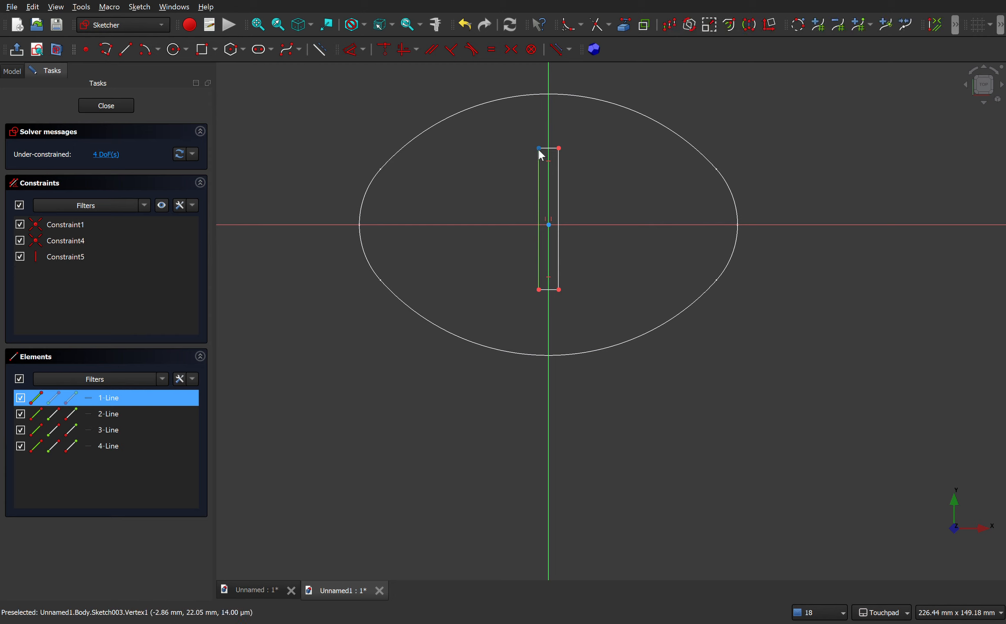
{"action": "left_click", "coordinate": [558, 289]}
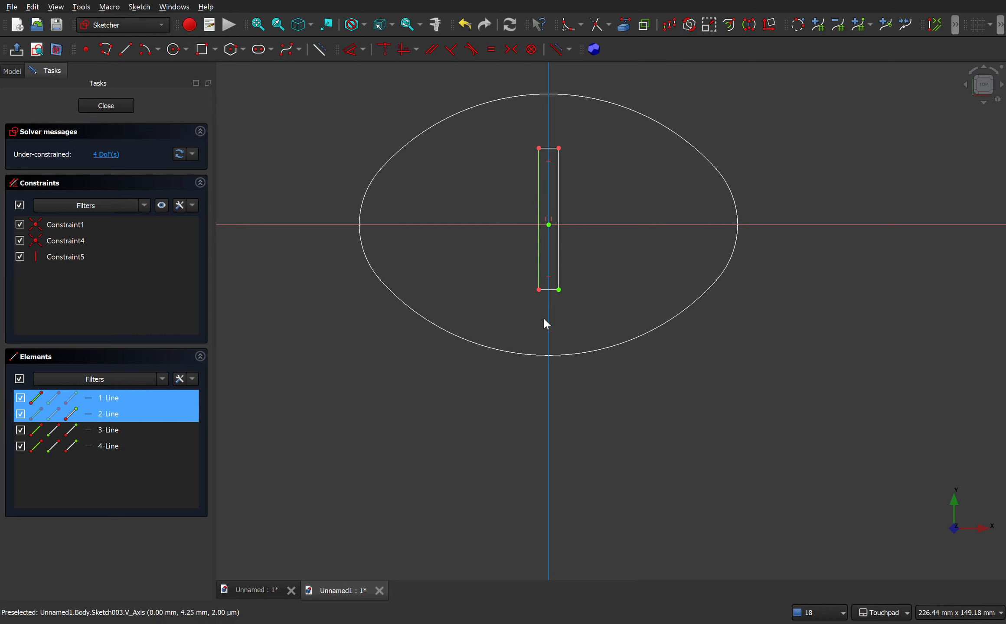
{"action": "left_click", "coordinate": [438, 385]}
{"action": "left_click", "coordinate": [540, 149]}
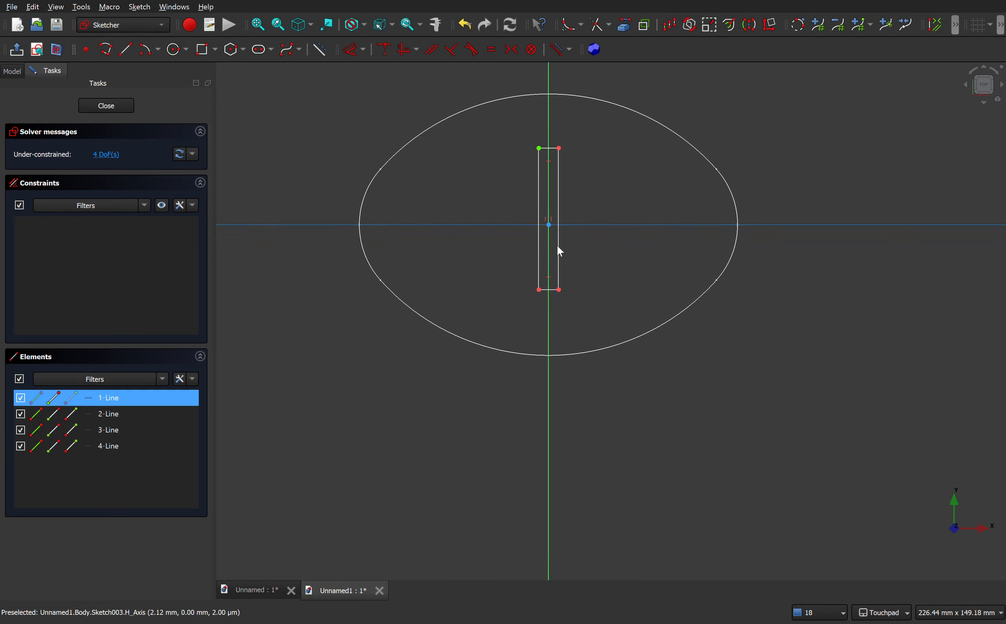
{"action": "left_click", "coordinate": [559, 289]}
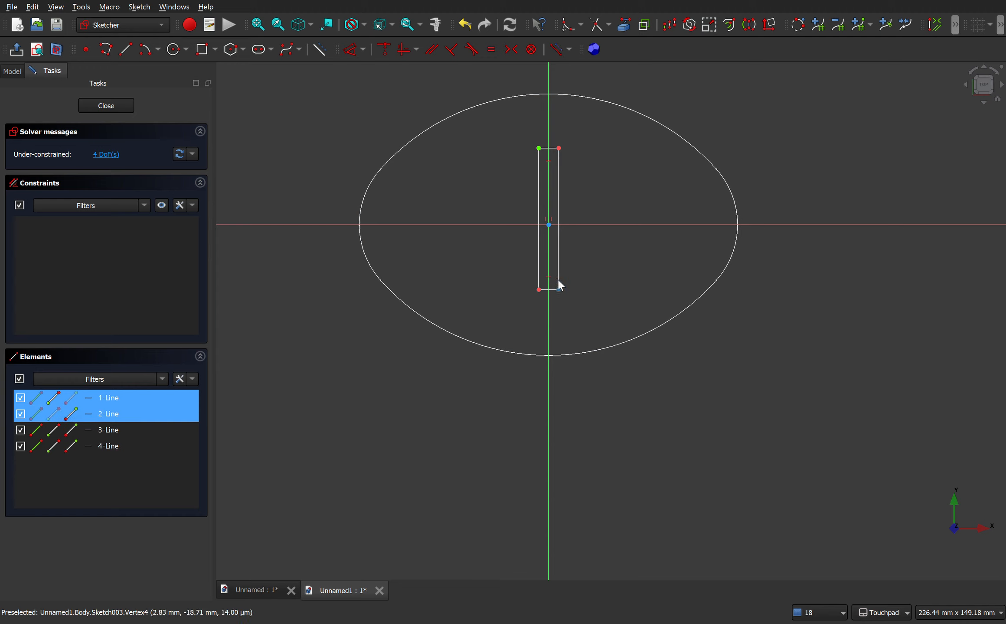
{"action": "left_click", "coordinate": [549, 225]}
{"action": "left_click", "coordinate": [511, 49]}
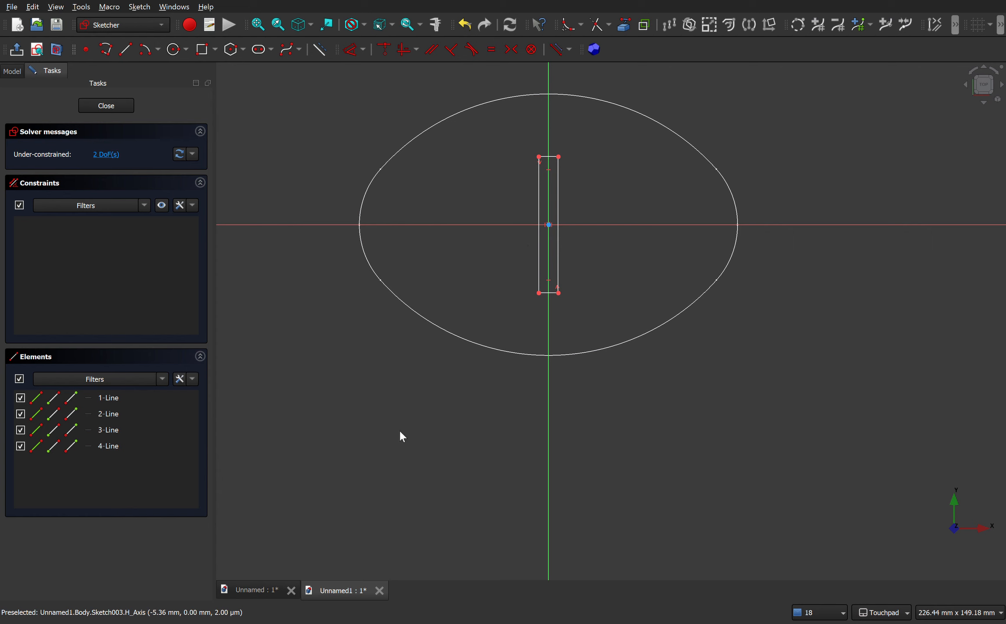
{"action": "left_click", "coordinate": [112, 106]}
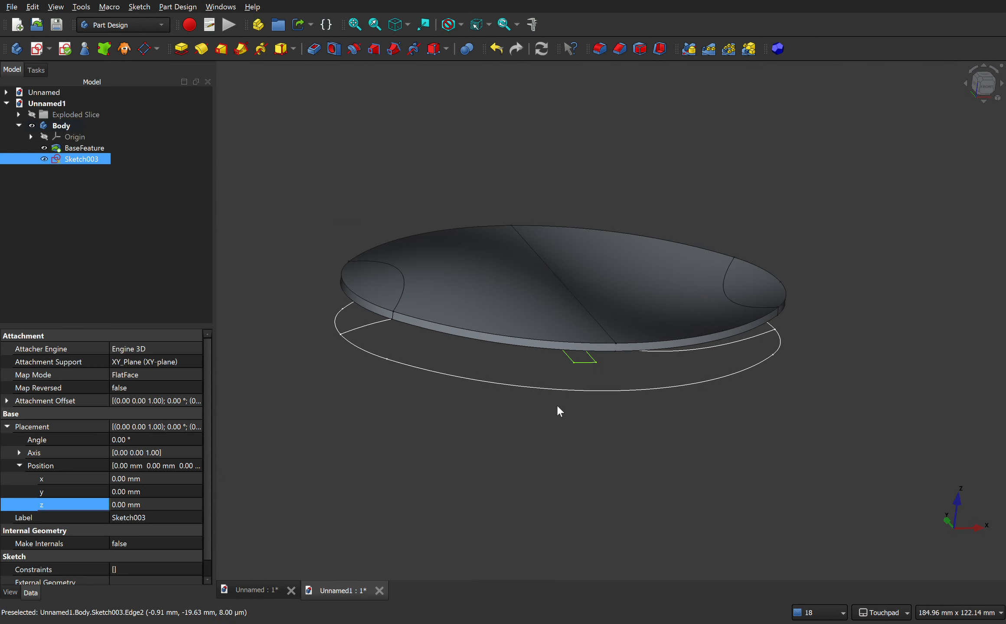
Examine the rectangle sketch's position below the curved plate and open the Z position of its placement.
{"action": "left_click_drag", "start_coordinate": [669, 433], "coordinate": [522, 317], "text": "alt"}
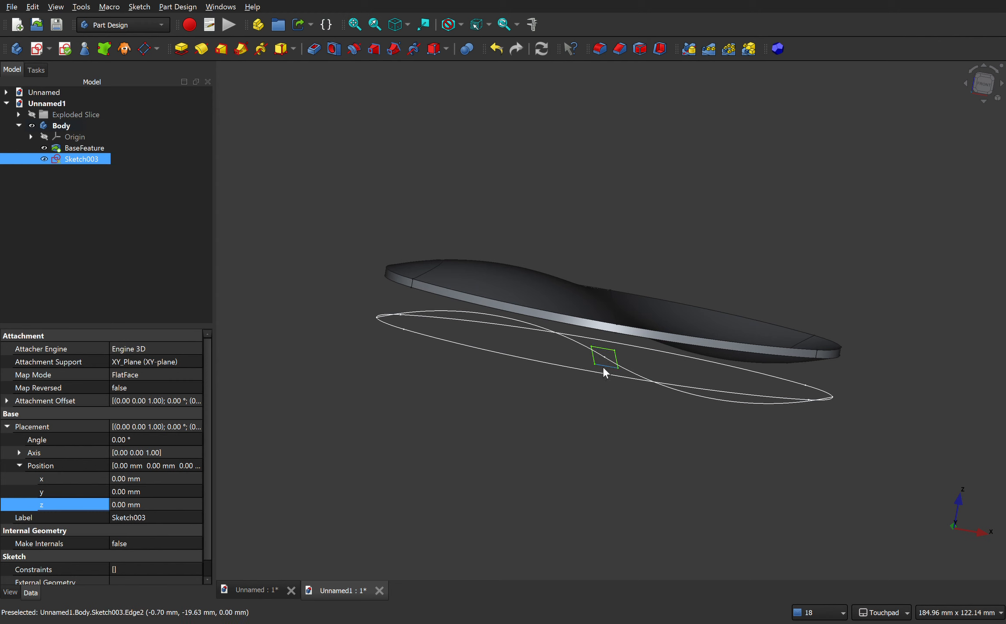
{"action": "left_click_drag", "start_coordinate": [606, 369], "coordinate": [609, 371], "text": "alt"}
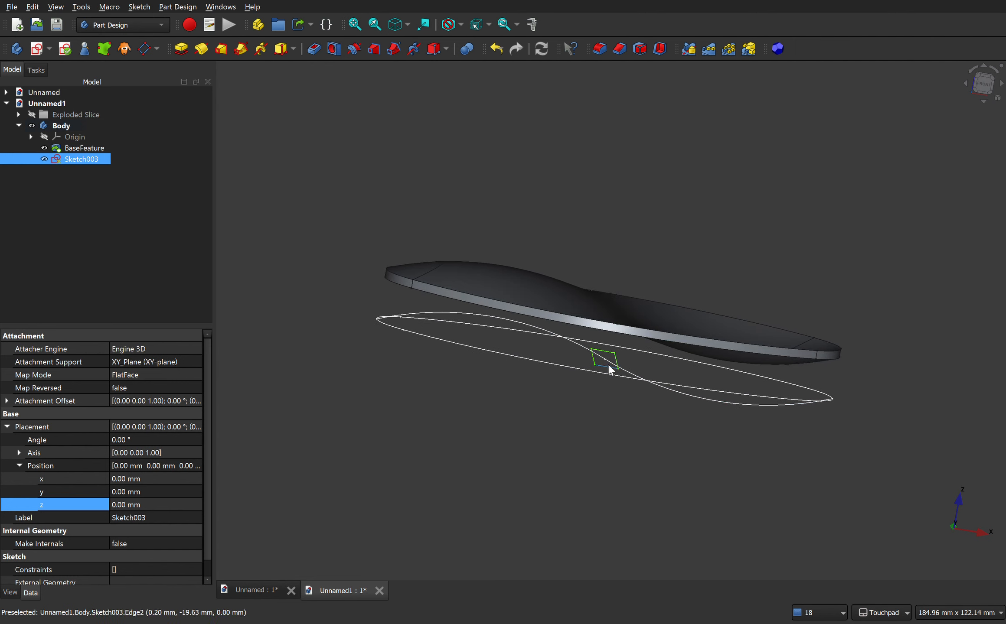
{"action": "left_click", "coordinate": [300, 289]}
{"action": "left_click", "coordinate": [83, 163]}
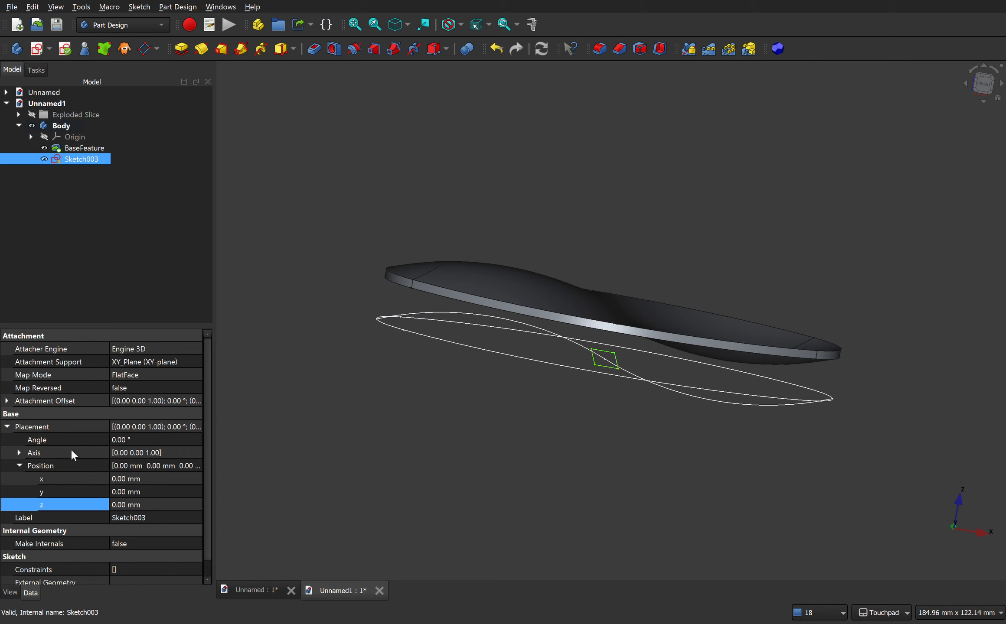
{"action": "left_click", "coordinate": [117, 506]}
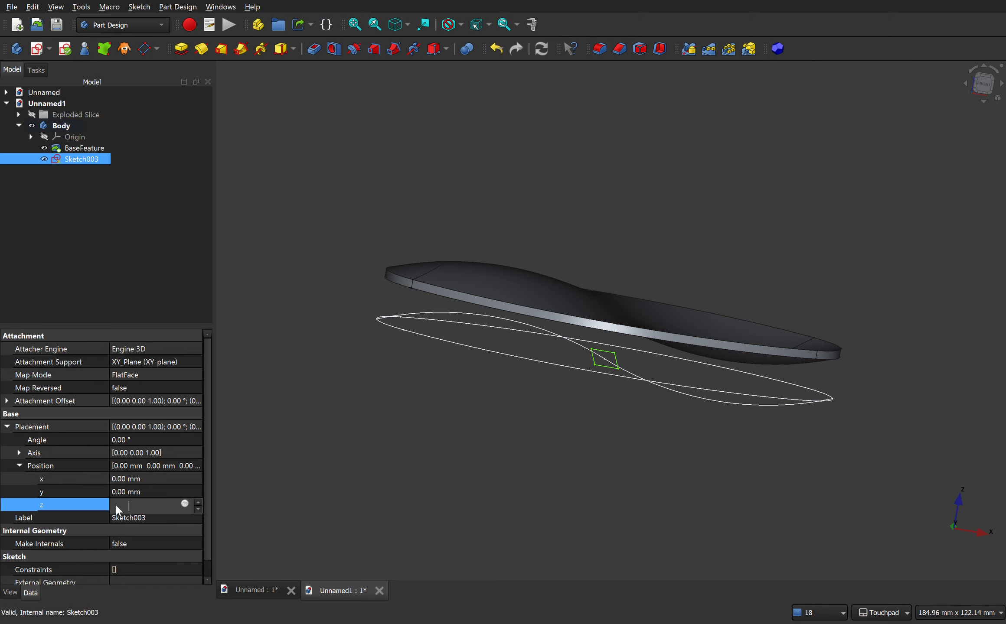
{"action": "left_click", "coordinate": [266, 497]}
Try to enter a new Z position in the base placement of the rectangle sketch.
{"action": "left_click", "coordinate": [81, 159]}
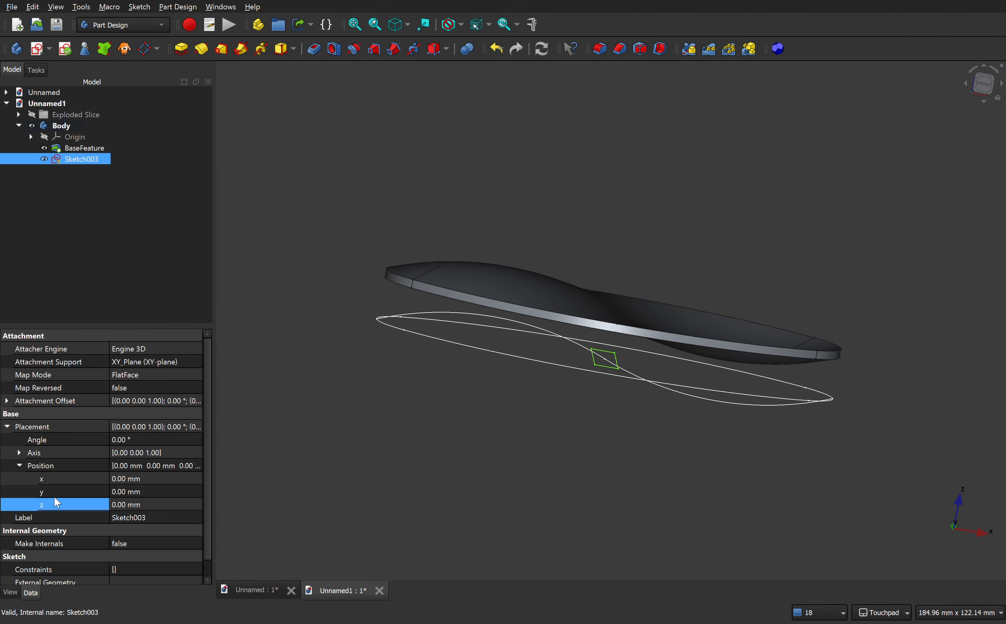
{"action": "left_click", "coordinate": [128, 506]}
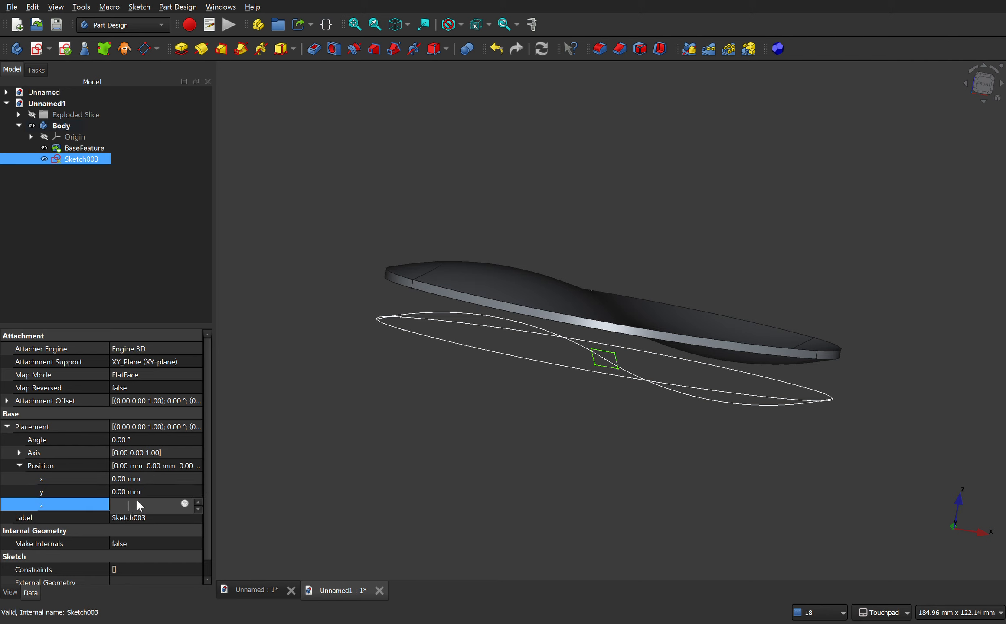
{"action": "key", "text": "1"}
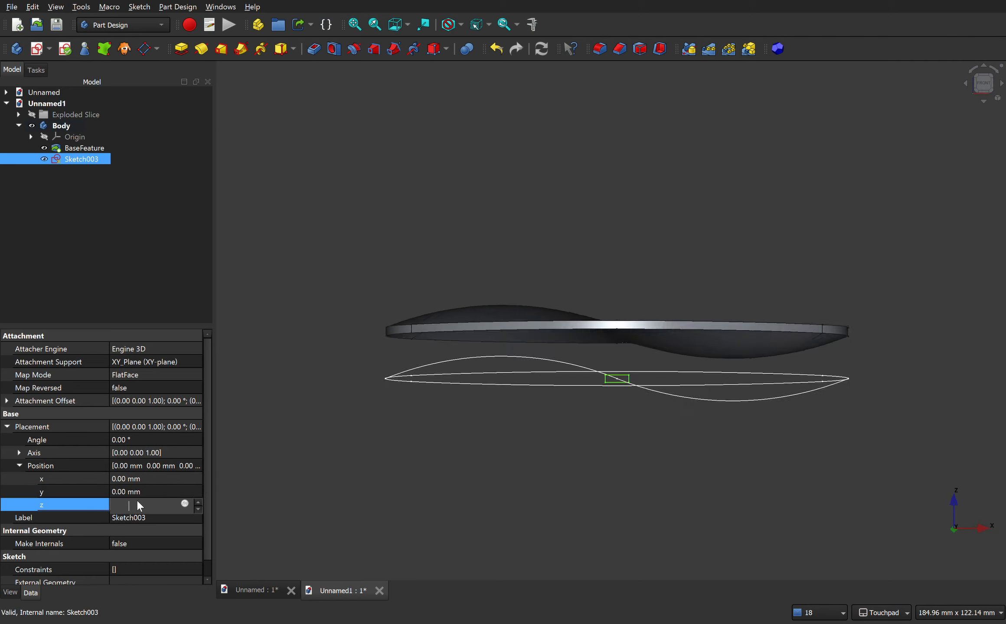
{"action": "key", "text": "5"}
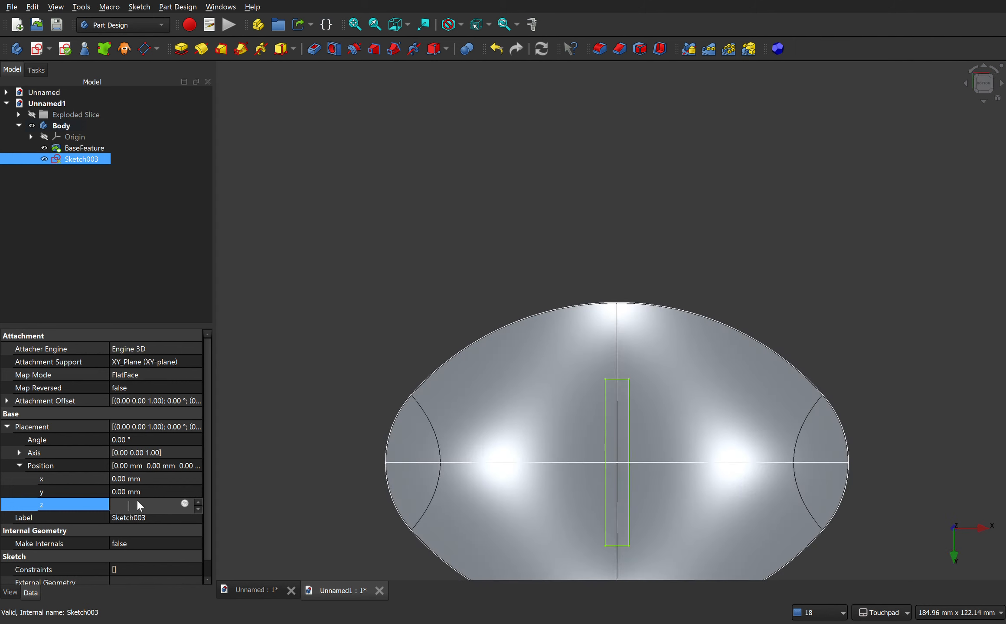
{"action": "key", "text": "1"}
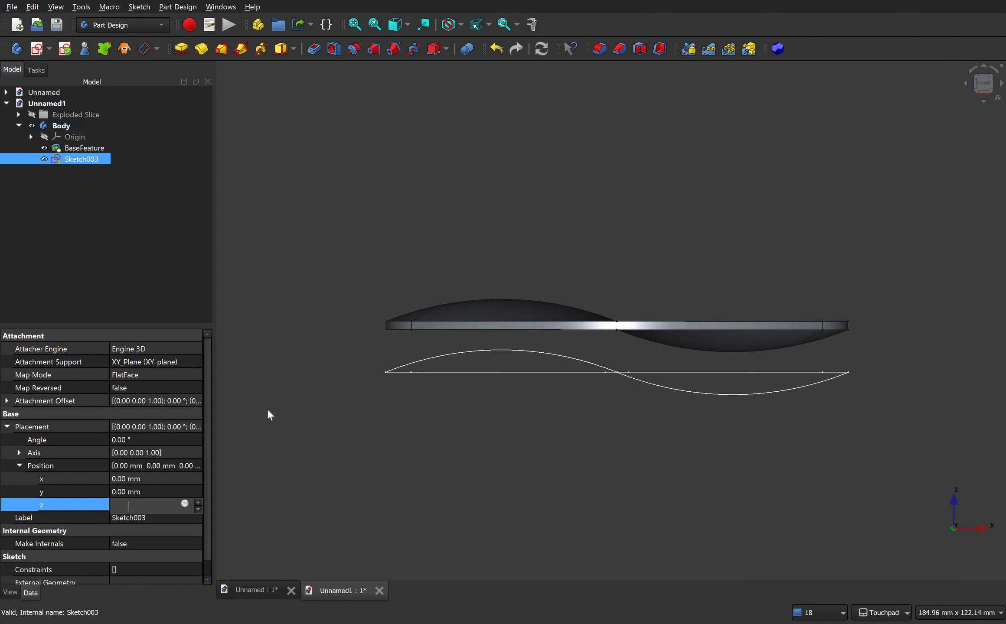
{"action": "left_click_drag", "start_coordinate": [254, 487], "coordinate": [260, 523], "text": "shift"}
{"action": "left_click_drag", "start_coordinate": [286, 517], "coordinate": [290, 514], "text": "alt"}
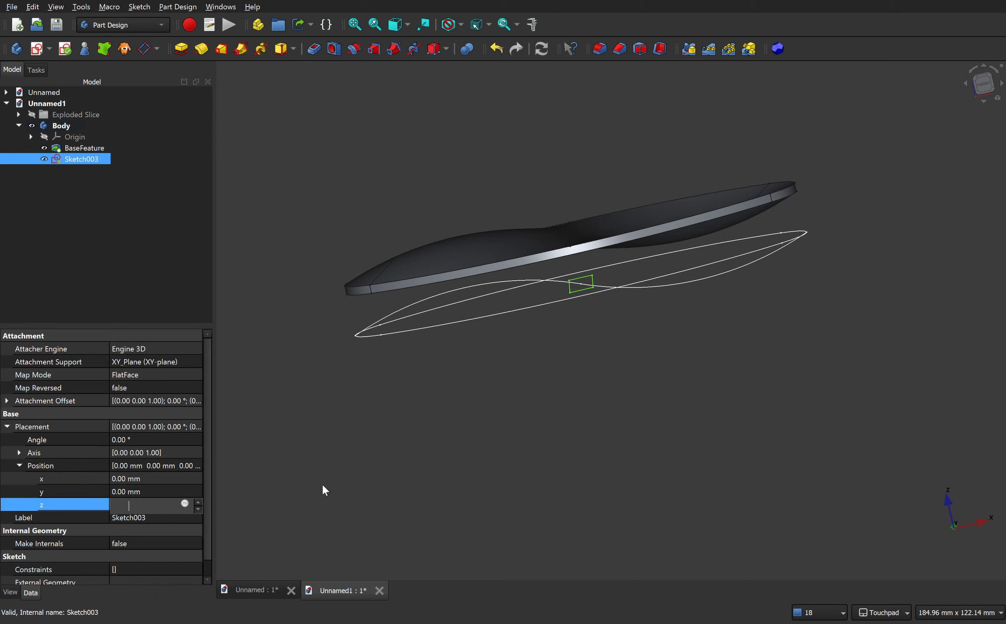
{"action": "left_click_drag", "start_coordinate": [757, 281], "coordinate": [778, 297], "text": "alt"}
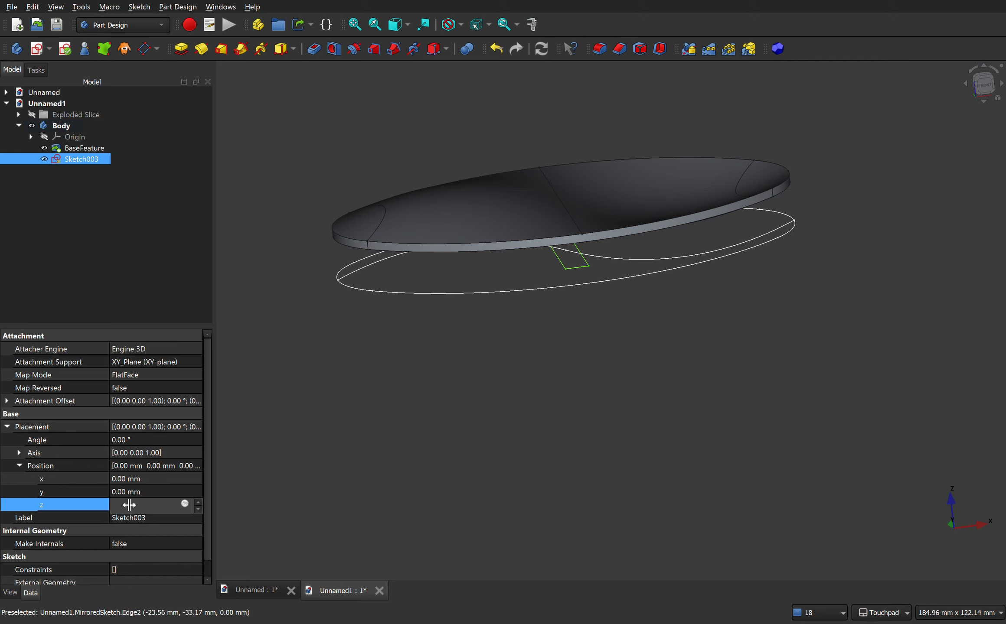
Check whether the Y and Z positions in the rectangle sketch's placement can be edited, reselecting the sketch in between.
{"action": "left_click", "coordinate": [130, 493]}
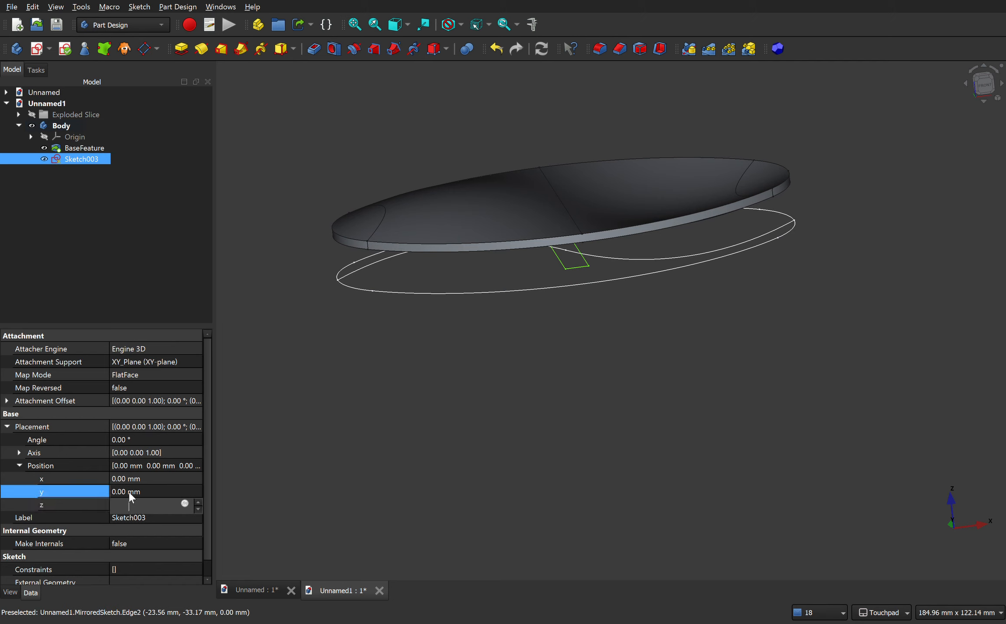
{"action": "left_click", "coordinate": [401, 519]}
{"action": "left_click", "coordinate": [82, 159]}
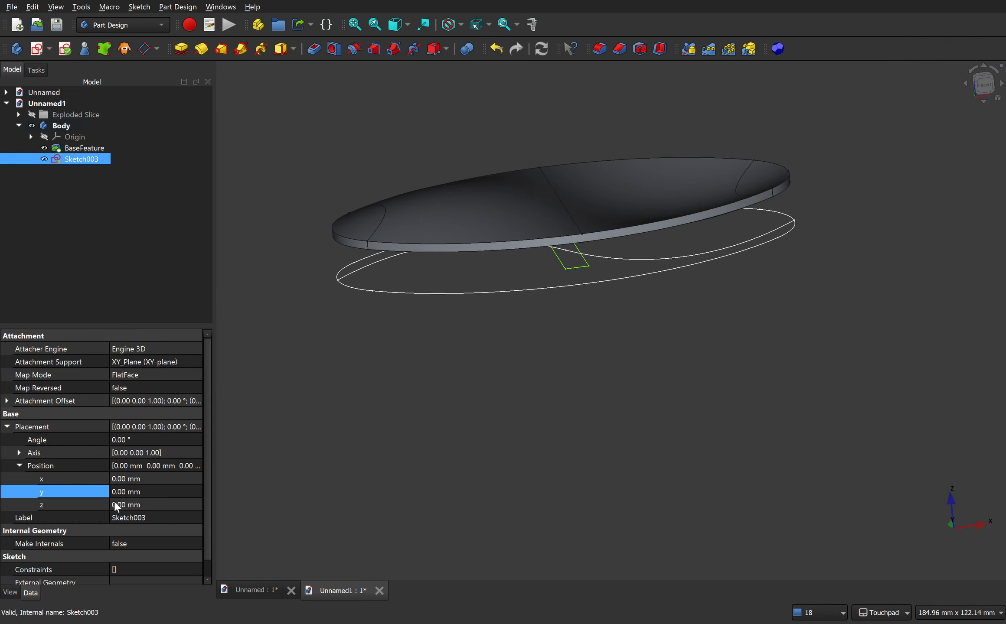
{"action": "left_click", "coordinate": [131, 505]}
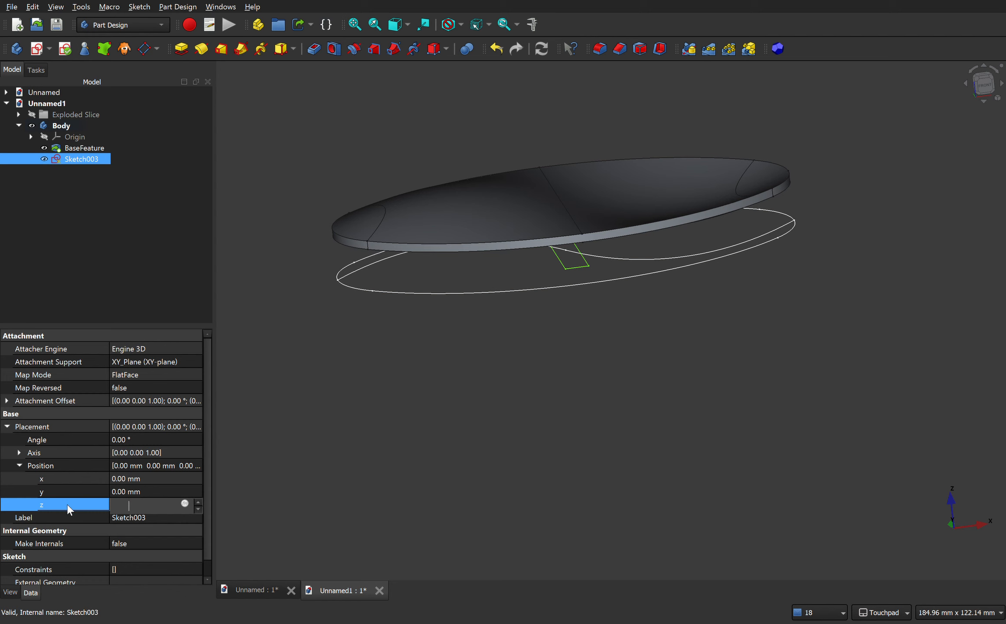
{"action": "left_click", "coordinate": [346, 501]}
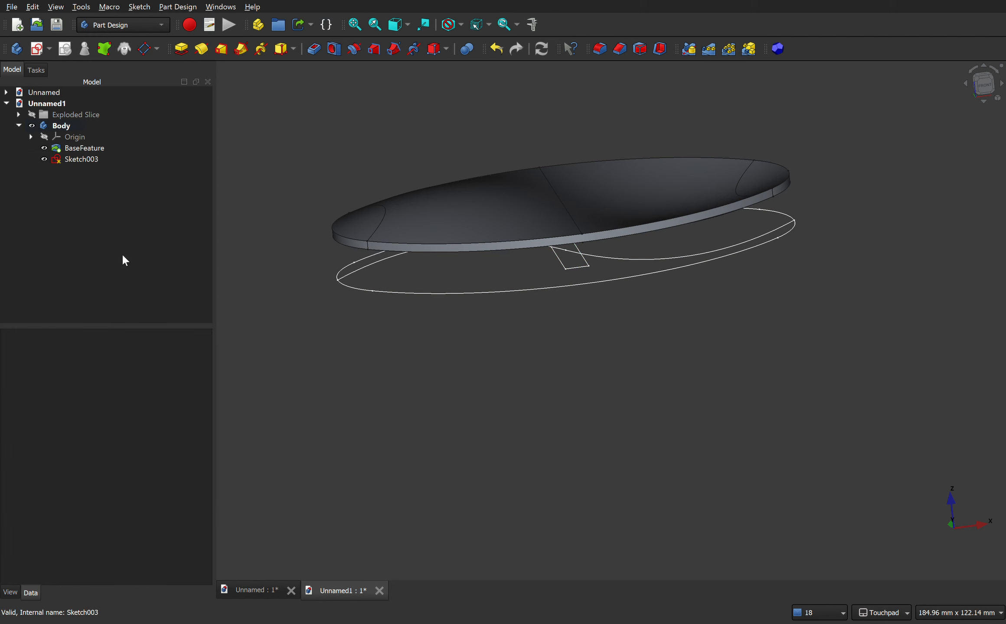
Try to step the Z position of the rectangle sketch's placement up and down.
{"action": "left_click", "coordinate": [81, 160]}
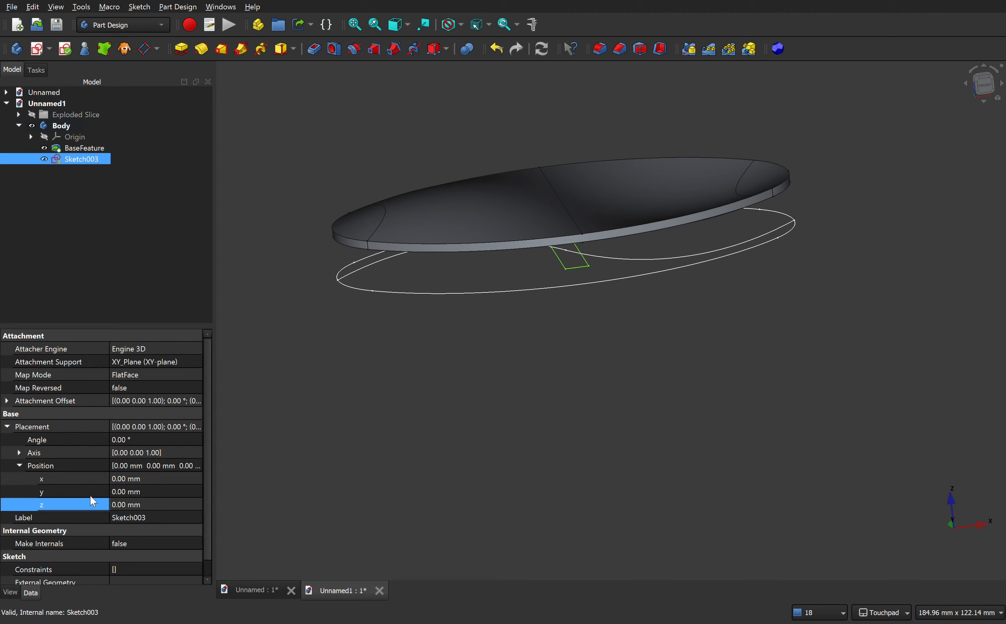
{"action": "left_click", "coordinate": [114, 505]}
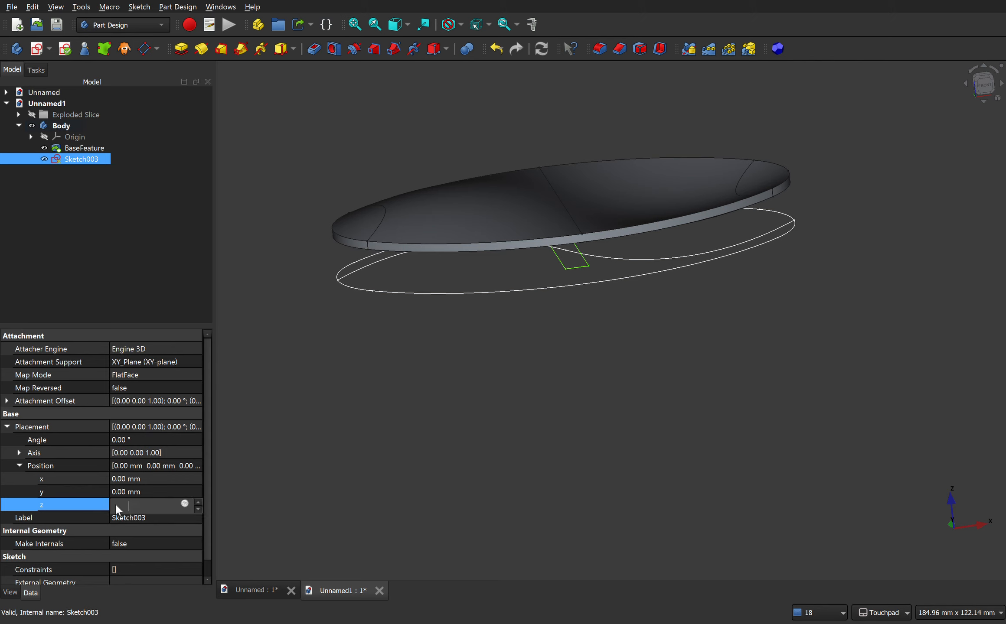
{"action": "key", "text": "Up"}
{"action": "key", "text": "Down"}
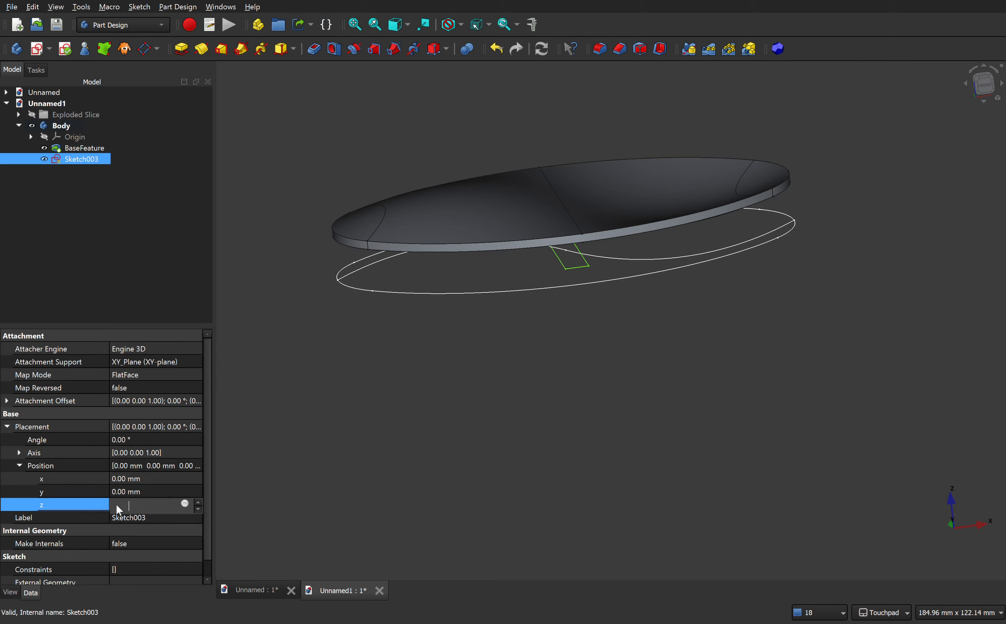